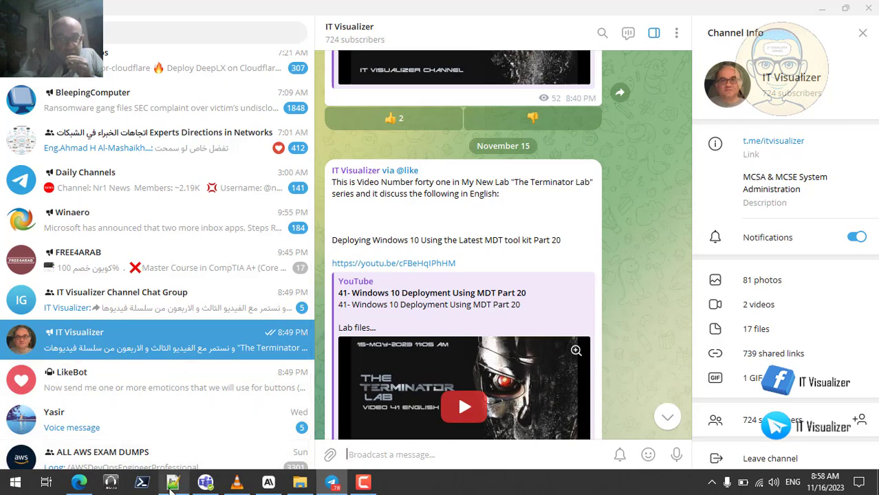
Switch to Notepad++ and review the capture and deployment task lists in Steps.txt.
left_click(173, 482)
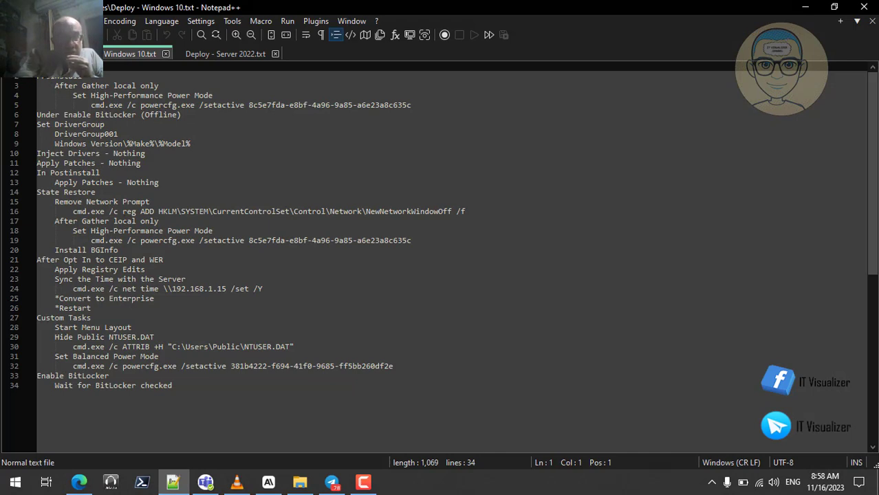
left_click(30, 54)
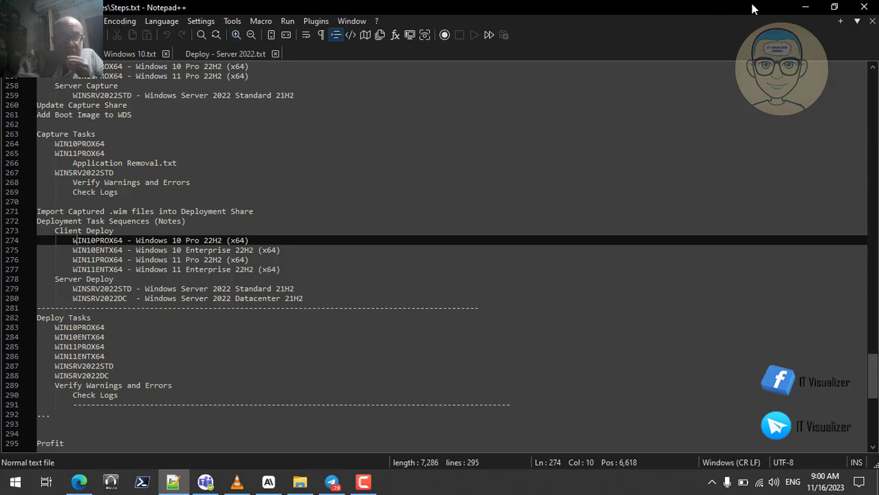
left_click(804, 7)
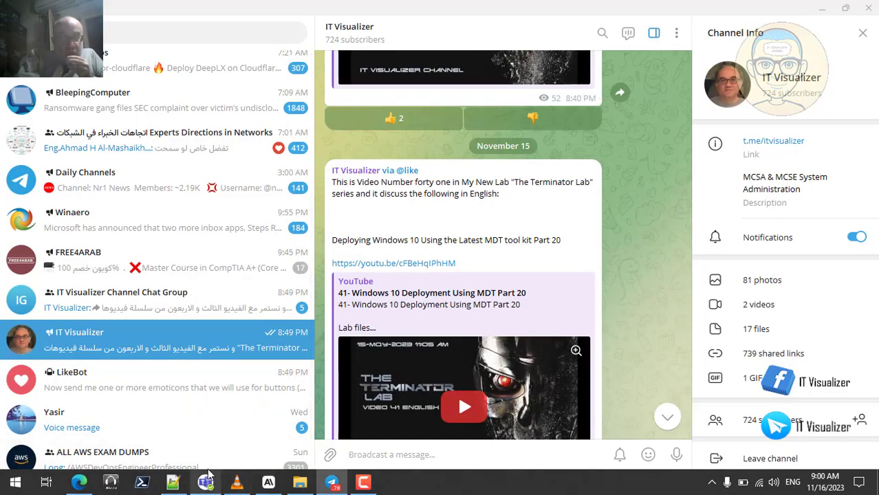
Reopen the Steps.txt notes and highlight the WIN10ENTX64 and WINSRV2022STD entries in the deployment task sequences.
left_click(175, 482)
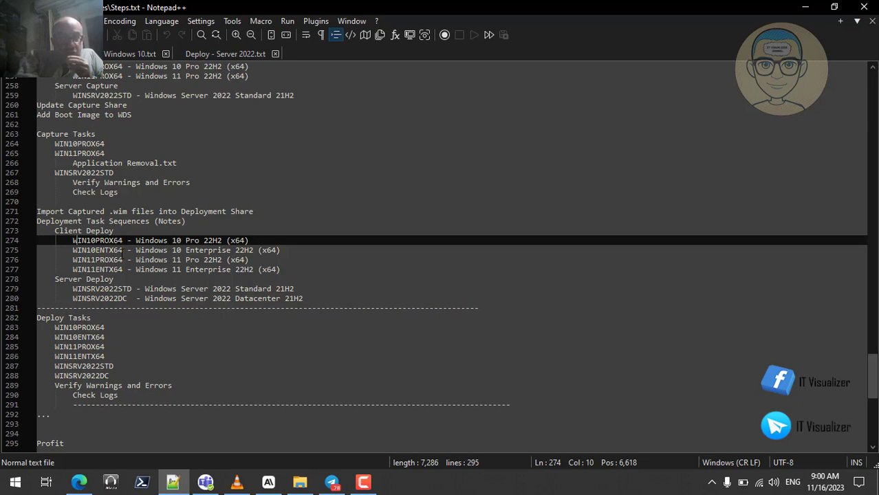
double_click(112, 250)
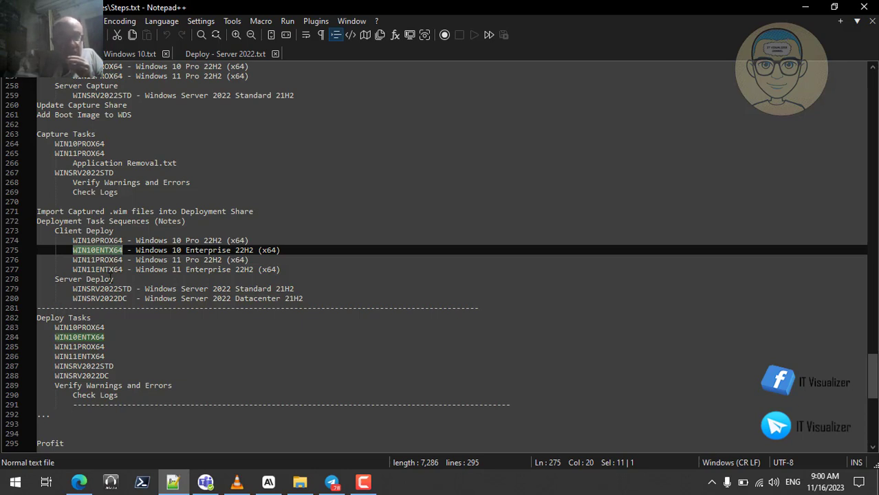
left_click(109, 288)
double_click(109, 289)
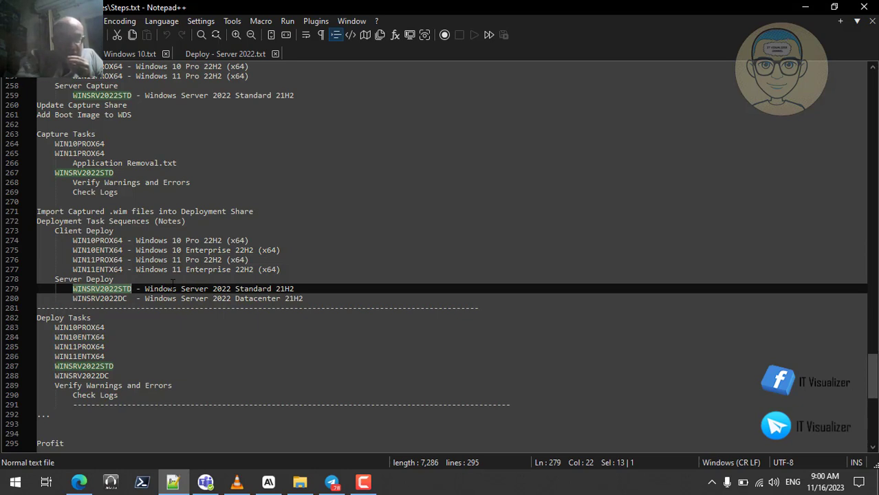
left_click(806, 7)
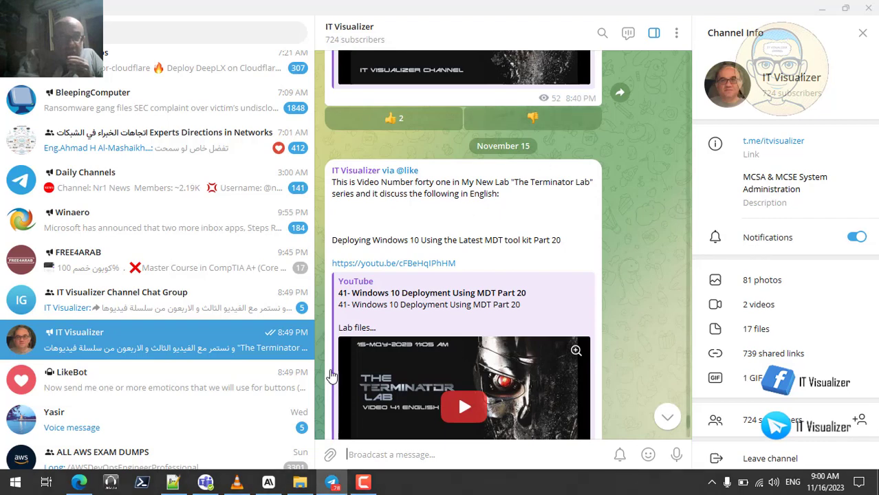
Play the deployment recording full screen in VLC and pause it at the Format and Partition Disk (BIOS) settings.
left_click(236, 483)
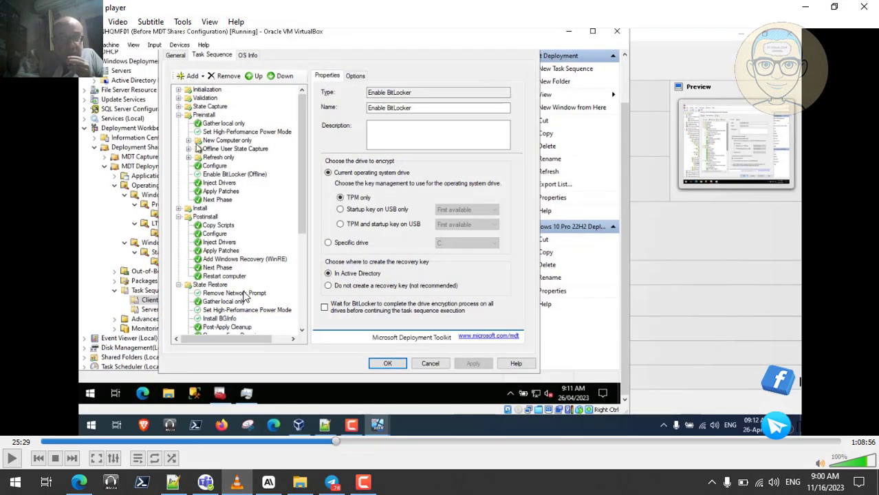
key("f")
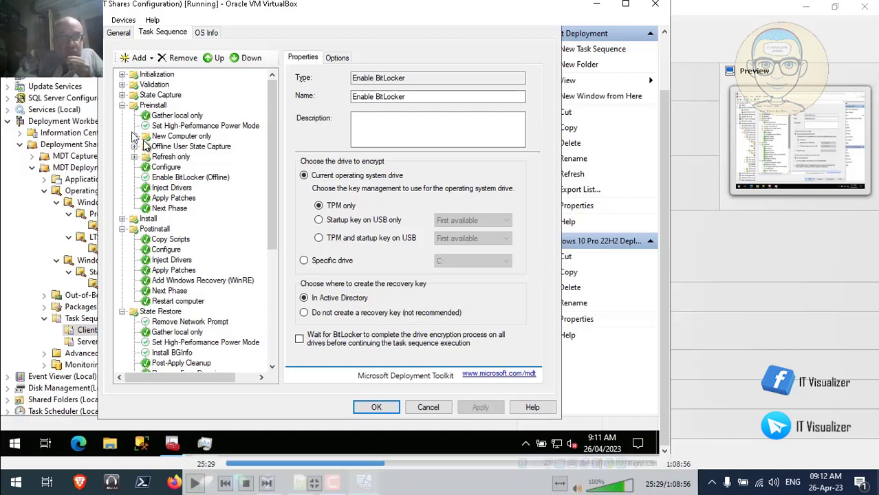
mouse_move(177, 455)
left_click(196, 484)
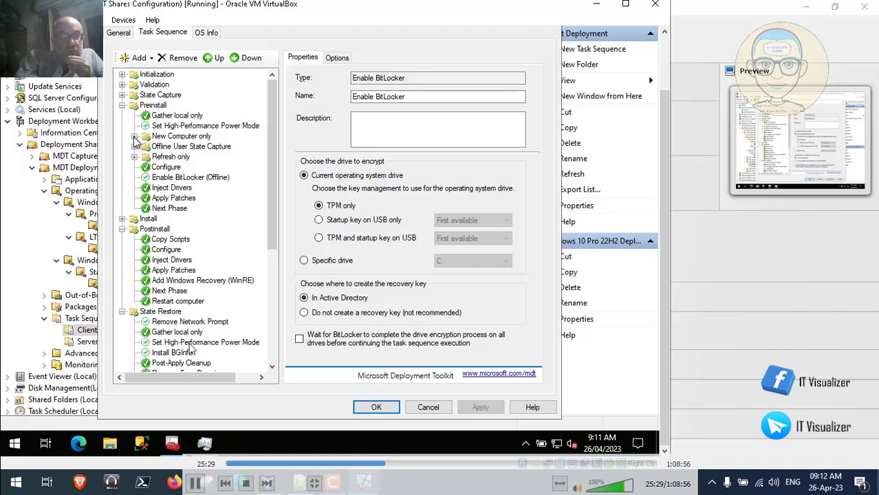
left_click(195, 483)
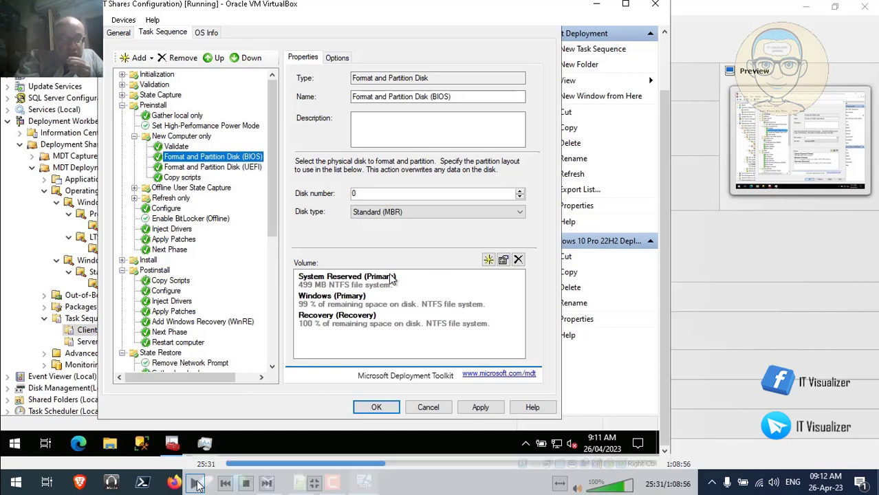
Set the Windows partition of Format and Partition Disk (BIOS) to 50% of the remaining free space.
left_click(316, 301)
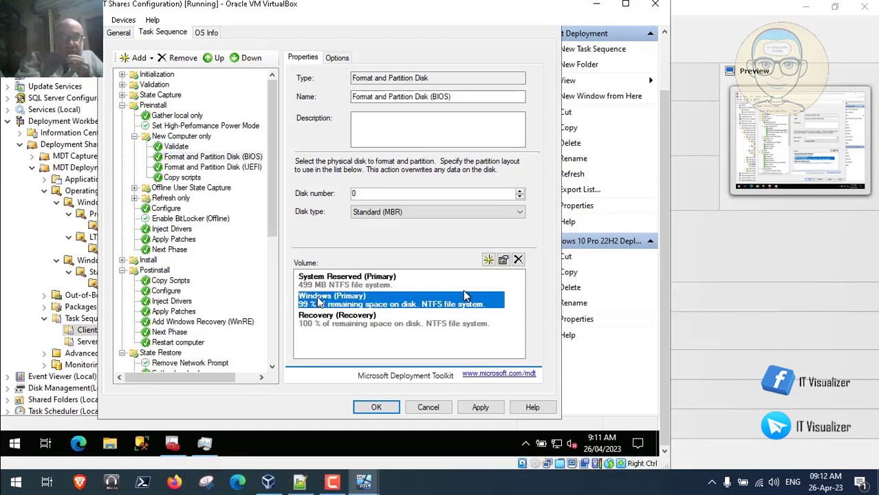
left_click(502, 260)
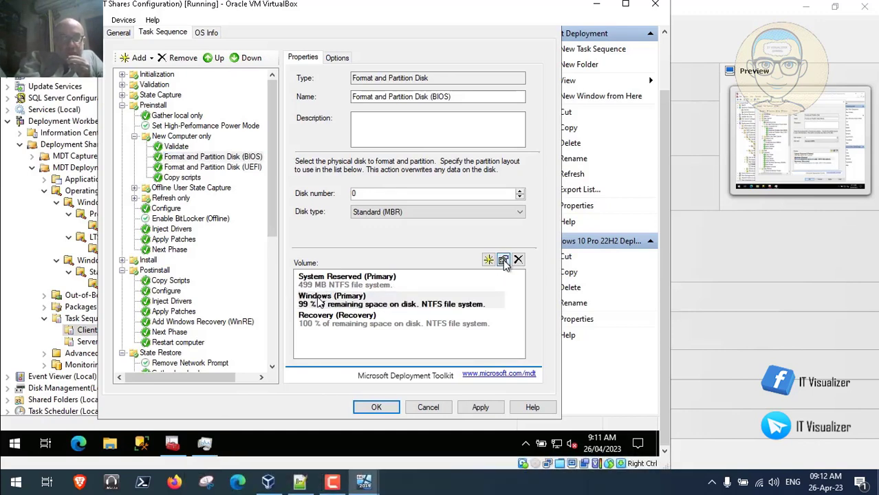
left_click(305, 147)
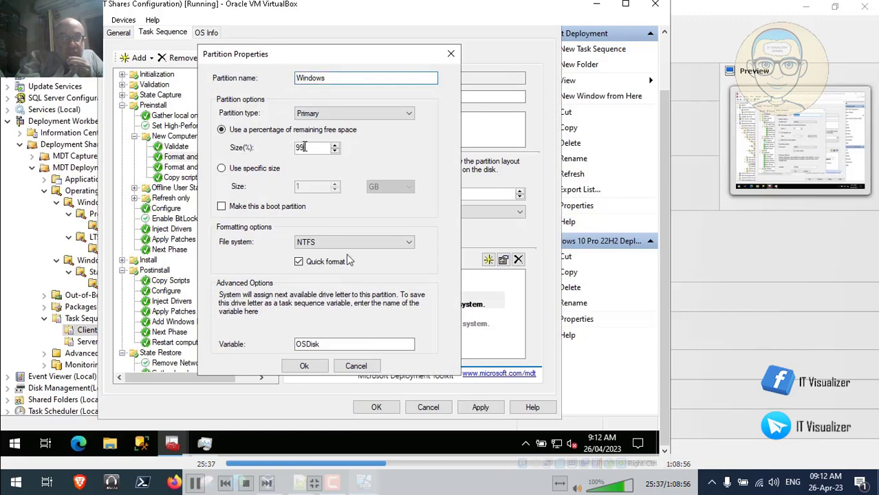
type("50")
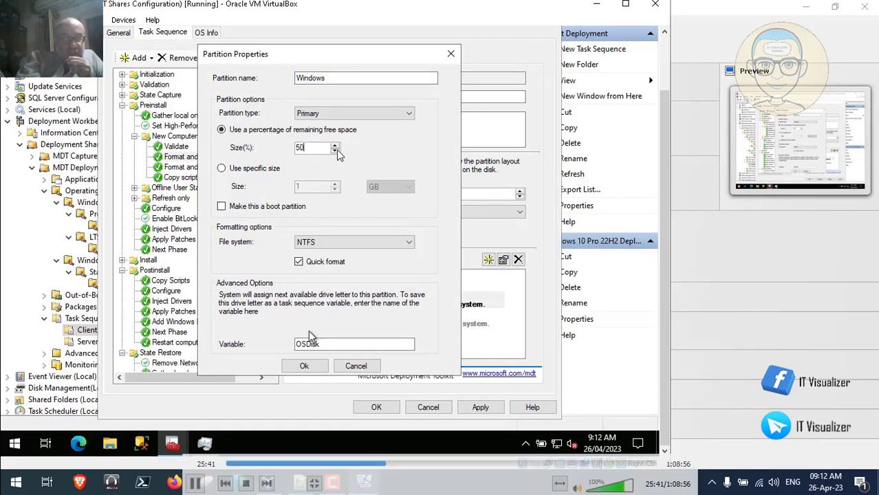
left_click(305, 366)
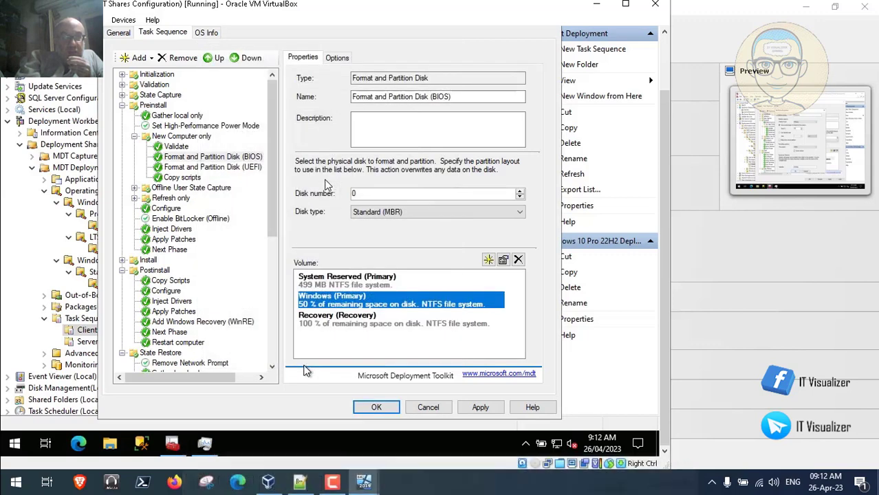
Change the BIOS disk's Recovery partition to type Primary and set its variable to Data.
left_click(356, 320)
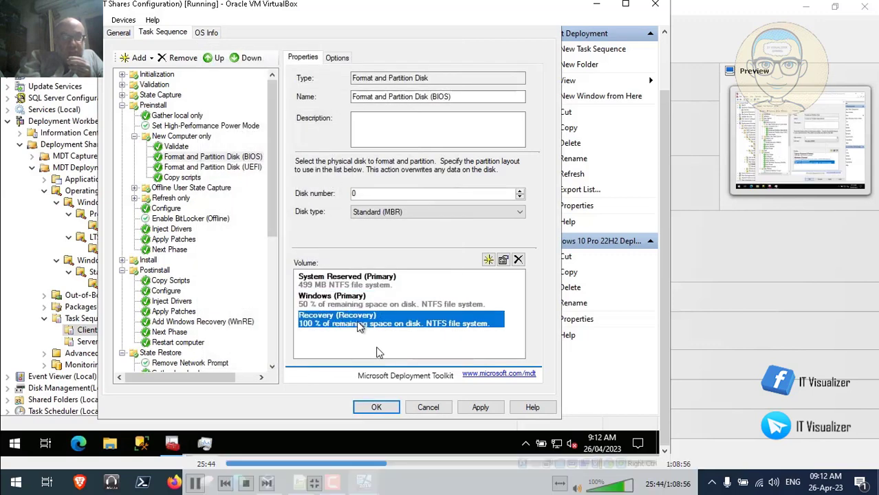
left_click(502, 259)
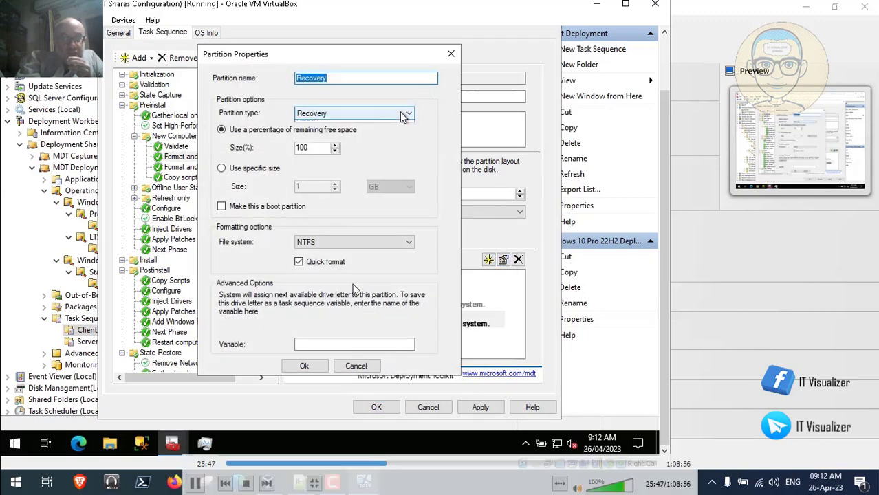
left_click(392, 114)
left_click(366, 126)
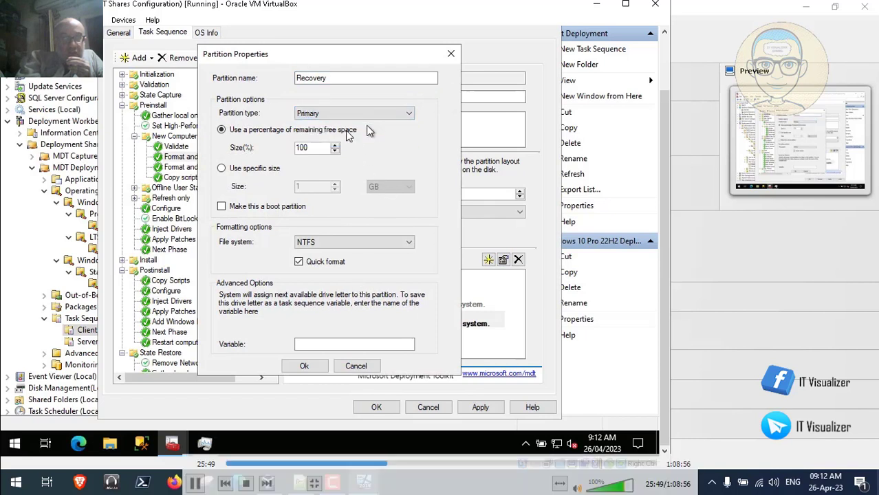
left_click(311, 343)
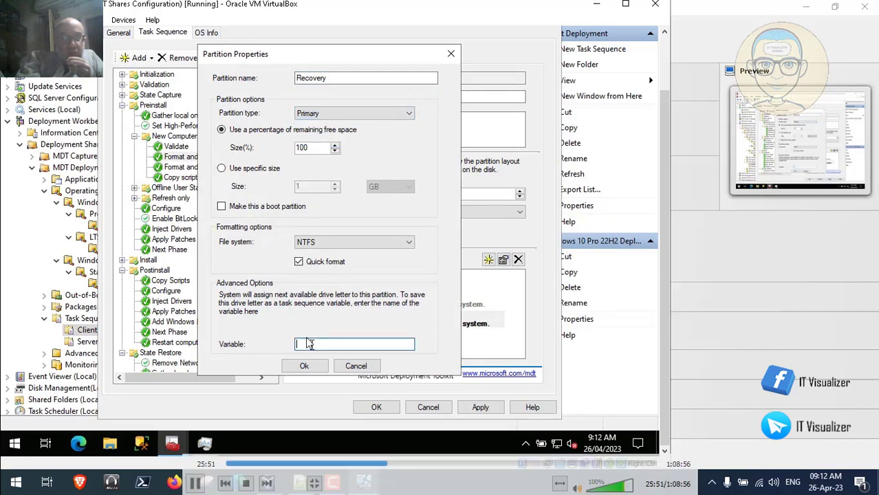
type("Data")
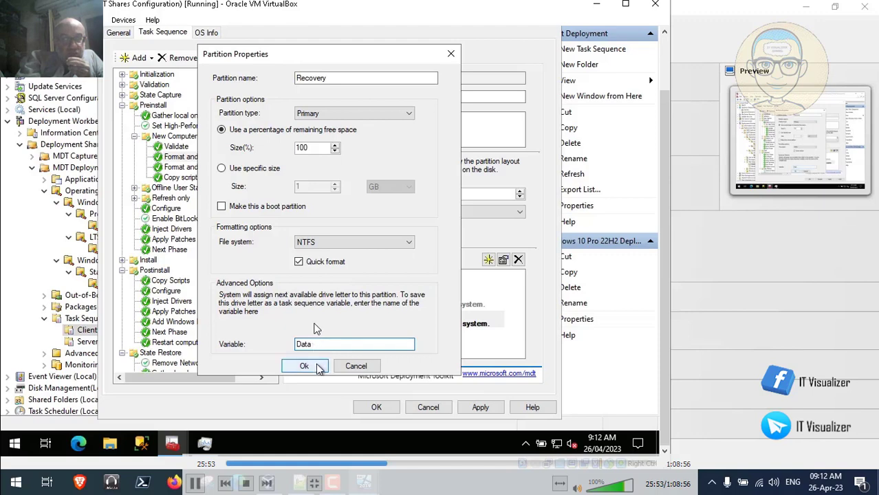
left_click(306, 365)
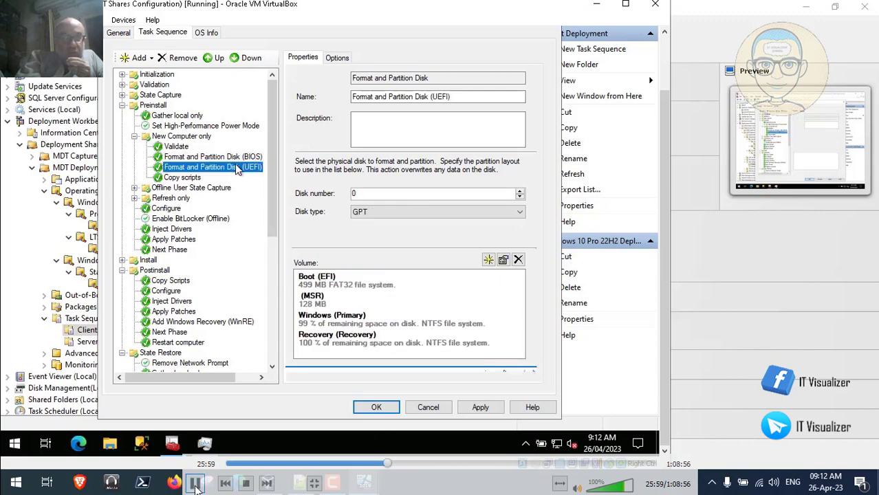
Rewind the recording to 25:50 and replay the Recovery partition edit, pausing at the updated volume list.
left_click(195, 483)
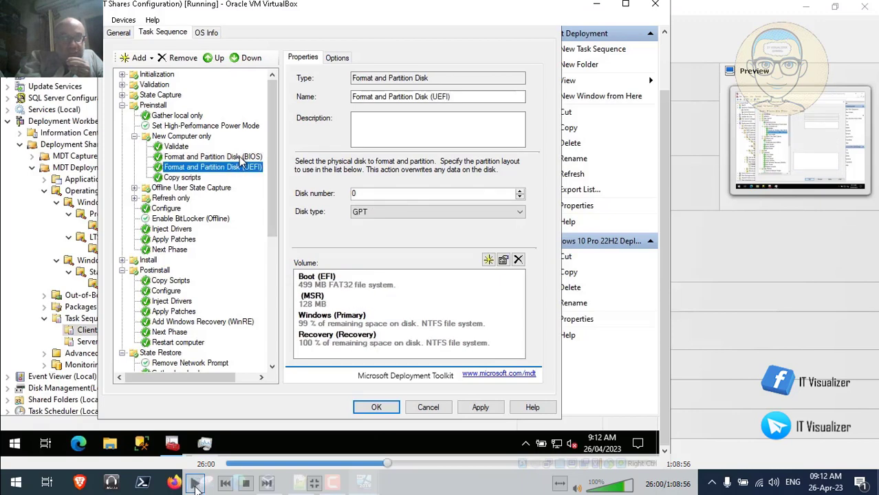
left_click(387, 466)
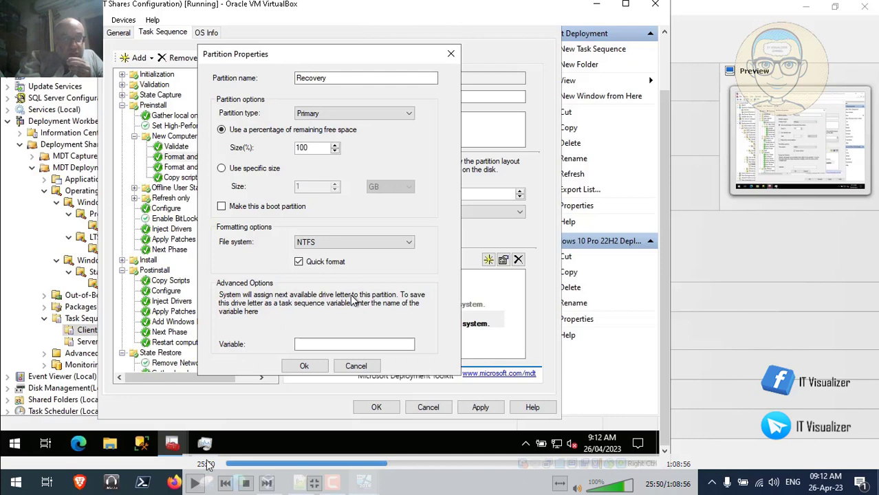
left_click(196, 484)
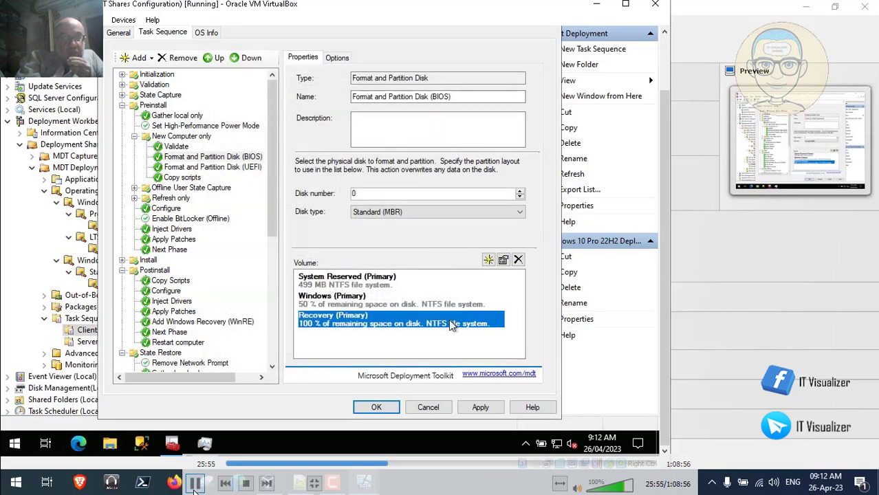
left_click(196, 484)
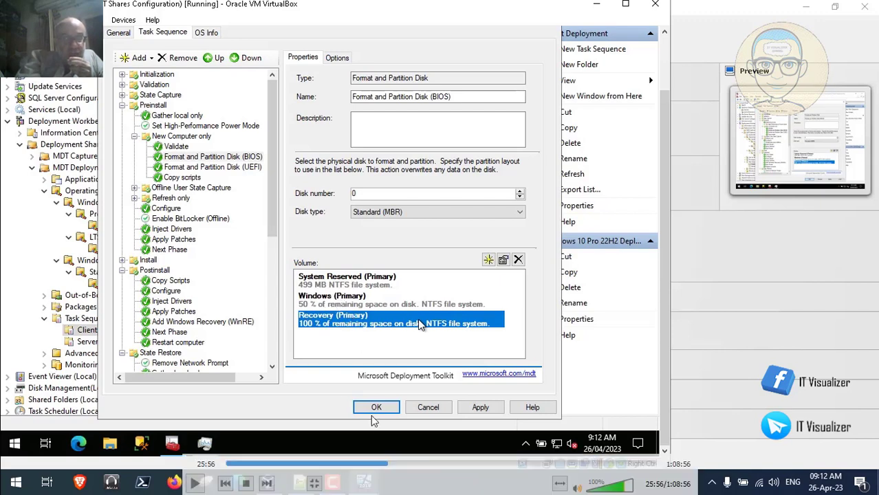
Rewind the recording to 25:31 and replay it up to the Windows partition's properties.
left_click(385, 468)
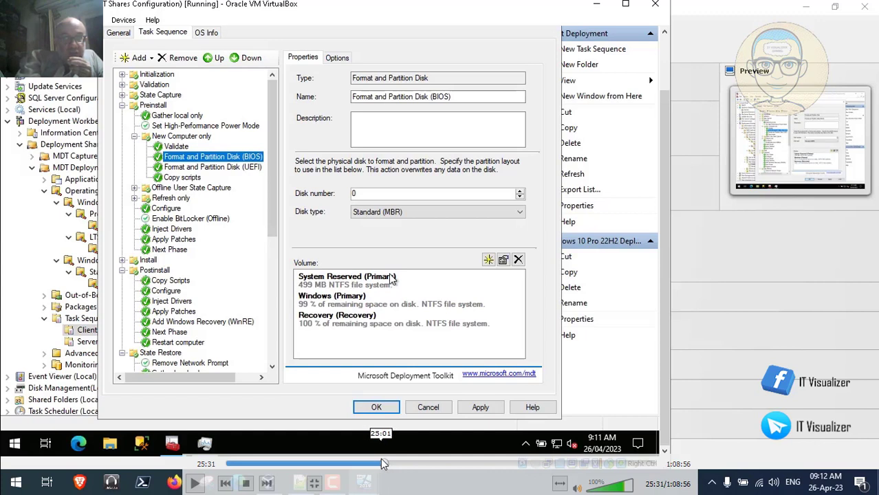
left_click(195, 483)
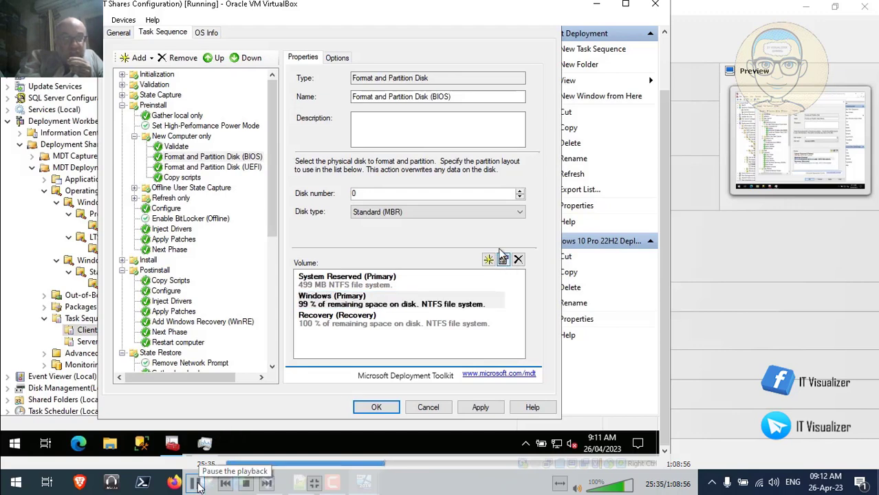
left_click(198, 483)
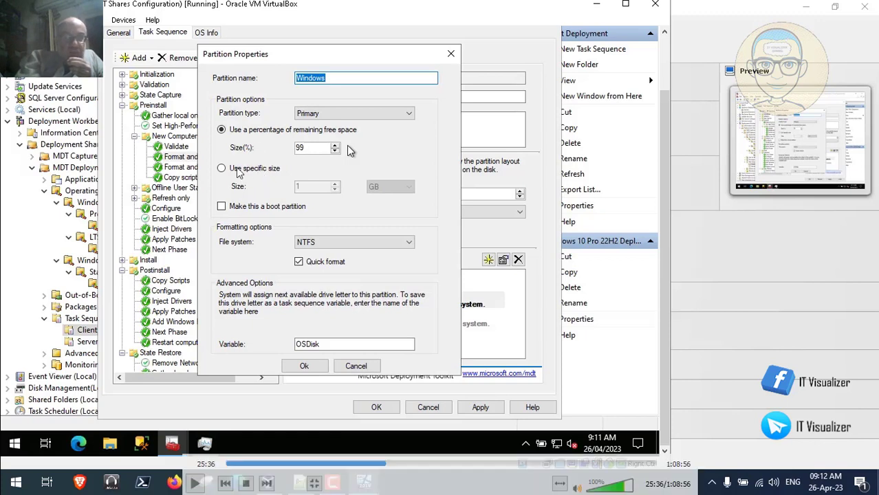
Resume the recording to view the Recovery partition's type change to Primary, and pause it there.
left_click(205, 483)
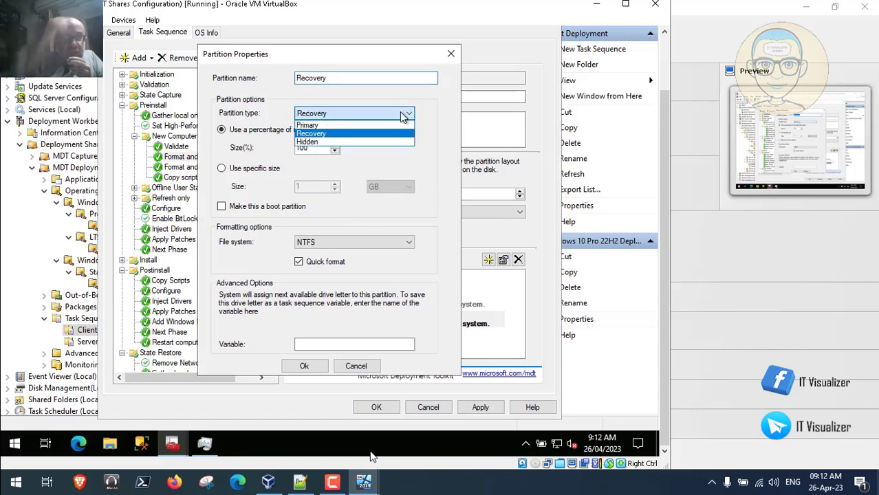
mouse_move(386, 450)
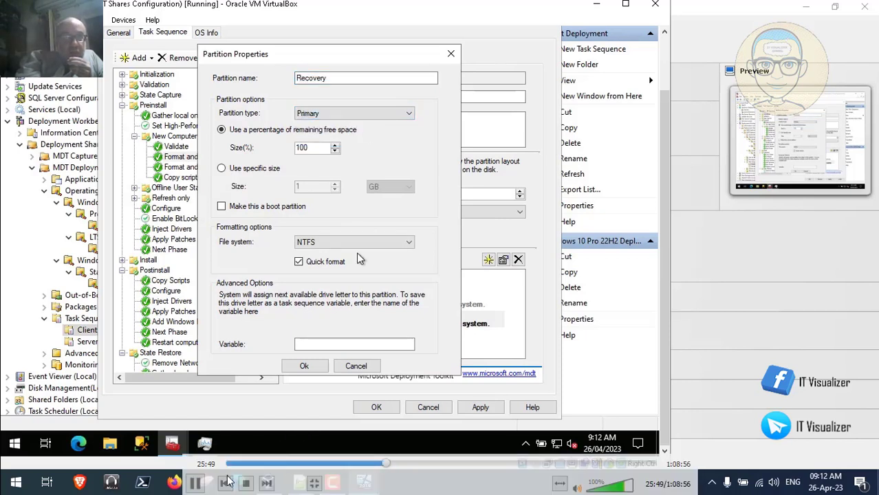
left_click(194, 483)
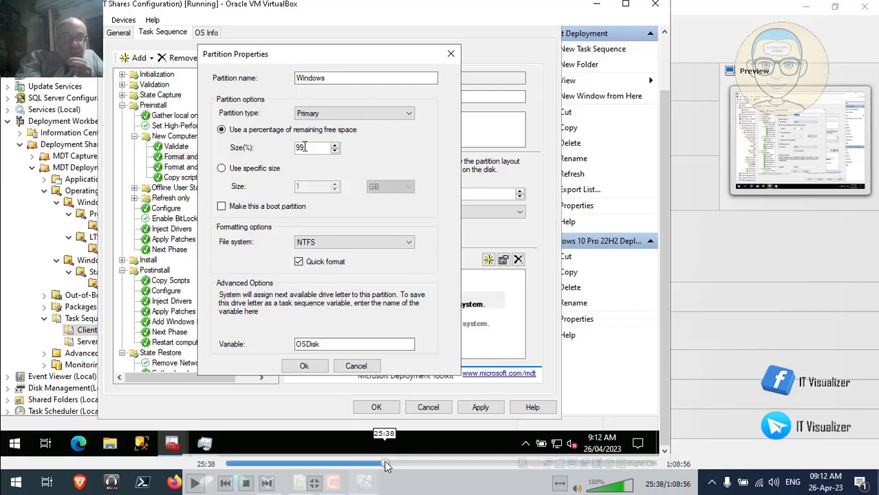
Reposition the recording to 25:50 and resume playback at the Recovery partition's properties.
left_click(384, 465)
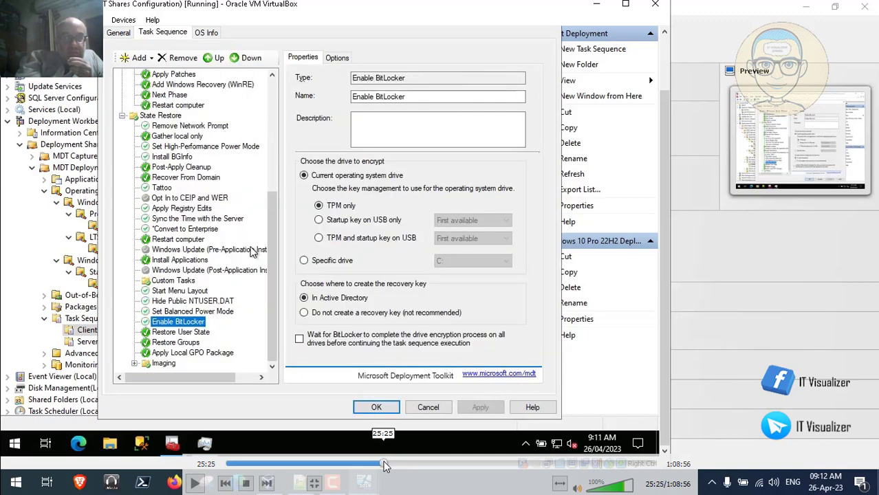
left_click(388, 465)
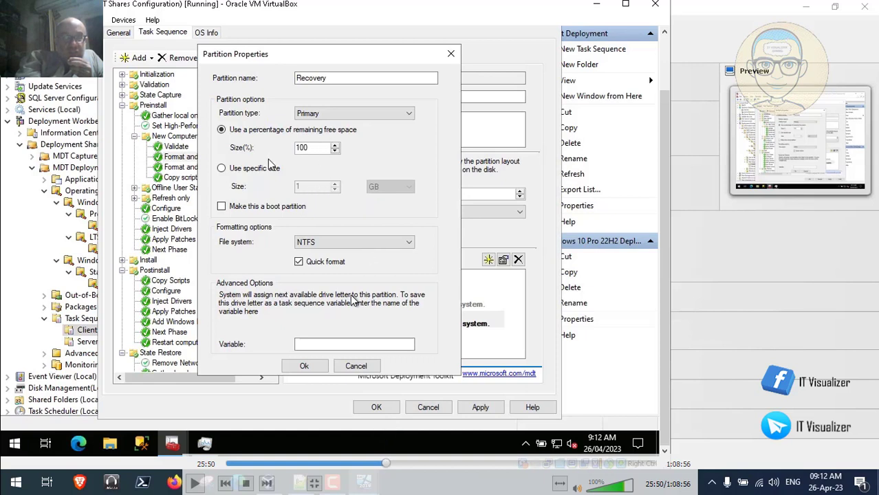
left_click(194, 483)
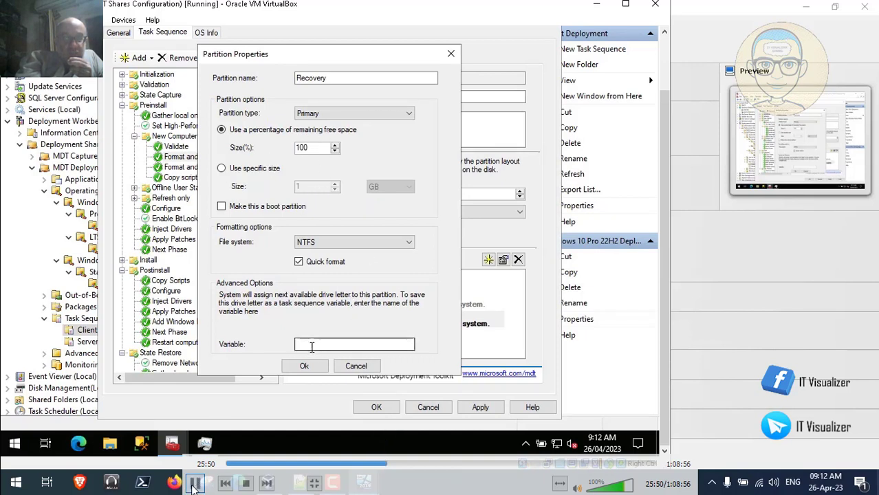
Rewind the recording to 25:43 and replay it up to the Recovery partition's type choices, pausing there.
left_click(385, 464)
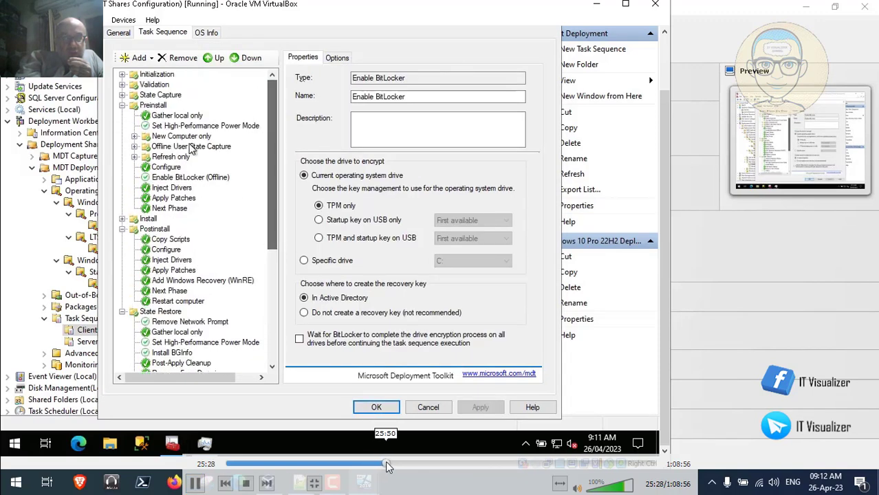
left_click(385, 464)
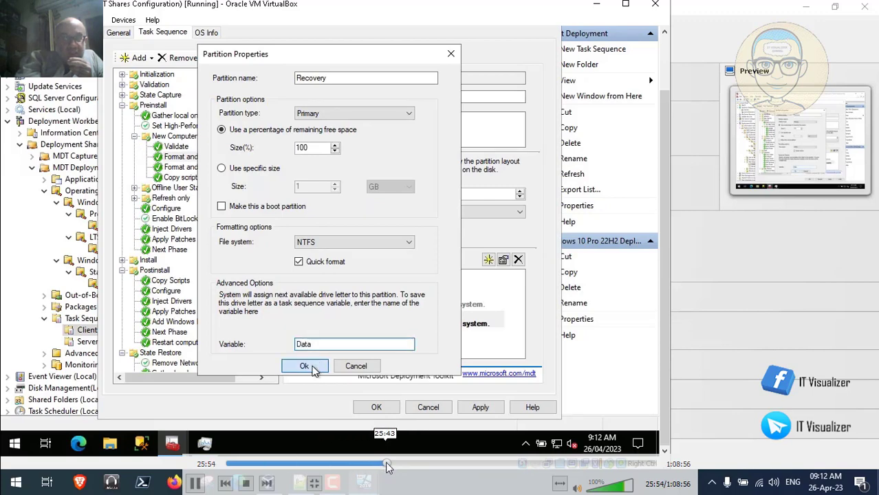
left_click(386, 466)
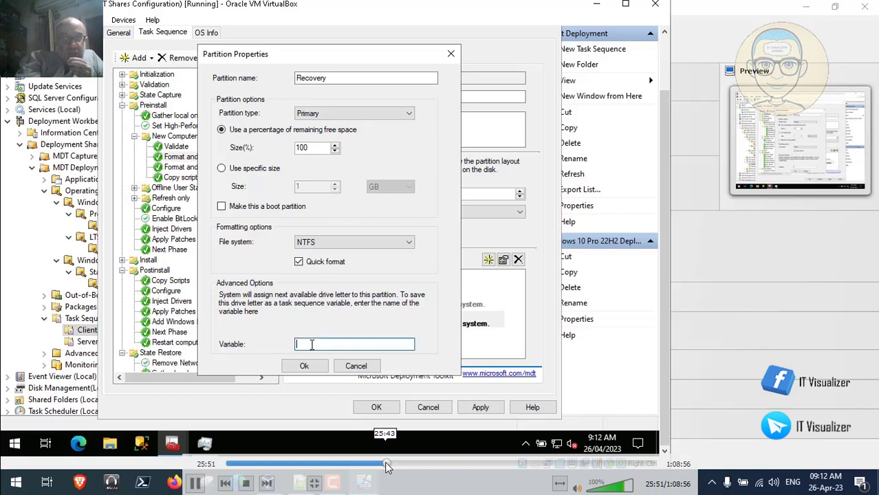
left_click(385, 467)
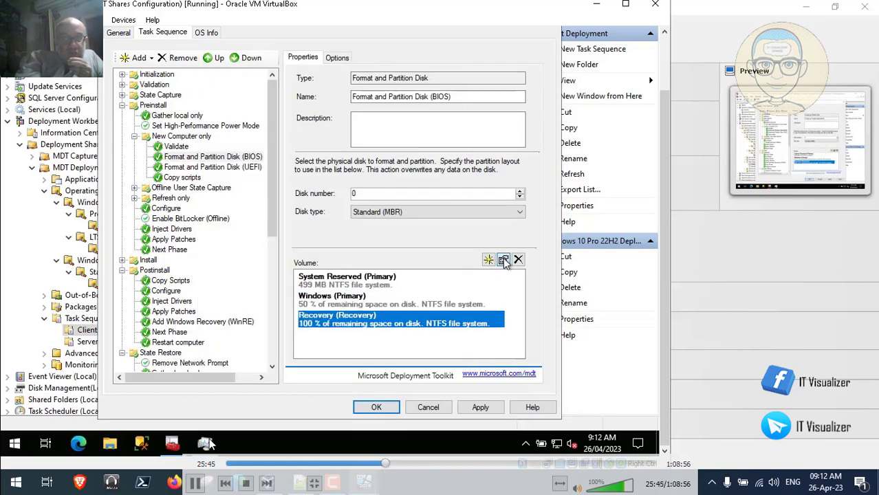
left_click(196, 483)
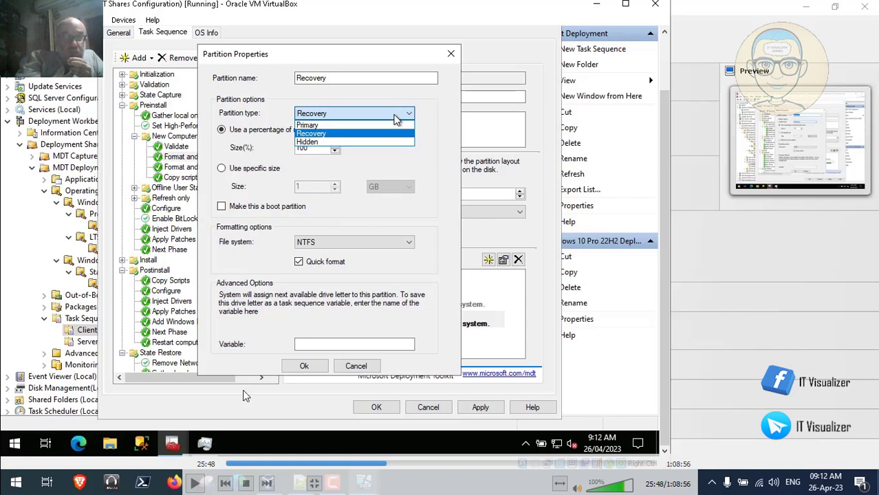
Resume the recording, save the BIOS disk's Data partition, and display the Format and Partition Disk (UEFI) volume layout.
left_click(196, 482)
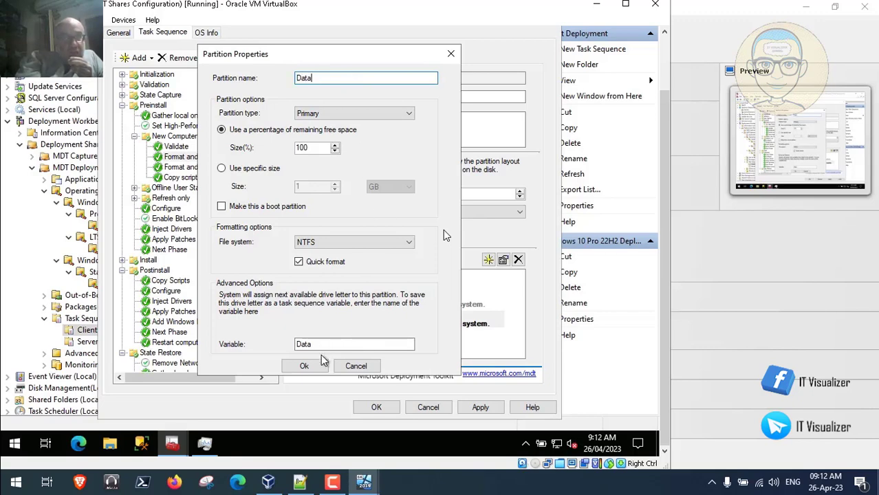
left_click(305, 365)
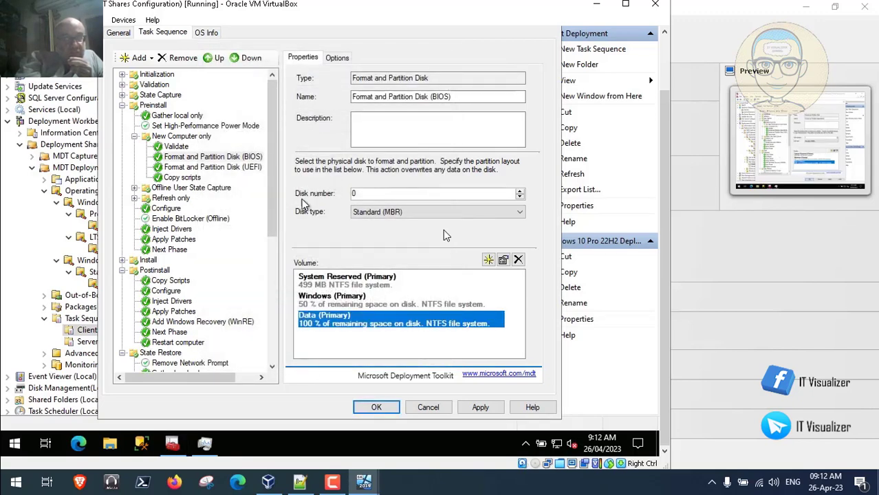
left_click(246, 167)
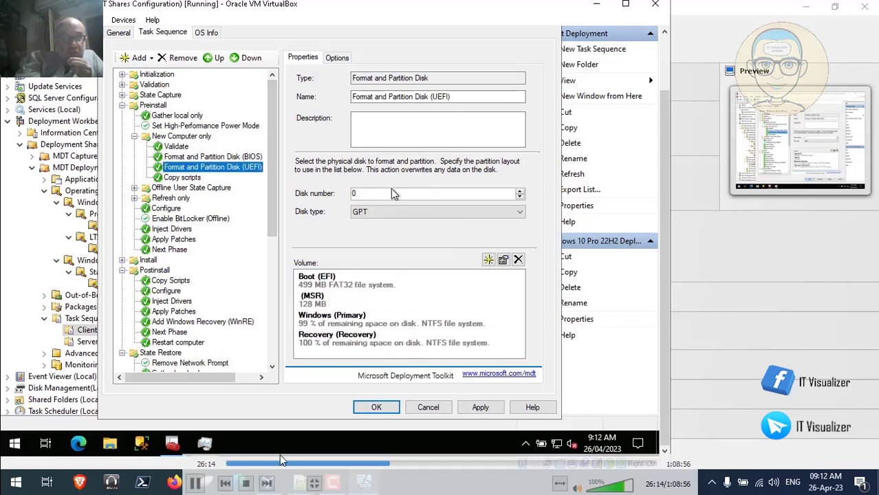
left_click(196, 483)
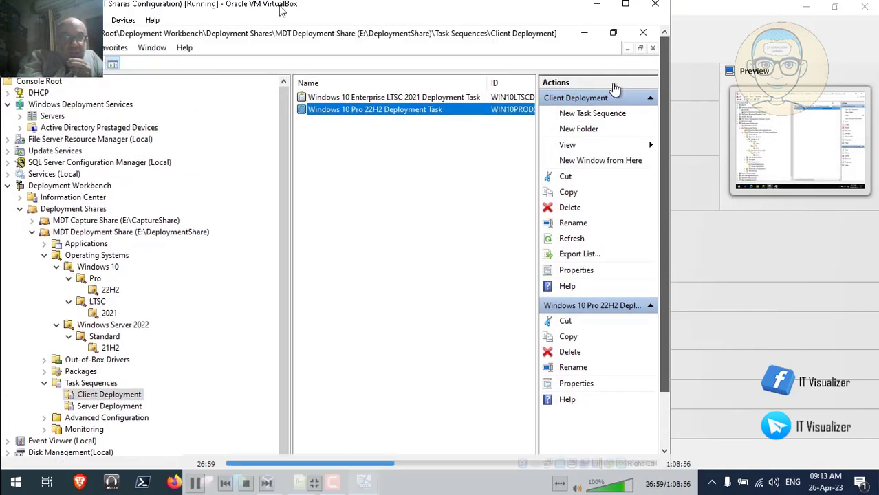
Open File Explorer from the server's desktop and pause the screen capture.
left_click(196, 483)
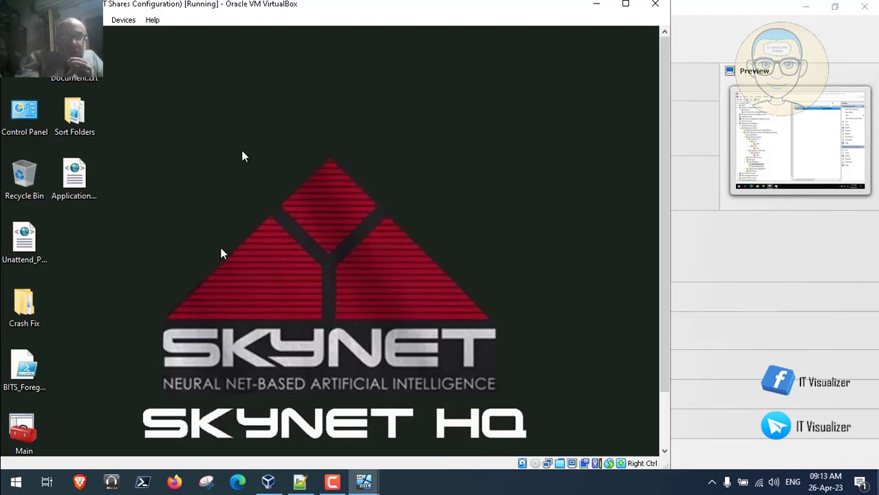
mouse_move(224, 335)
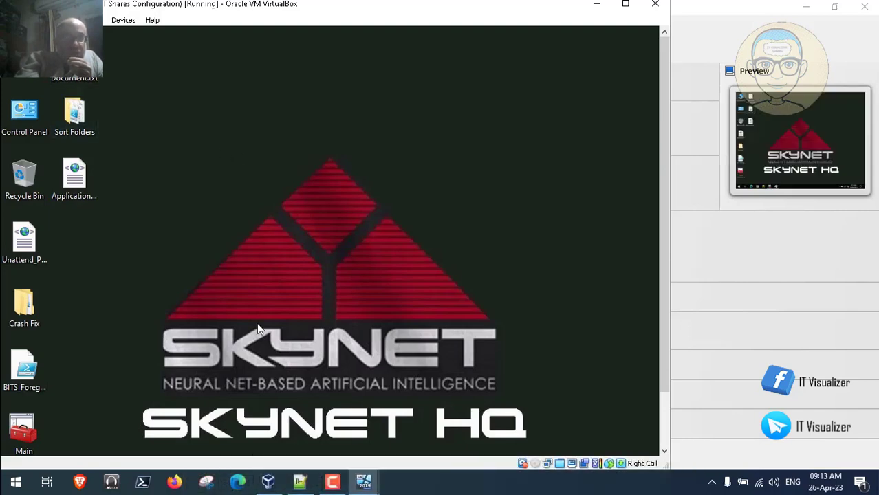
key("super+e")
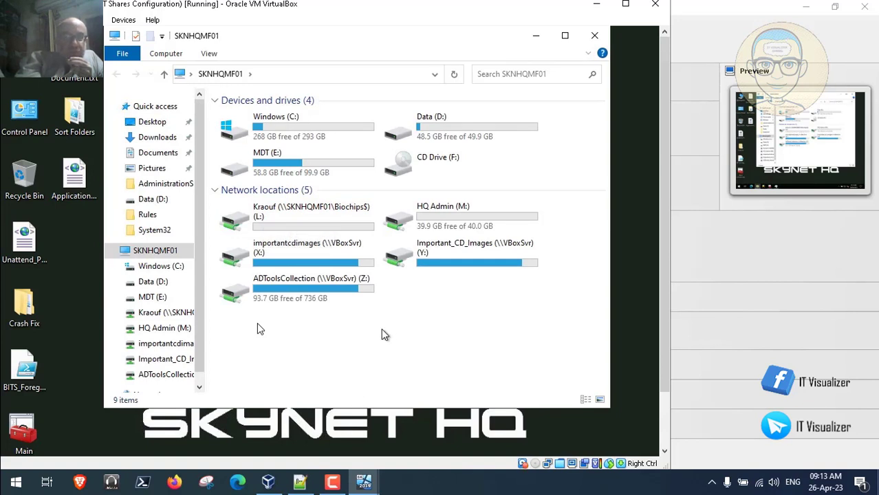
left_click(333, 482)
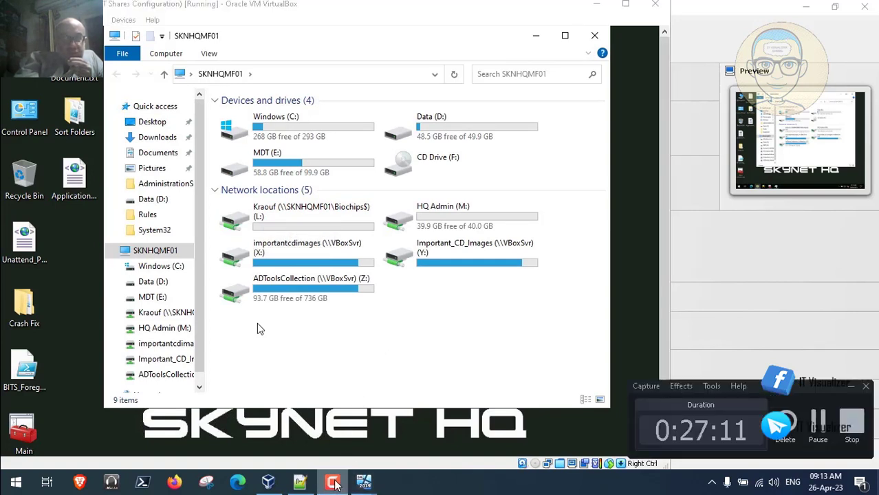
left_click(818, 417)
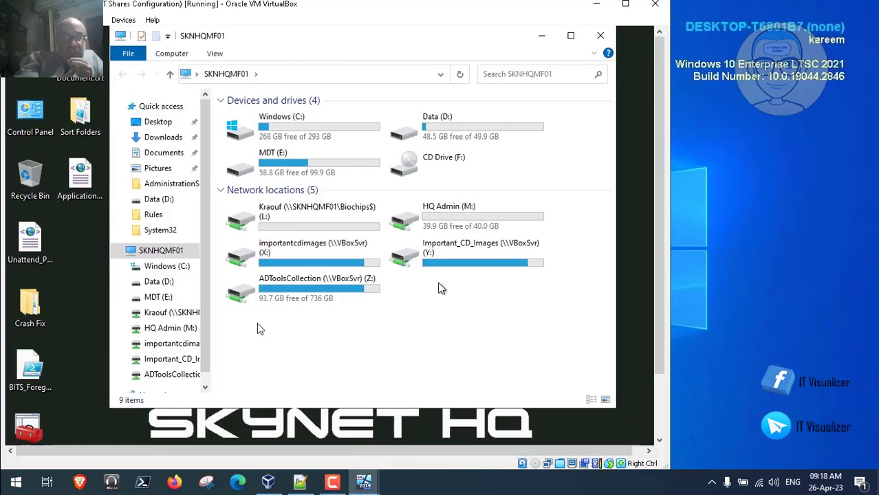
Open the MDTLab setup folder inside Terminator Updated on ADToolsCollection (Z:), select virtualbox-guest-additions.ps1, and pause playback.
double_click(330, 293)
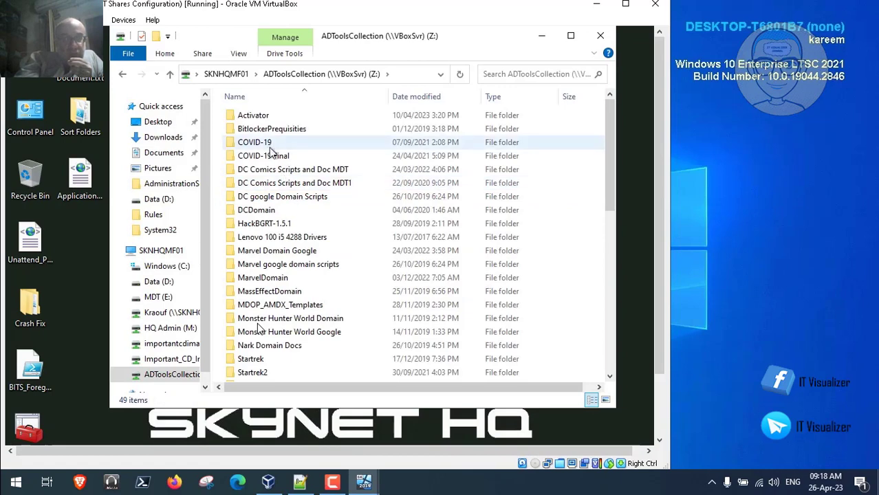
left_click(270, 183)
scroll(270, 183, "down", 8)
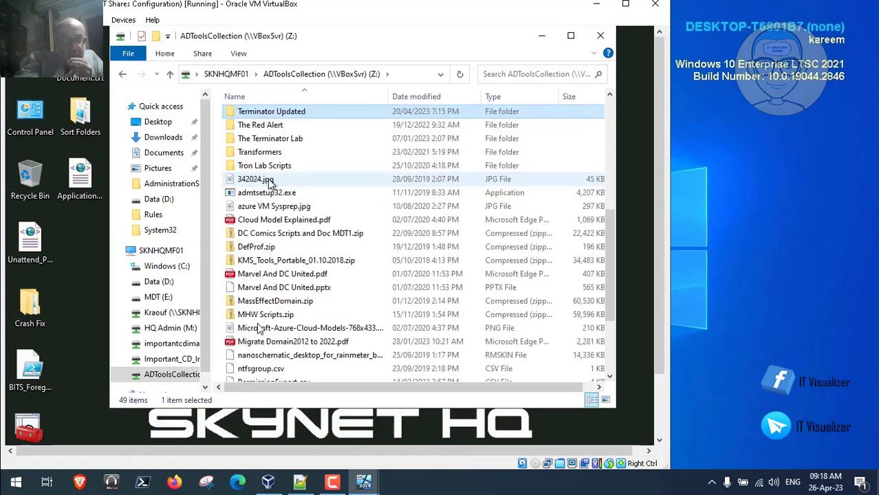
double_click(275, 117)
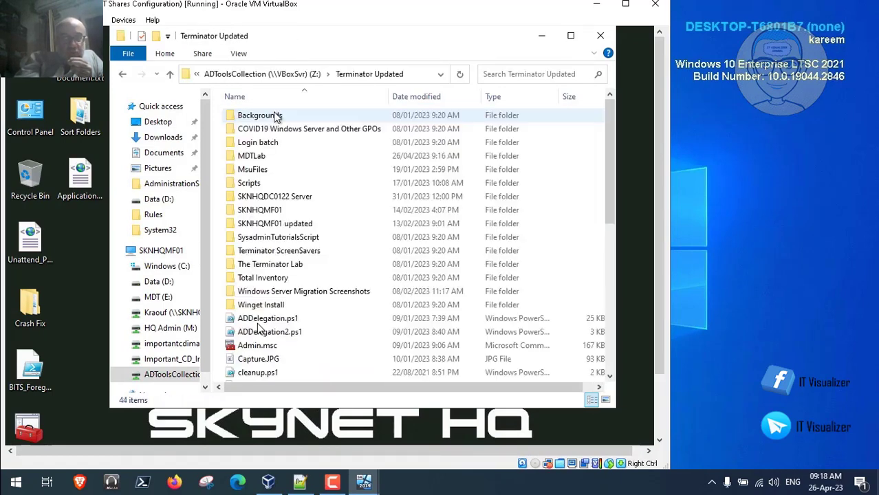
left_click(260, 158)
double_click(260, 158)
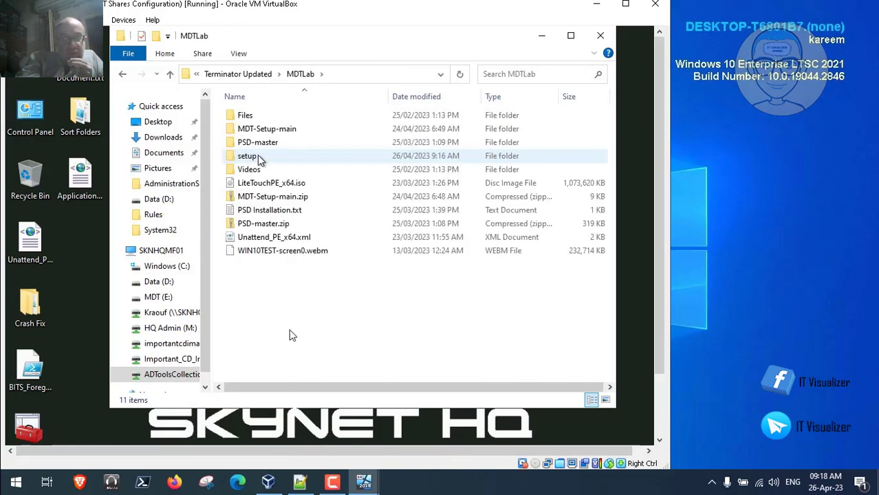
double_click(251, 157)
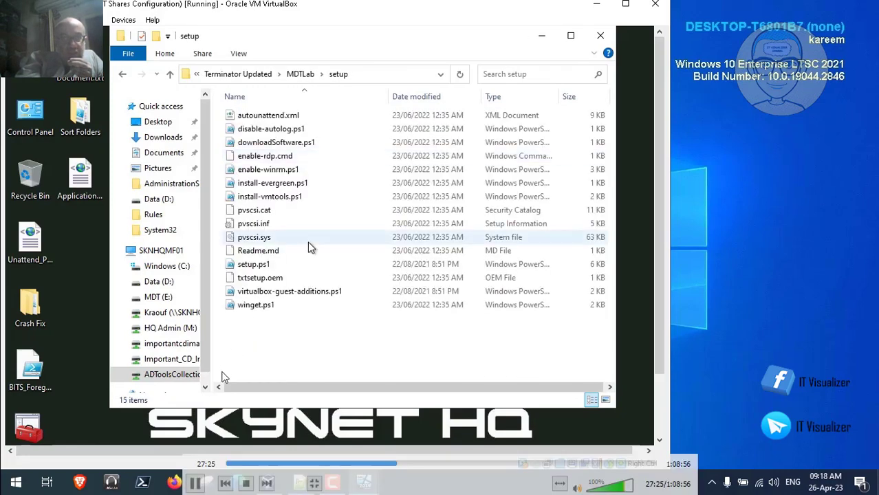
left_click(297, 290)
left_click(196, 484)
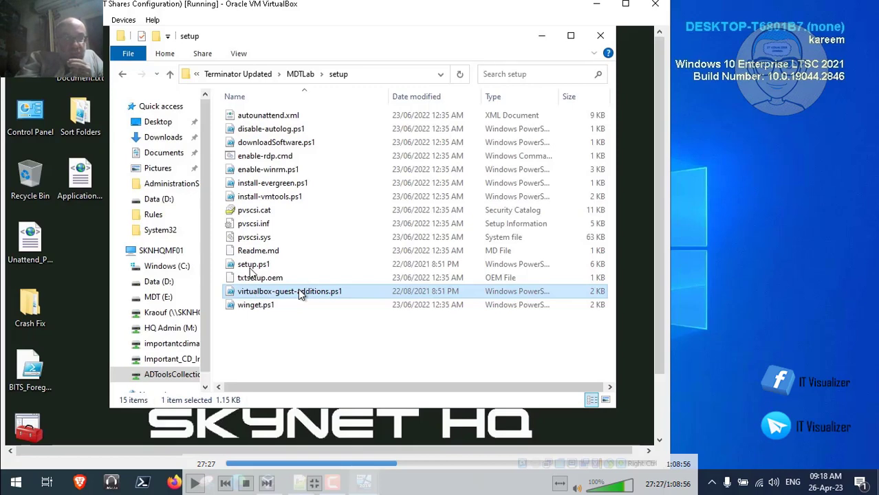
Leave full-screen playback and open setup.ps1 from the packer-Win2022-main scripts folder in Notepad++.
double_click(256, 266)
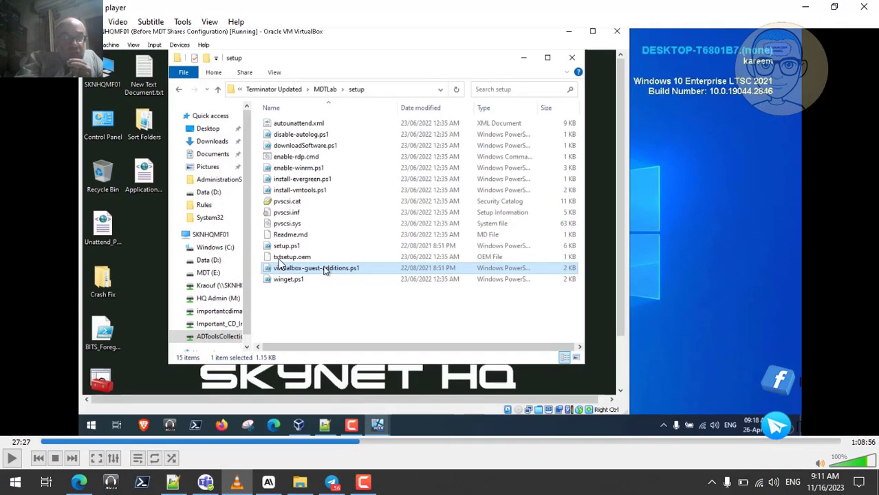
mouse_move(300, 483)
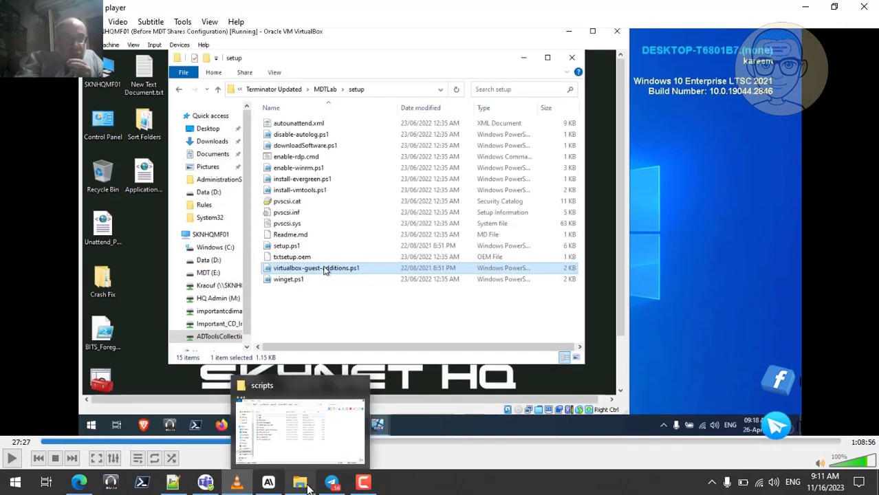
left_click(299, 482)
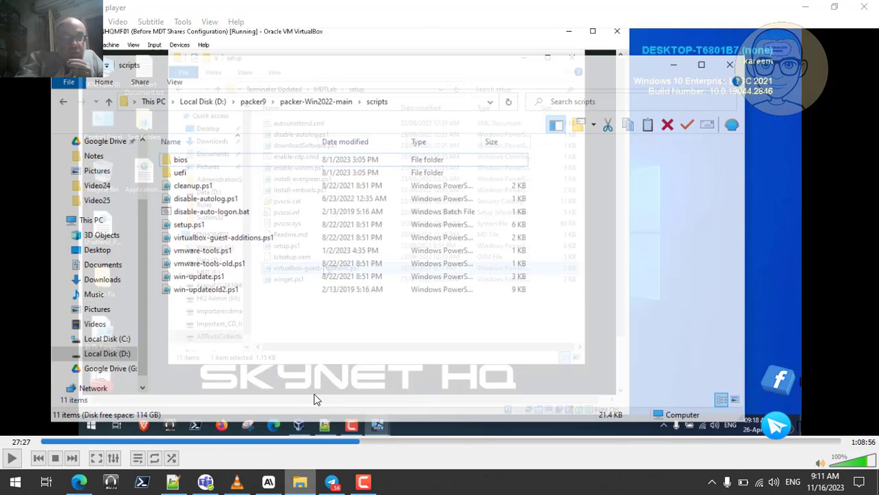
left_click(177, 211)
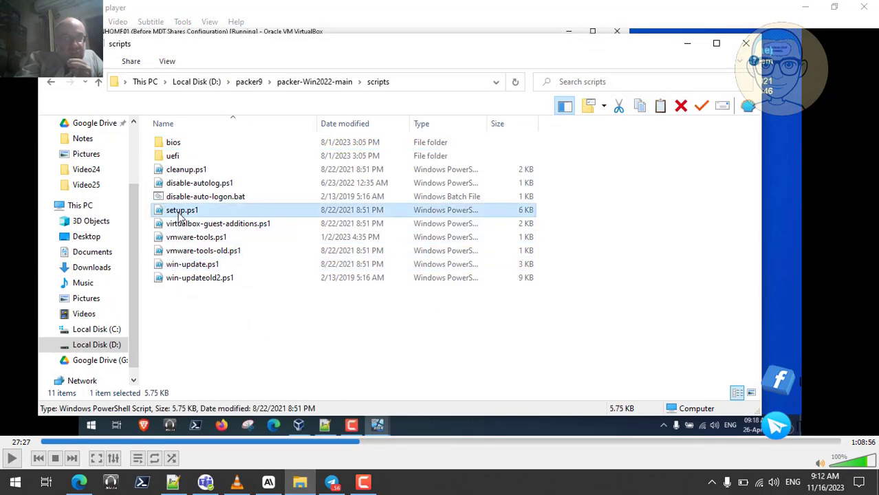
right_click(178, 211)
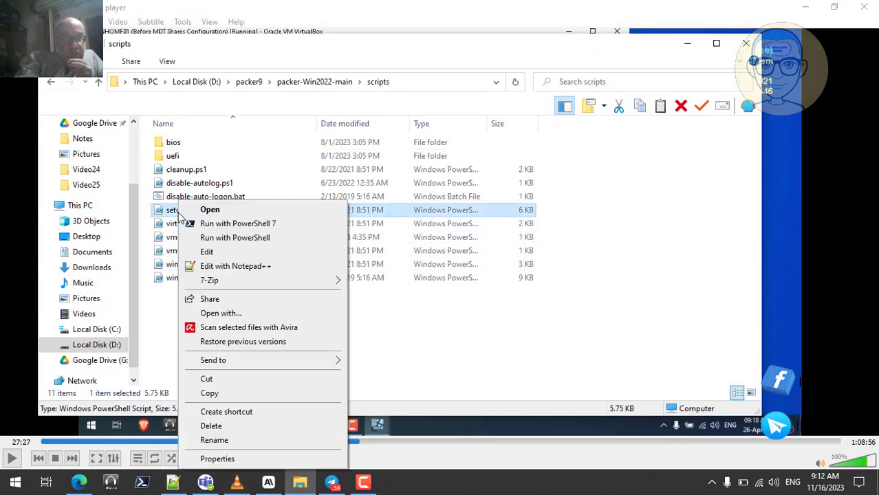
left_click(230, 265)
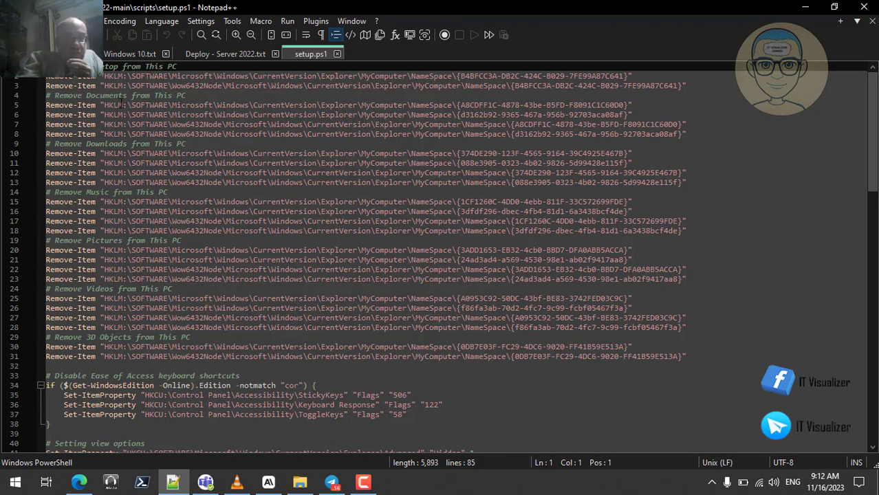
Return to the scripts folder in File Explorer and examine the user folders listed under This PC.
left_click(802, 10)
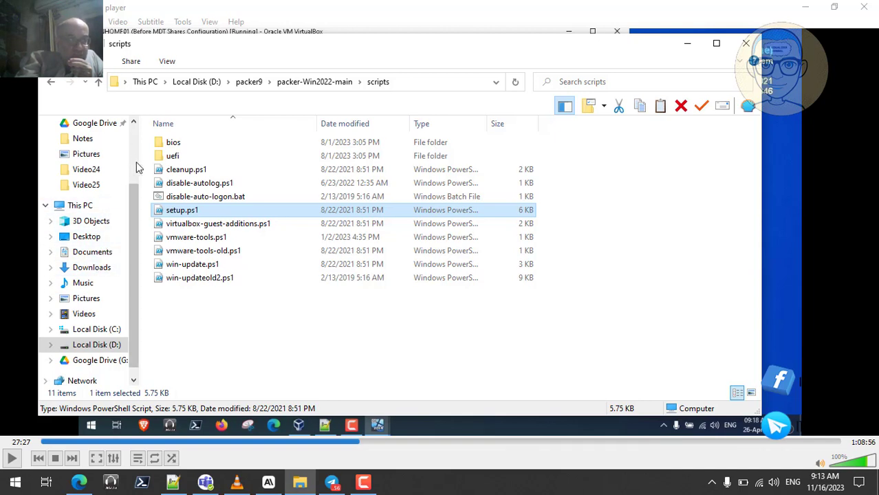
scroll(135, 156, "up", 2)
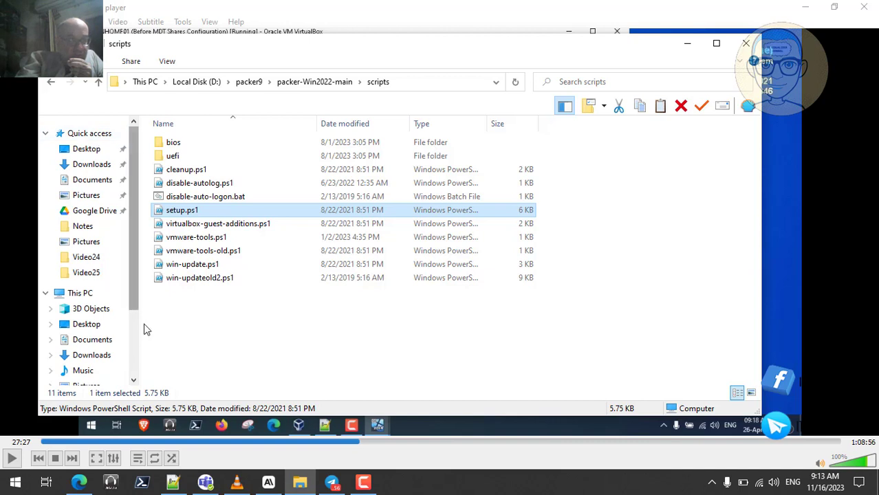
scroll(133, 354, "down", 2)
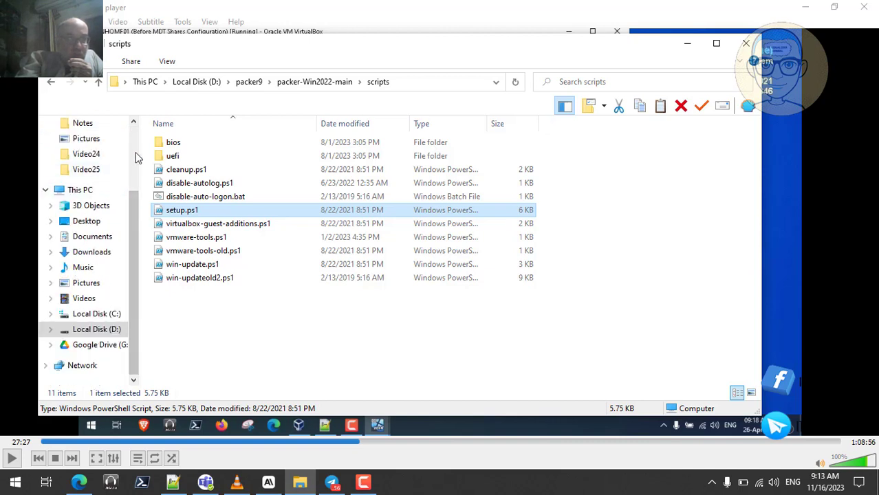
scroll(136, 152, "up", 2)
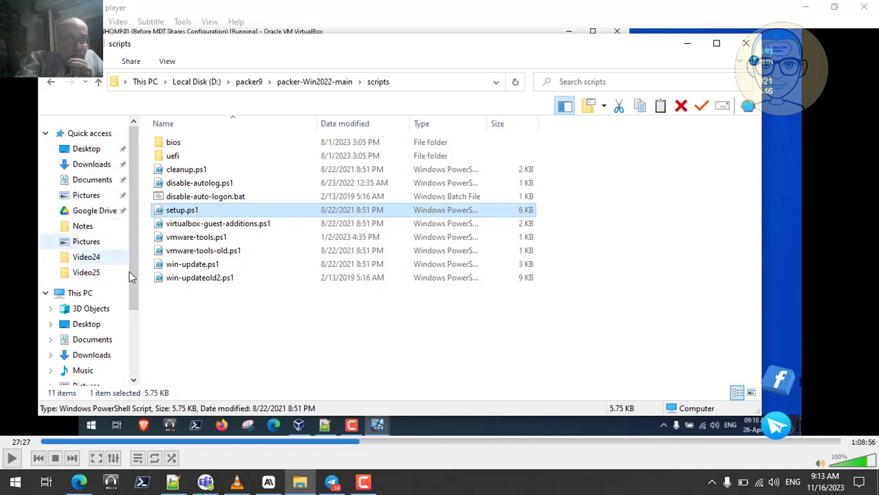
scroll(131, 347, "down", 2)
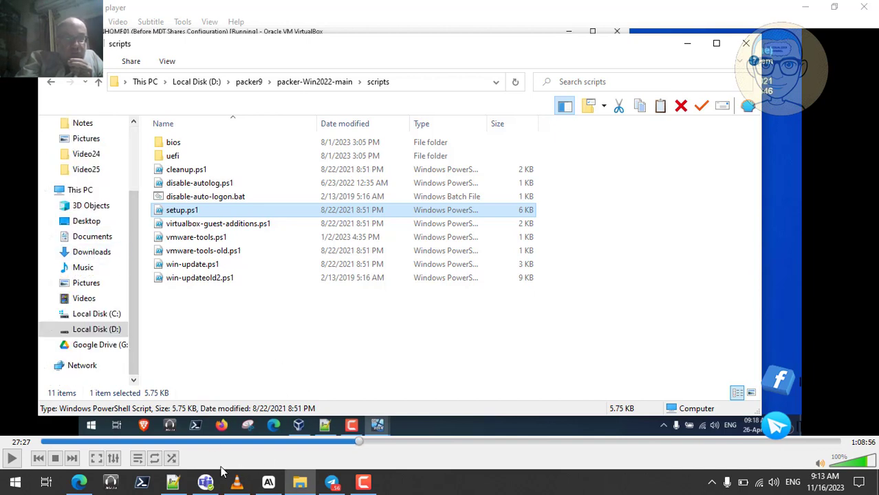
Return to setup.ps1 in Notepad++ and read through the Remove-Item lines that remove the user folders from This PC.
left_click(174, 485)
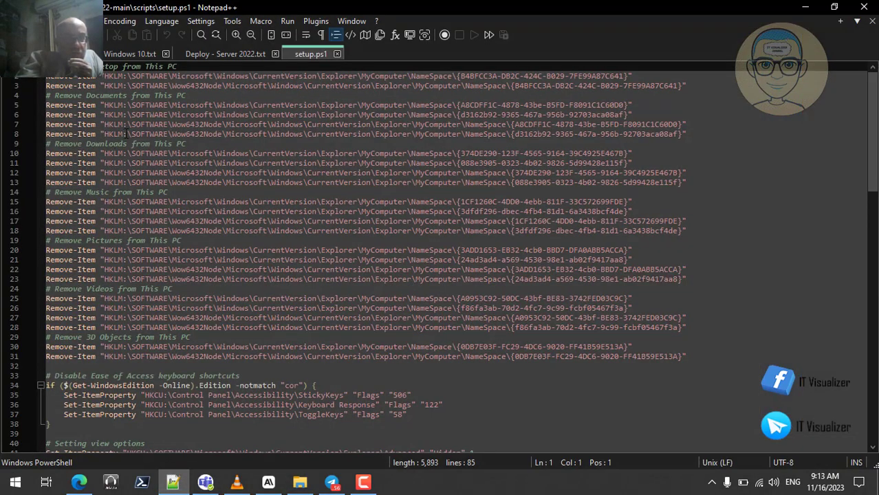
key("Down")
key("Down")
key("Down")
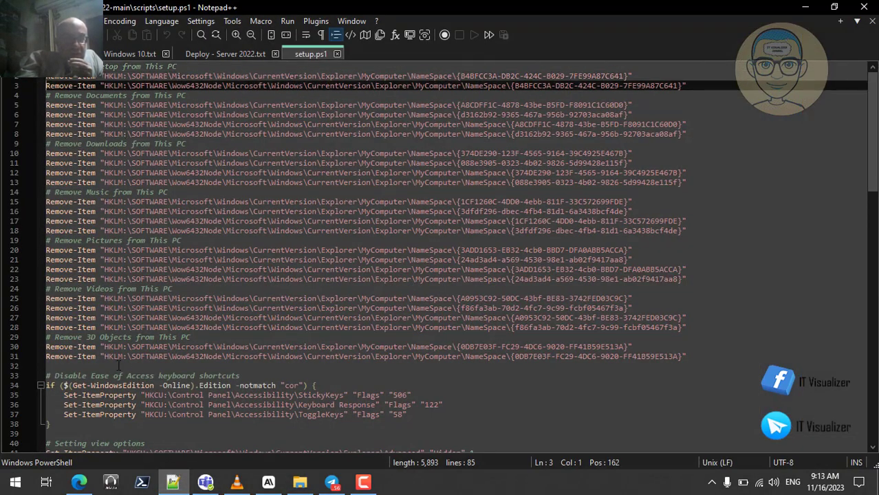
key("Down")
key("Down")
key("Down")
key("Down")
key("Down")
key("Down")
key("Down")
key("Down")
key("Down")
key("Down")
key("Down")
key("Down")
key("Down")
key("Down")
key("Down")
key("Down")
key("Down")
key("Down")
key("Down")
key("Down")
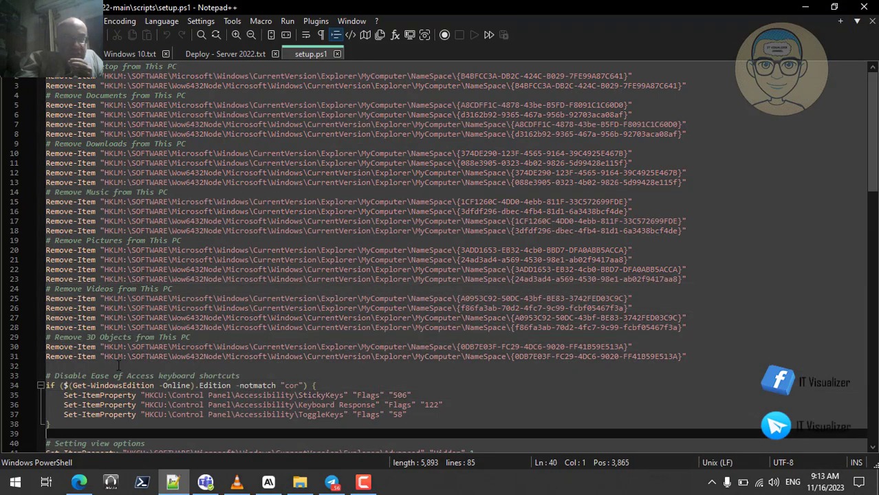
Go back to the "Disable Ease of Access keyboard shortcuts" section on line 33 and examine its StickyKeys, Keyboard Response and ToggleKeys settings.
key("Up")
key("Up")
key("Up")
key("Up")
key("Up")
key("Up")
key("Up")
key("Up")
key("Up")
key("Up")
key("Up")
key("Up")
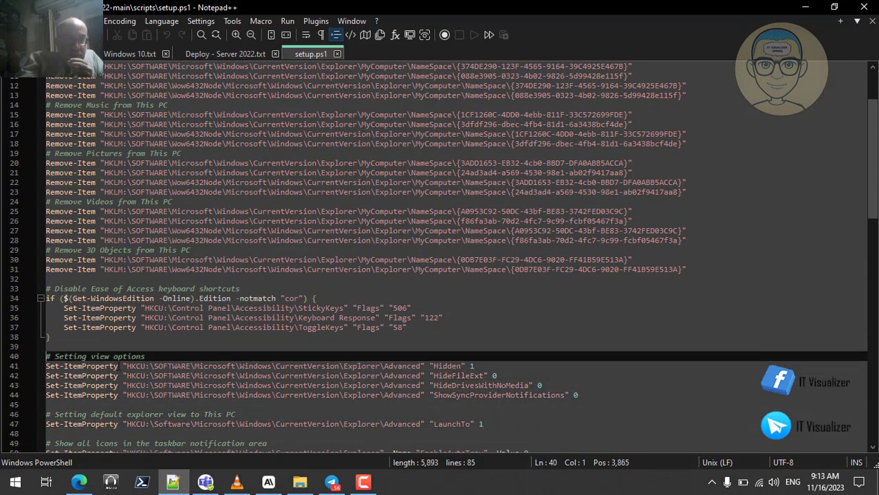
key("Up")
key("Up")
key("Up")
key("Up")
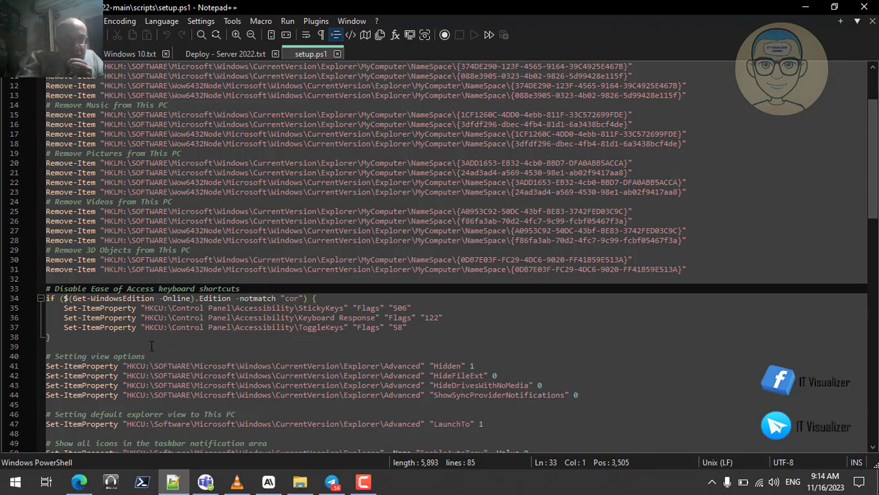
Examine the "Setting view options" section on lines 40 to 44, covering hidden files, file extensions, empty drives and sync notifications.
key("Down")
key("Down")
key("Down")
key("Down")
key("Down")
key("Down")
key("Down")
key("Down")
key("Down")
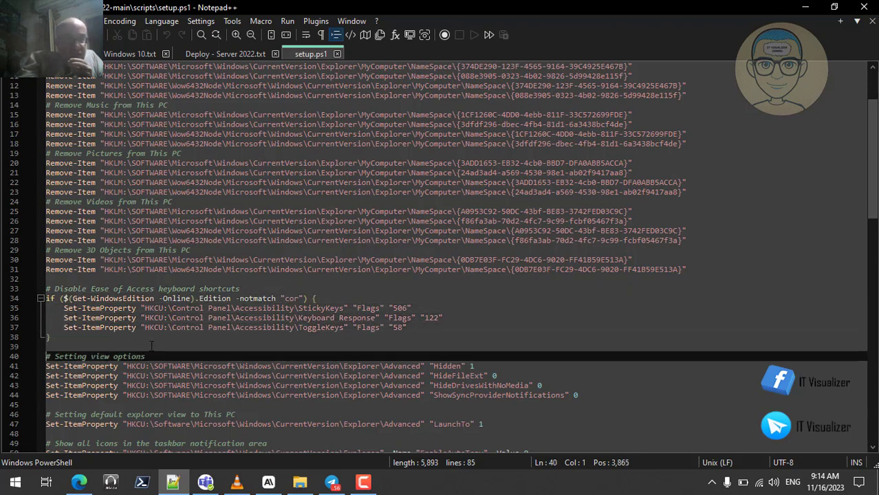
key("Down")
key("Down")
key("Down")
key("Up")
key("Up")
key("Up")
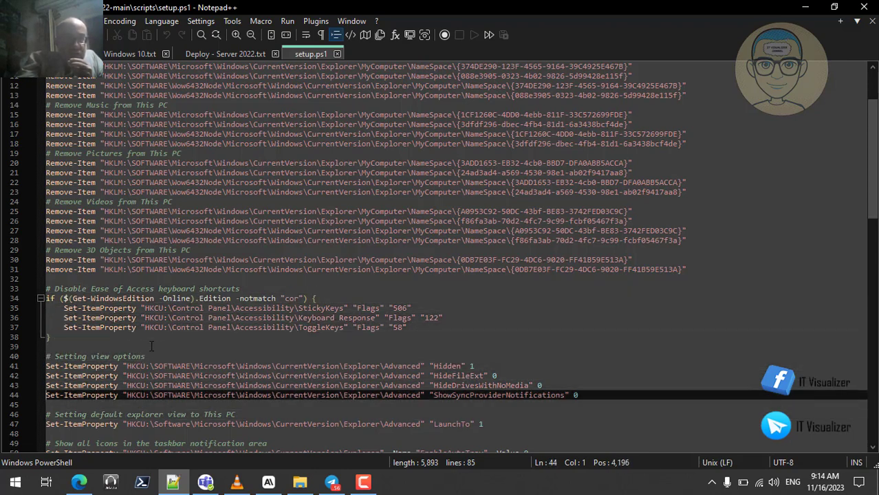
key("Up")
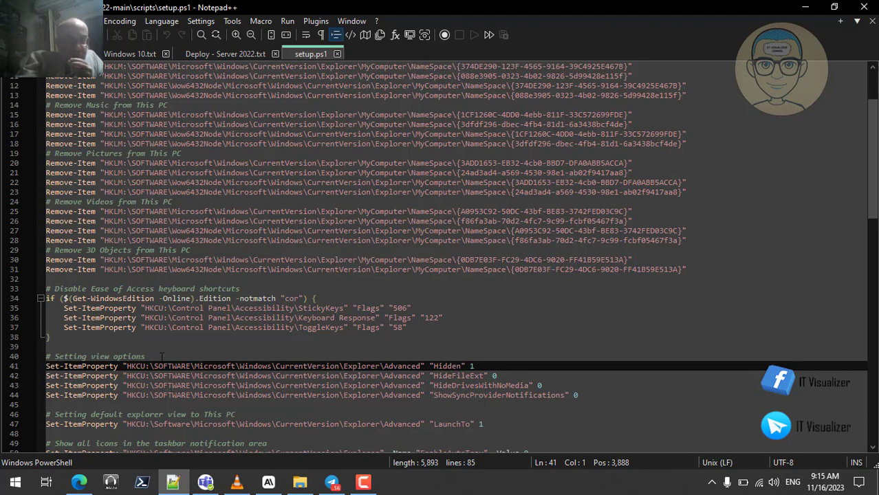
Move to line 46 and examine the "Setting default explorer view to This PC" section with its LaunchTo value.
key("Down")
key("Down")
key("Down")
key("Down")
key("Down")
key("Down")
key("Down")
key("Down")
key("Down")
key("Down")
key("Down")
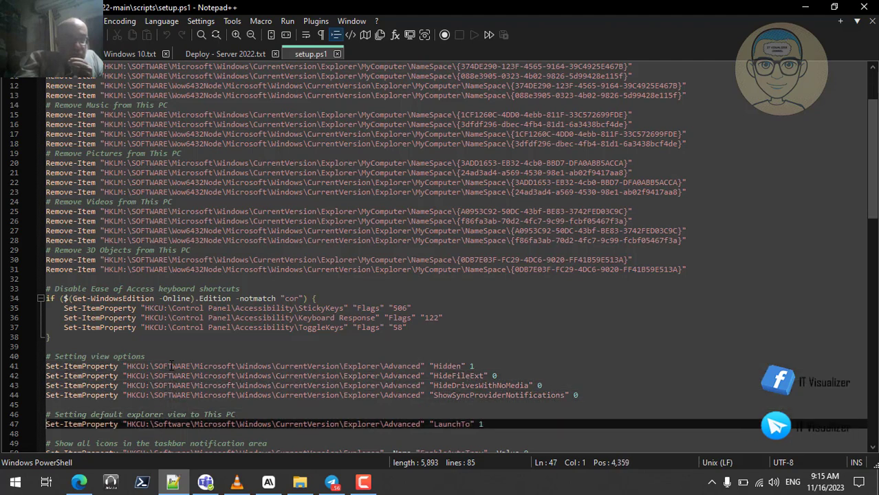
key("Up")
key("Up")
key("Up")
key("Up")
key("Up")
key("Up")
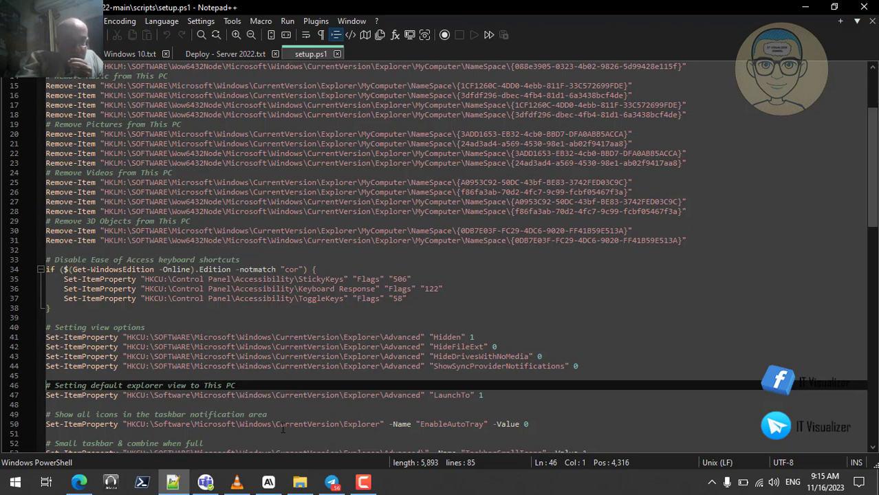
Check Quick access in the scripts folder window, close that window, and minimize the remaining windows to show the desktop.
left_click(300, 481)
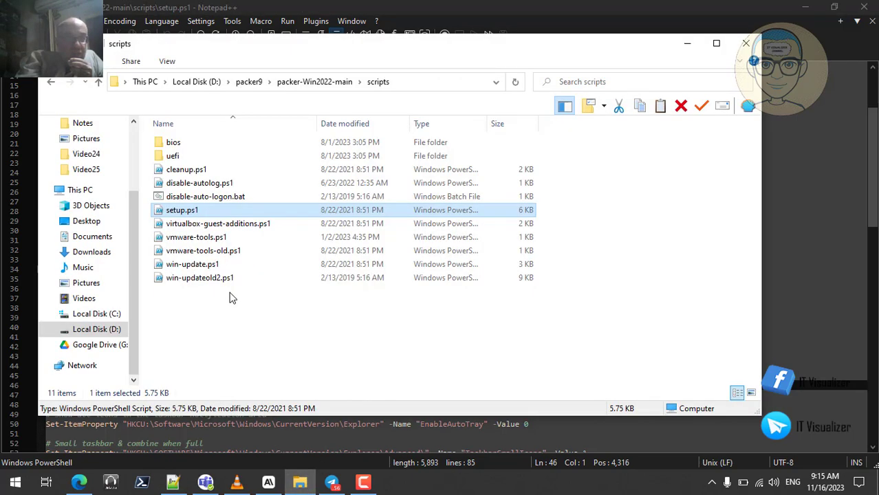
scroll(103, 172, "up", 3)
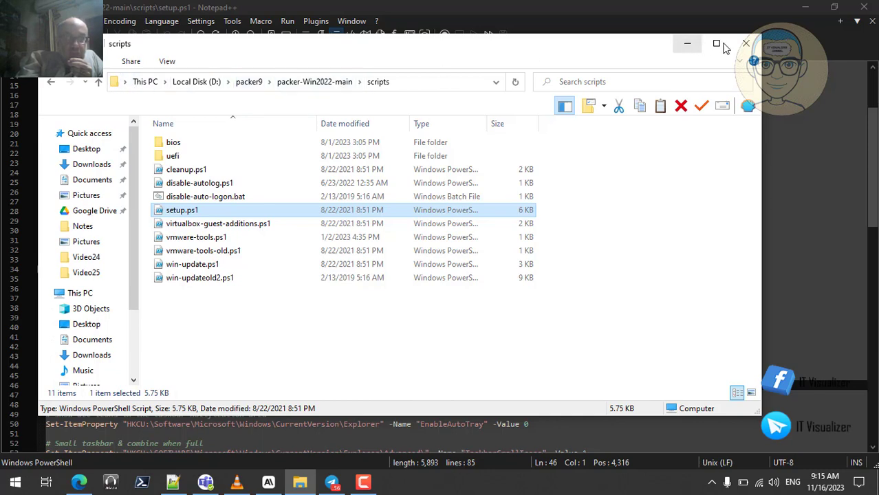
left_click(745, 44)
left_click(805, 8)
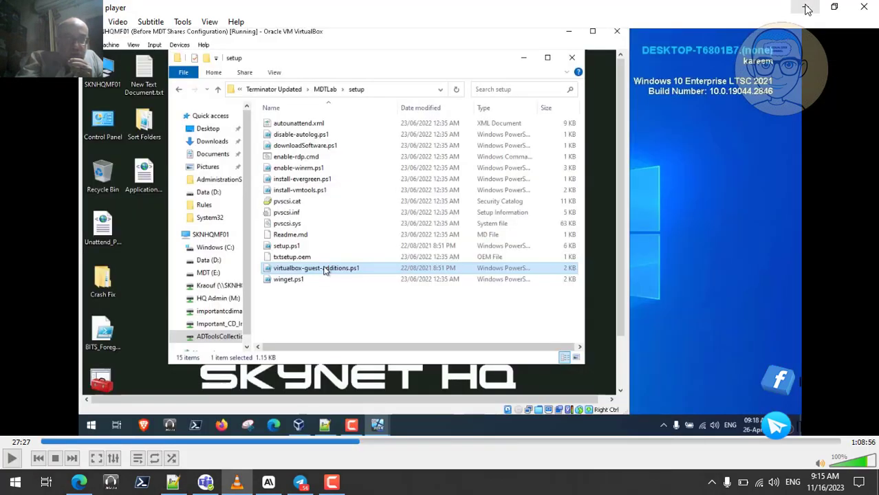
left_click(806, 9)
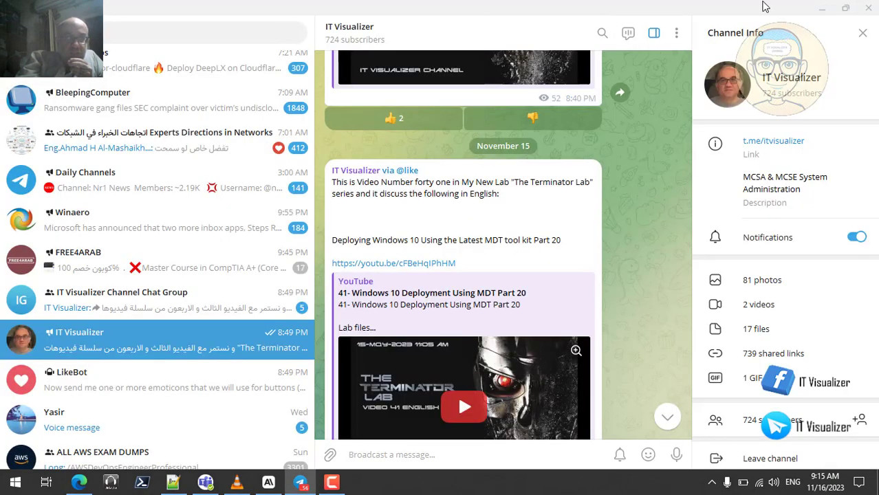
left_click(821, 8)
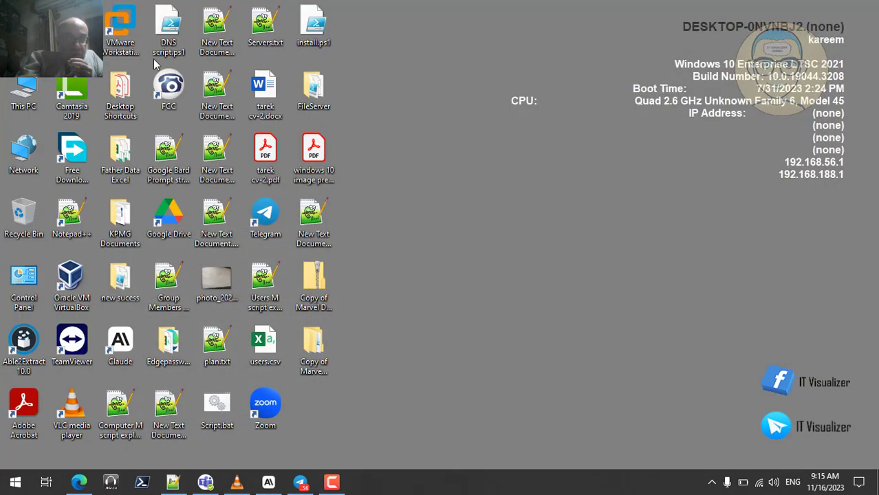
Open This PC from the desktop, look over its view options and the Quick access and This PC entries, and close the window.
double_click(26, 88)
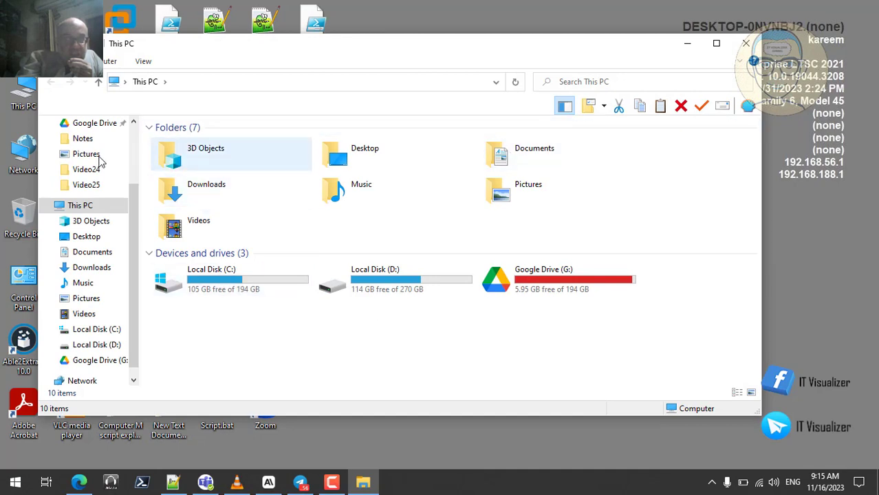
scroll(133, 141, "up", 2)
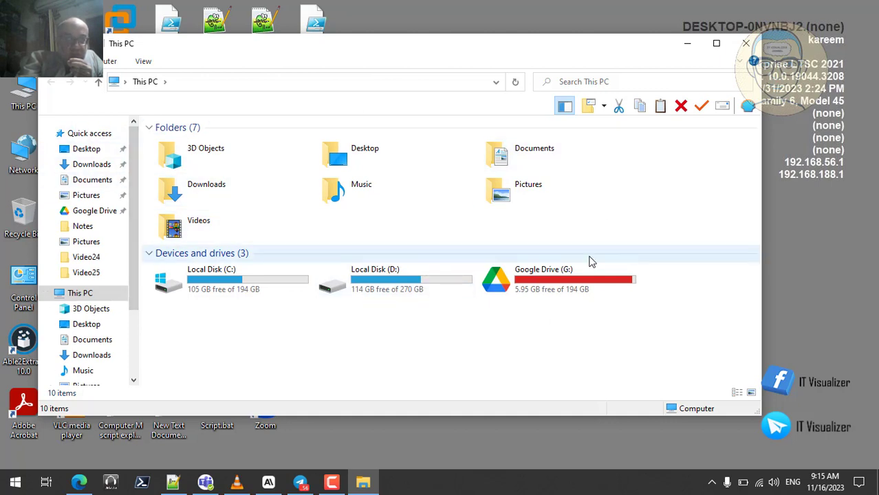
left_click(143, 61)
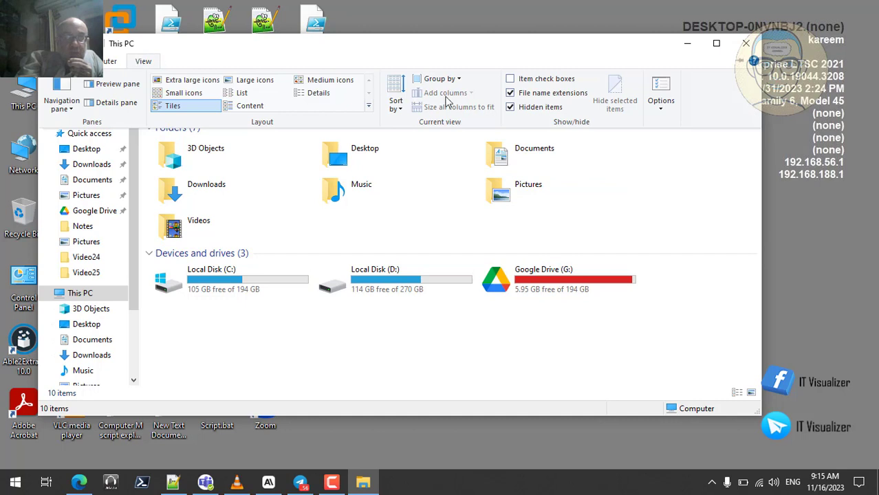
left_click(665, 109)
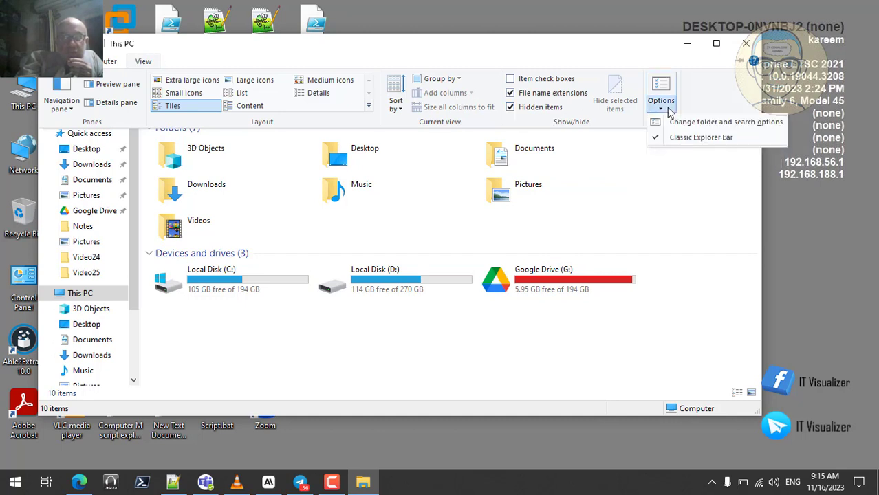
left_click(702, 103)
left_click(510, 108)
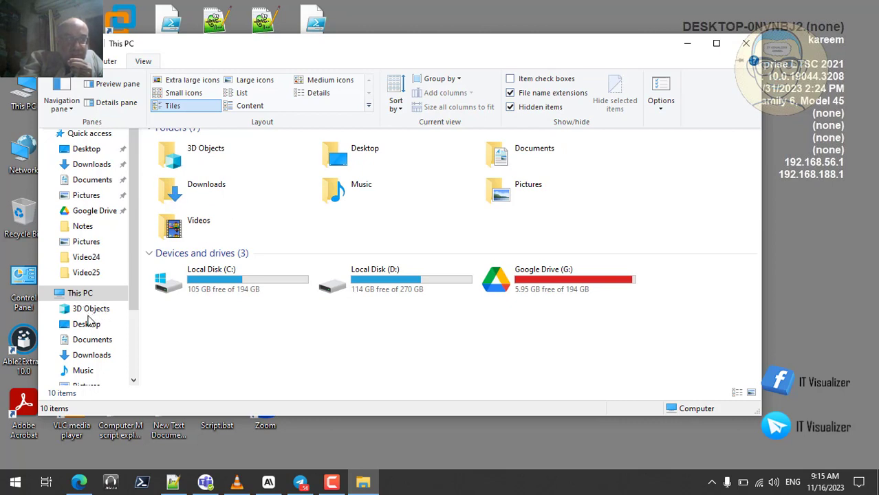
left_click(135, 364)
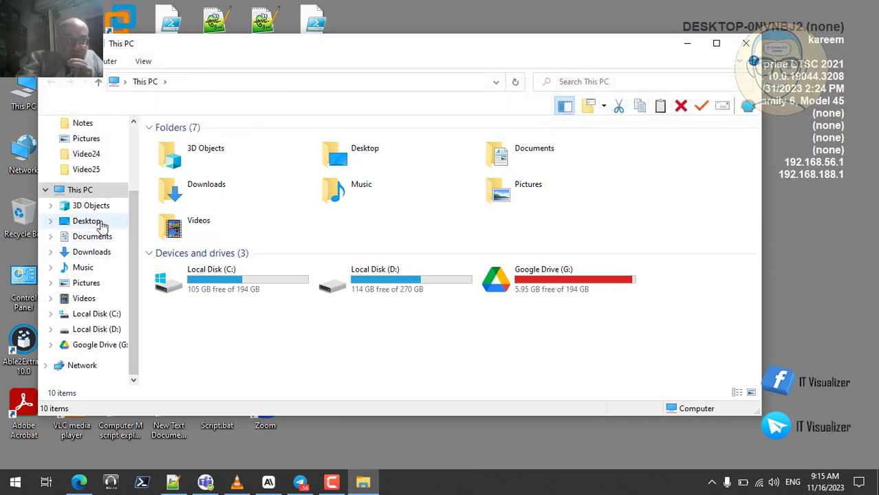
left_click(135, 146)
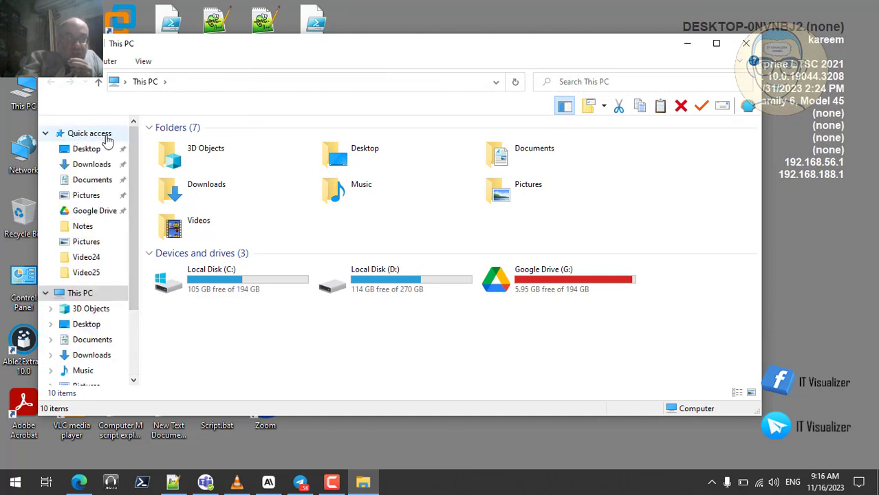
left_click(745, 43)
Open File Explorer Options from Control Panel, inspect the "Open File Explorer to" choices including This PC, and cancel the dialog.
double_click(24, 279)
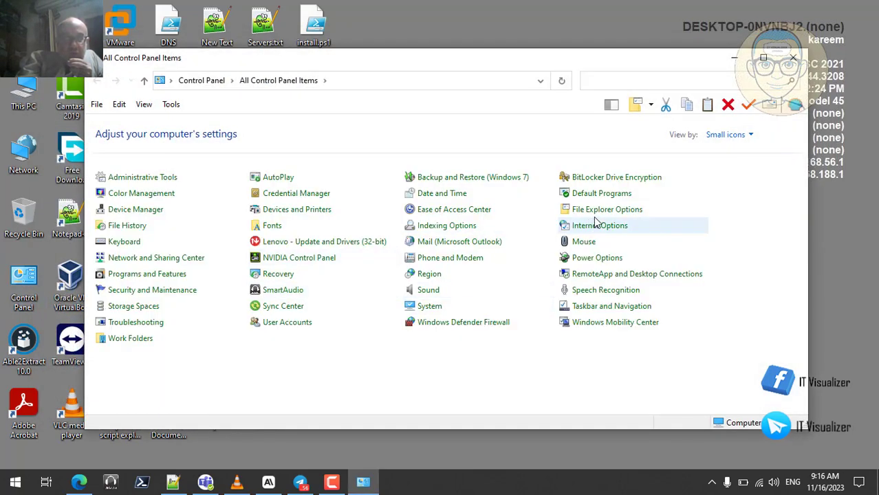
left_click(600, 217)
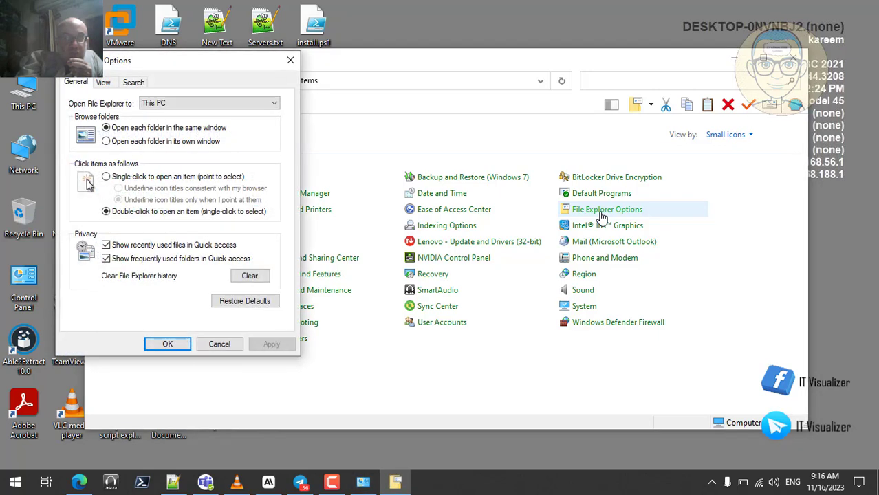
left_click(165, 104)
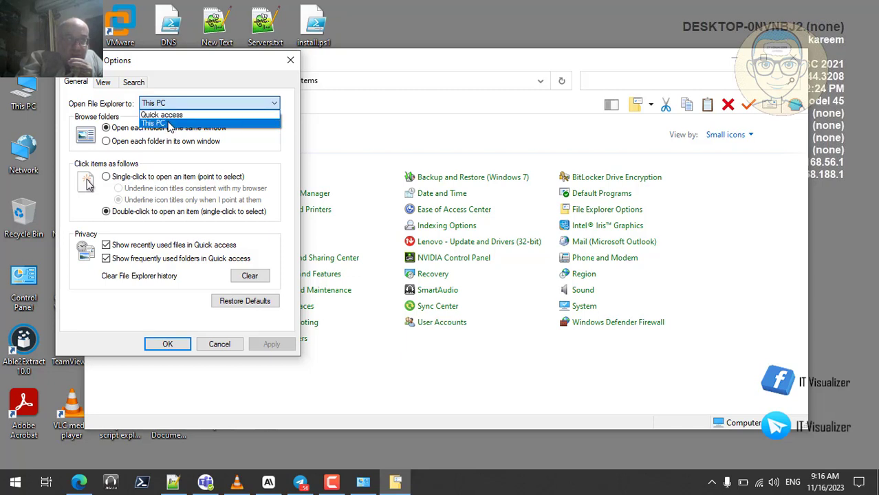
left_click(169, 126)
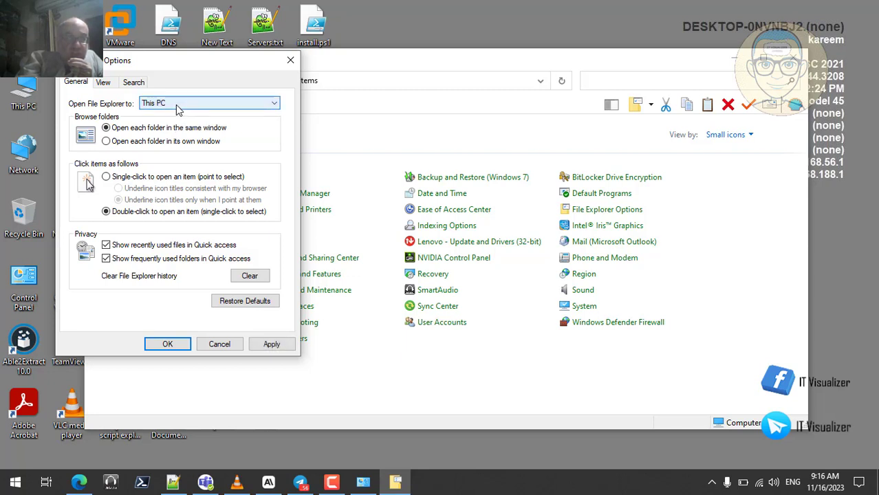
left_click(174, 105)
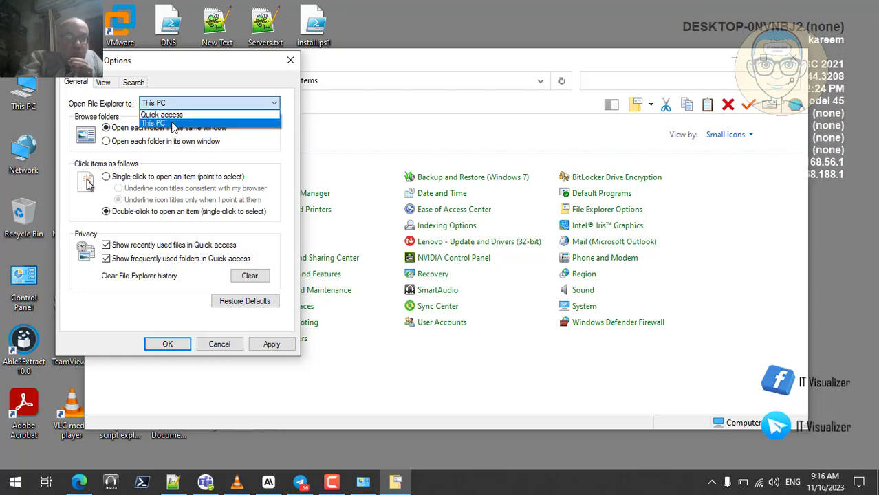
left_click(175, 125)
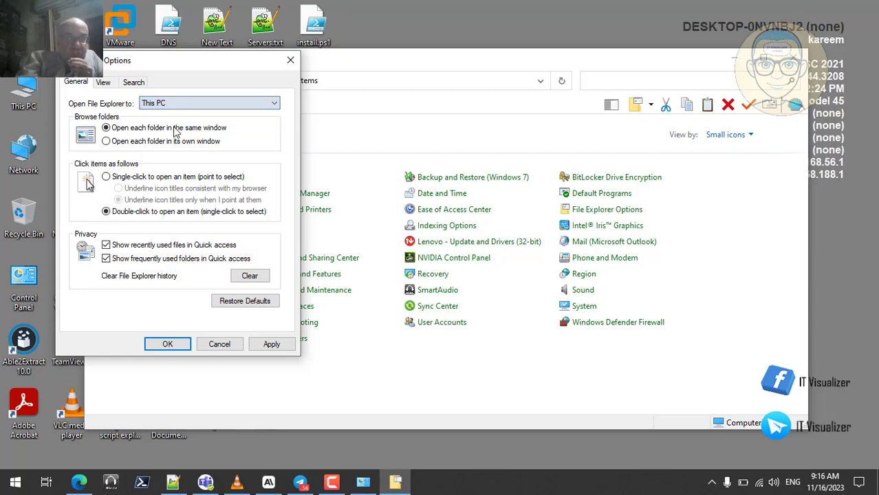
left_click(220, 345)
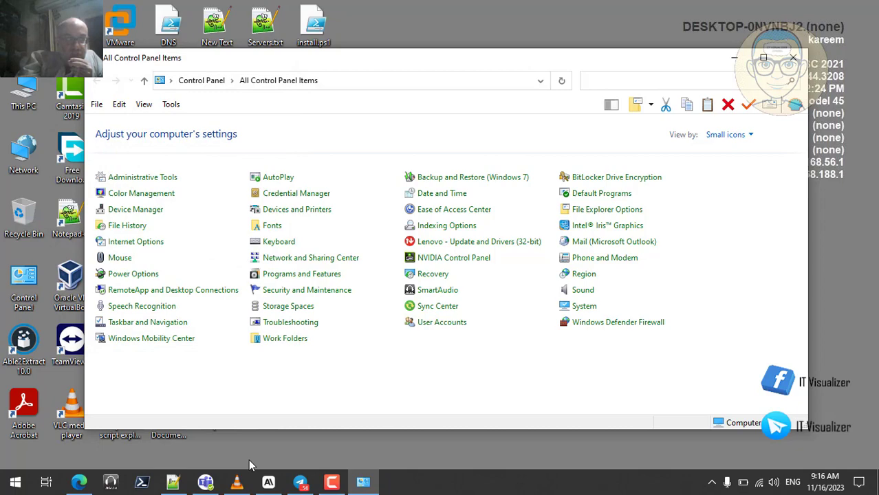
Return to setup.ps1, examine the "Show all icons in the taskbar notification area" section, and check the hidden notification icons on this computer.
left_click(173, 482)
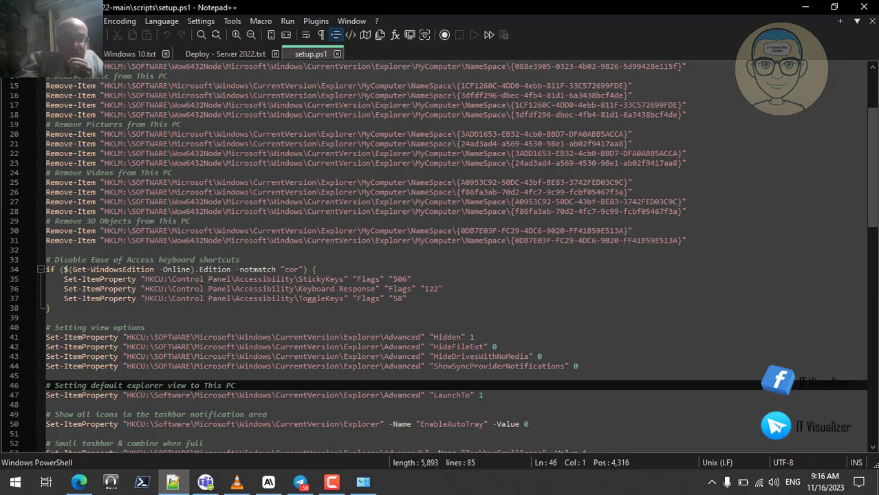
key("Down")
key("Down")
key("Down")
key("Down")
key("Down")
key("Down")
key("Down")
key("Down")
key("Down")
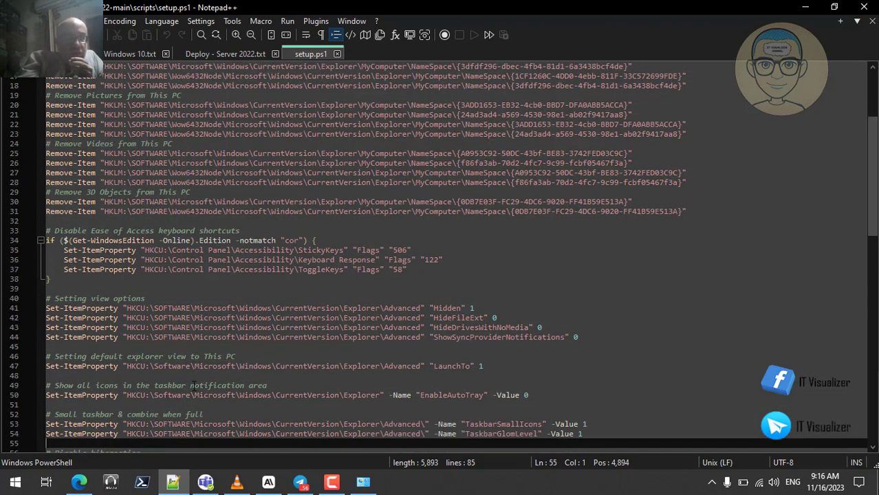
key("Up")
key("Up")
key("Up")
key("Up")
key("Up")
key("Up")
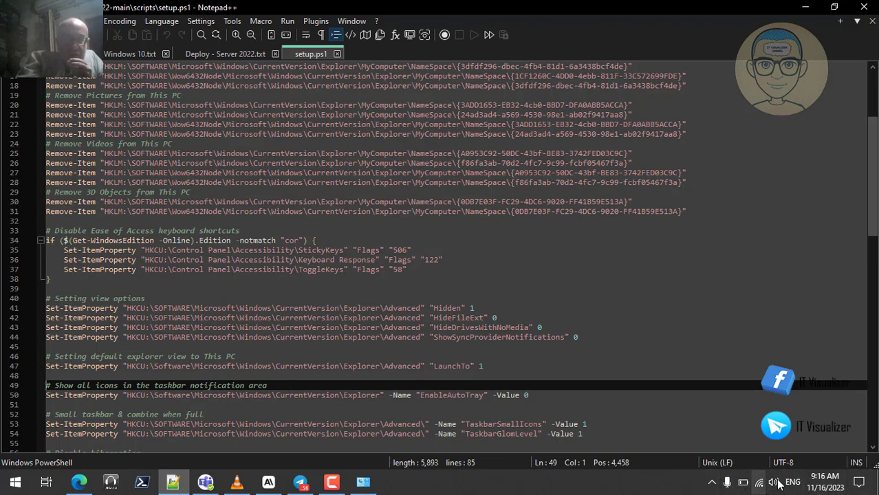
left_click(712, 483)
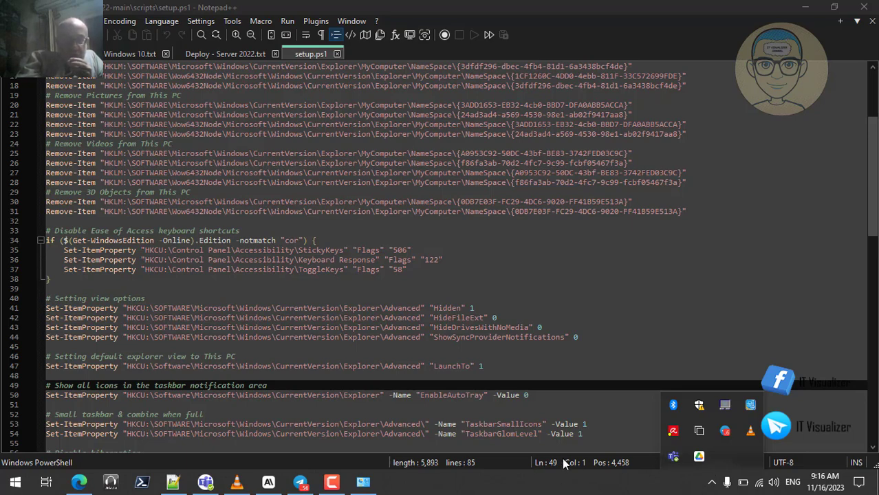
left_click(530, 372)
Move to line 52 and examine the "Small taskbar & combine when full" section with its TaskbarSmallIcons and TaskbarGlomLevel values.
key("Down")
key("Down")
key("Down")
key("Down")
key("Down")
key("Down")
key("Down")
key("Down")
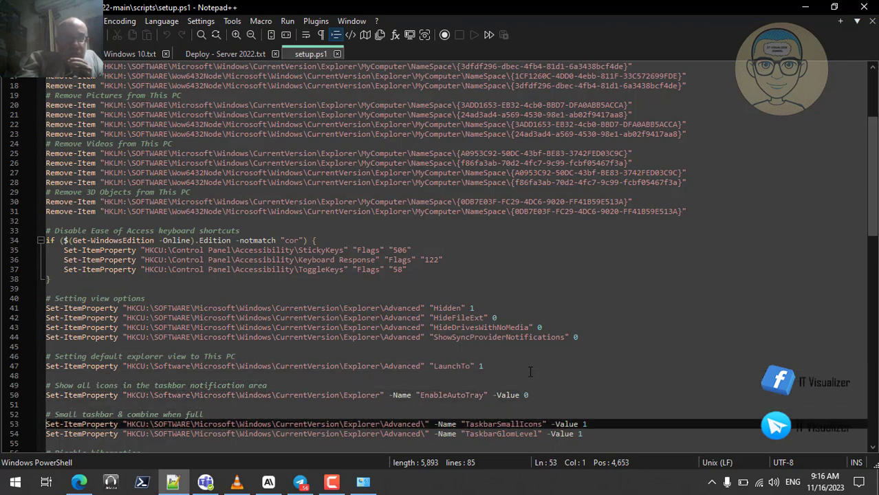
key("Up")
key("Up")
key("Up")
key("Up")
key("Up")
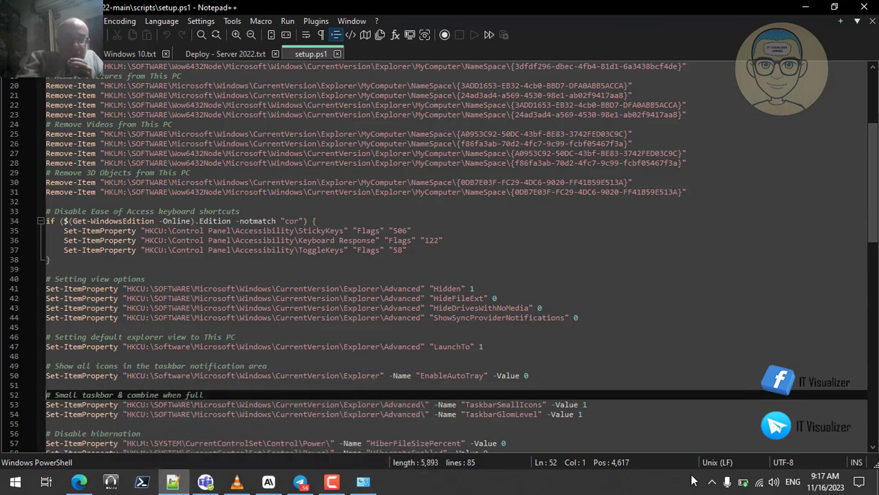
Check the hidden notification icons on this computer and return to the EnableAutoTray setting on line 50 of setup.ps1.
left_click(711, 481)
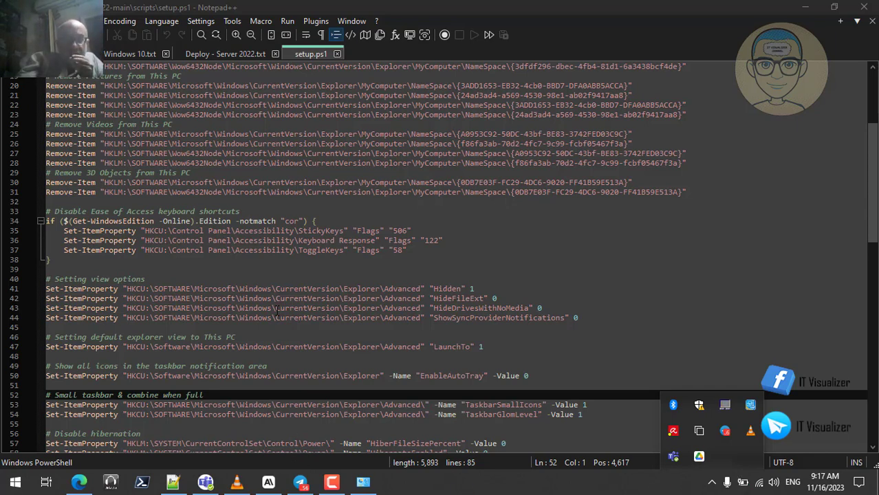
left_click(294, 375)
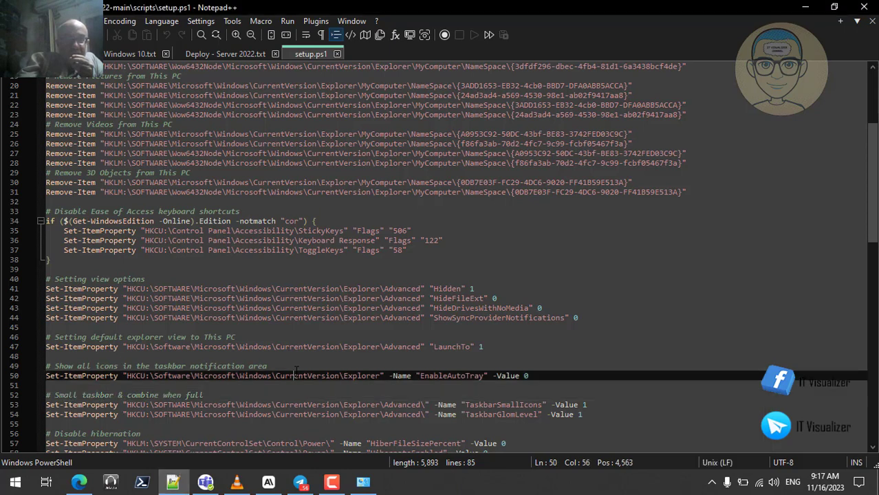
Move to line 56 and examine the "Disable hibernation" section with its HiberFileSizePercent and HibernateEnabled values.
key("Down")
key("Down")
key("Down")
key("Down")
key("Down")
key("Down")
key("Down")
key("Down")
key("Down")
key("Down")
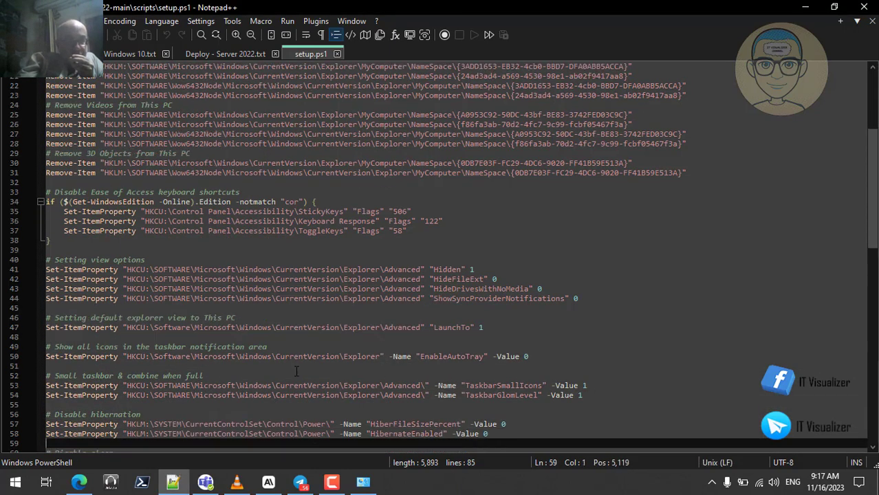
key("Down")
key("Down")
key("Down")
key("Up")
key("Up")
key("Up")
key("Up")
key("Up")
key("Up")
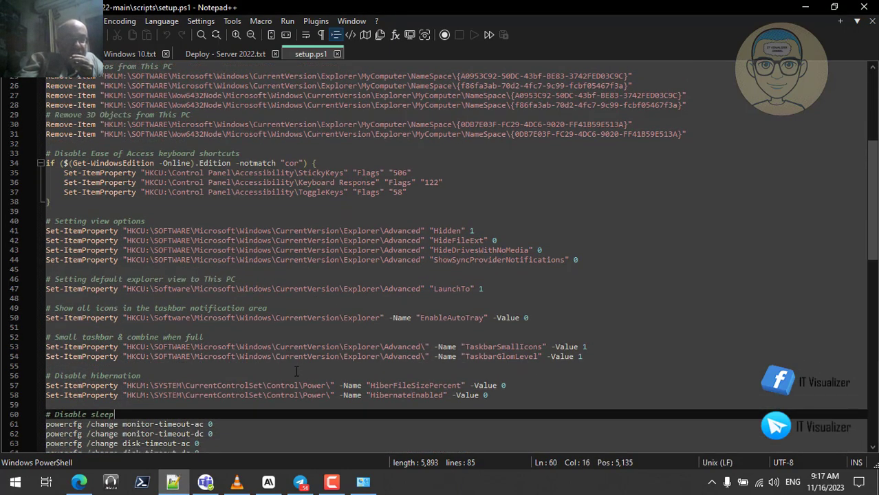
key("Up")
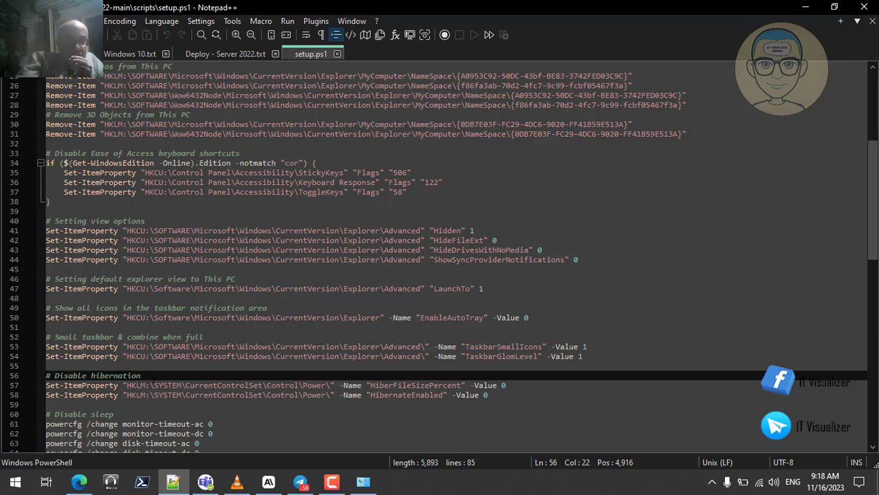
Go through the hibernation entries and on through the powercfg lines of the "Disable sleep" section to line 69.
key("Down")
key("Down")
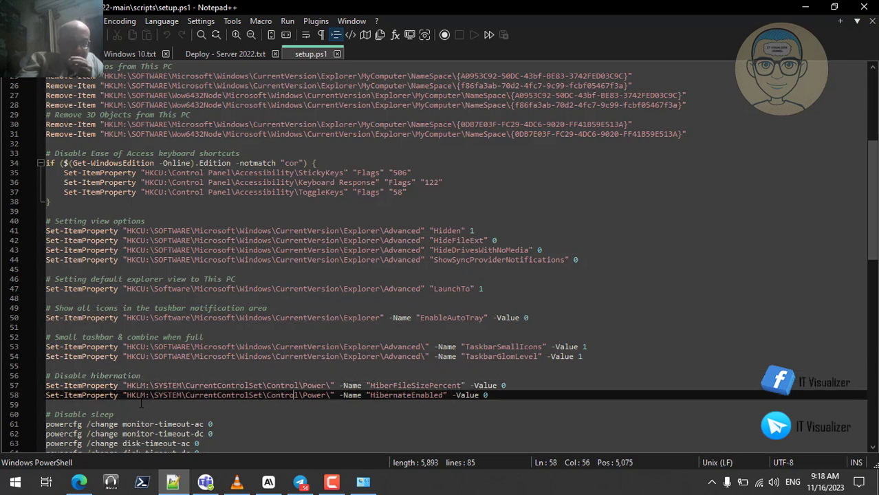
key("Up")
key("Up")
key("Down")
key("Down")
key("Down")
key("Down")
key("Down")
key("Down")
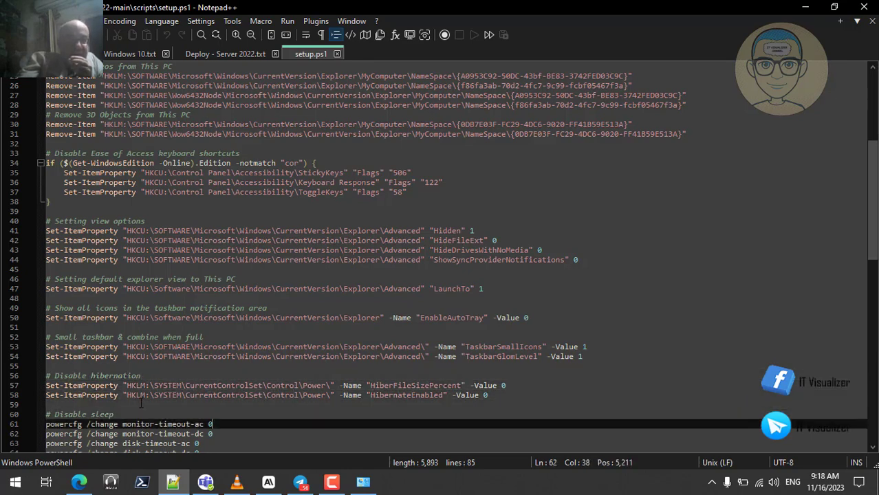
key("Down")
key("Down")
key("Down")
key("Down")
key("Down")
key("Down")
key("Down")
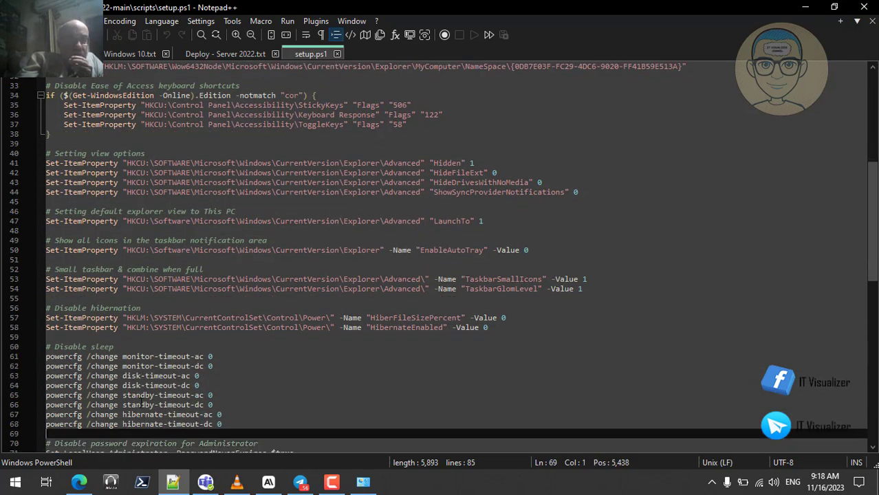
Go back up through the powercfg lines to the "Disable hibernation" comment on line 56.
key("Up")
key("Up")
key("Up")
key("Up")
key("Up")
key("Up")
key("Up")
key("Up")
key("Up")
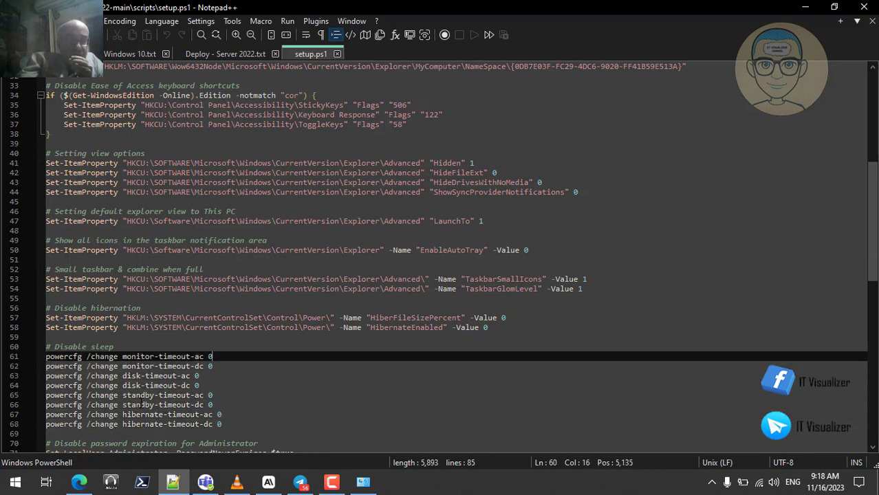
key("Up")
key("Up")
key("Up")
key("Up")
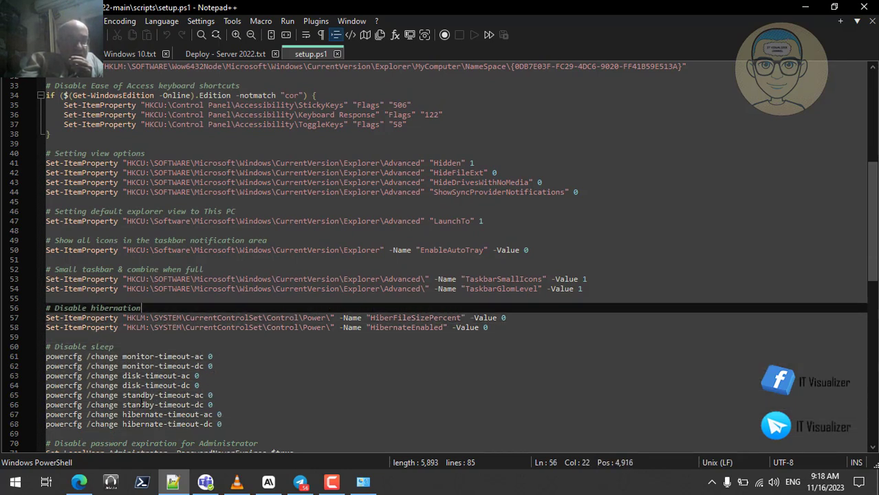
Review the monitor, disk and standby timeout commands in the "Disable sleep" section down to line 65.
key("Down")
key("Down")
key("Down")
key("Down")
key("Down")
key("Down")
key("Down")
key("Down")
key("Down")
key("End")
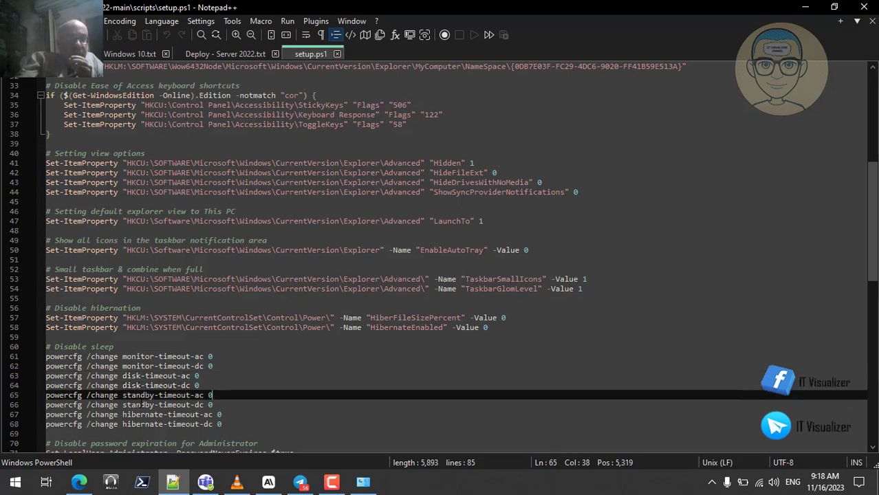
Move to line 70 and examine the "Disable password expiration for Administrator" section with its PasswordNeverExpires setting.
key("Down")
key("Down")
key("Down")
key("Down")
key("Down")
key("Down")
key("Down")
key("Down")
key("Down")
key("Down")
key("Down")
key("Down")
key("Down")
key("Up")
key("Up")
key("Up")
key("Up")
key("Up")
key("Up")
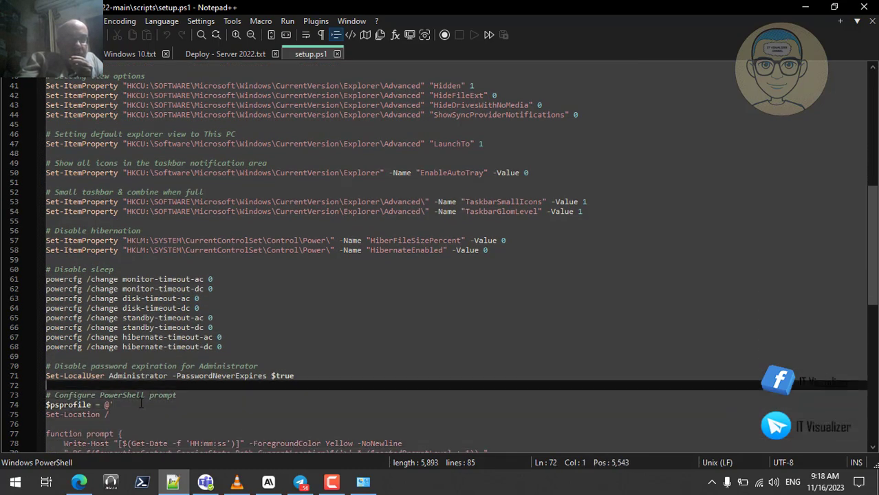
key("Up")
key("Up")
key("End")
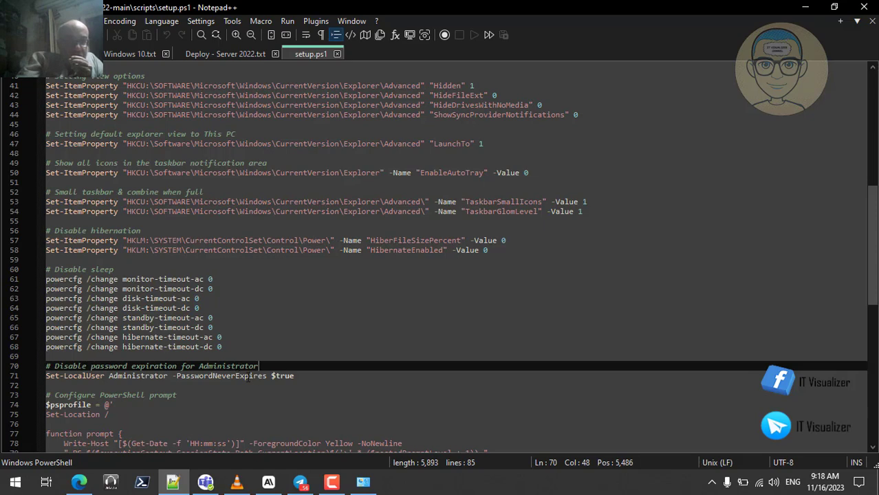
Look ahead through the prompt function and settle on line 73 to examine the "Configure PowerShell prompt" section.
key("Down")
key("Down")
key("Down")
key("Down")
key("Down")
key("Down")
key("Down")
key("Down")
key("Down")
key("Down")
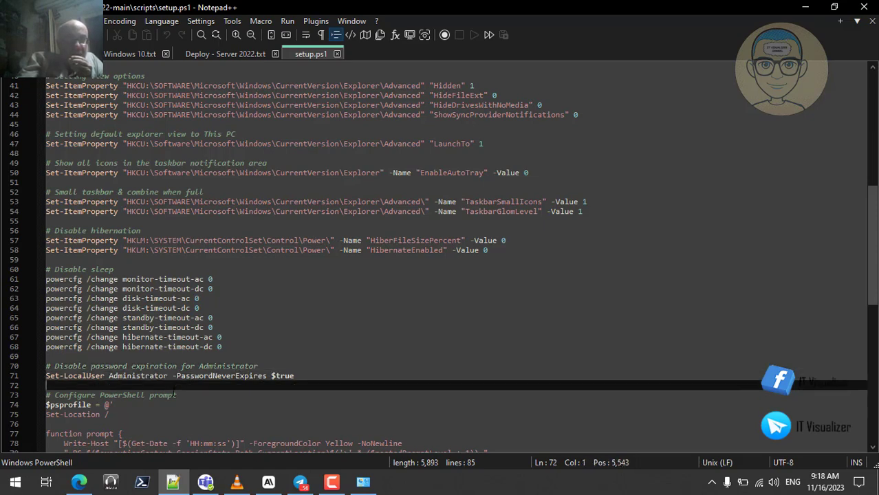
key("Down")
key("Down")
key("Down")
key("Up")
key("Up")
key("Up")
key("Up")
key("Up")
key("Up")
key("Up")
key("Up")
key("Up")
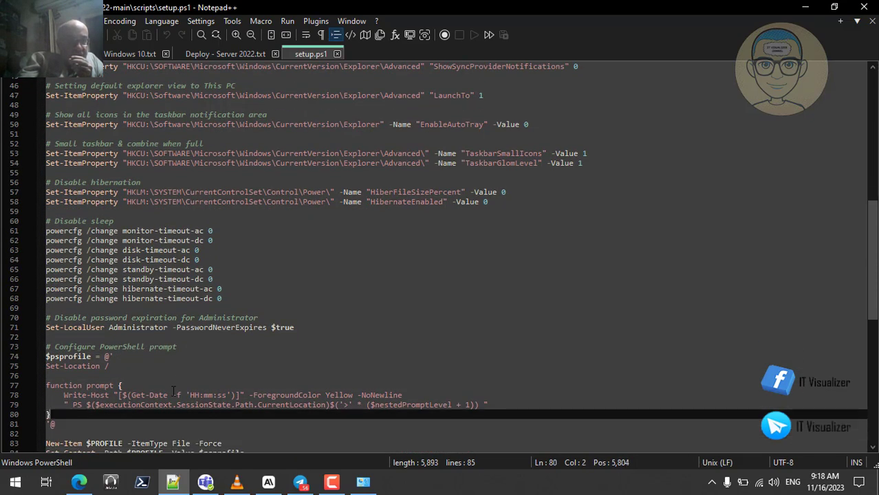
key("Up")
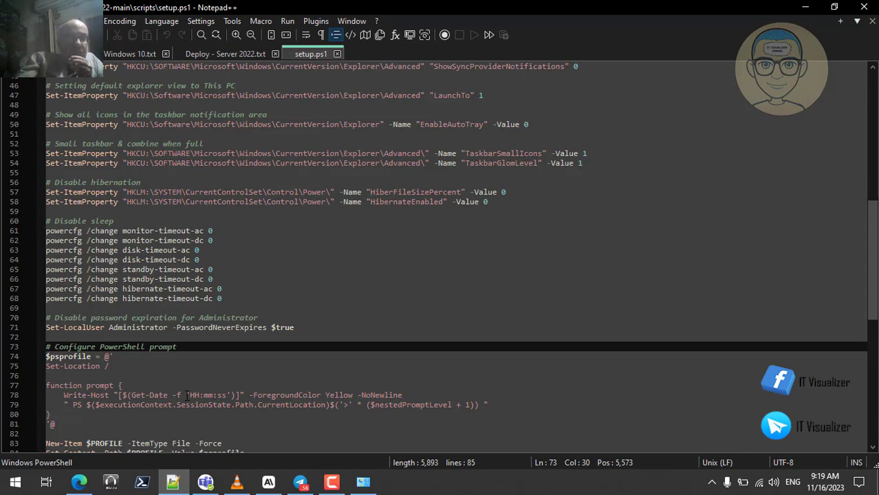
Read through the $psprofile block, its prompt function, and the closing New-Item and Set-Content lines for $PROFILE.
key("Down")
key("Down")
key("Down")
key("Down")
key("Down")
key("Down")
key("Down")
key("Down")
key("Down")
key("Down")
key("Down")
key("Down")
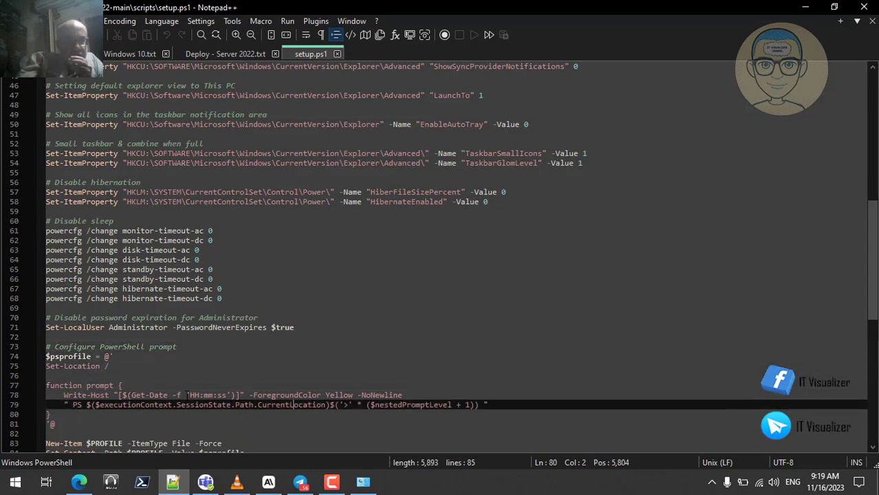
Return to the beginning of setup.ps1 and select the entire script.
key("Up")
key("Up")
key("Up")
key("Up")
key("Up")
key("Up")
key("Up")
key("Up")
key("Up")
key("Up")
key("Up")
key("Up")
key("Up")
key("Up")
key("Up")
key("Up")
key("Up")
key("Up")
key("Up")
key("Up")
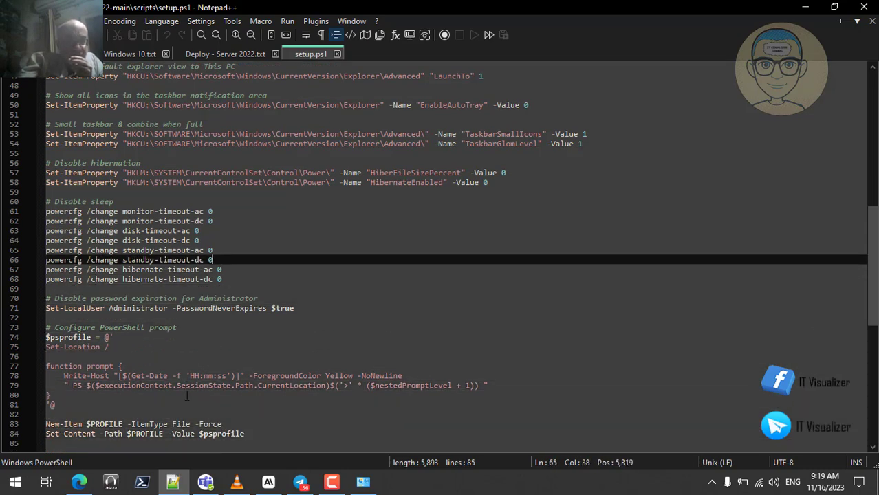
key("Up")
key("Up")
key("Up")
key("Up")
key("Up")
key("Up")
key("Up")
key("Up")
key("Up")
key("Up")
key("Up")
key("Up")
key("Up")
key("Up")
key("Up")
key("Up")
key("Up")
key("Up")
key("Up")
key("Up")
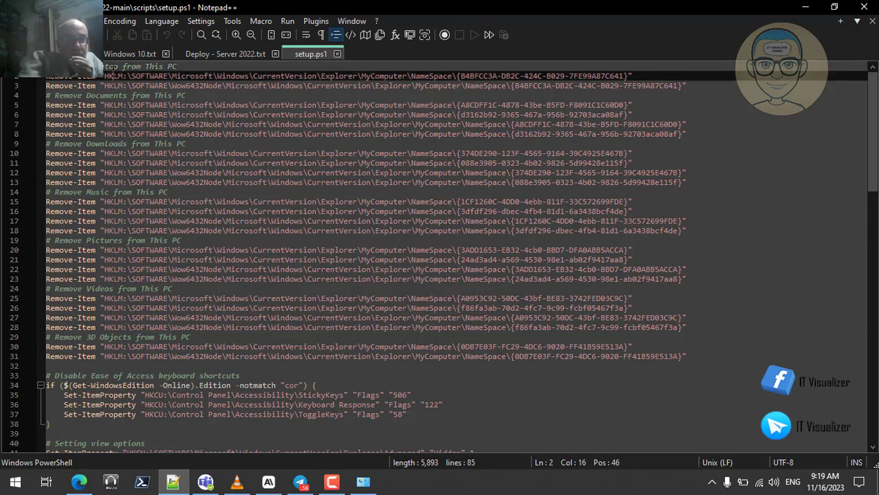
key("ctrl+a")
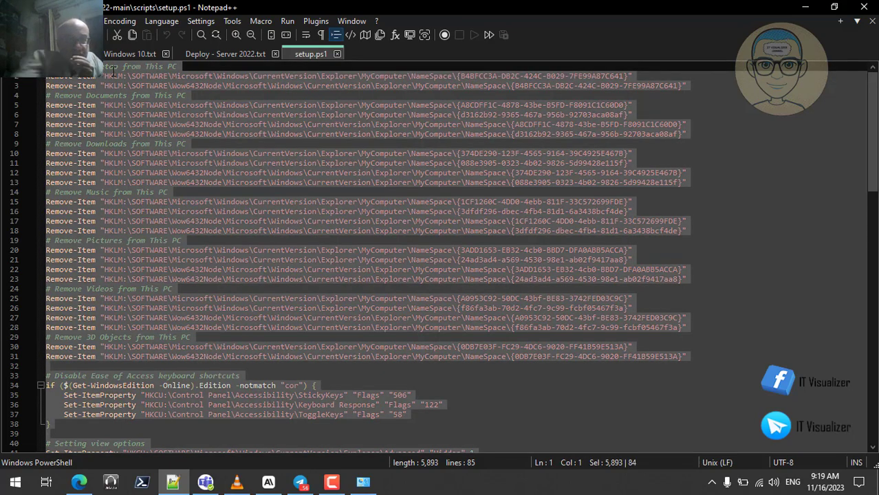
Switch to Claude and submit the prompt "explain this script in simple terms" with the copied setup.ps1 contents attached.
left_click(268, 481)
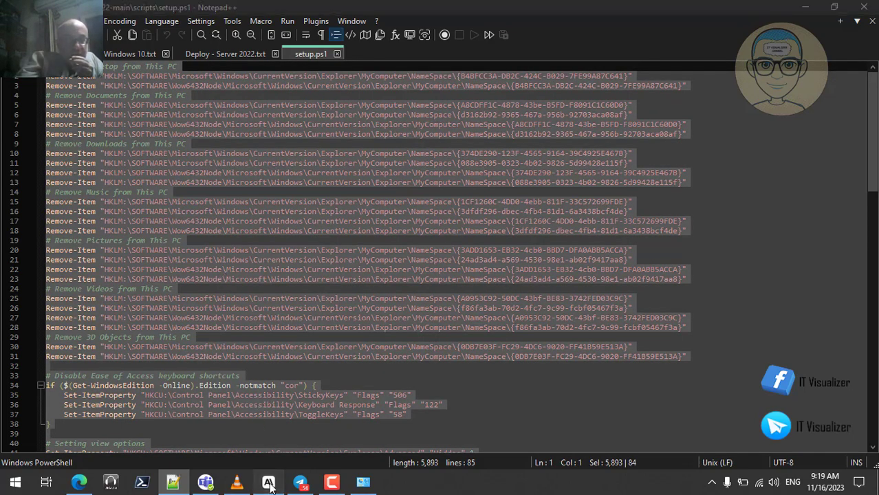
left_click(248, 431)
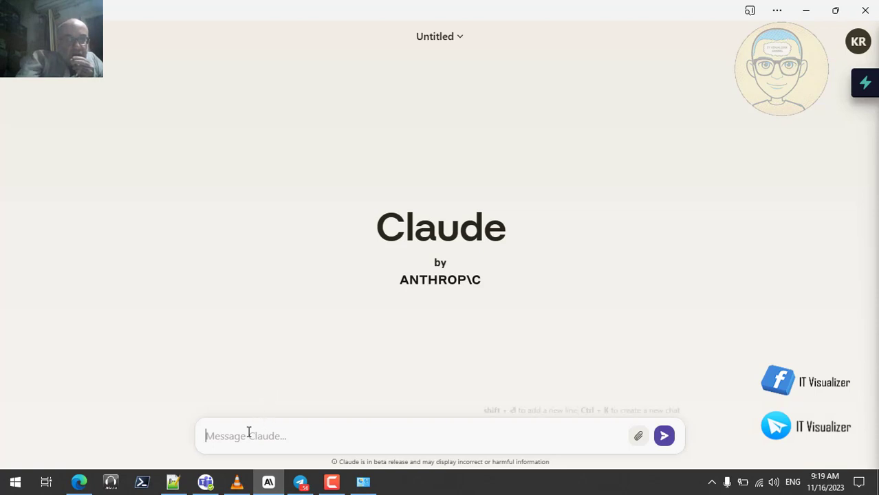
type("expl")
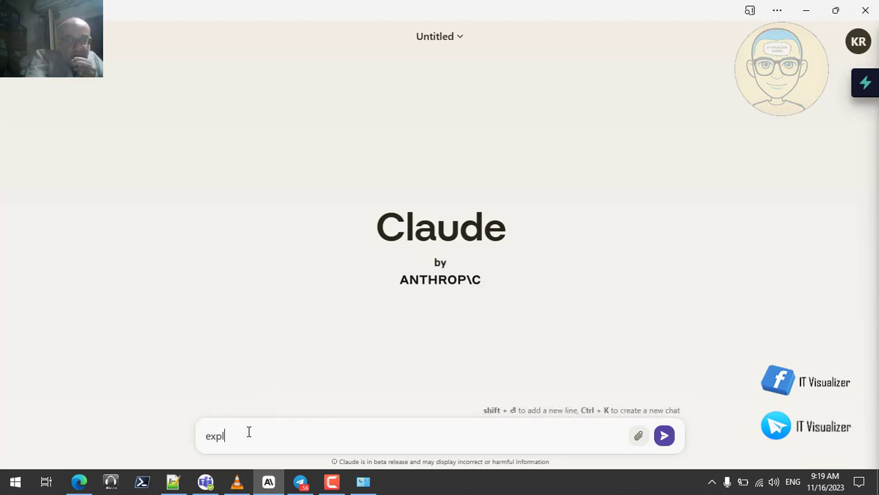
type("ain this scrip")
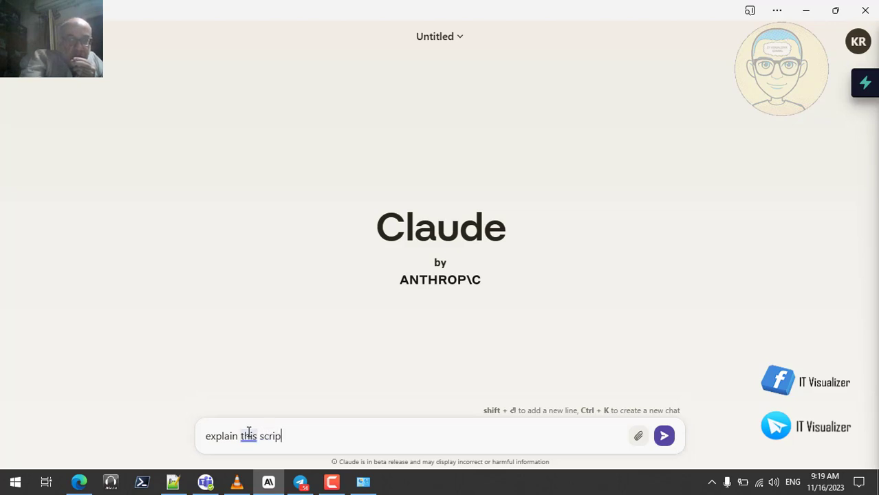
type("t in ")
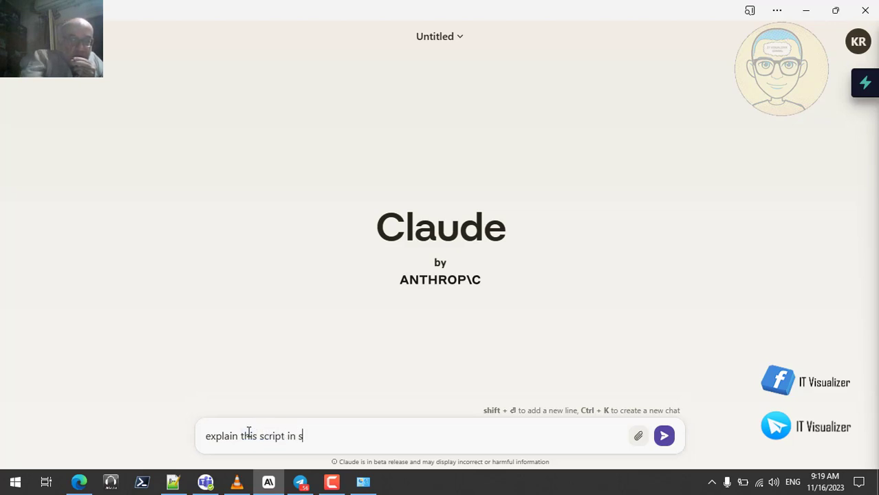
type("simple")
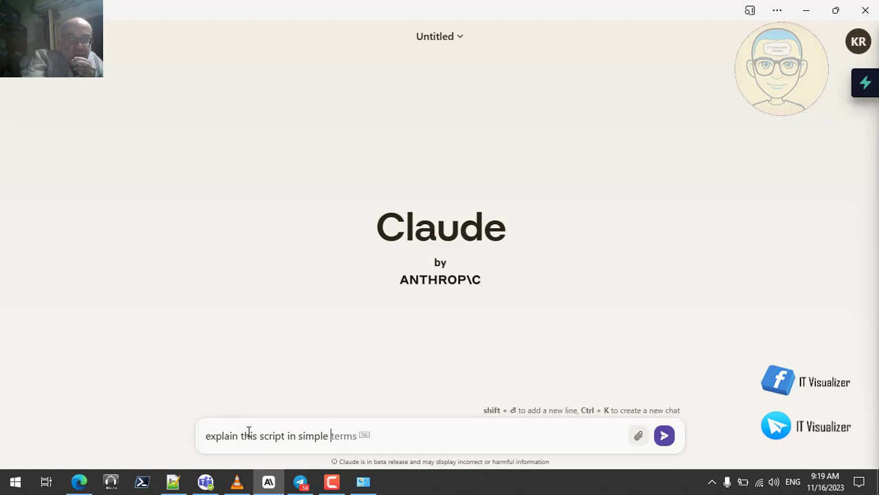
type(" terms")
key("Tab")
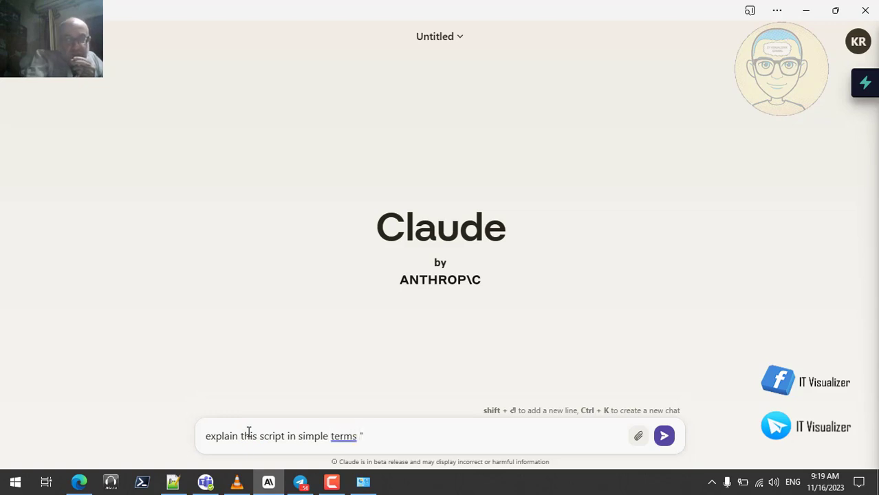
key("ctrl+v")
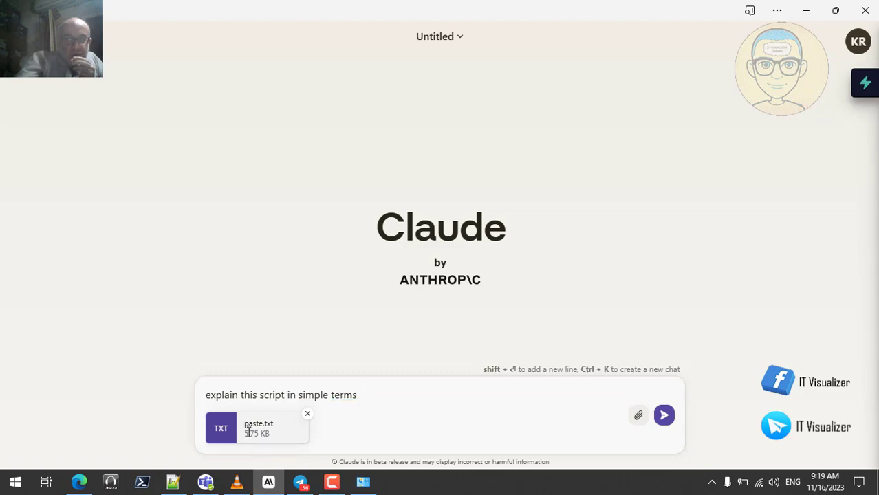
left_click(663, 414)
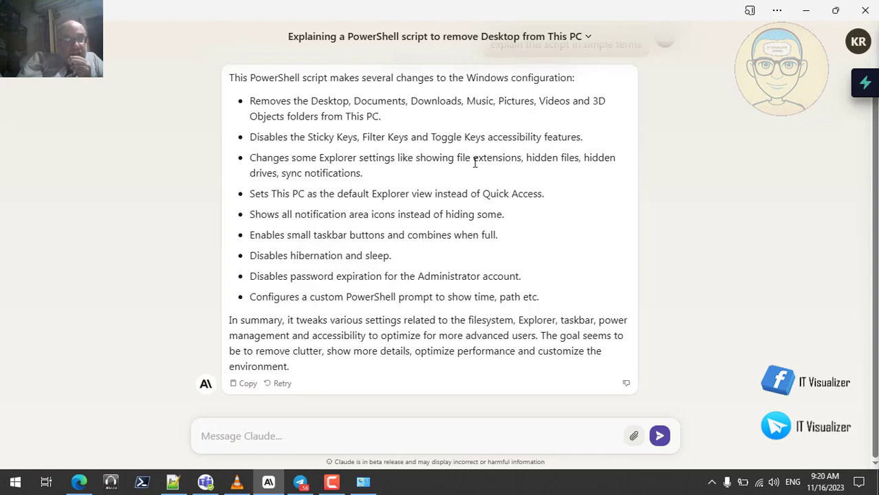
Check the file extensions on the desktop and the hidden notification area icons against the points in Claude's explanation.
left_click(803, 10)
left_click(803, 8)
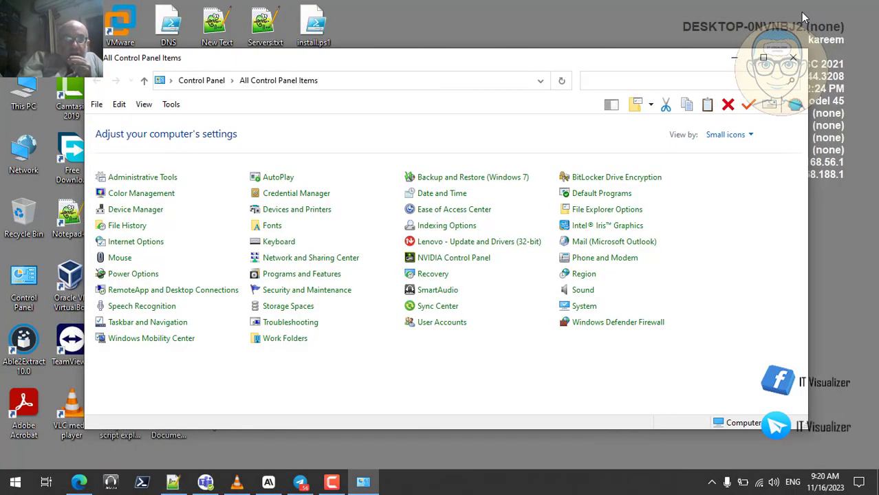
left_click(732, 57)
left_click(319, 218)
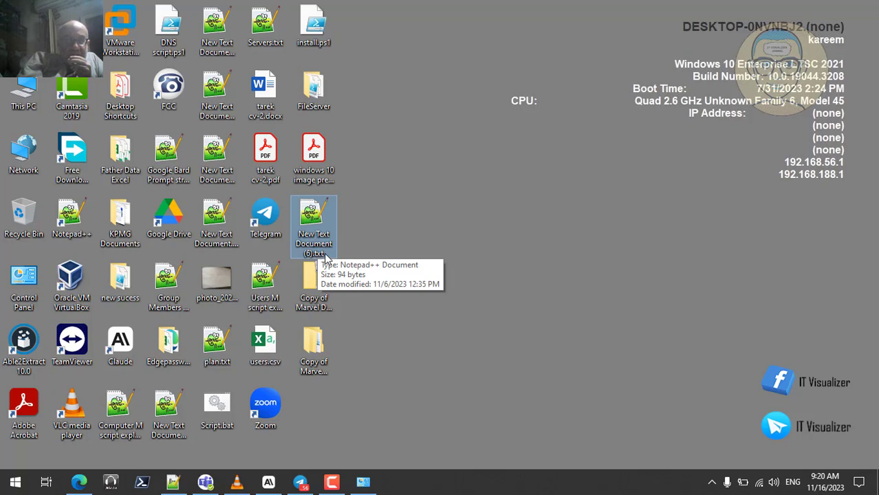
left_click(268, 482)
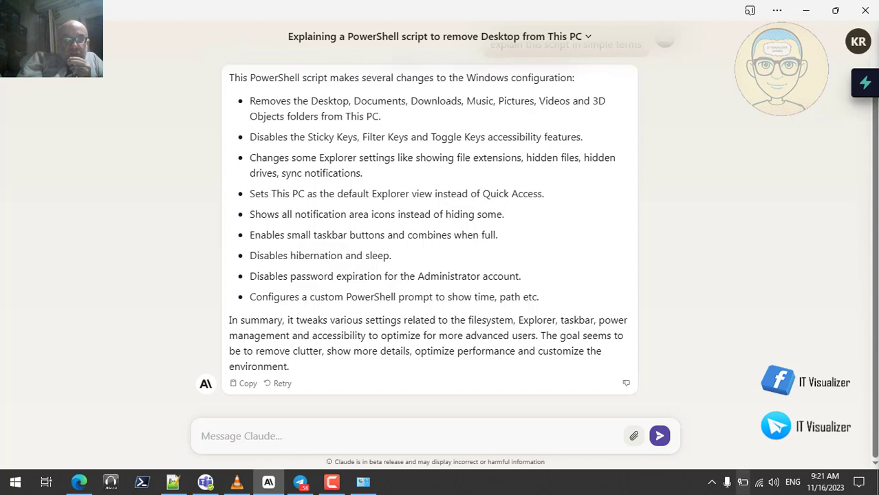
left_click(711, 481)
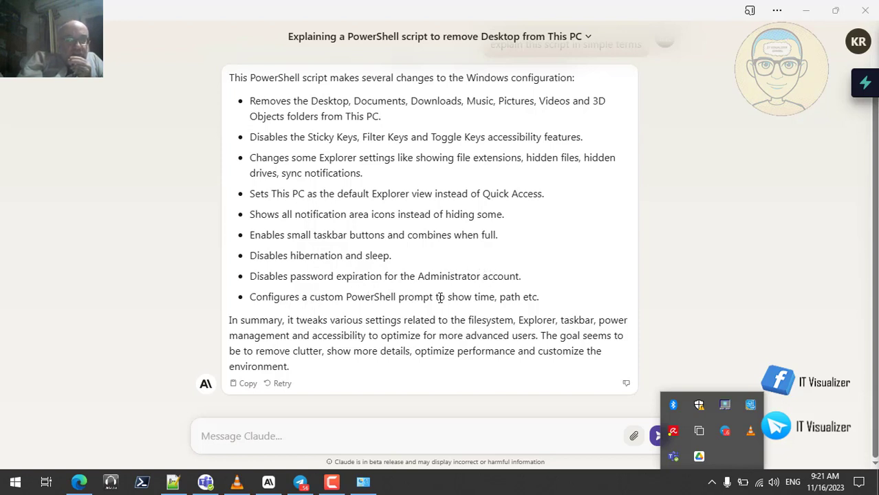
left_click(511, 297)
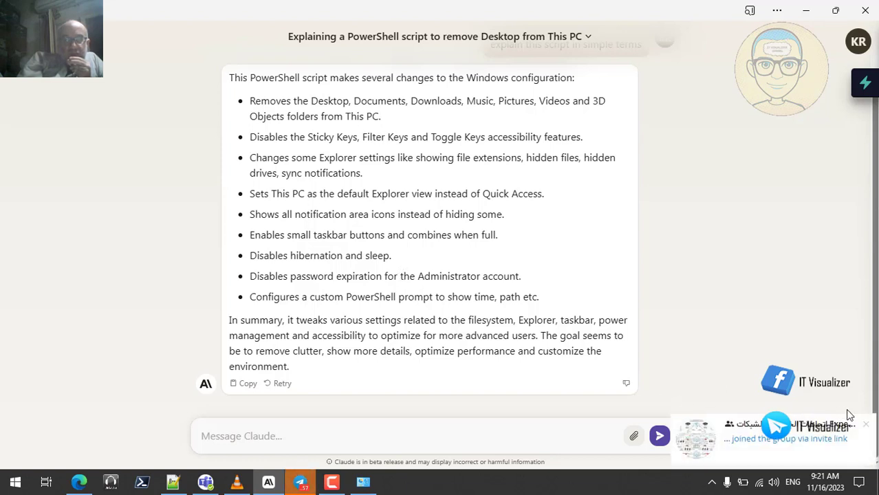
Dismiss the group notification and quit Telegram.
left_click(865, 423)
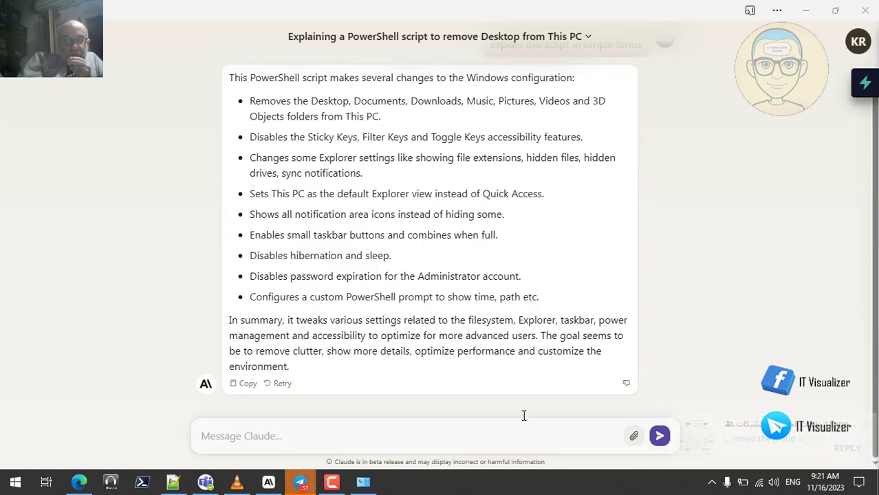
left_click(300, 481)
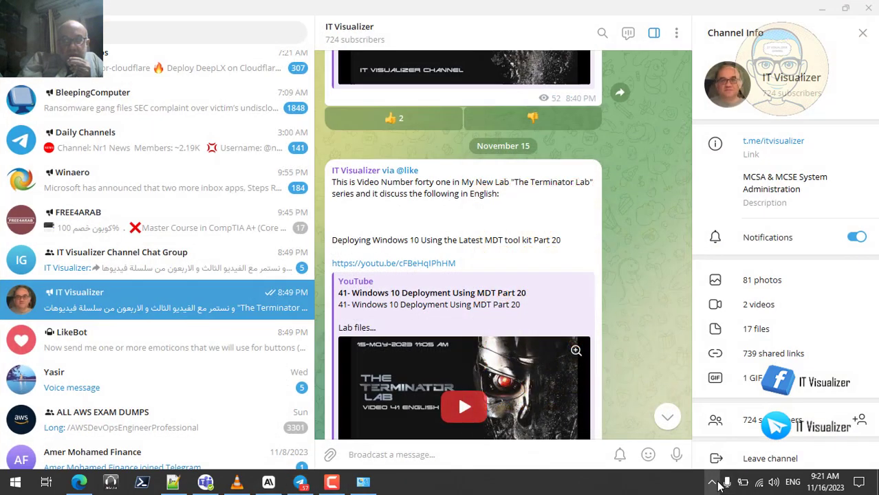
left_click(711, 481)
right_click(724, 439)
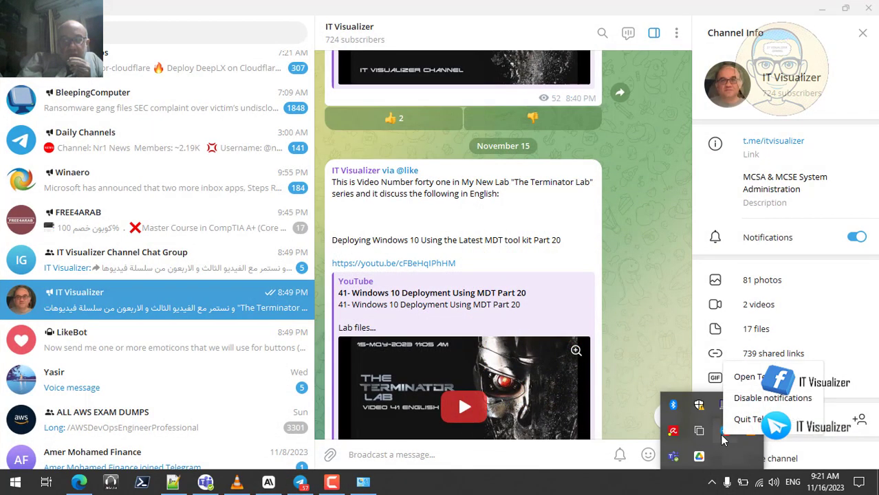
left_click(748, 418)
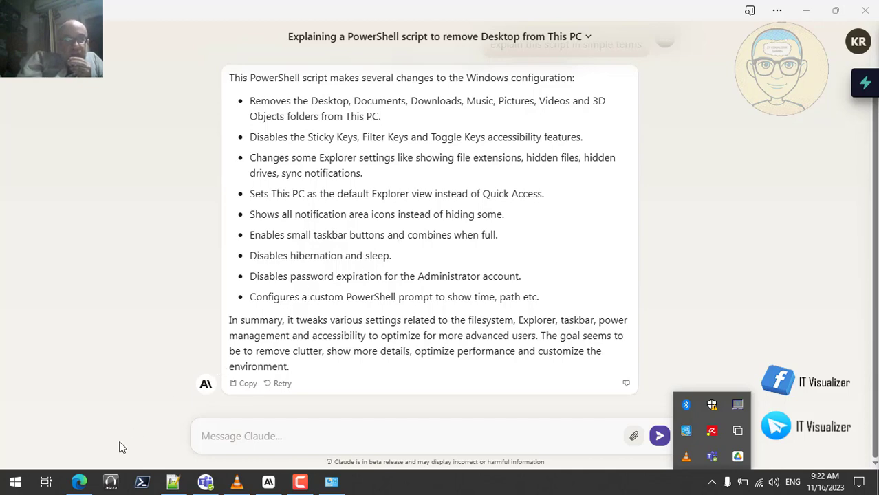
Switch to Bard in Edge and enter "explain this script in simple terms" followed by the copied setup.ps1 contents in quotation marks.
left_click(79, 481)
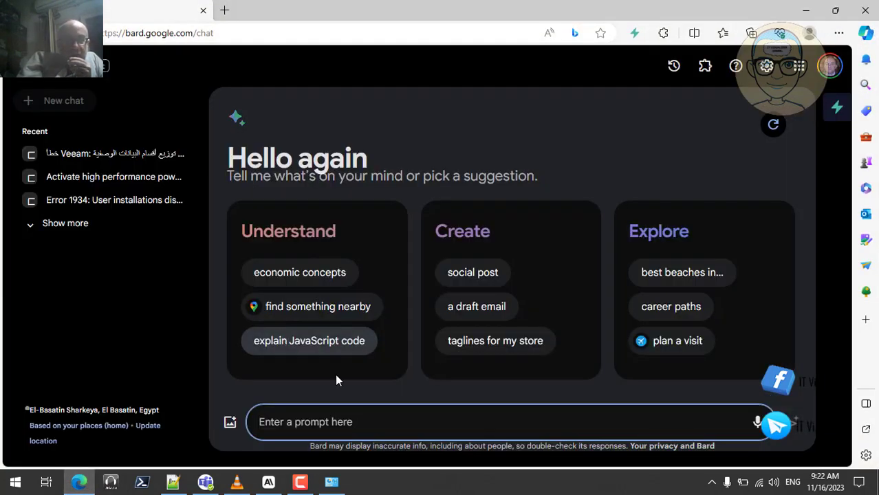
type("ex")
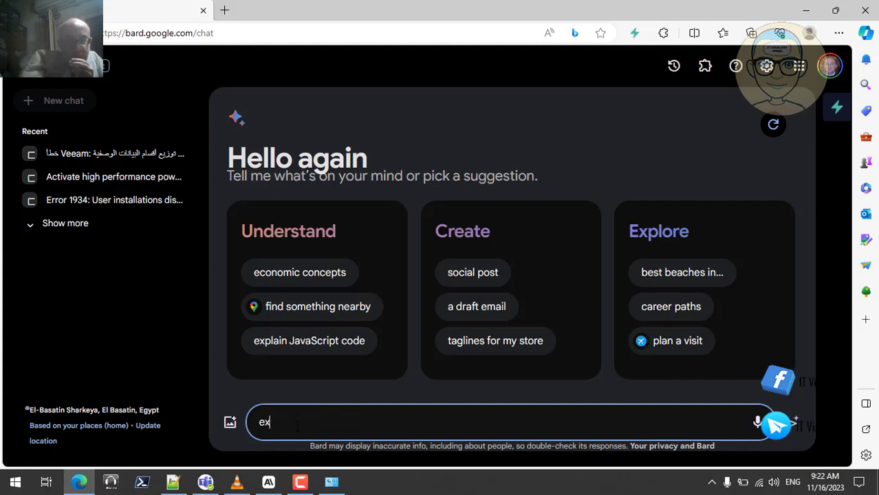
type("plain t")
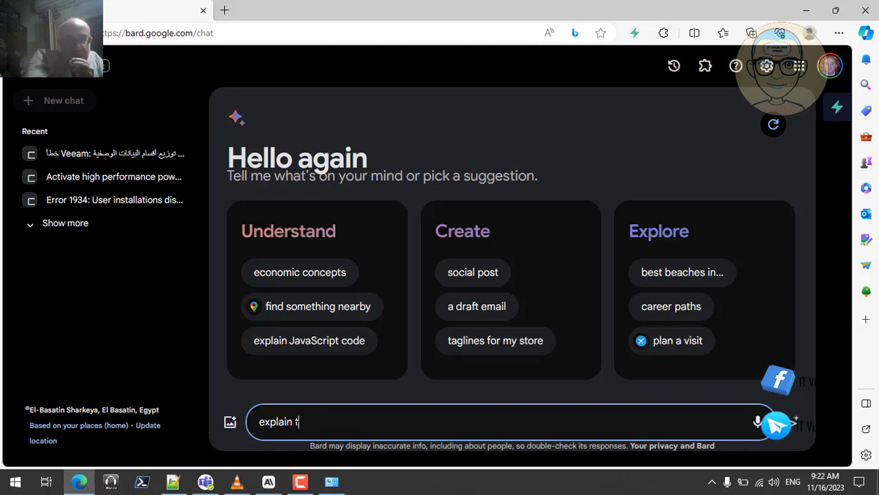
type("his scr")
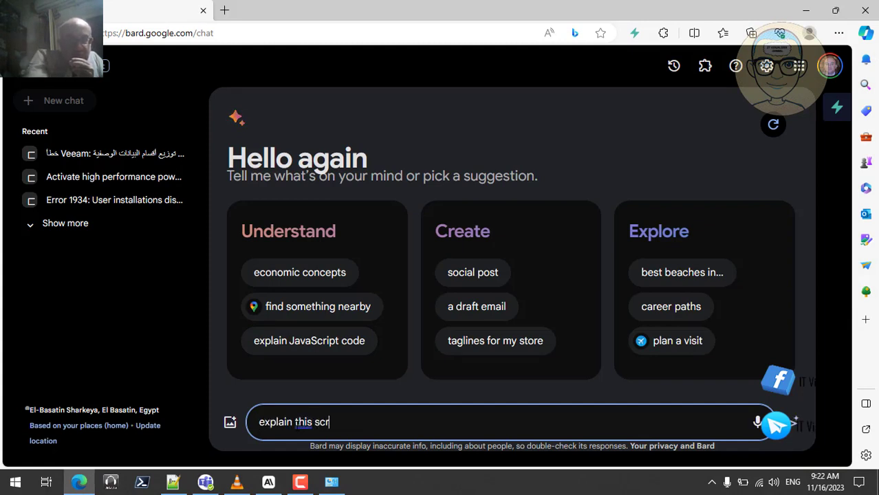
type("ipt i")
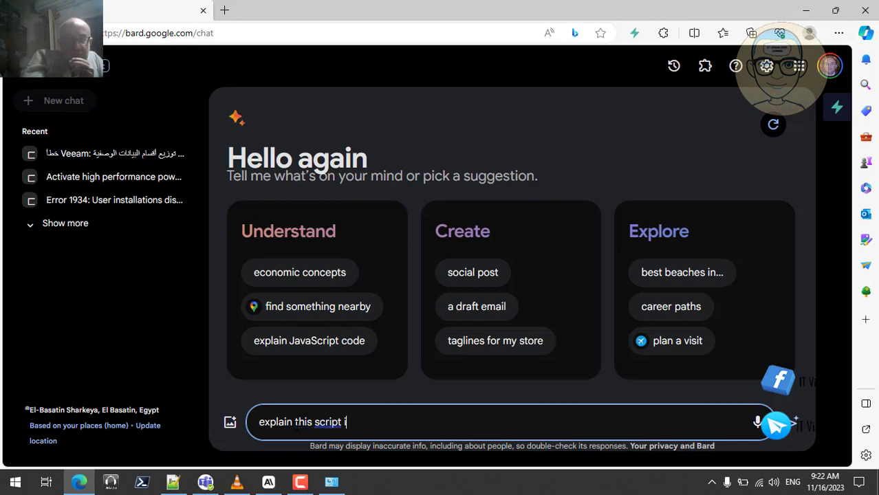
type("n simple")
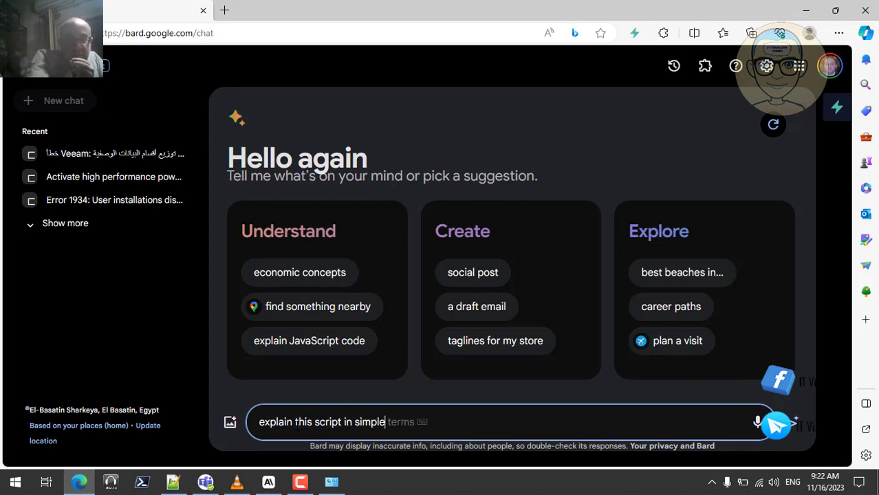
key("Tab")
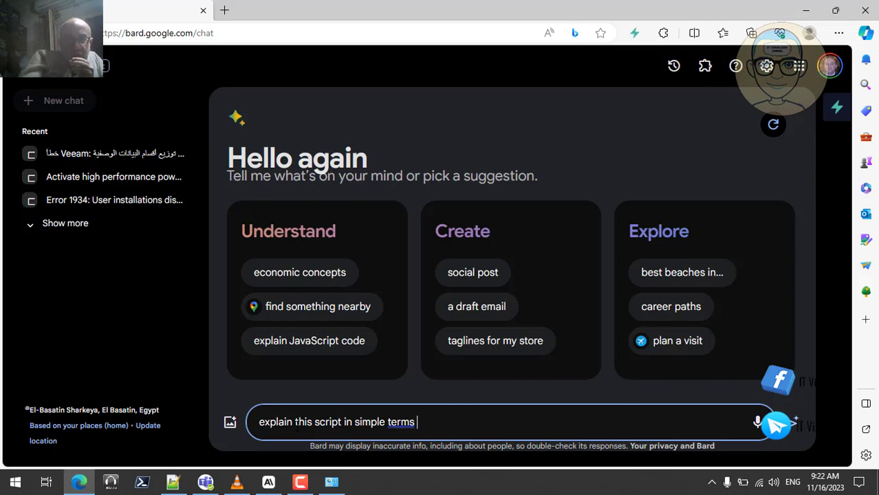
type("\"")
key("ctrl+v")
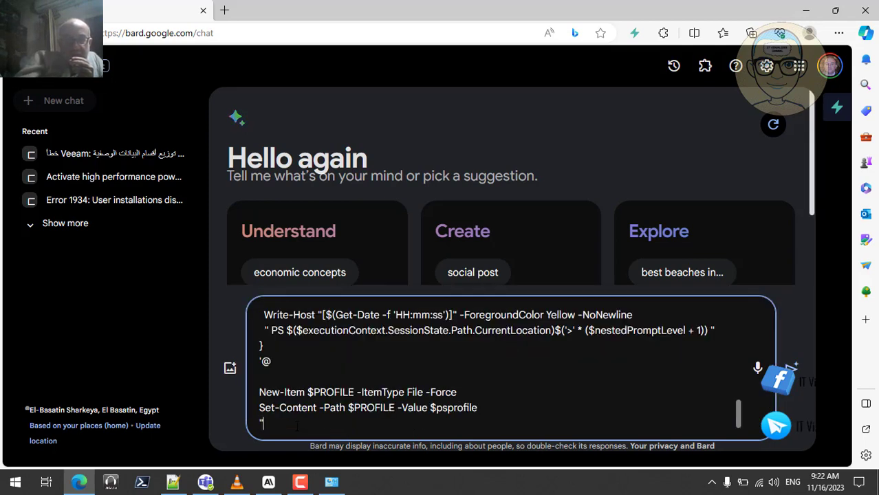
Check the closing lines of setup.ps1 in Notepad++ against the pasted script and submit the prompt in Bard.
left_click(173, 483)
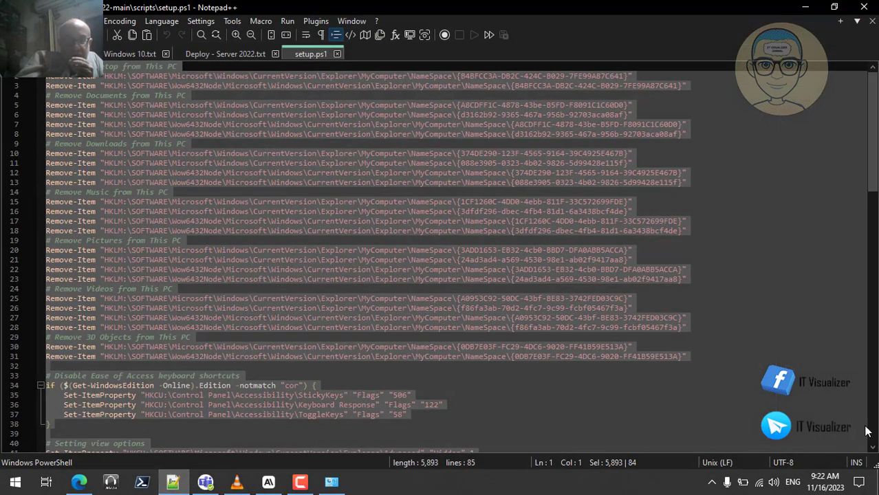
left_click(871, 437)
left_click(871, 438)
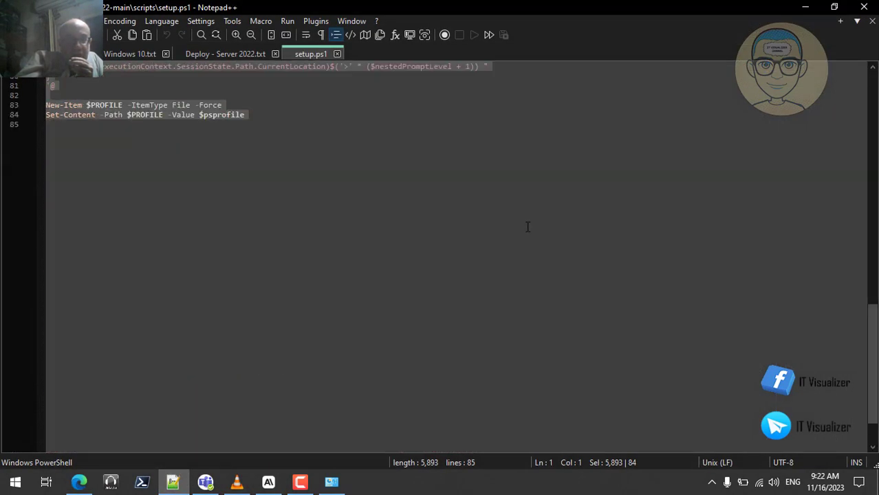
left_click(805, 7)
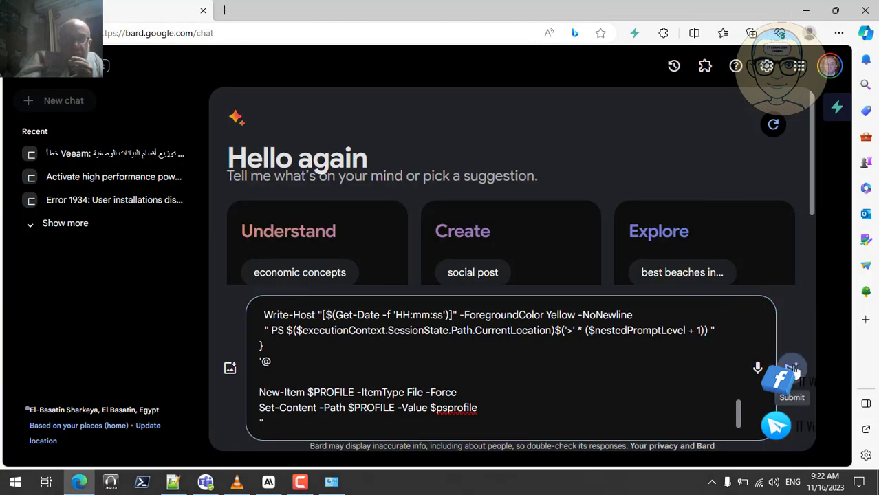
left_click(775, 422)
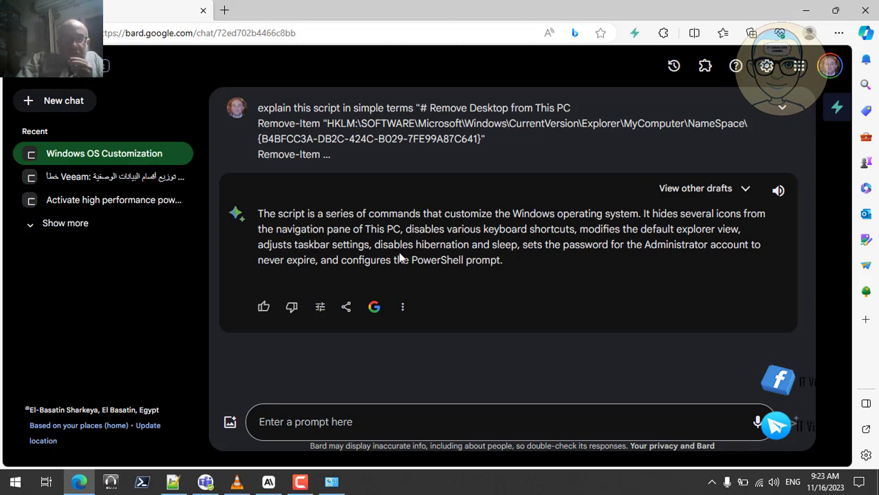
Show Bard's other drafts, select Draft 2 and read its breakdown of what the script does through to the end.
left_click(726, 195)
left_click(500, 248)
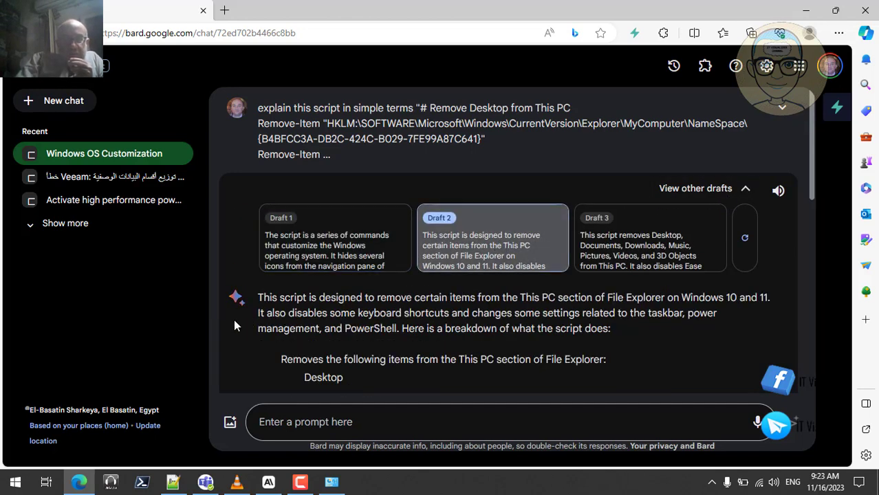
scroll(233, 324, "down", 2)
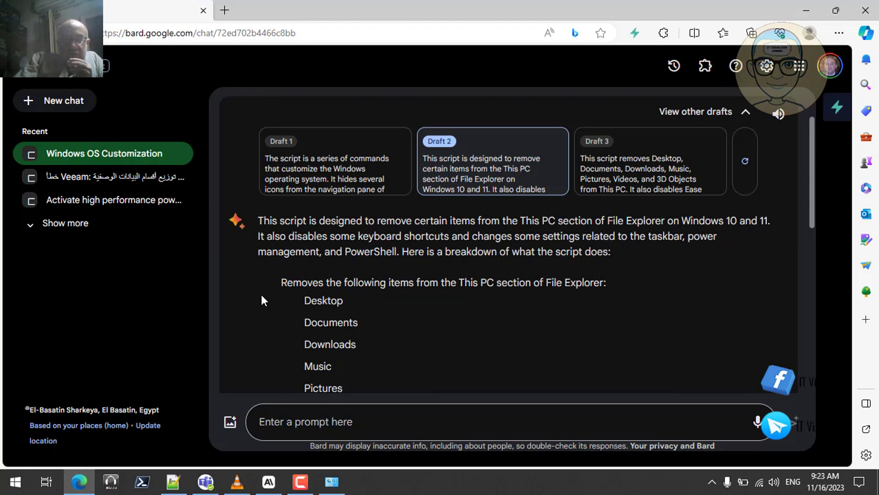
scroll(261, 299, "down", 1)
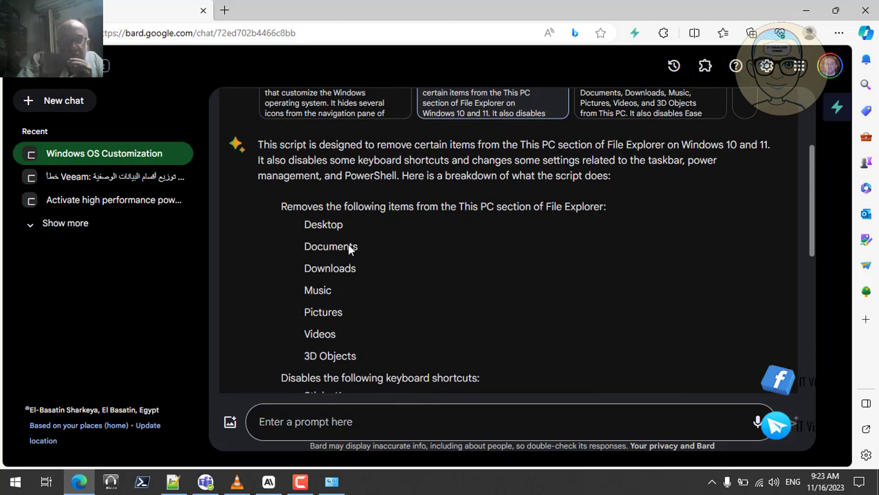
scroll(252, 333, "down", 1)
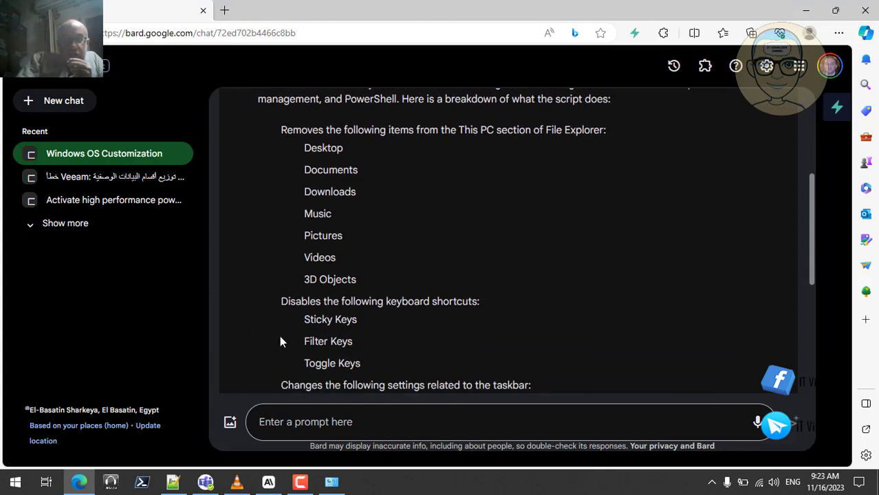
scroll(280, 341, "down", 2)
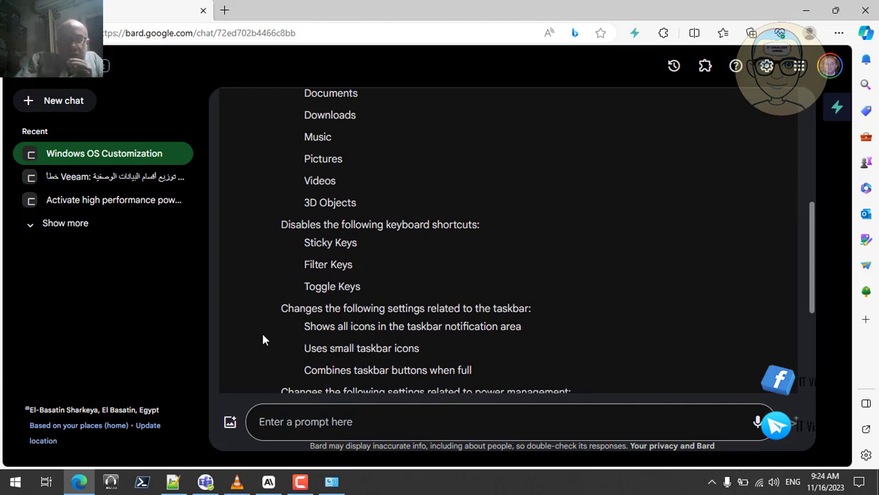
scroll(262, 340, "down", 1)
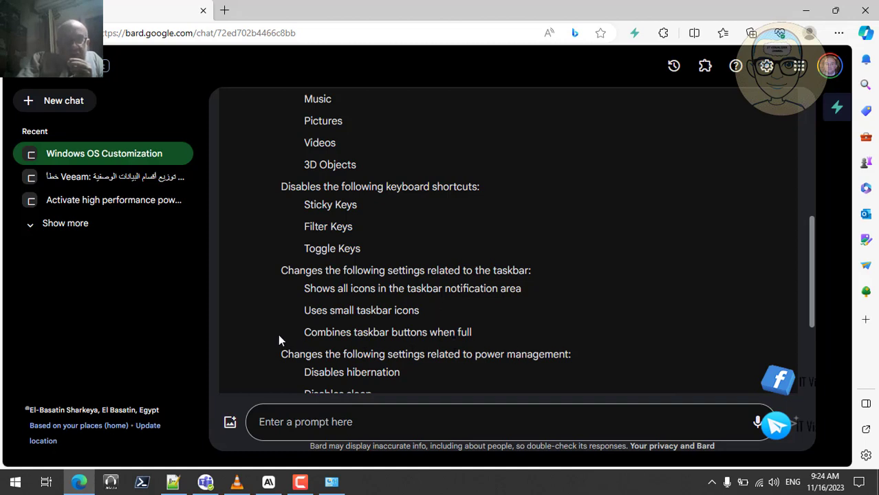
scroll(268, 338, "down", 3)
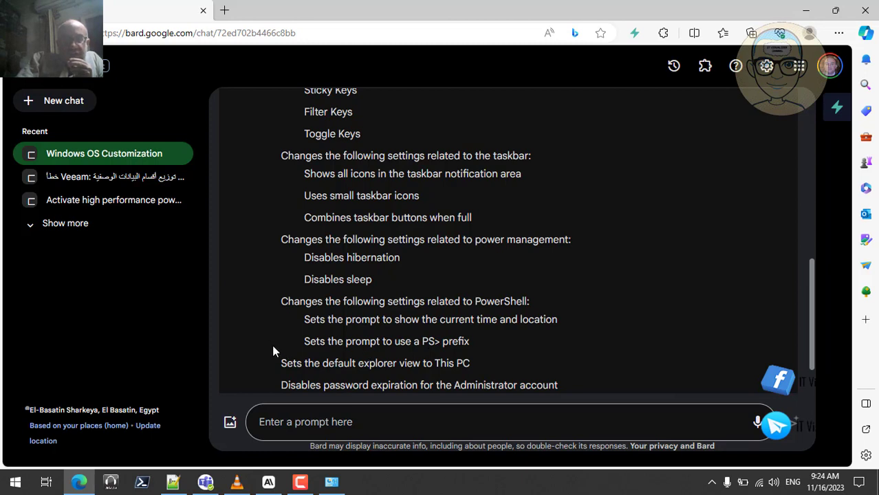
scroll(272, 344, "down", 1)
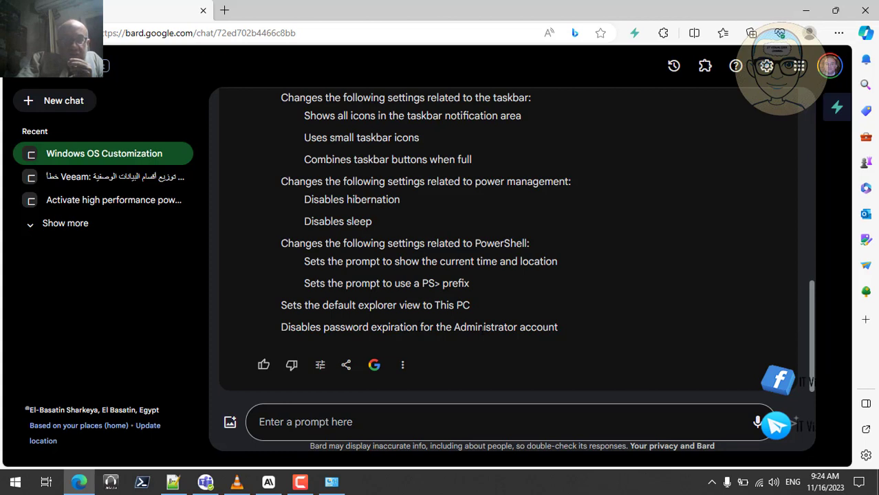
Rate the Draft 2 explanation as a good response and choose "Complete" as the reason.
left_click(263, 364)
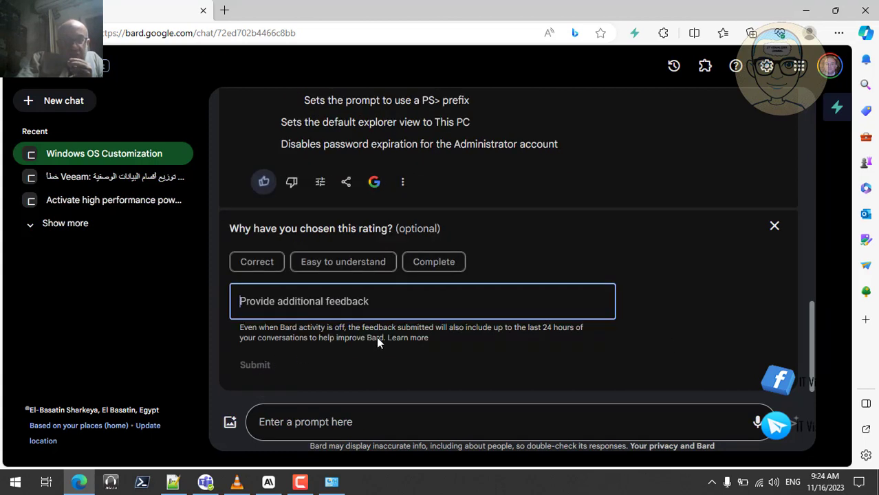
left_click(423, 263)
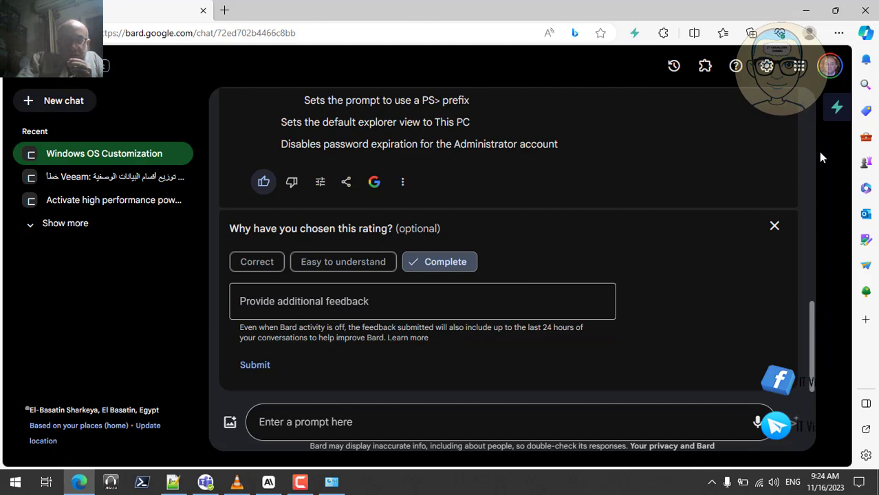
Expand the submitted Bard prompt and copy its full text, including the pasted script.
scroll(810, 140, "up", 10)
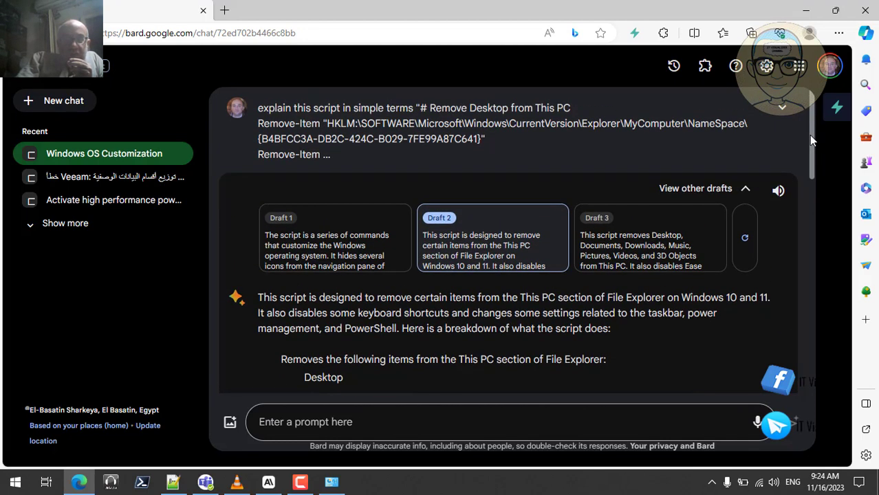
left_click(782, 107)
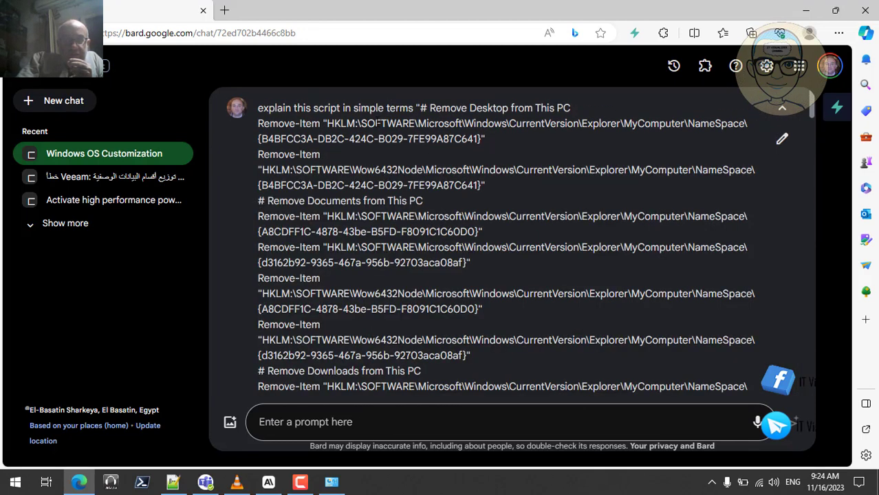
double_click(369, 123)
triple_click(372, 123)
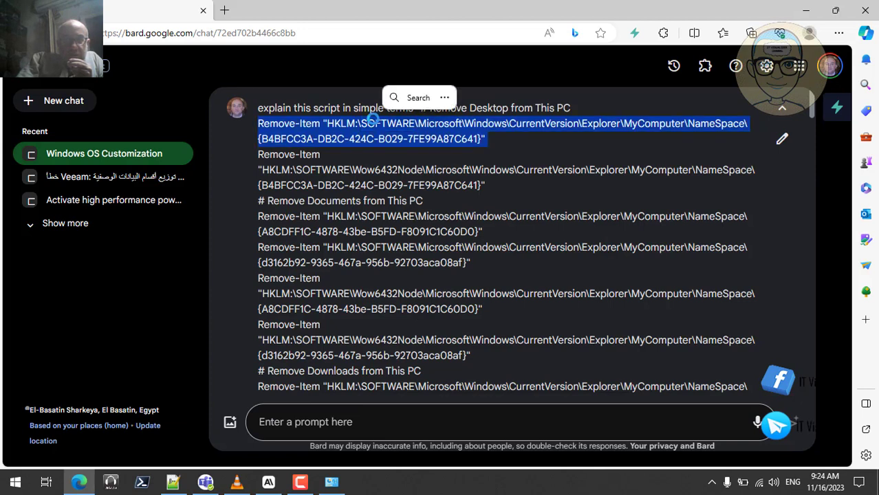
left_click(550, 204)
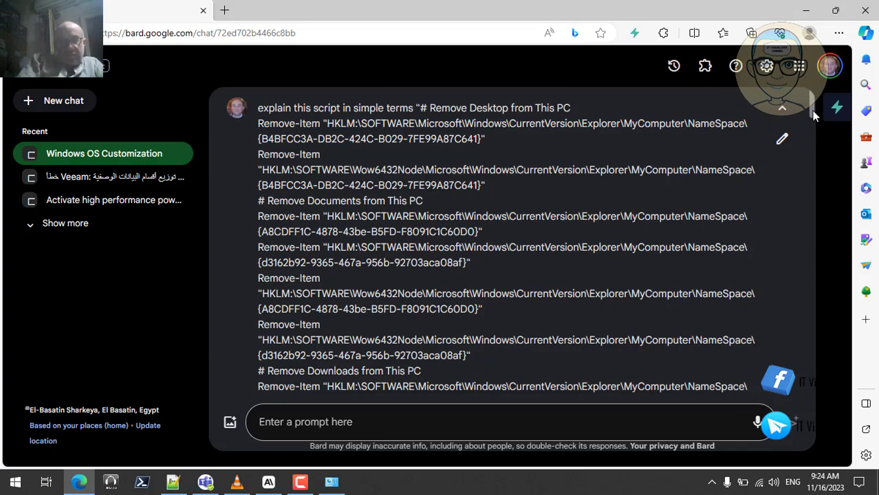
left_click_drag(812, 121, 823, 294)
left_click_drag(273, 326, 261, 106)
right_click(323, 112)
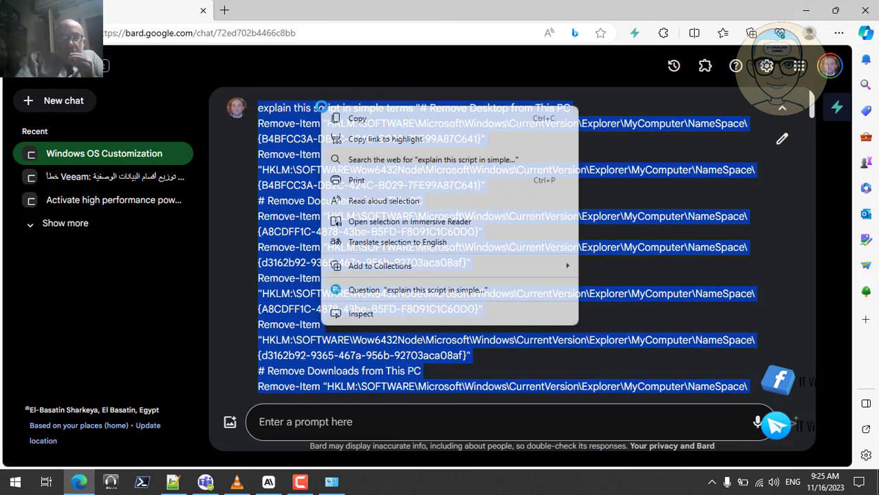
left_click(326, 118)
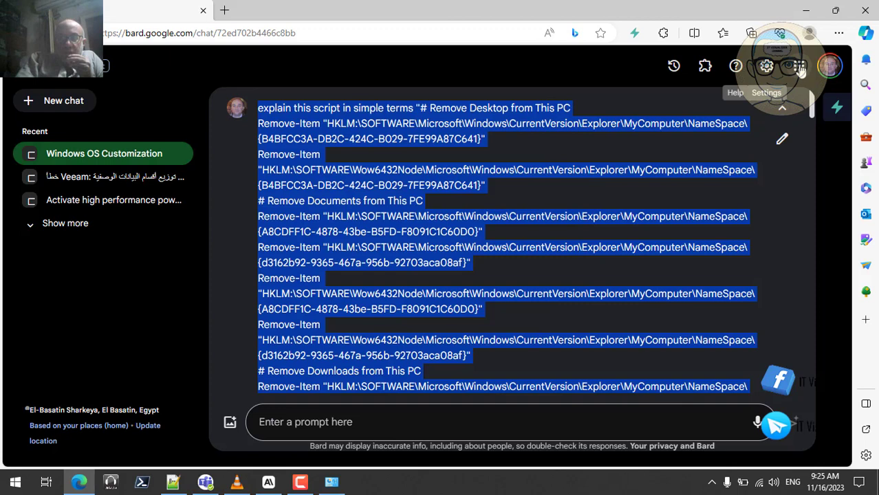
Try to paste the copied prompt into Edge's Copilot chat and check where the pasted text ends.
left_click(865, 33)
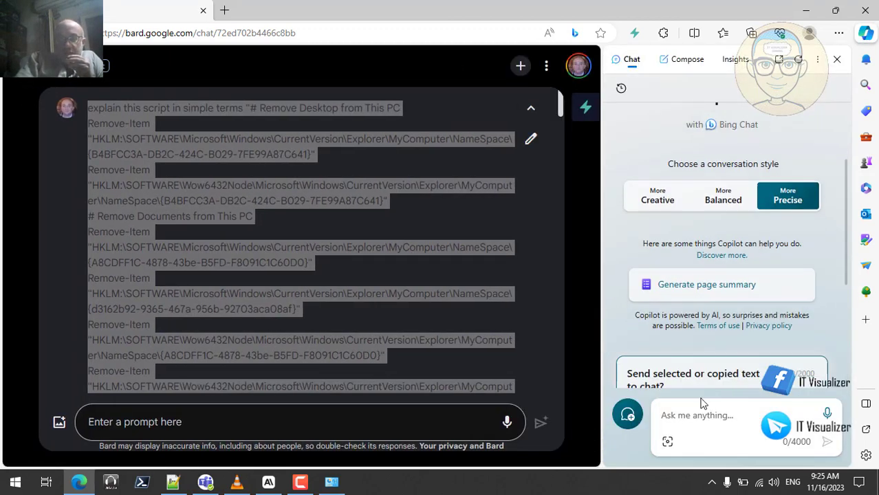
left_click(687, 415)
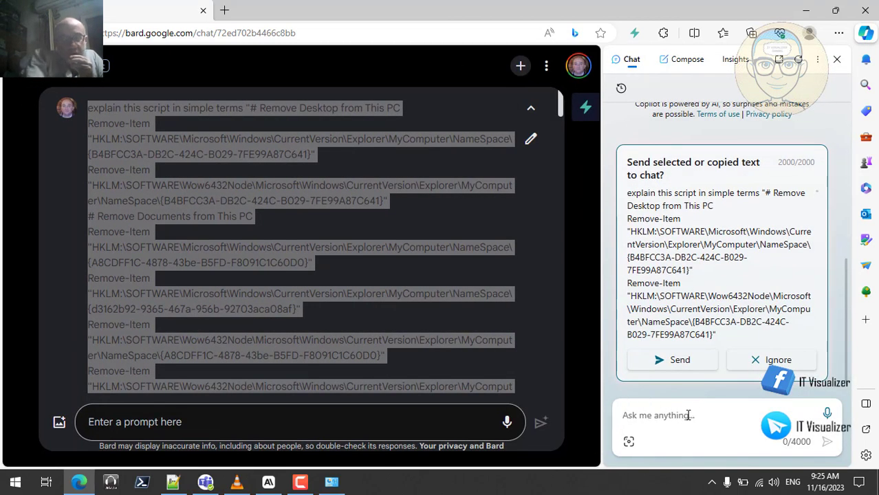
key("ctrl+v")
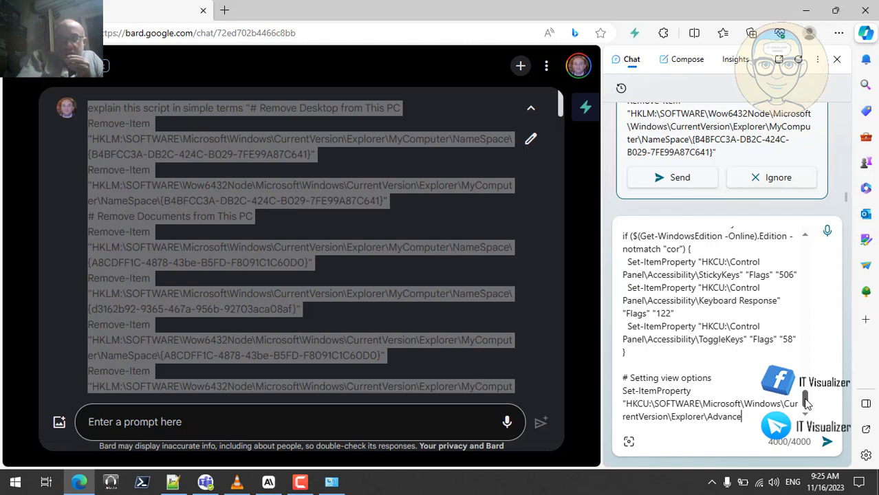
left_click_drag(806, 400, 819, 411)
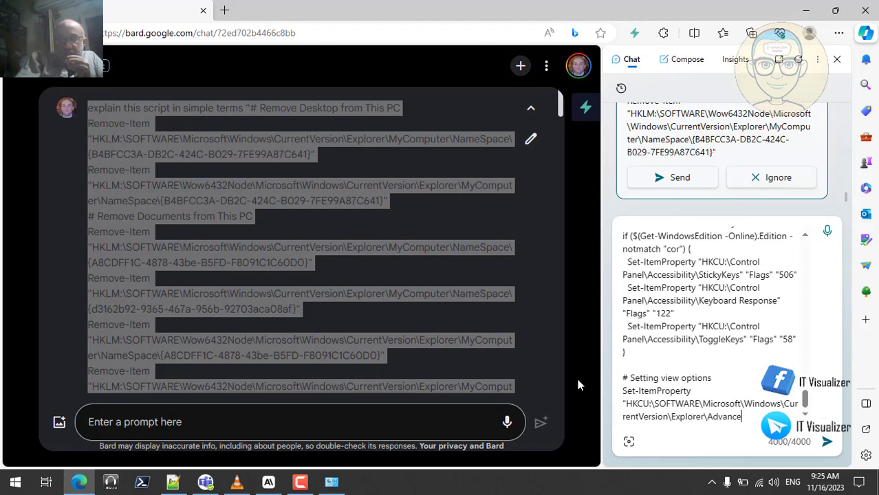
Review setup.ps1 in Notepad++ from its closing lines up to the Ease of Access section to compare it with the pasted text.
left_click(174, 482)
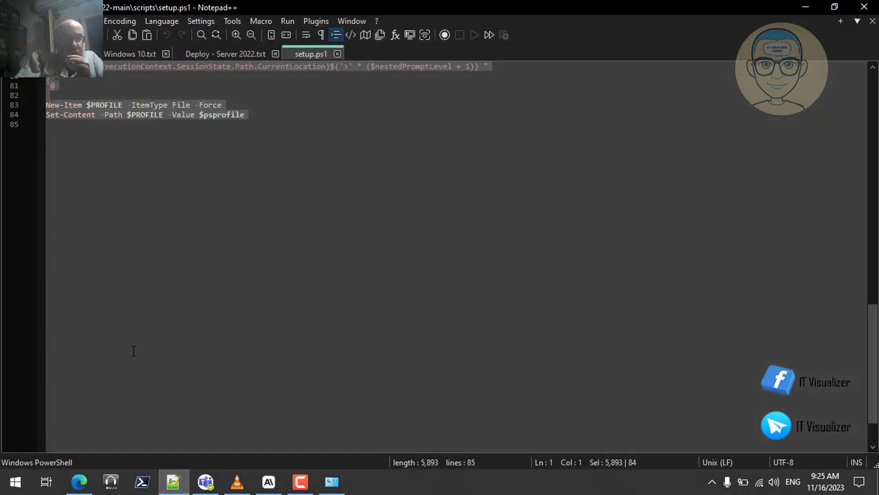
left_click(327, 121)
key("Up")
key("Up")
key("Up")
key("Up")
key("Up")
key("Up")
key("Up")
key("Up")
key("Up")
key("Up")
key("Up")
key("Up")
key("Up")
key("Up")
key("Up")
key("Up")
key("Up")
key("Up")
key("Up")
key("Up")
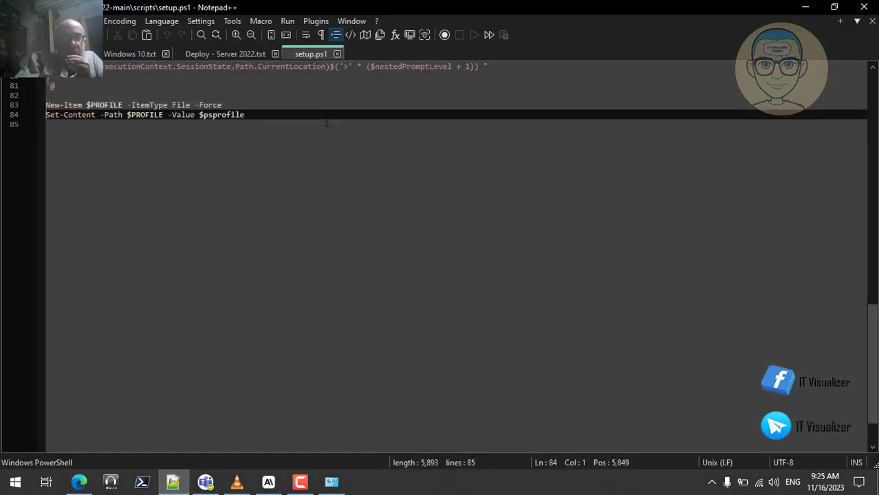
key("Up")
key("Up")
key("Up")
key("Up")
key("Up")
key("Up")
key("Up")
key("Up")
key("Up")
key("Up")
key("Up")
key("Up")
key("Up")
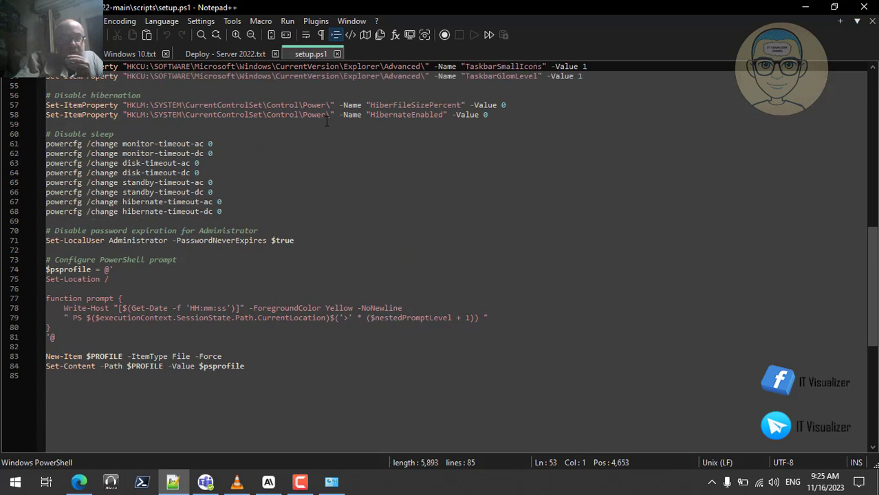
key("Up")
key("Up")
key("Up")
key("Up")
key("Up")
key("Up")
key("Up")
key("Up")
key("Up")
key("Up")
key("Up")
key("Up")
key("Up")
key("Up")
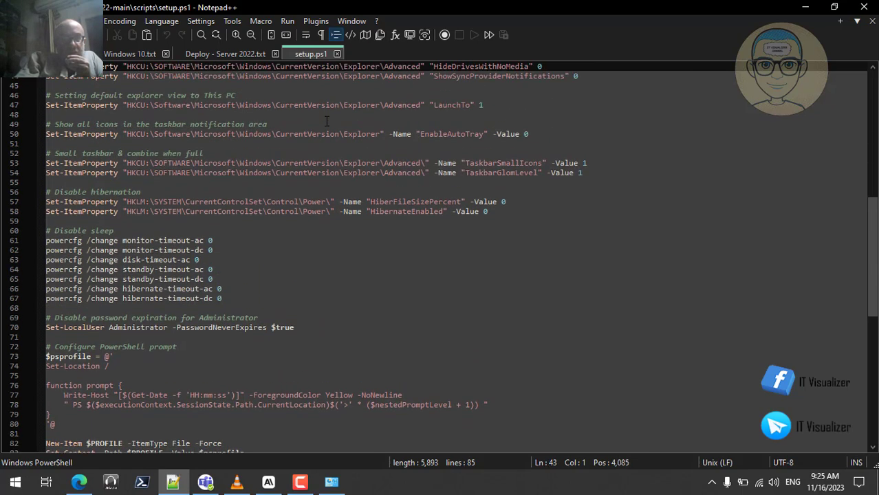
key("Up")
key("Up")
key("Up")
key("Up")
key("Up")
key("Up")
key("Up")
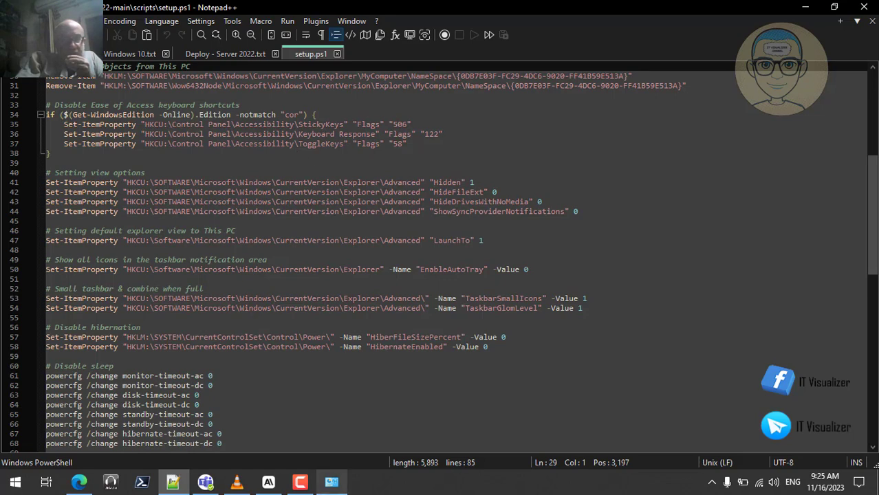
Return to Edge, try pasting the prompt into Bing Chat in a new tab, and close both extra tabs and the Copilot pane.
left_click(79, 482)
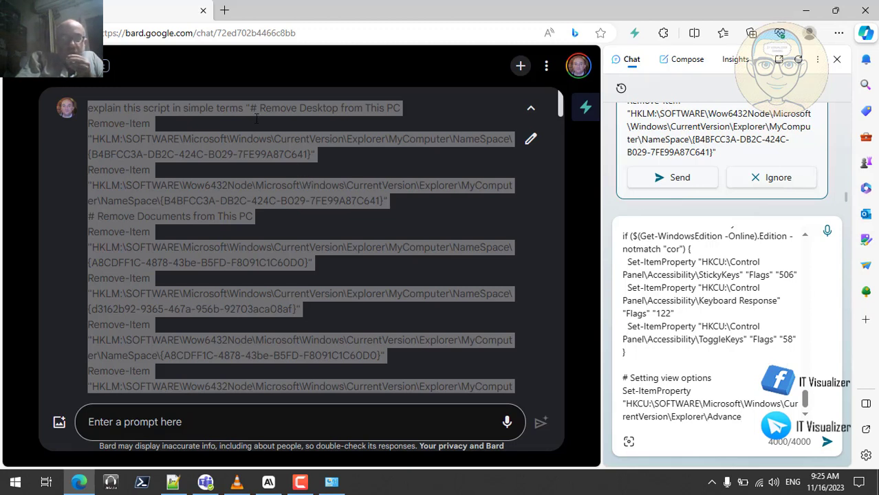
left_click(224, 11)
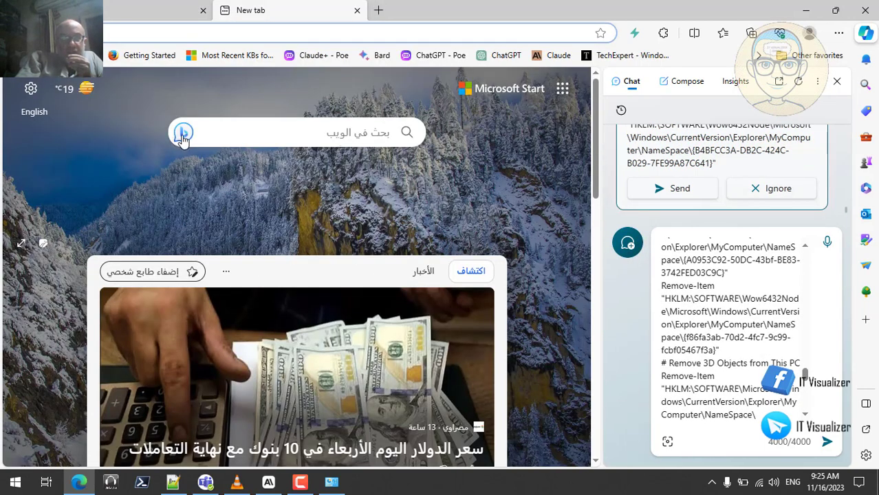
left_click(184, 134)
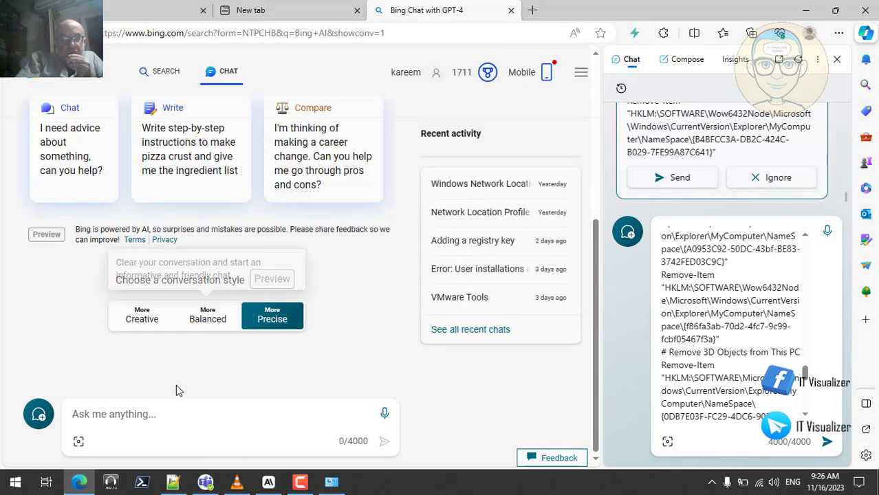
left_click(136, 414)
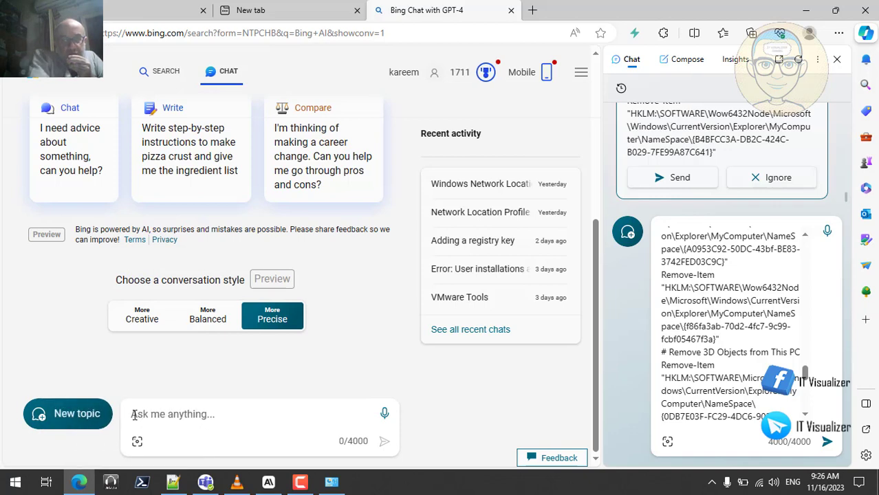
key("ctrl+v")
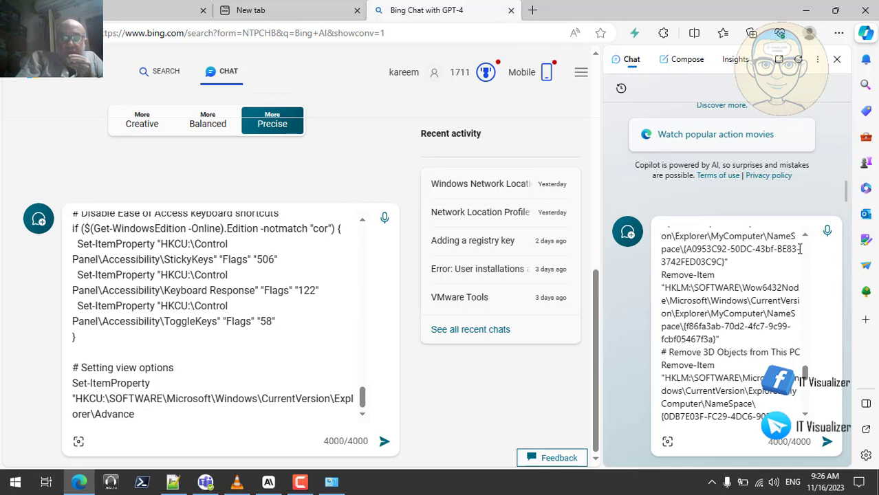
left_click(511, 11)
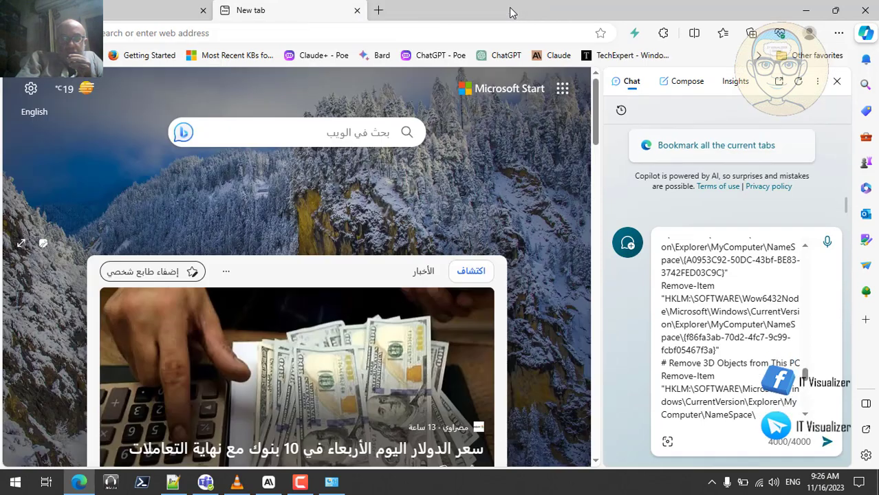
left_click(356, 10)
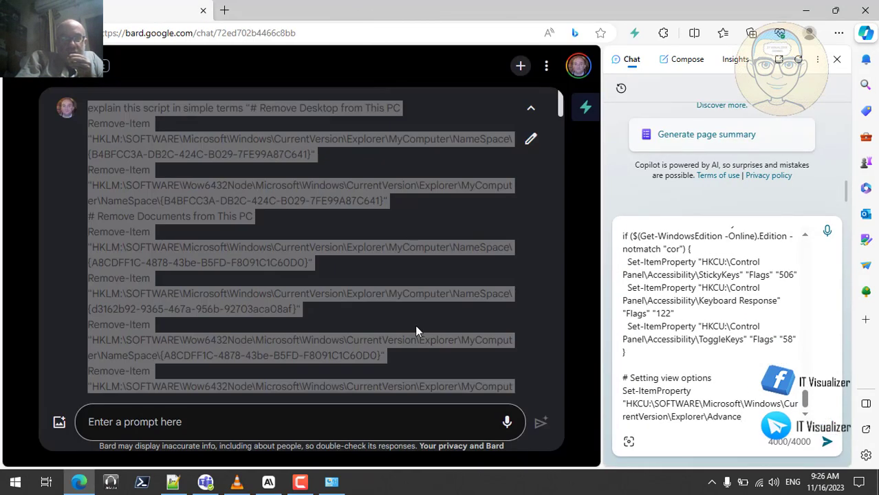
left_click(836, 59)
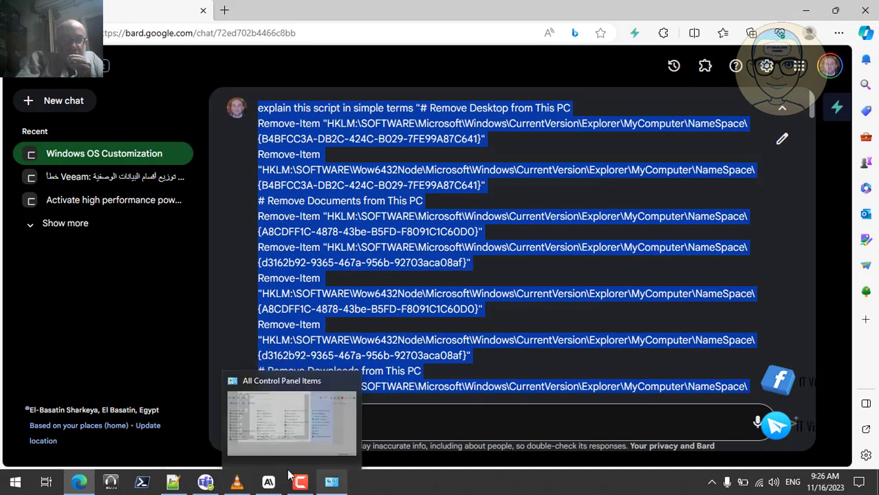
Switch back to setup.ps1 in Notepad++.
mouse_move(268, 482)
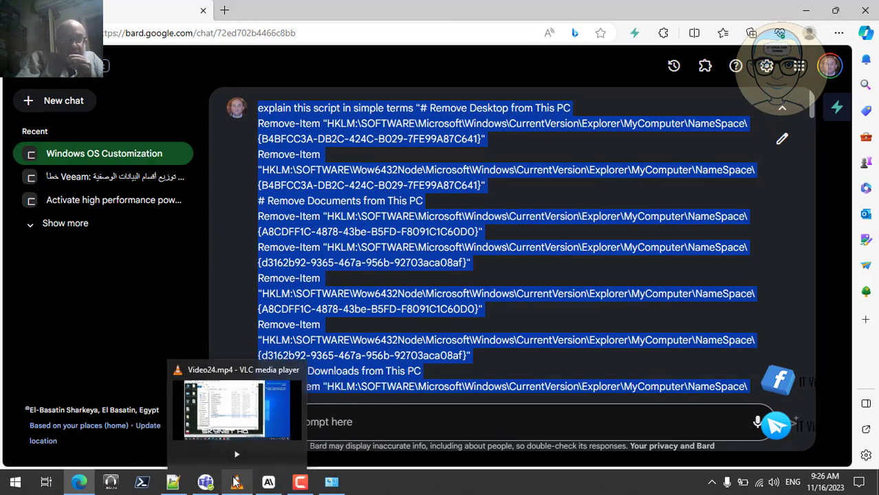
left_click(174, 482)
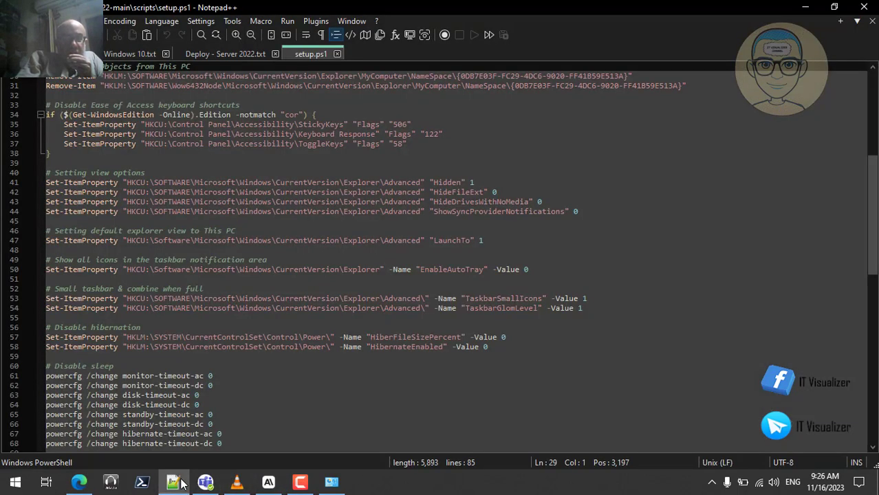
Close setup.ps1 in Notepad++ and minimize the Notepad++, Edge and Claude windows to reach the desktop.
left_click(336, 53)
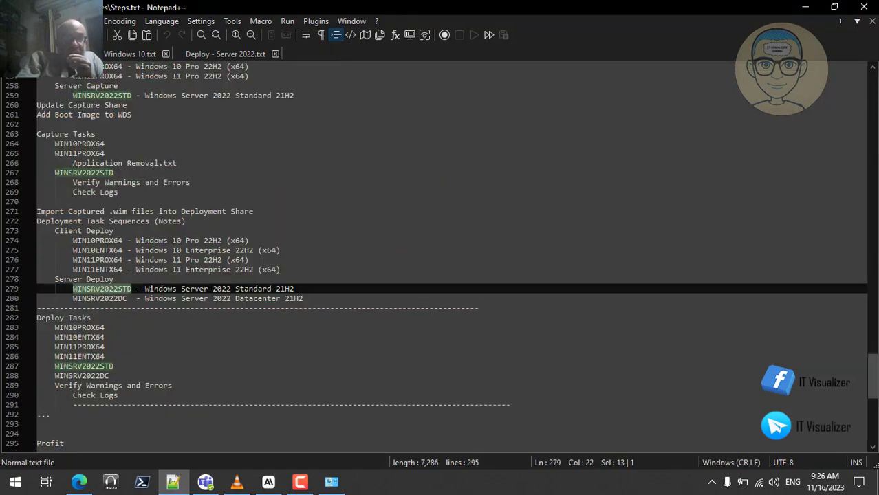
left_click(805, 8)
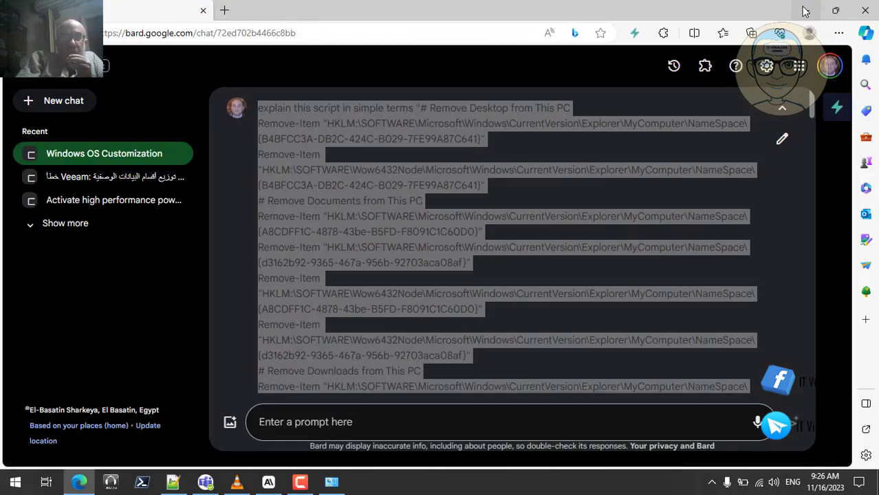
left_click(805, 8)
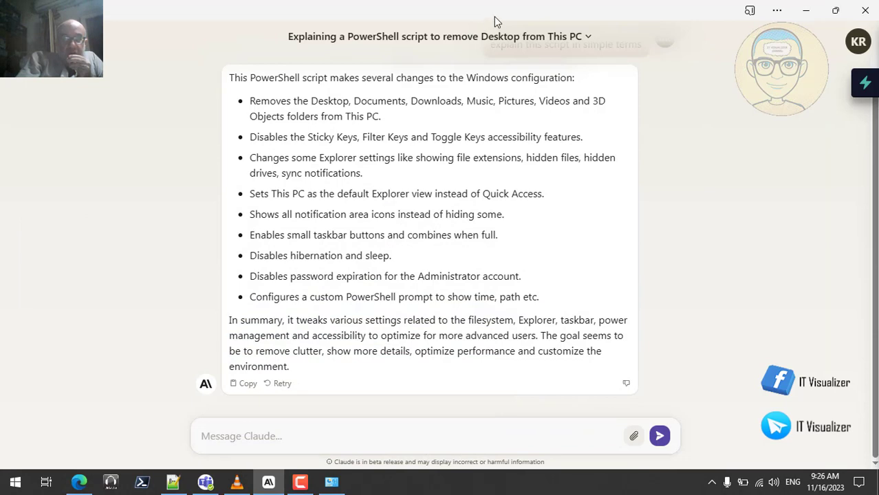
left_click(806, 10)
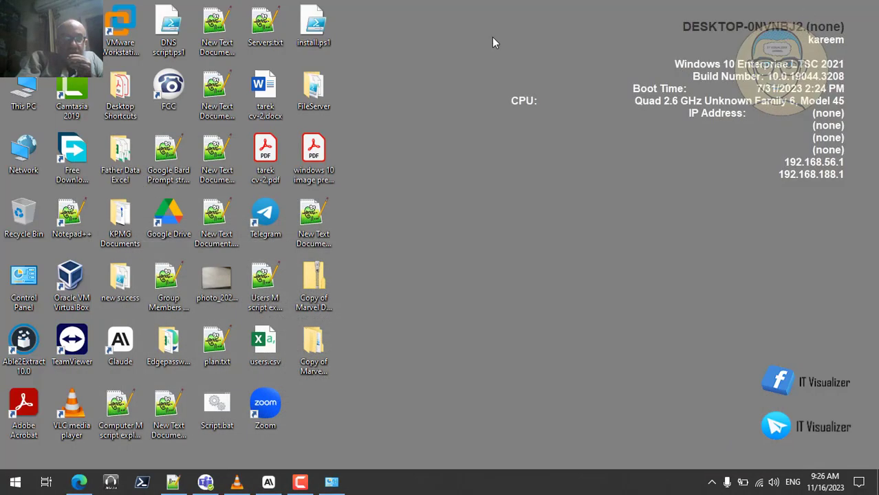
Browse in File Explorer to the scripts folder of packer-Win2022-main, inside packer9 on Local Disk (D:).
double_click(28, 92)
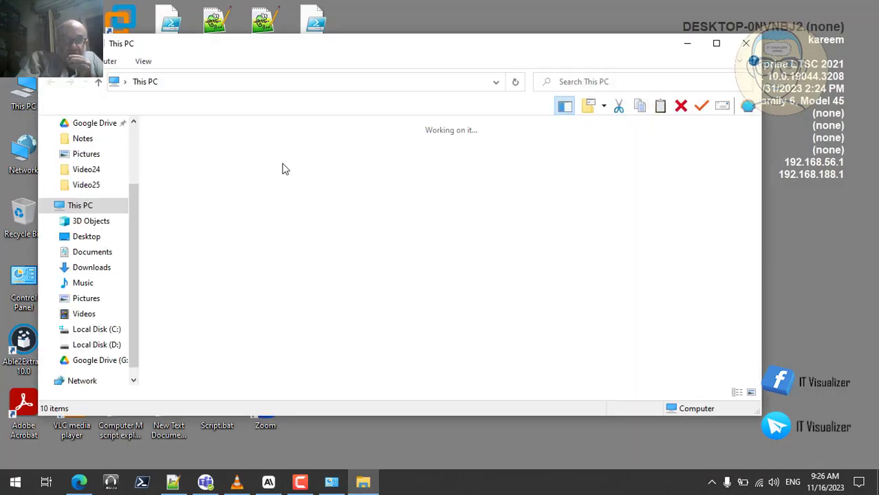
double_click(388, 285)
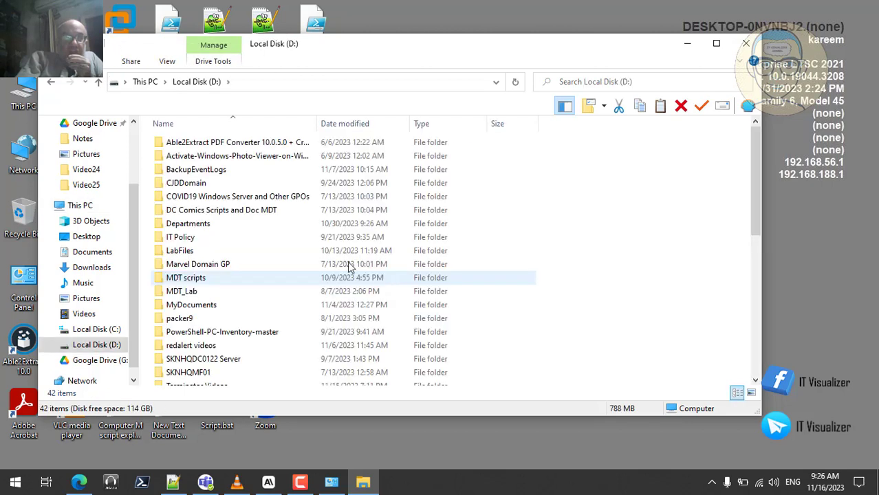
double_click(193, 291)
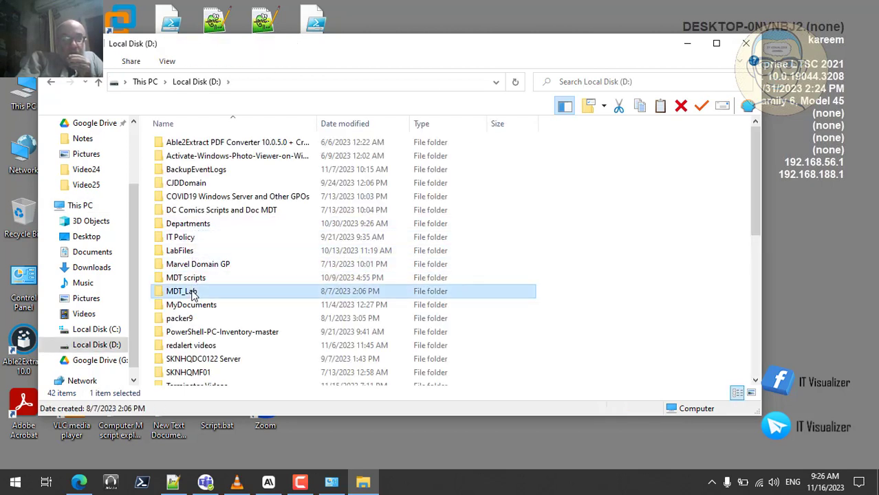
left_click(200, 81)
double_click(196, 314)
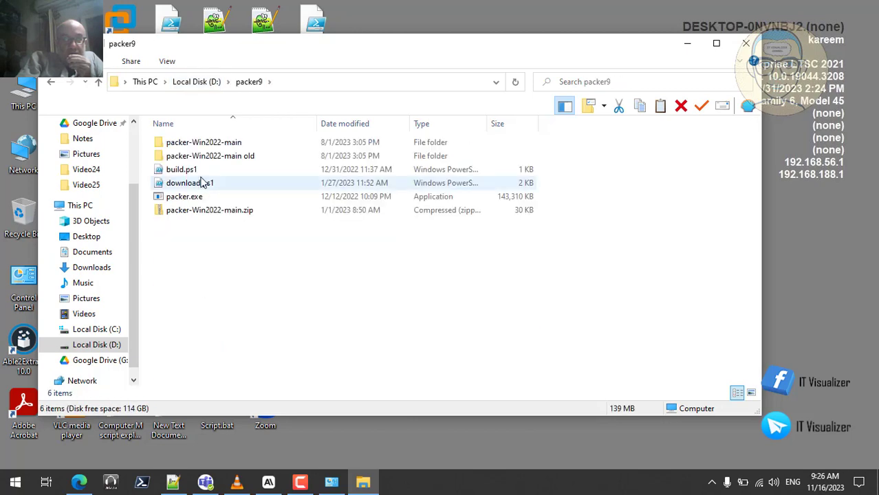
double_click(198, 144)
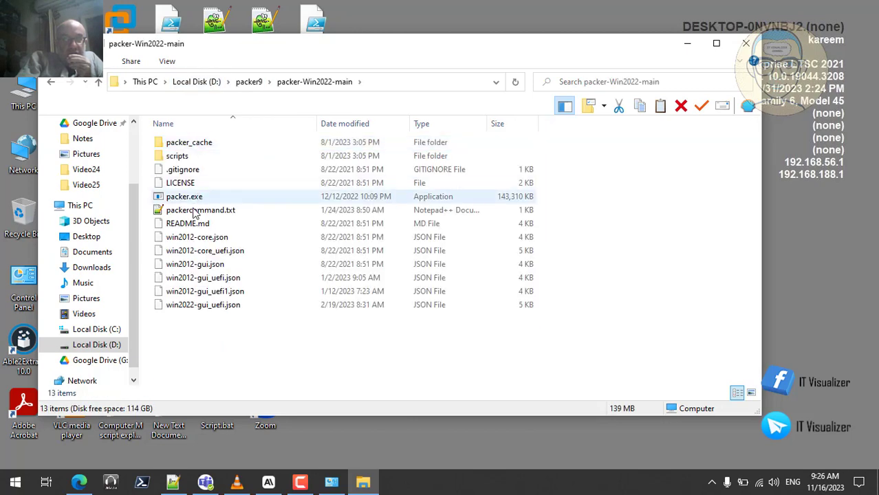
double_click(180, 157)
left_click(191, 213)
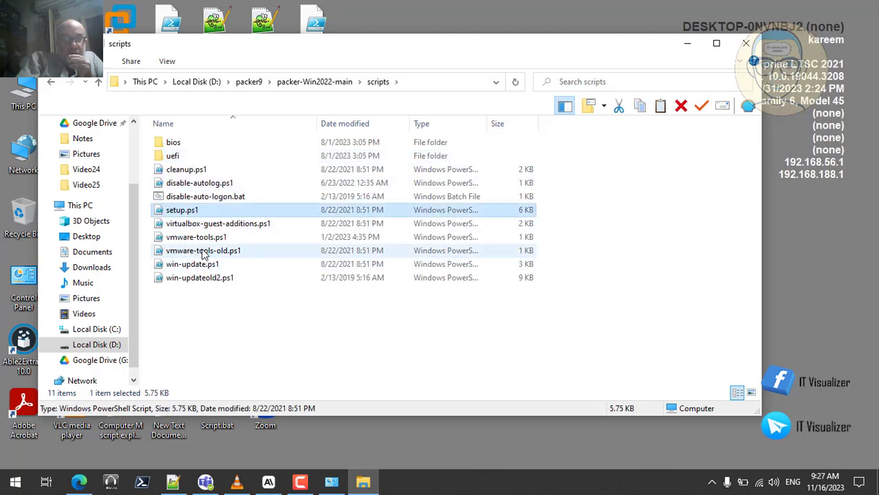
Open virtualbox-guest-additions.ps1 in Notepad++ and copy the entire script.
left_click(218, 227)
right_click(217, 228)
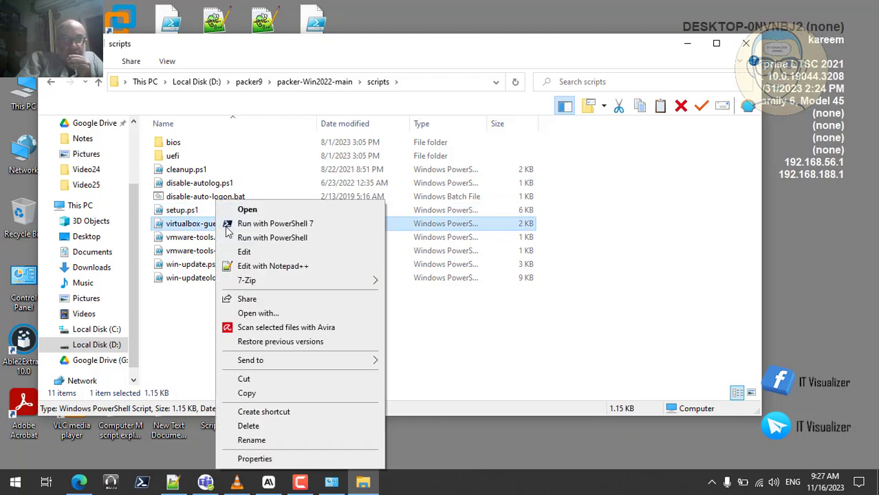
left_click(258, 264)
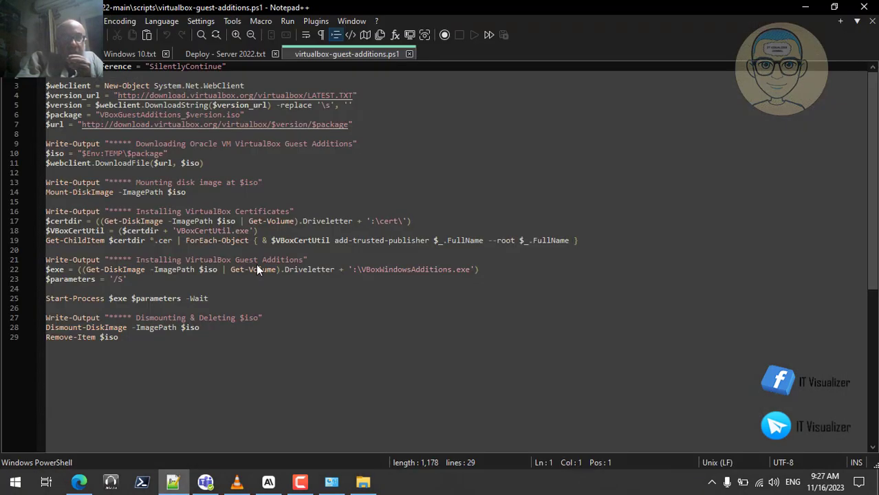
key("ctrl+a")
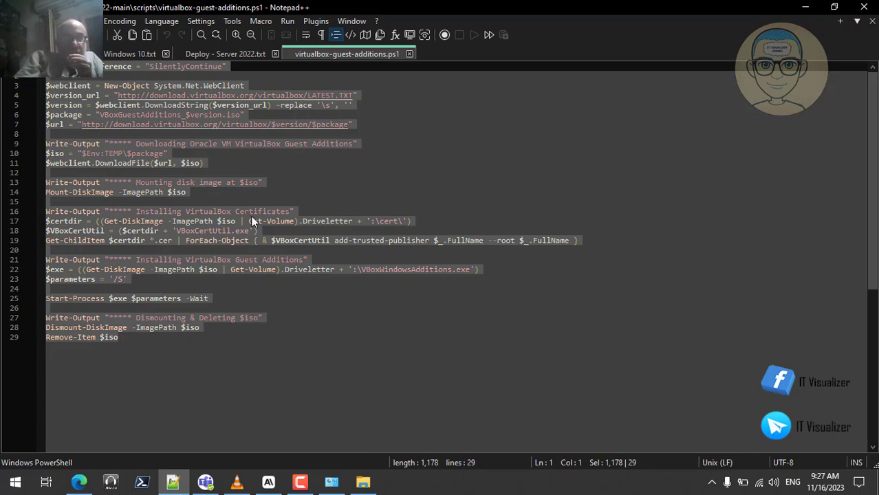
Switch to Claude and send "explain this script in simple terms" followed by the copied VirtualBox script enclosed in quotes.
left_click(268, 482)
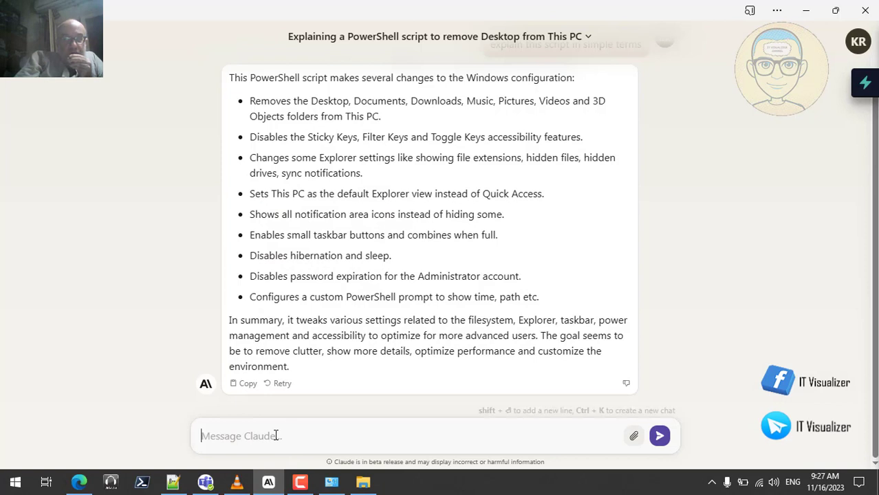
type("expl")
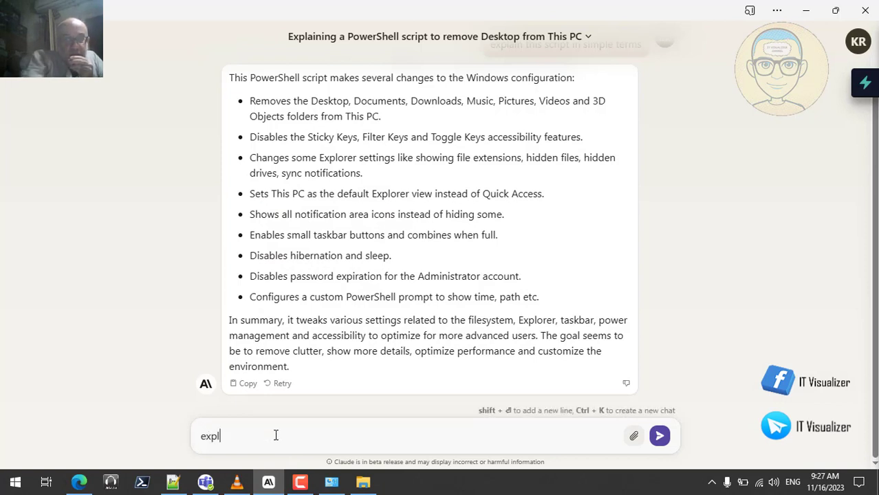
type("ain this scr")
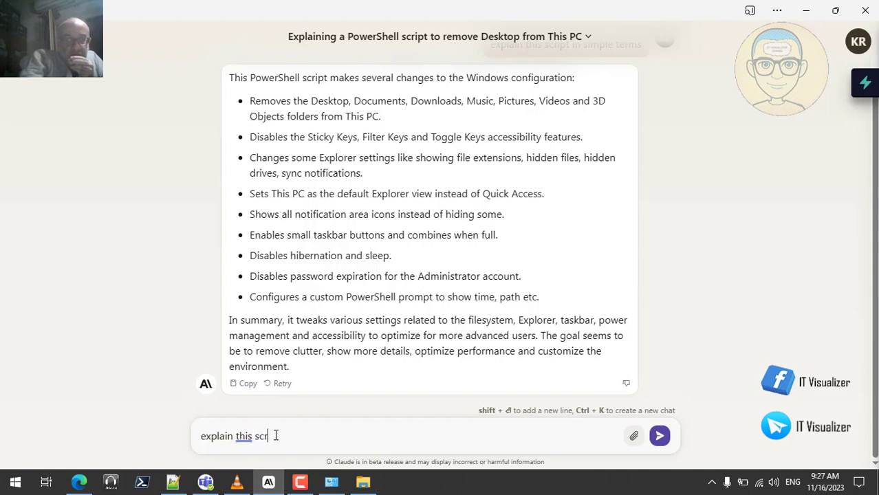
type("ipt in ")
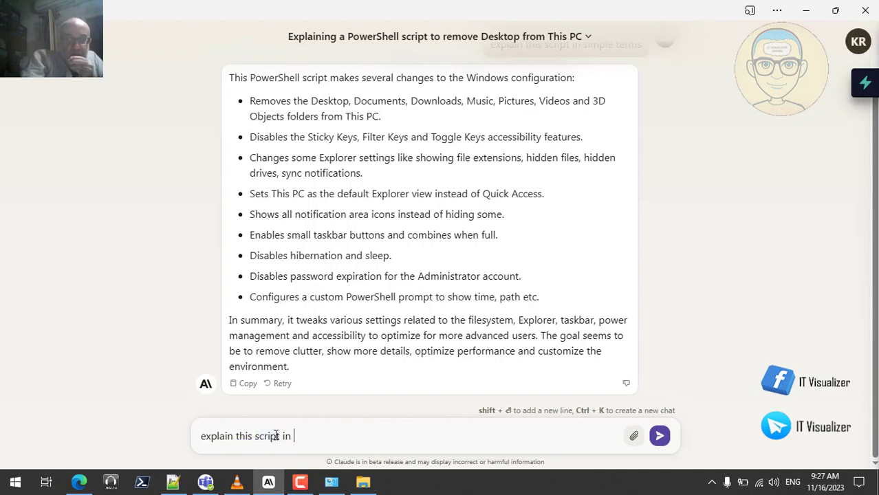
type("simpl")
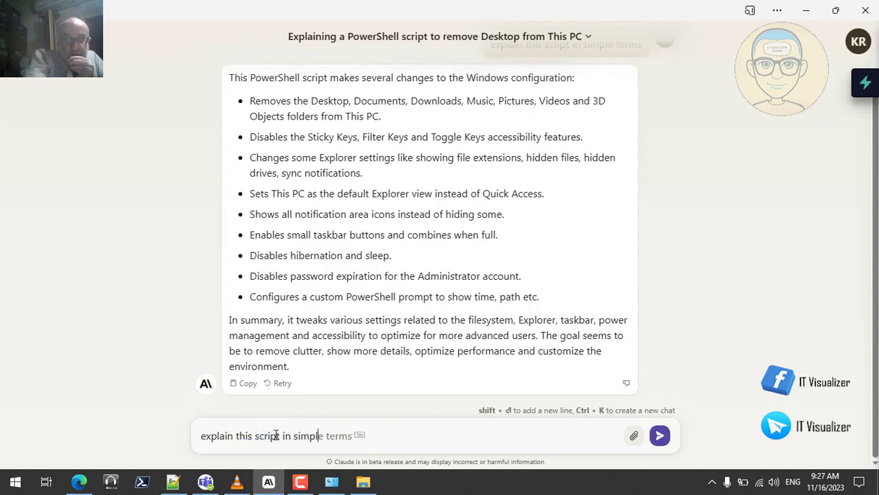
type("e")
key("Tab")
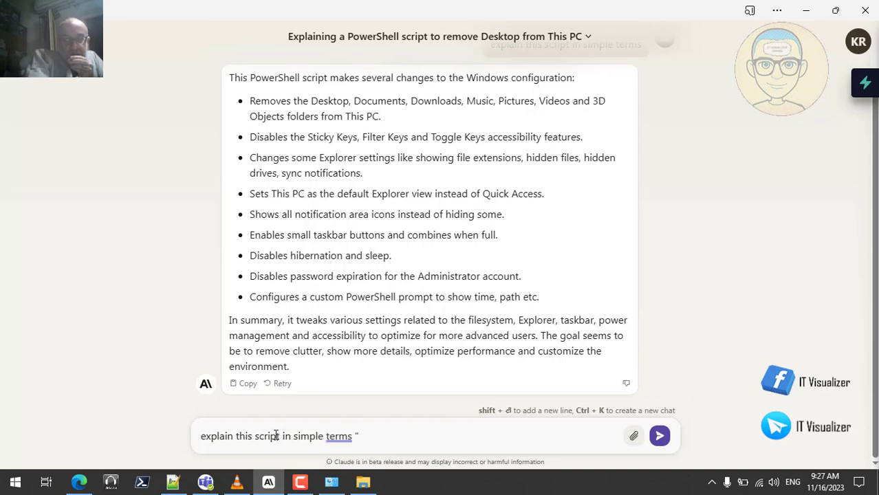
type("\"")
key("ctrl+v")
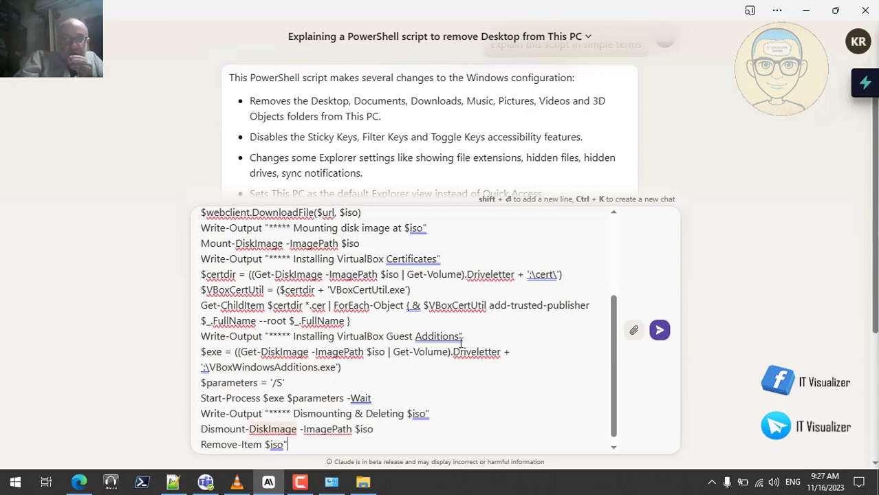
left_click(659, 330)
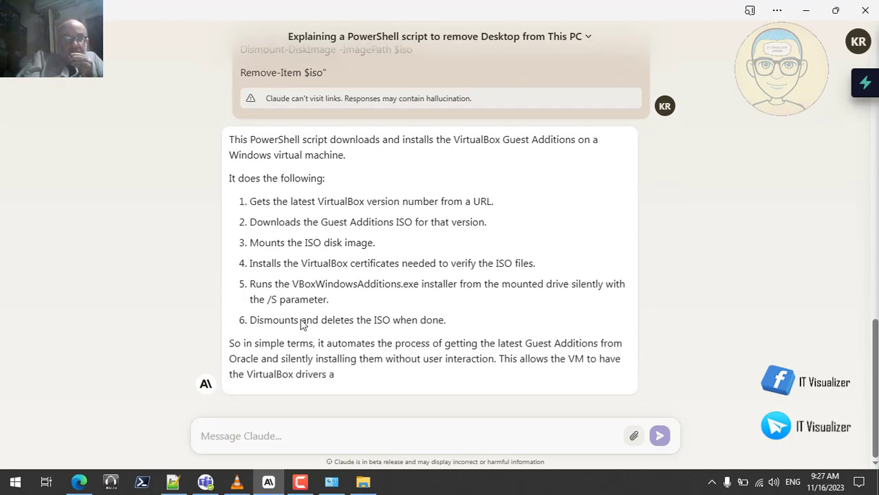
Review virtualbox-guest-additions.ps1 in Notepad++ against Claude's explanation of it, dismissing the Avira notification.
left_click(173, 482)
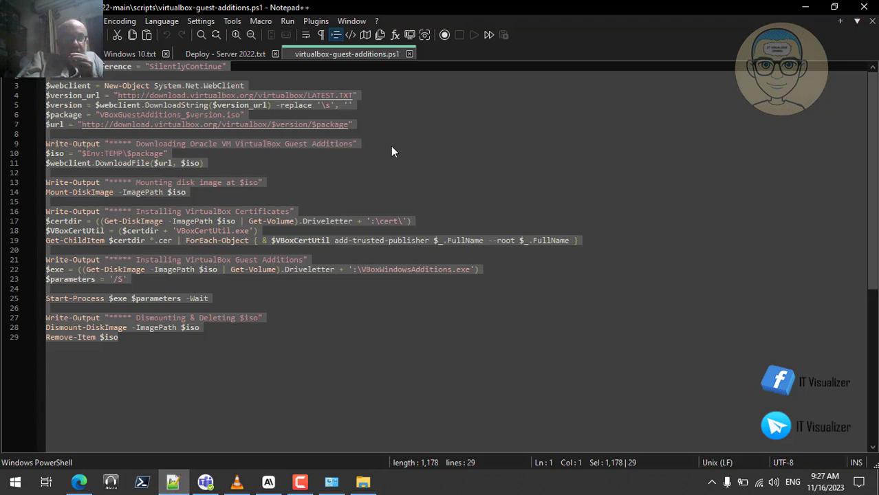
left_click(471, 154)
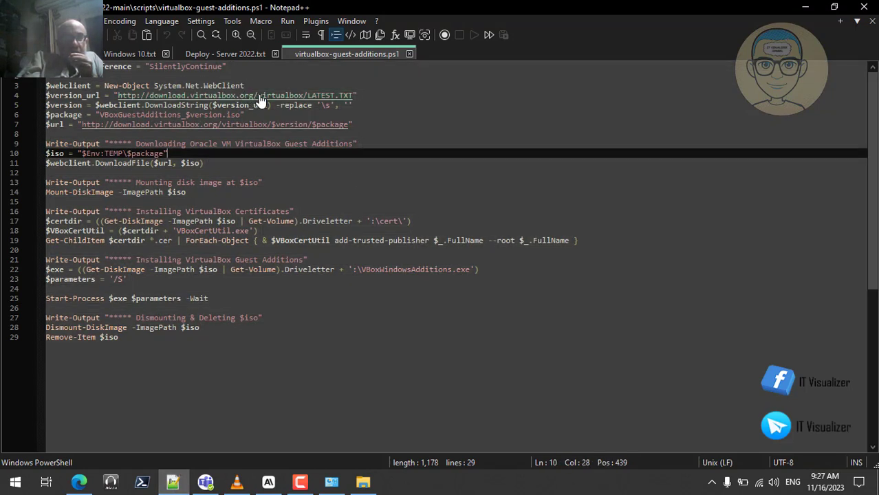
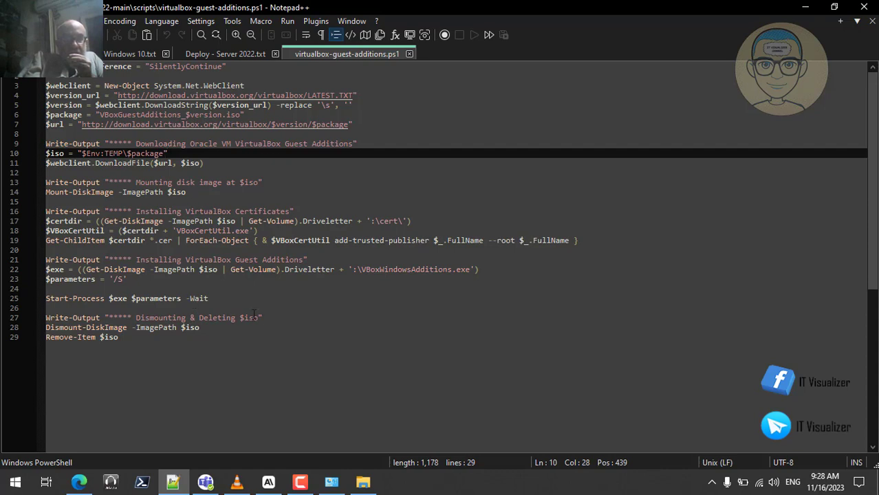
left_click(803, 8)
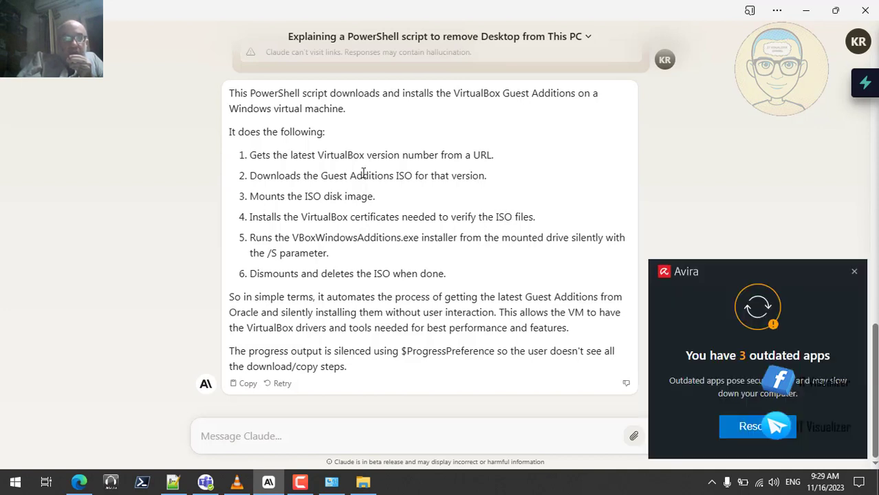
left_click(853, 274)
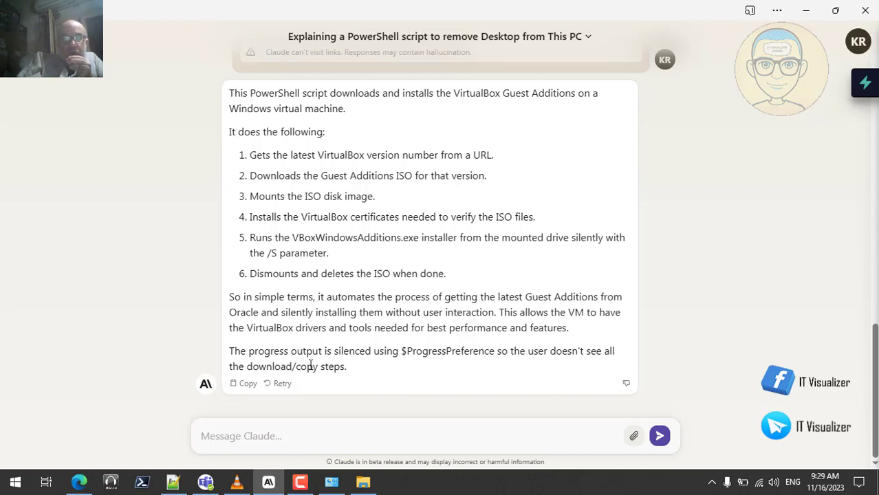
Copy the VirtualBox script prompt from the Claude conversation, from "explain this script" through the Start-Process line, and switch to Bard in Edge.
scroll(195, 240, "up", 4)
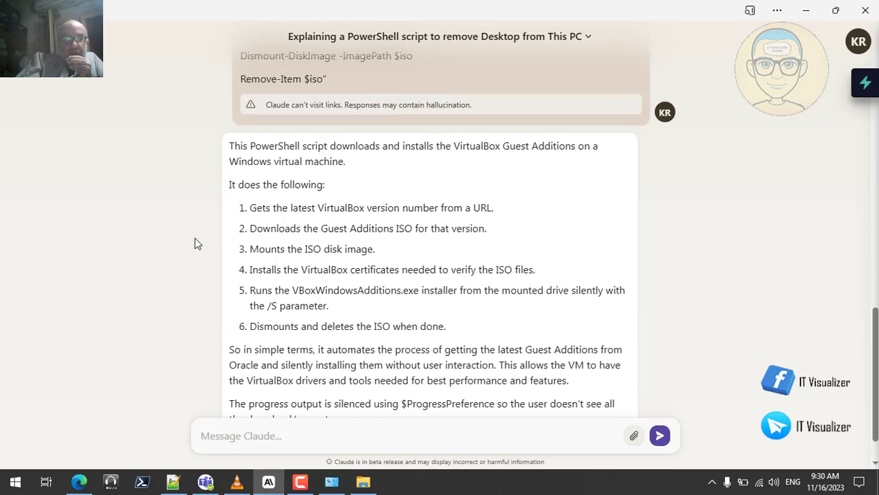
scroll(194, 238, "up", 6)
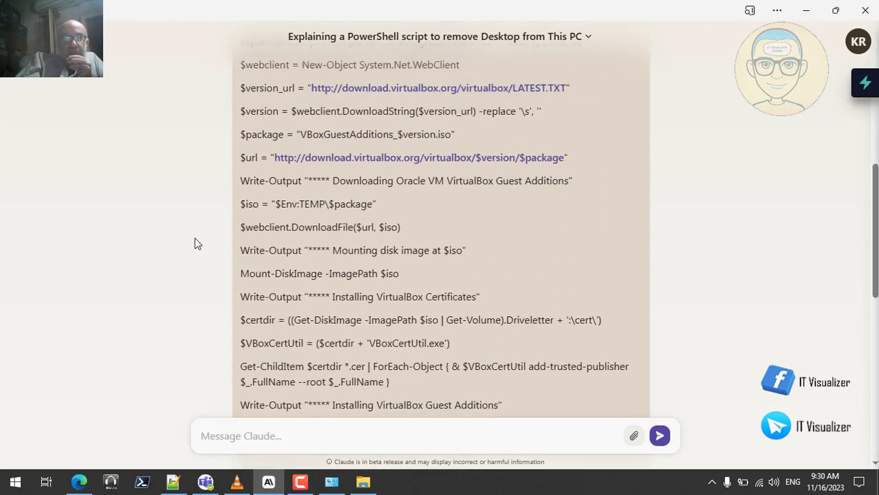
scroll(194, 240, "down", 7)
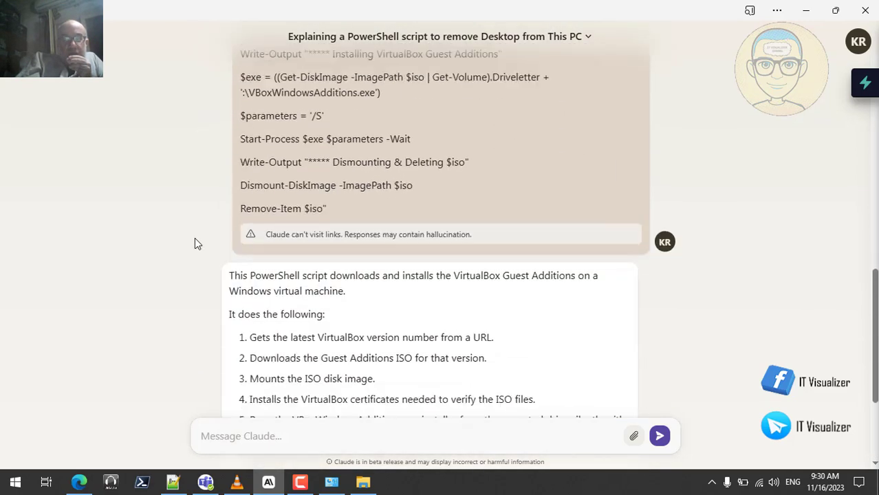
scroll(195, 239, "up", 2)
scroll(195, 244, "up", 6)
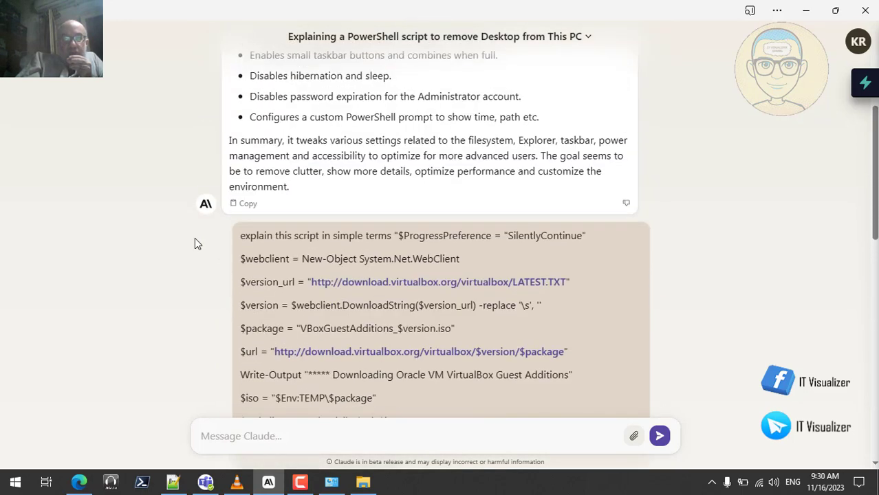
scroll(195, 237, "down", 4)
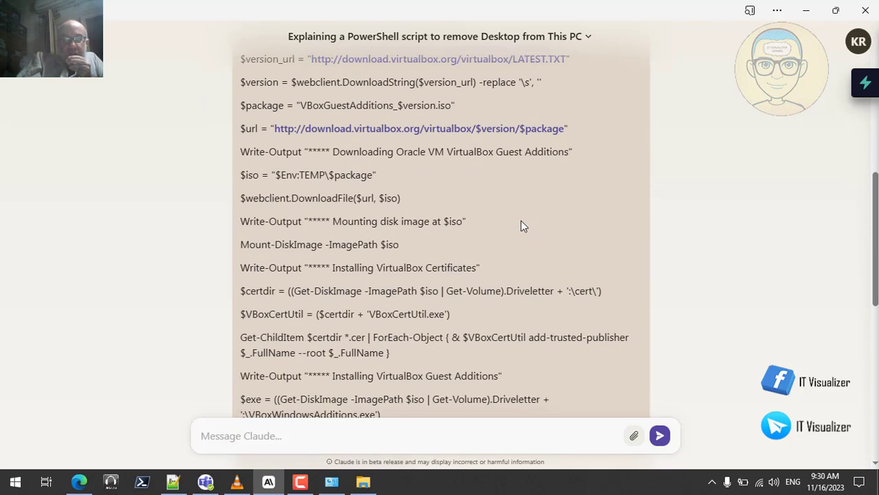
scroll(521, 225, "up", 3)
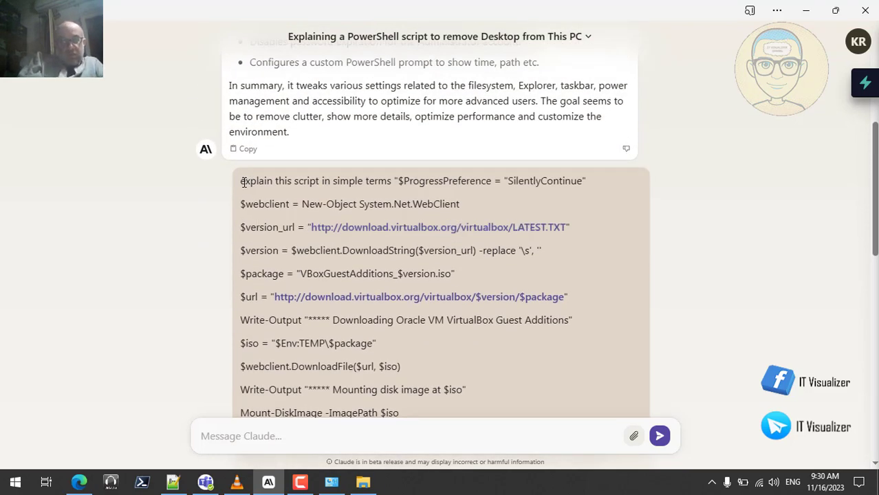
left_click_drag(243, 182, 489, 395)
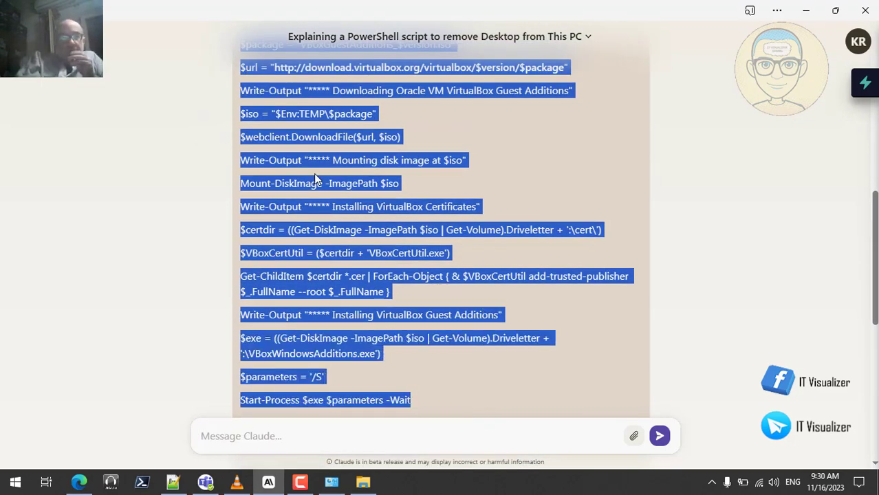
right_click(317, 209)
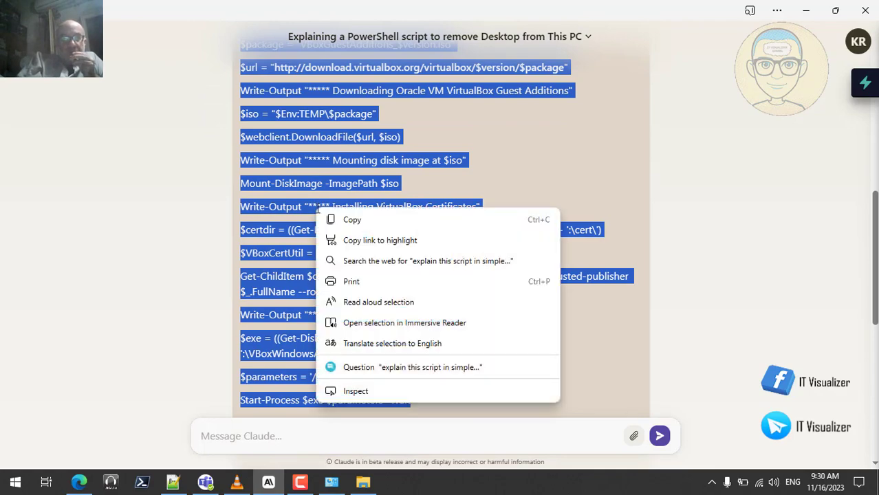
left_click(329, 220)
left_click(81, 482)
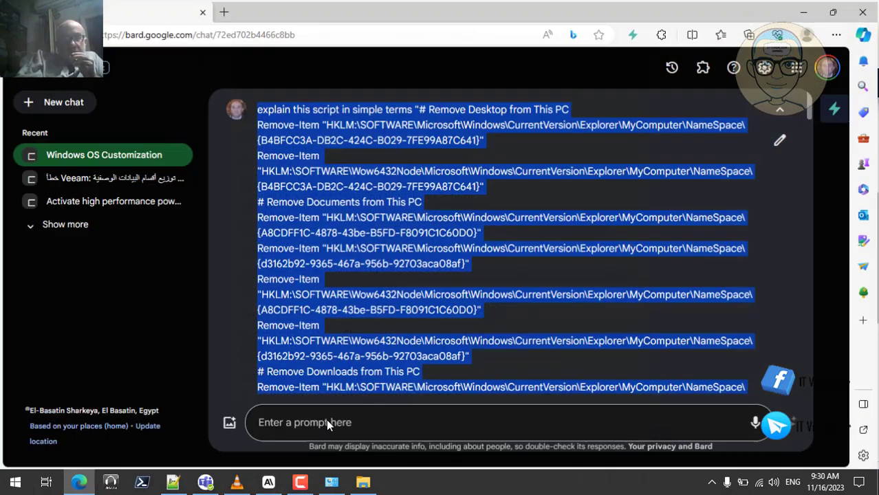
Paste the copied "explain this script in simple terms" prompt with the VirtualBox script into Bard and submit it.
left_click(280, 422)
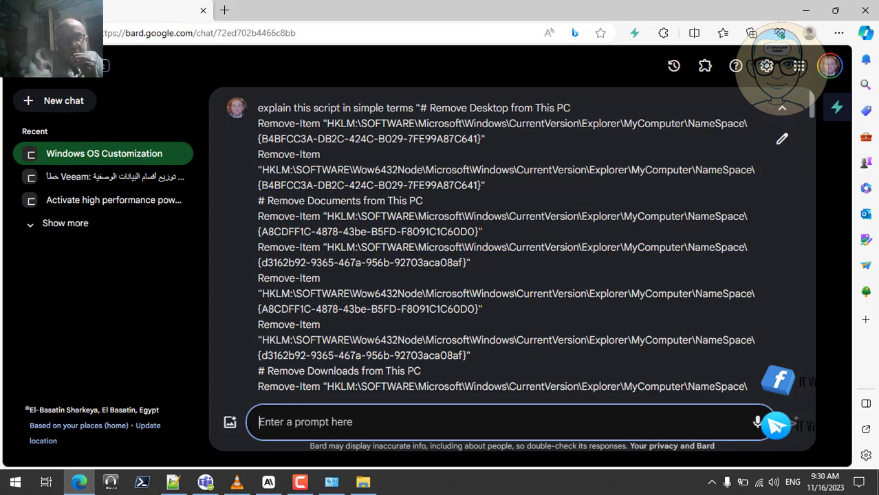
key("ctrl+v")
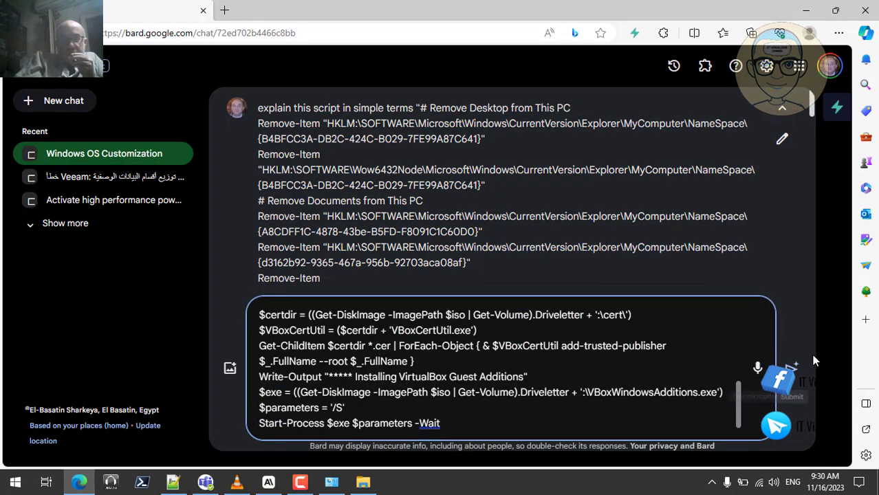
left_click(779, 366)
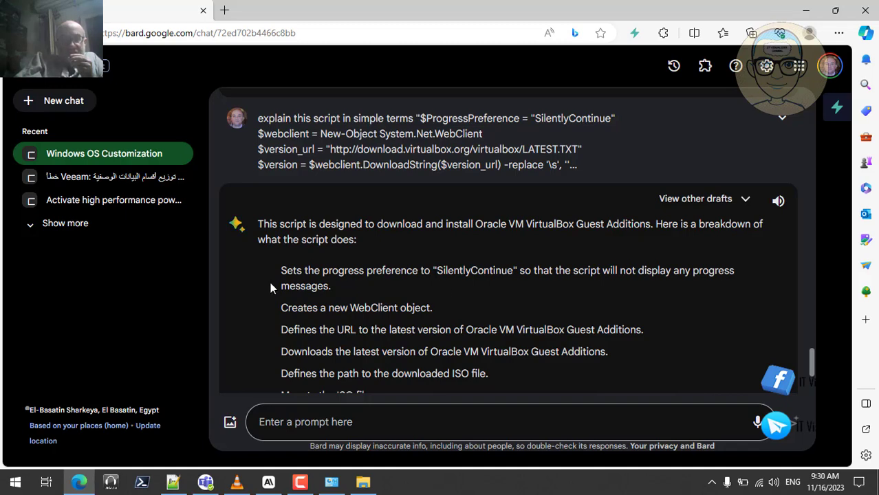
Read Bard's explanation of the VirtualBox script and compare it with Draft 2 and Draft 3.
scroll(270, 287, "down", 1)
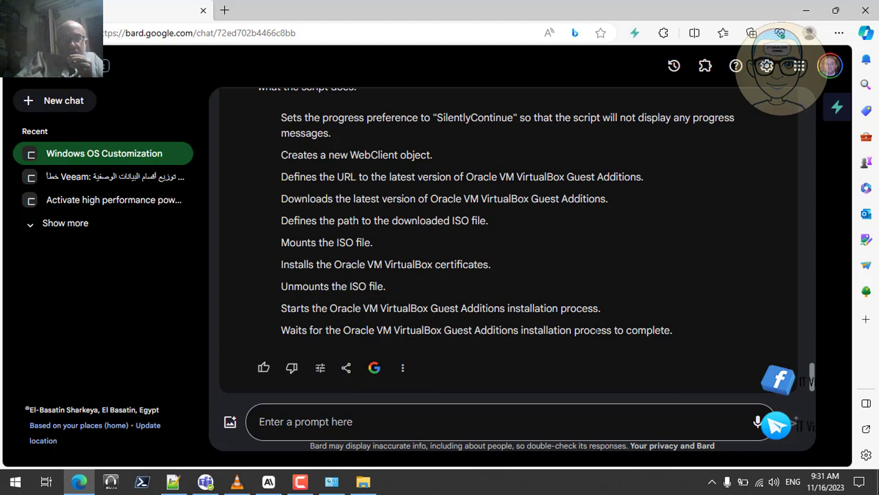
scroll(560, 283, "up", 3)
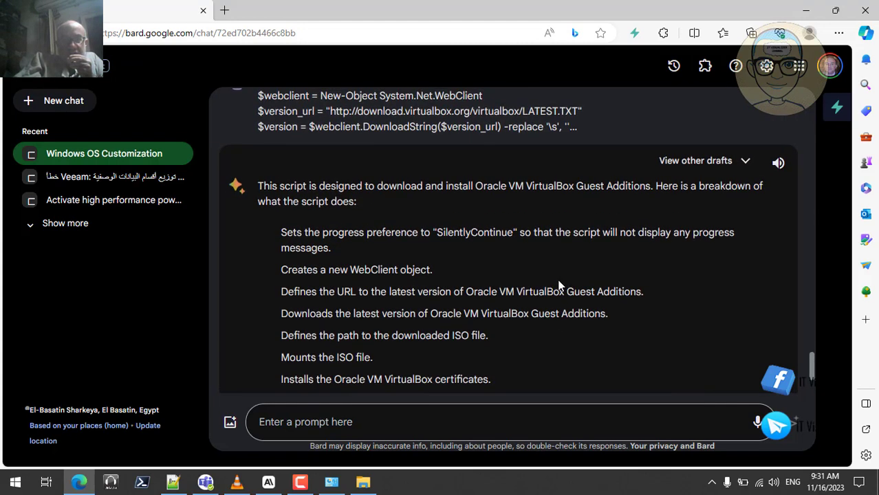
left_click(743, 162)
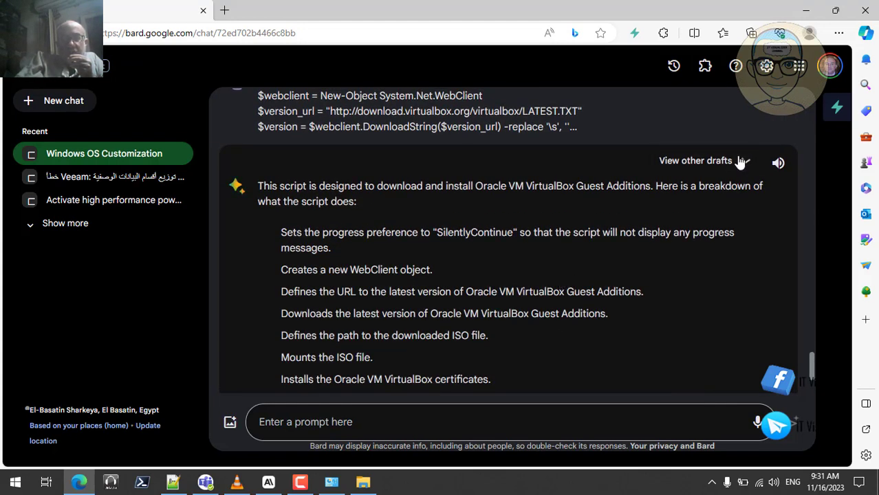
left_click(486, 228)
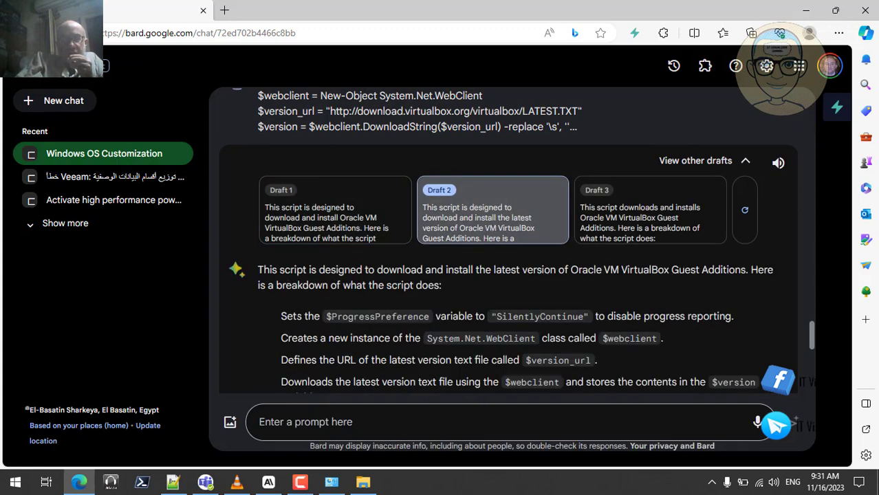
left_click(624, 231)
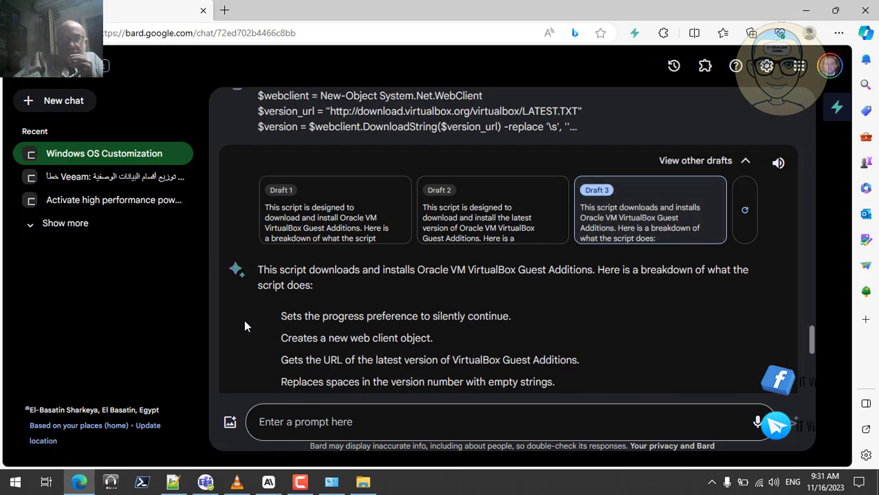
scroll(244, 326, "down", 3)
scroll(244, 326, "down", 1)
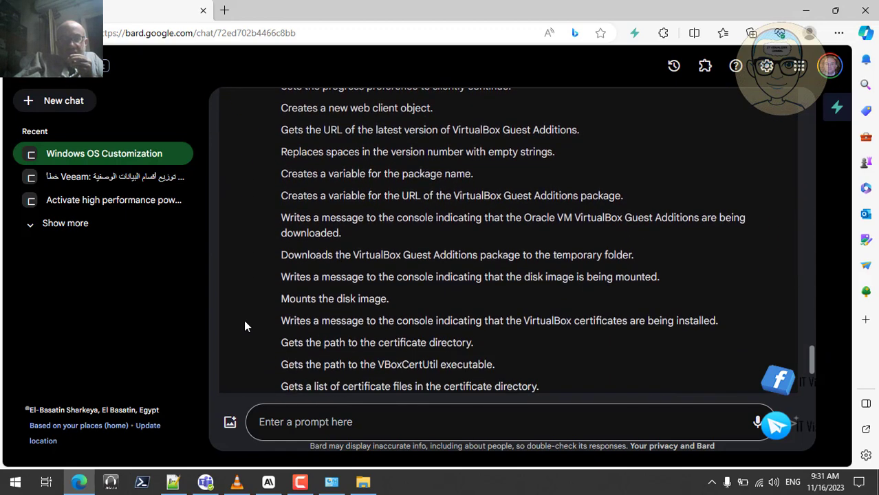
scroll(244, 326, "down", 1)
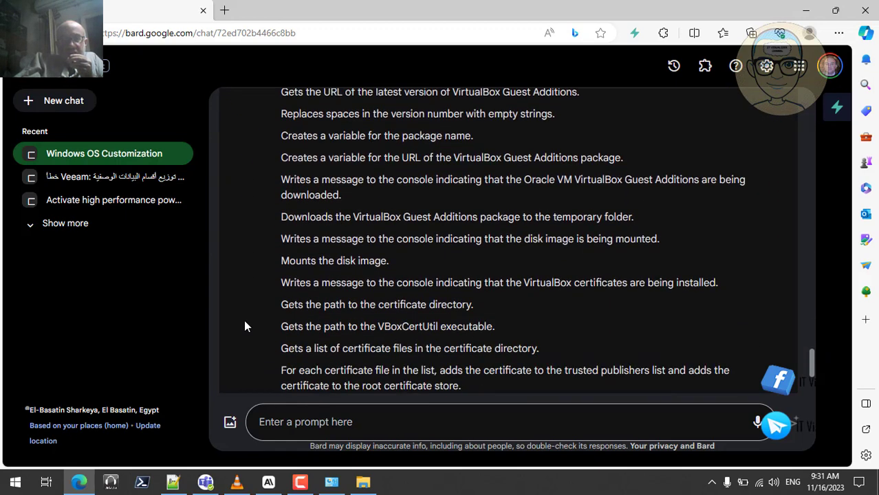
scroll(244, 326, "down", 4)
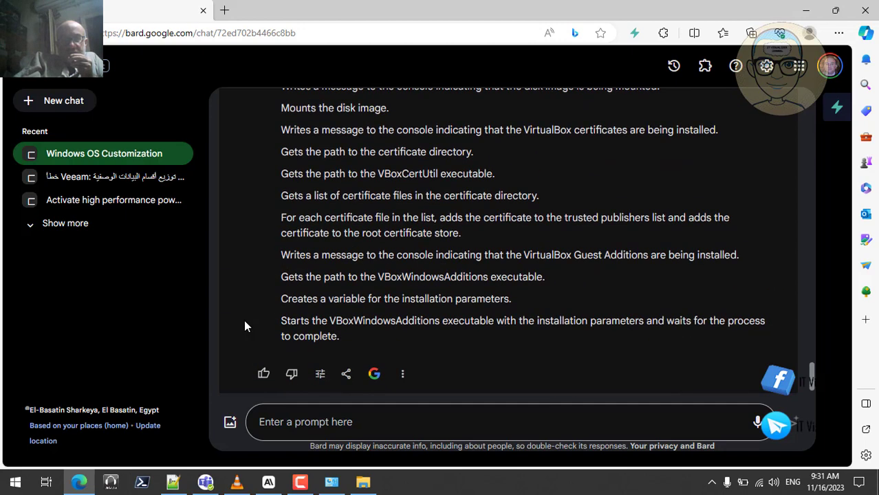
scroll(244, 326, "up", 8)
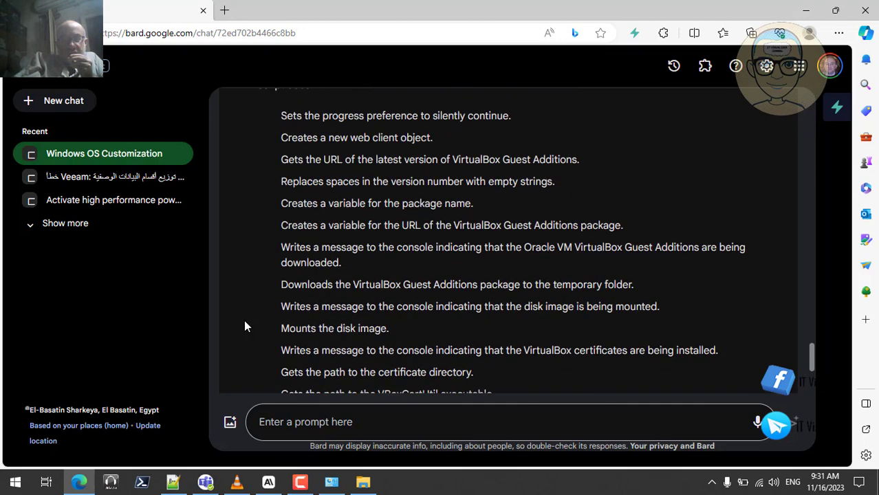
scroll(245, 326, "up", 2)
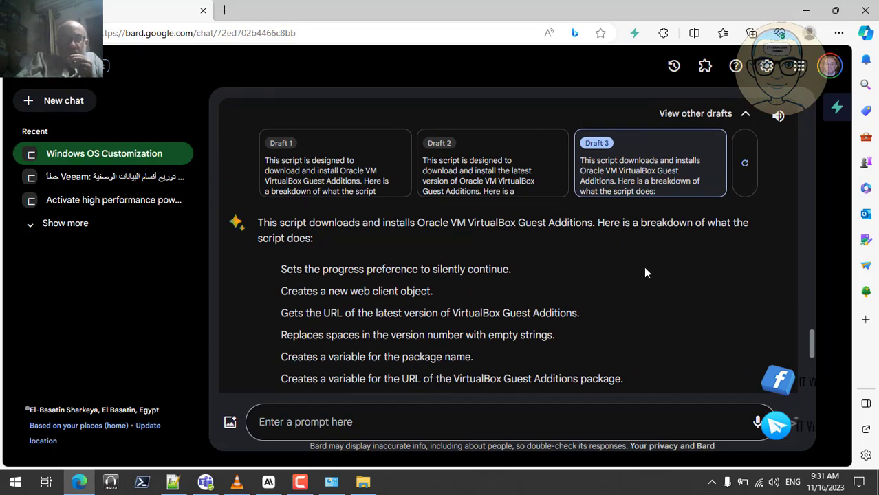
Open Copilot with Bing Chat, replace the leftover prompt with the copied VirtualBox script prompt, and submit it.
left_click(865, 33)
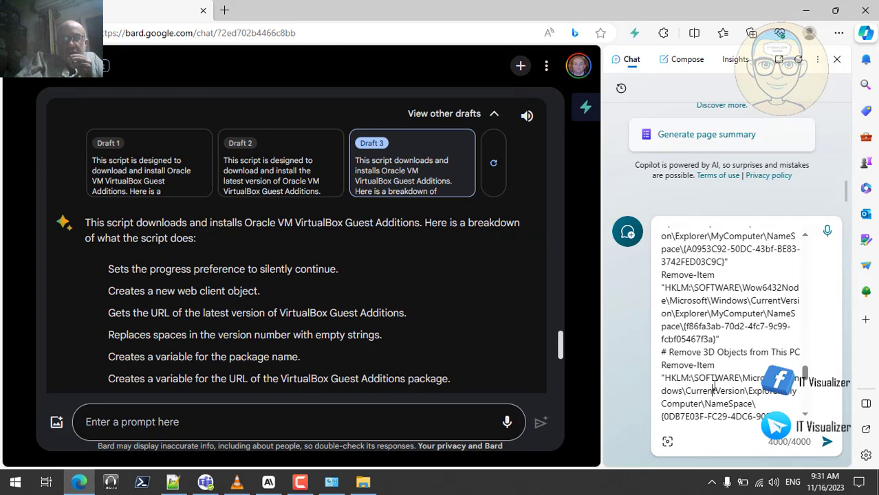
triple_click(714, 386)
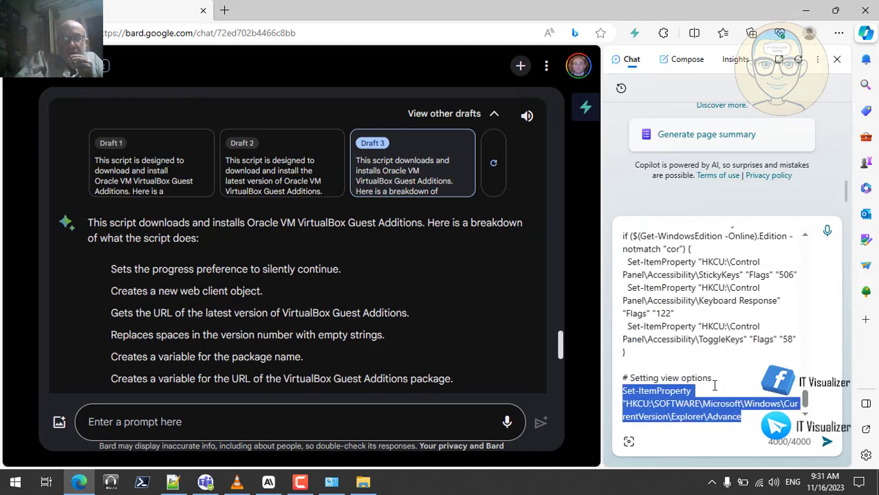
key("ctrl+a")
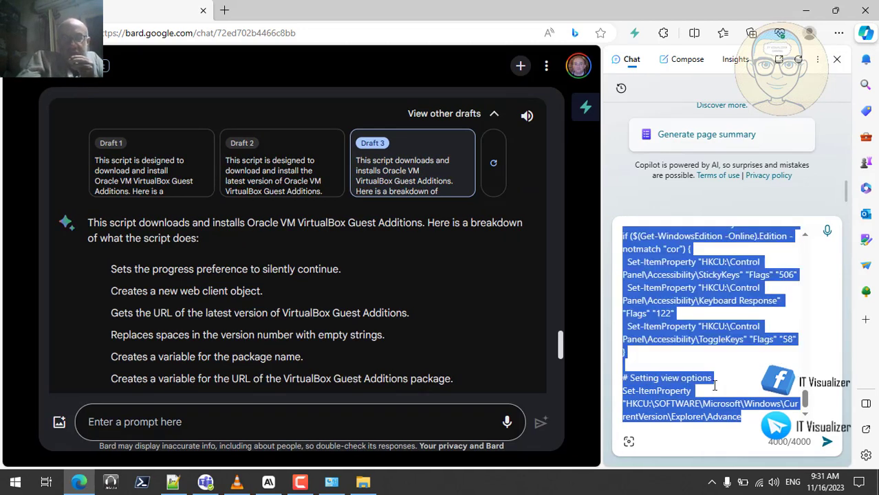
key("BackSpace")
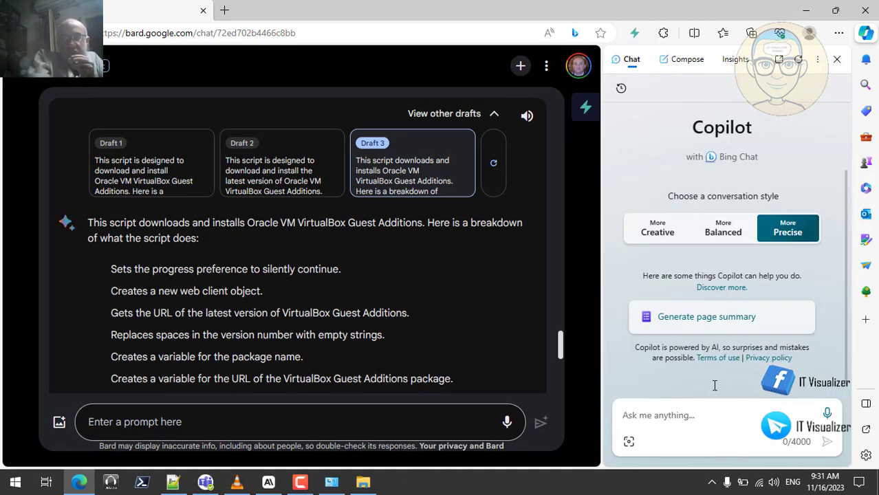
key("ctrl+v")
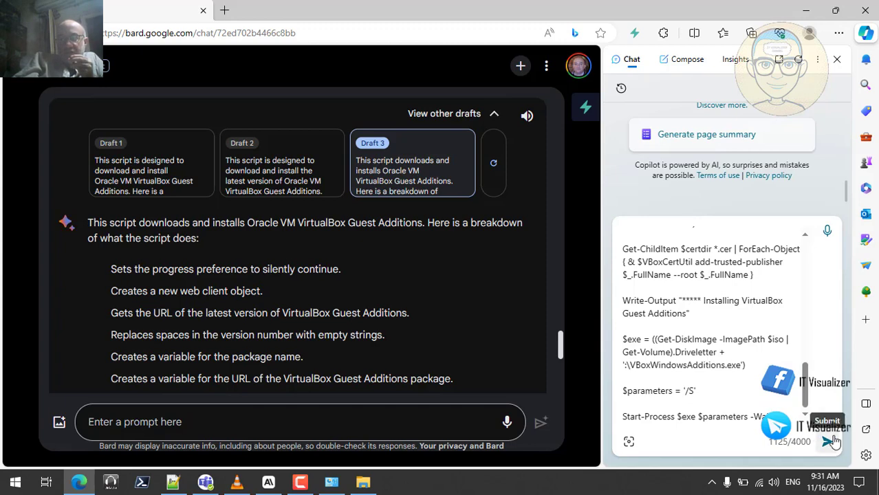
scroll(805, 266, "up", 10)
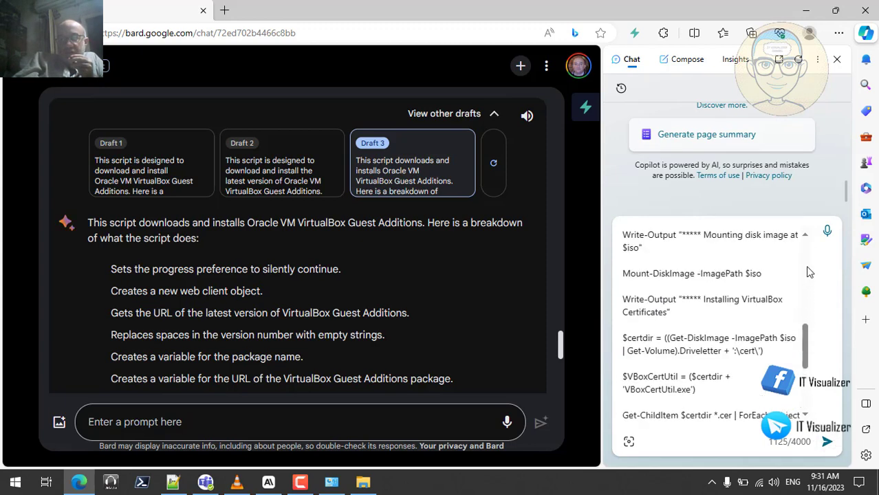
left_click(806, 238)
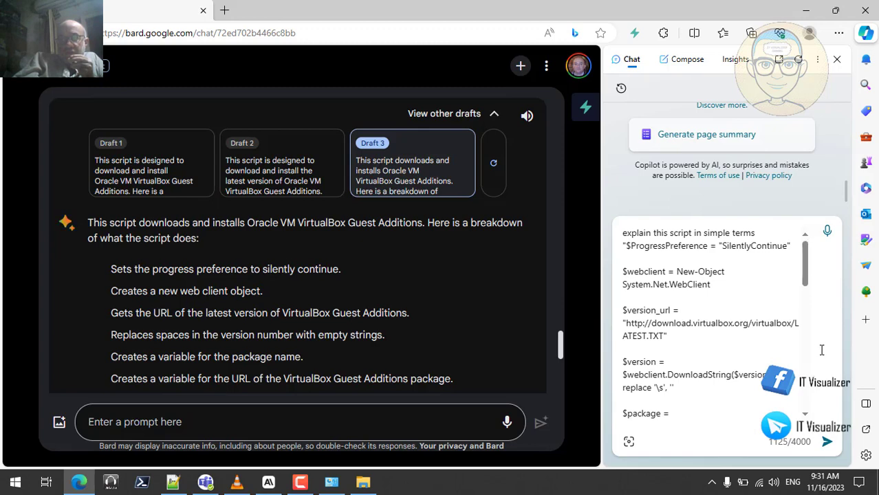
left_click(827, 442)
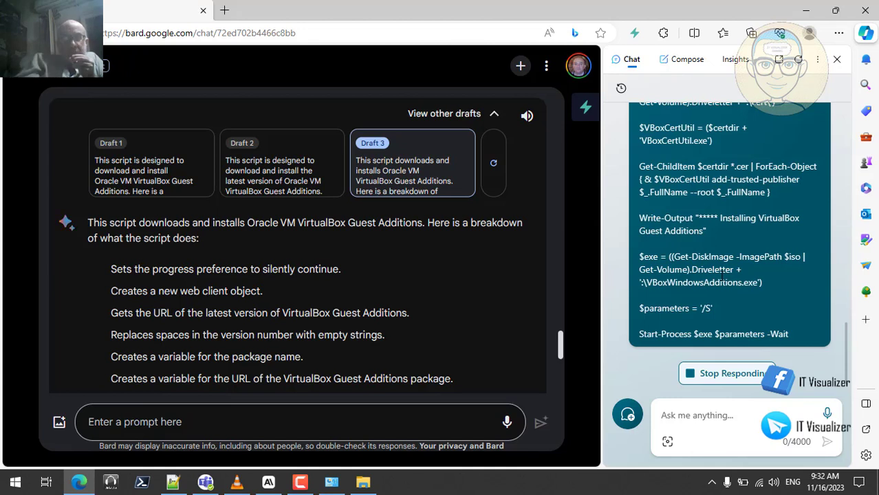
Regenerate Bard's drafts of the VirtualBox script explanation, and briefly check the prompt in Claude before returning to Edge.
left_click(495, 165)
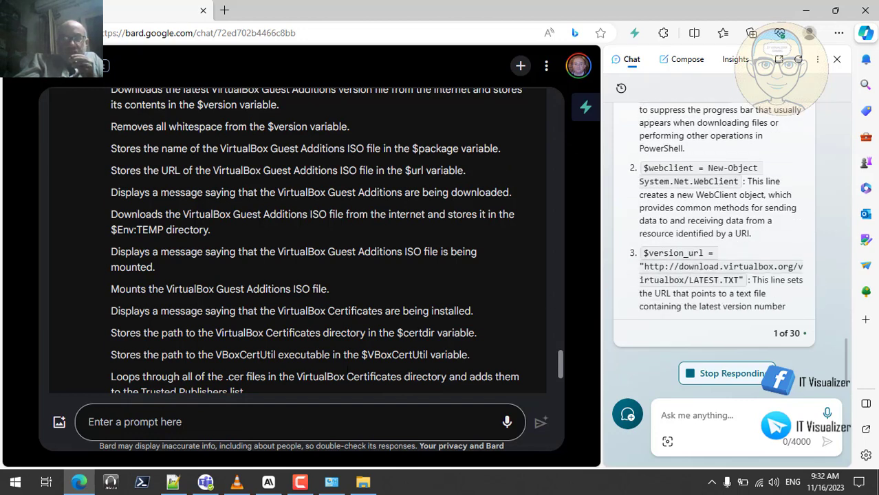
left_click(269, 482)
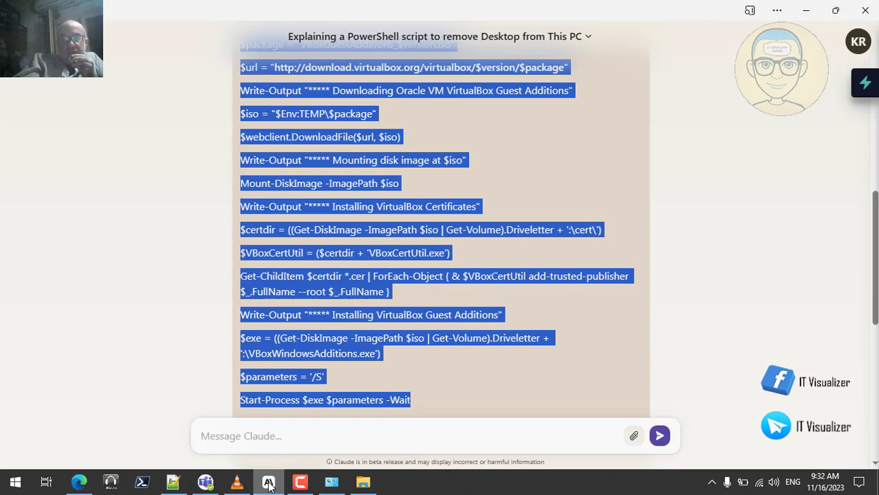
left_click(269, 482)
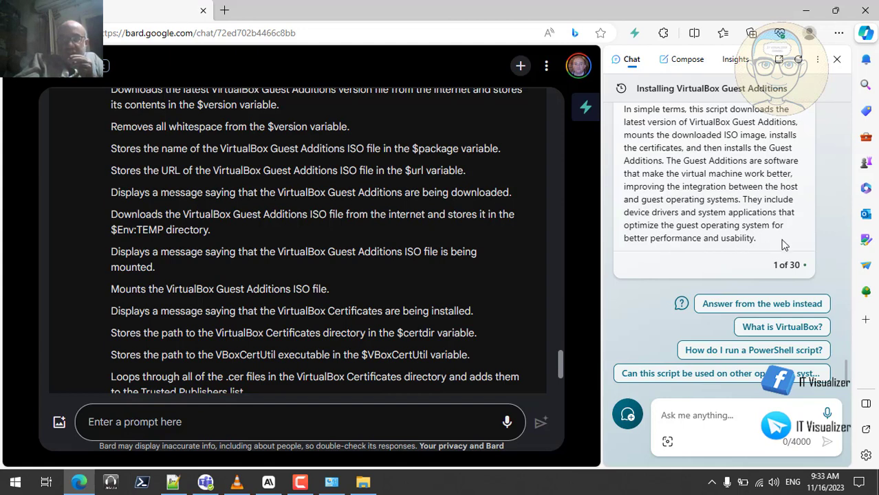
Review Copilot's step-by-step explanation of the VirtualBox script from the $ProgressPreference line through the closing summary.
scroll(785, 243, "up", 5)
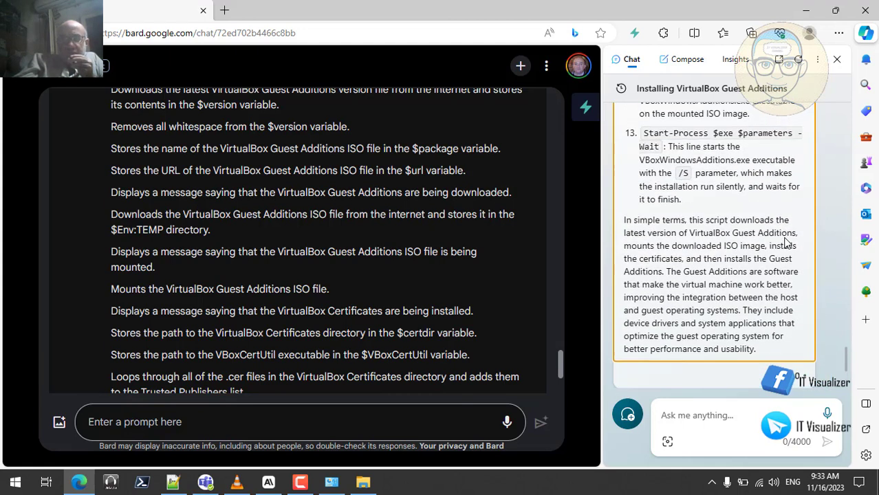
scroll(786, 243, "up", 15)
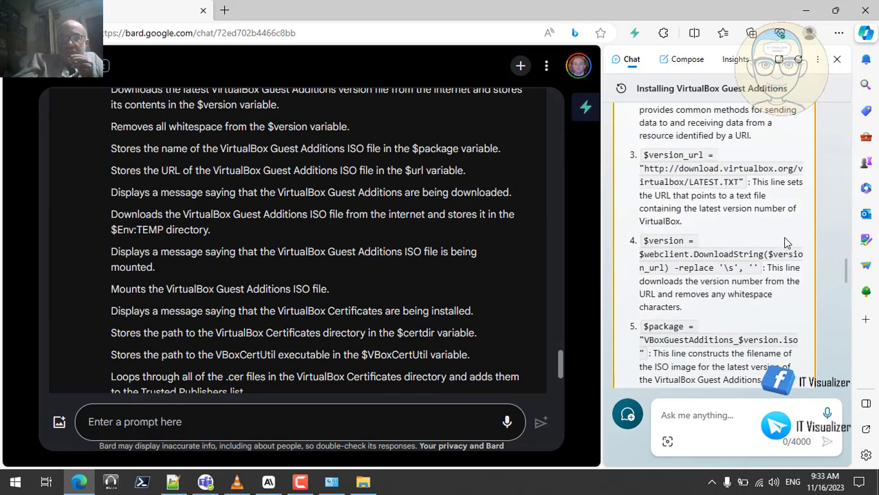
scroll(786, 243, "up", 2)
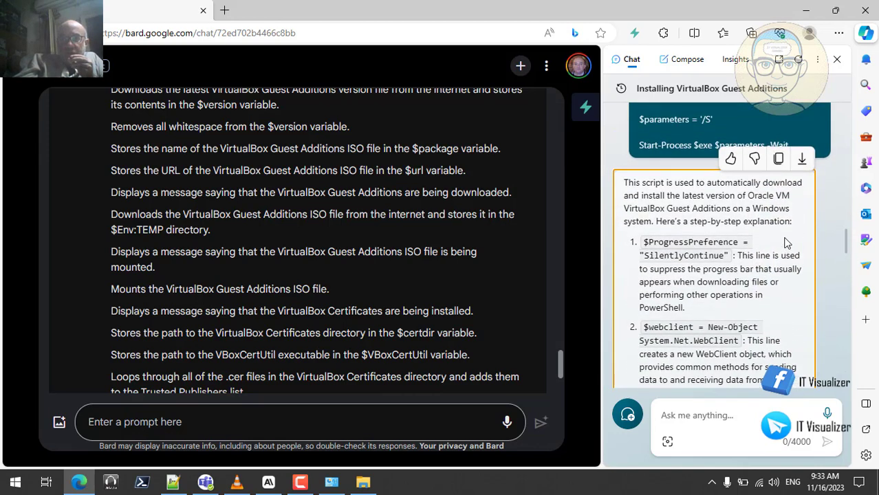
scroll(785, 243, "down", 2)
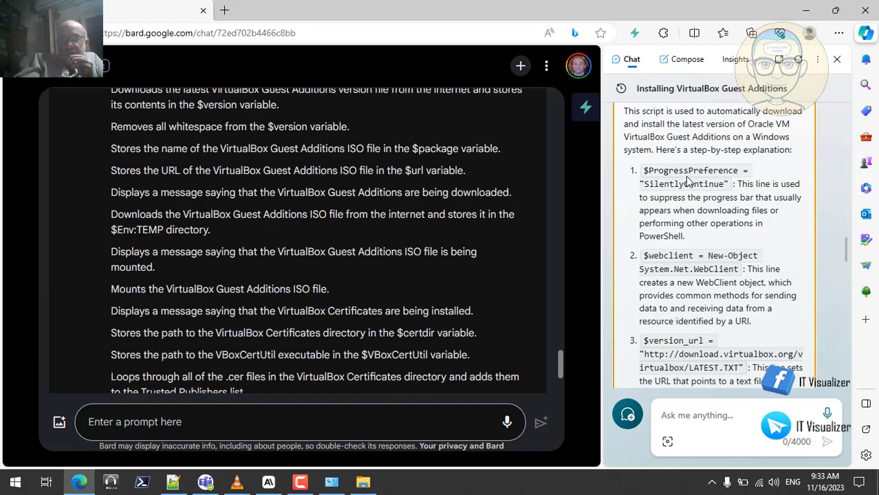
scroll(710, 251, "down", 4)
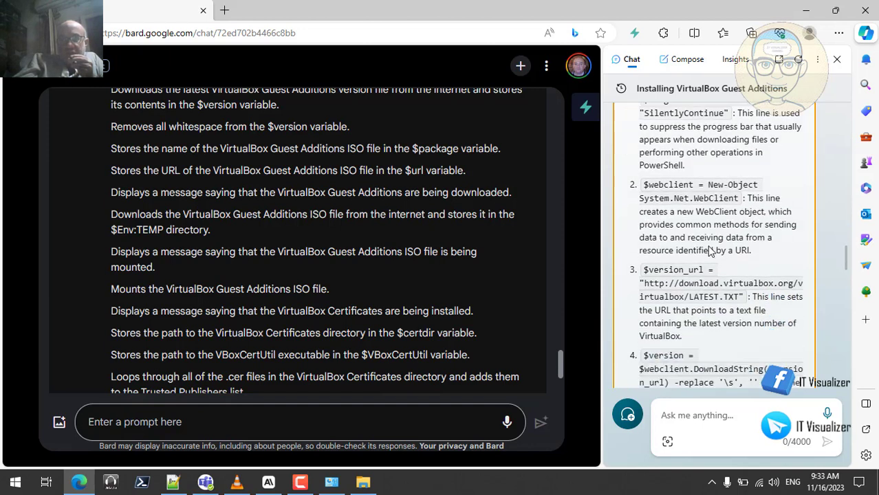
scroll(710, 251, "down", 10)
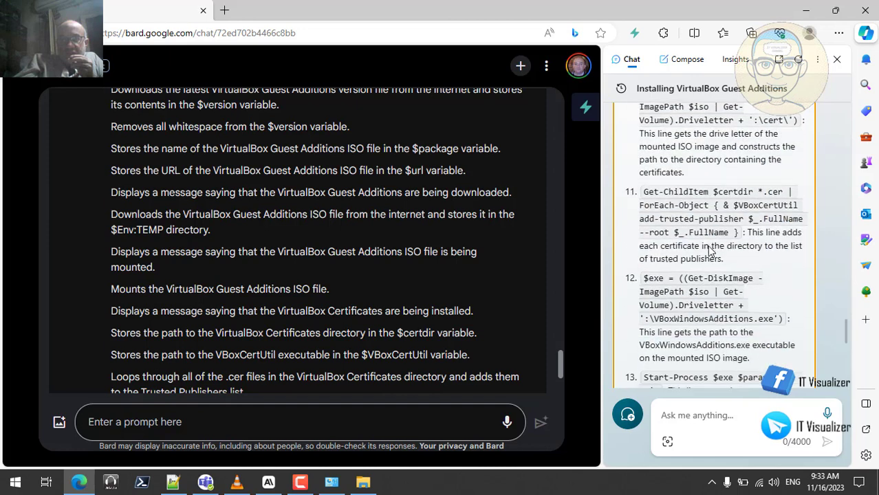
scroll(711, 252, "down", 8)
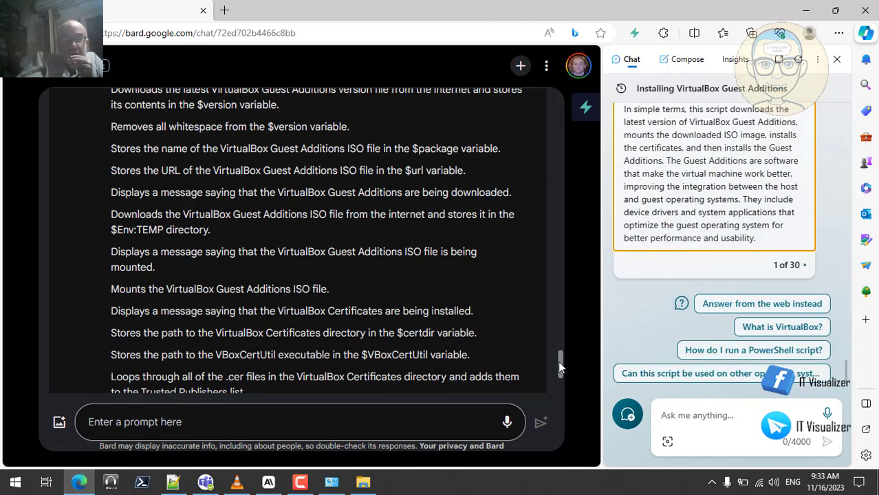
Display Draft 2 of Bard's regenerated VirtualBox script explanation and read it through to its conclusion.
left_click_drag(558, 361, 559, 336)
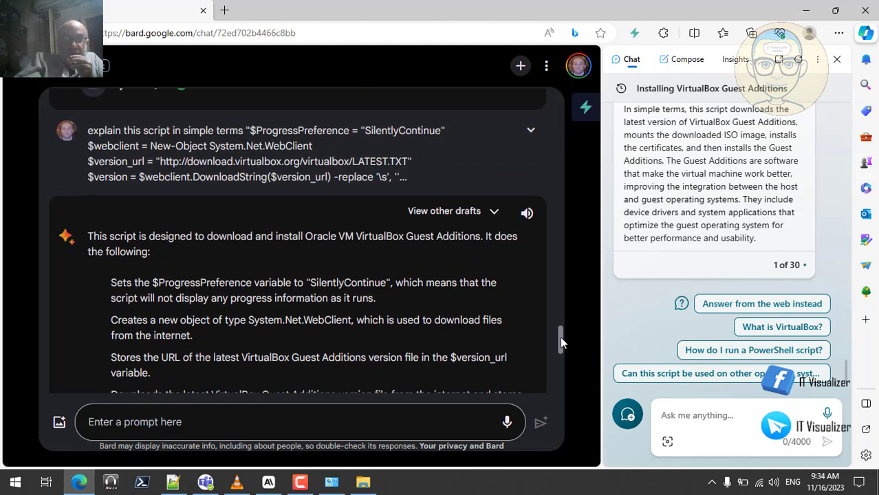
left_click(493, 211)
left_click(254, 260)
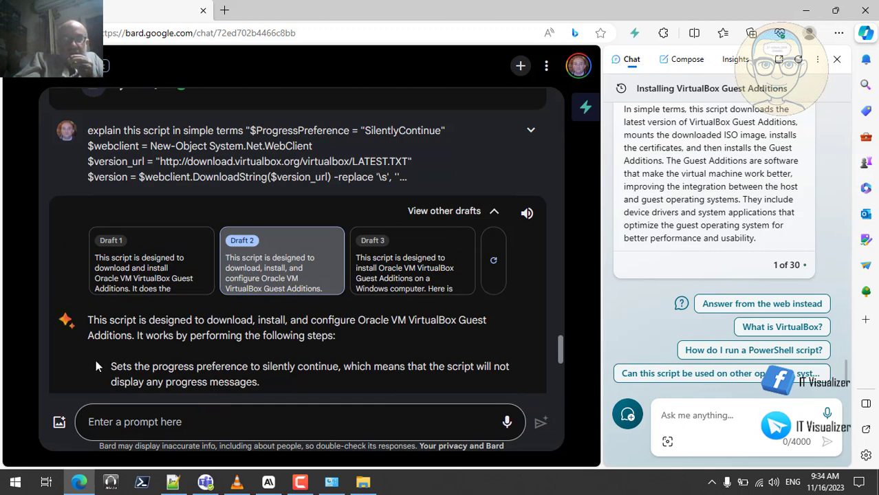
scroll(92, 367, "down", 1)
scroll(92, 360, "down", 4)
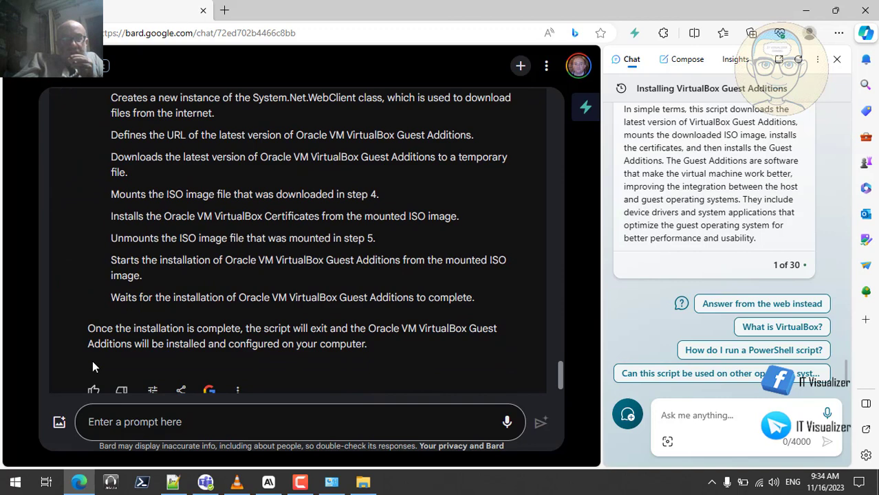
scroll(94, 366, "up", 1)
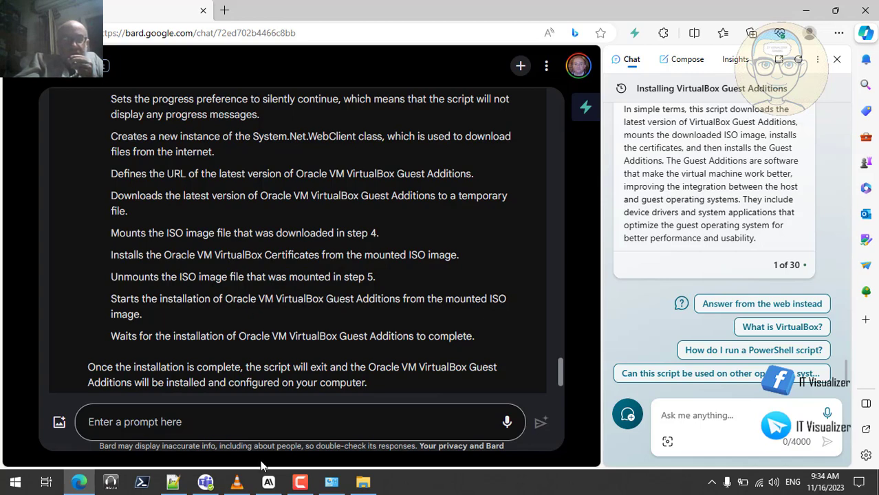
Switch to Claude and read its VirtualBox Guest Additions explanation, checking it against the end of the submitted script.
left_click(268, 482)
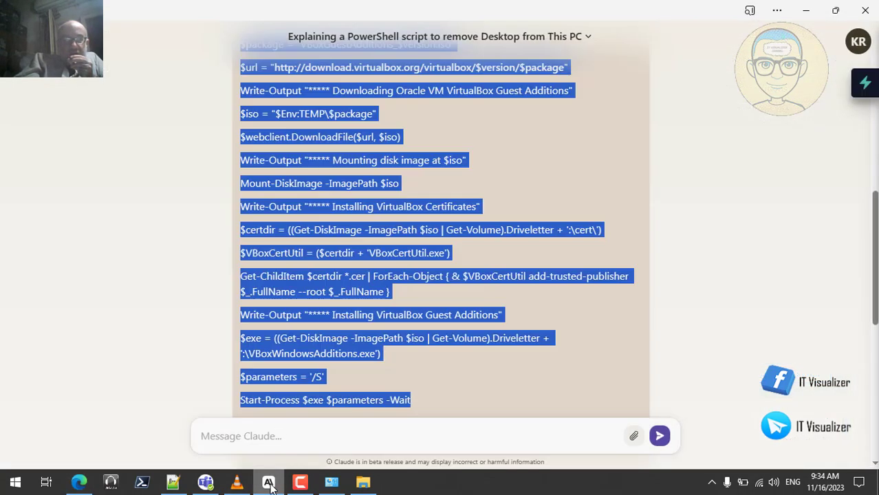
left_click(175, 308)
scroll(173, 308, "down", 6)
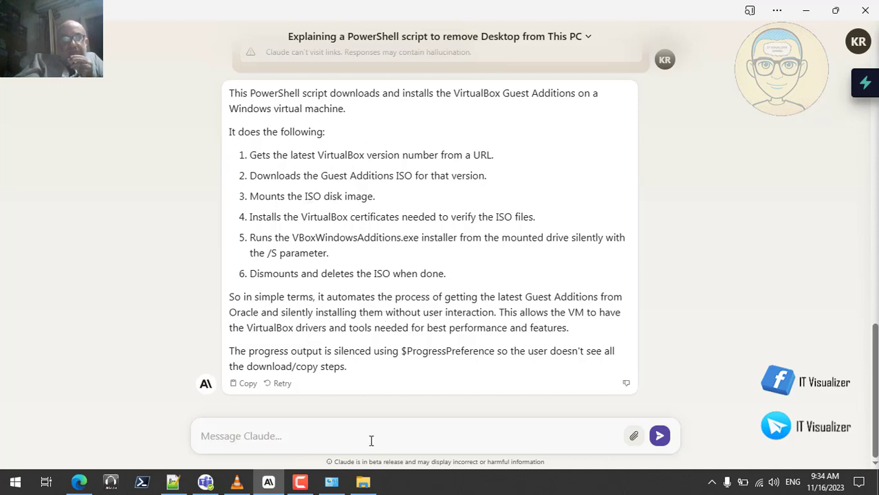
scroll(156, 213, "up", 4)
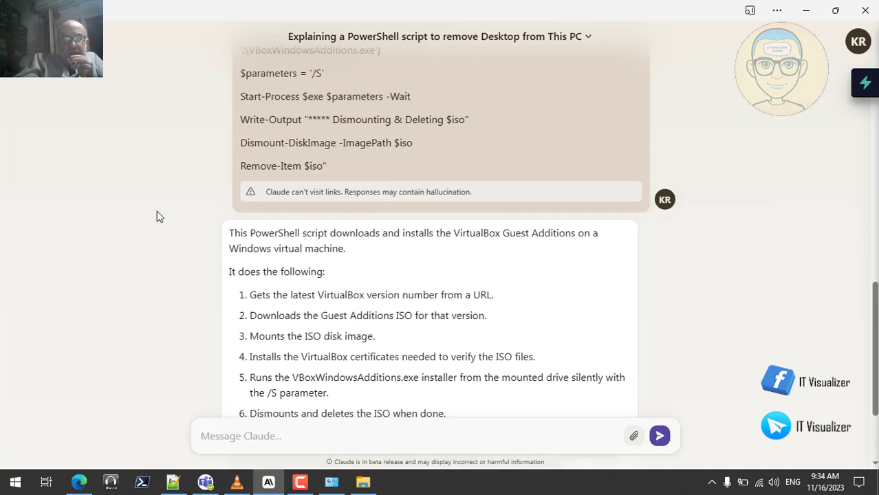
scroll(157, 216, "up", 1)
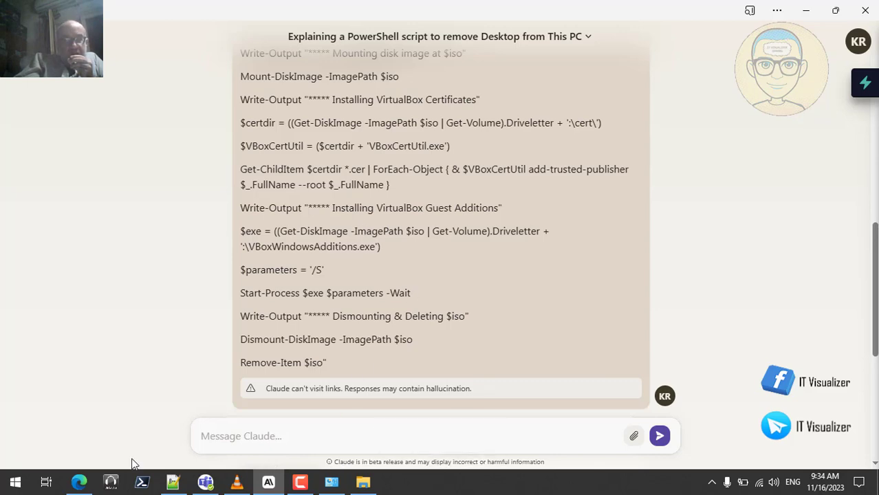
Return to Edge, and minimize both the Edge and Claude windows to get back to the scripts folder.
left_click(81, 485)
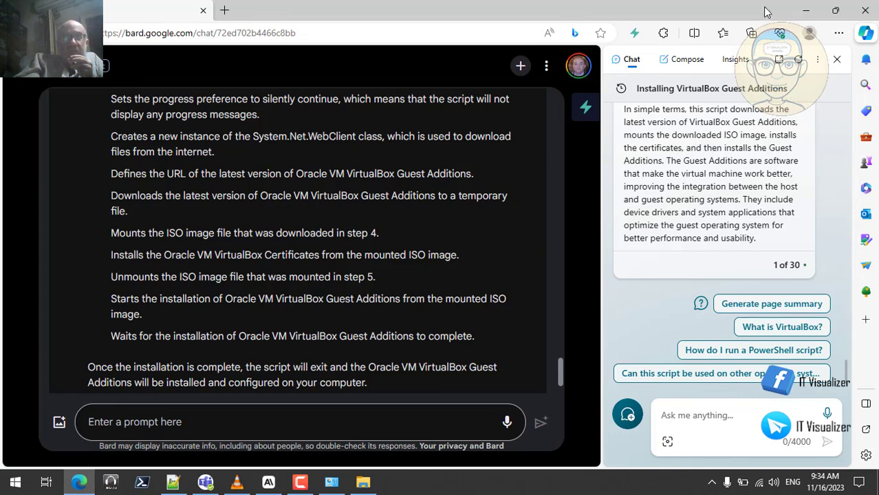
left_click(805, 10)
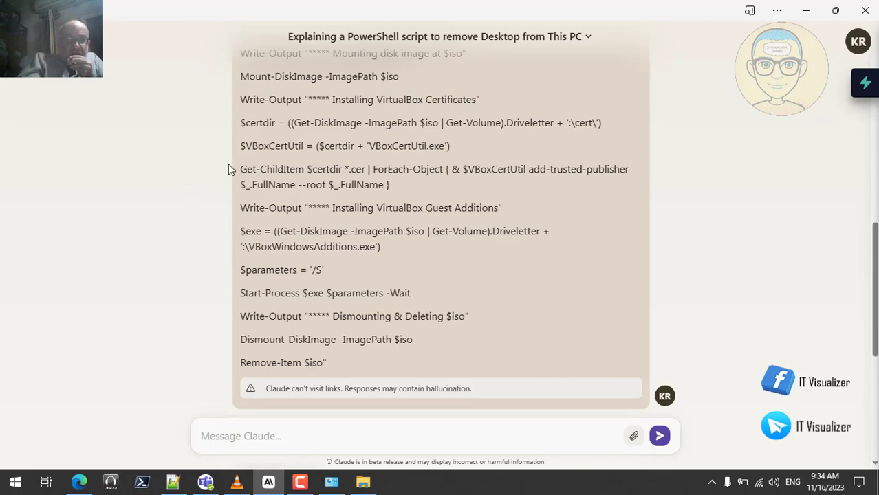
left_click(806, 11)
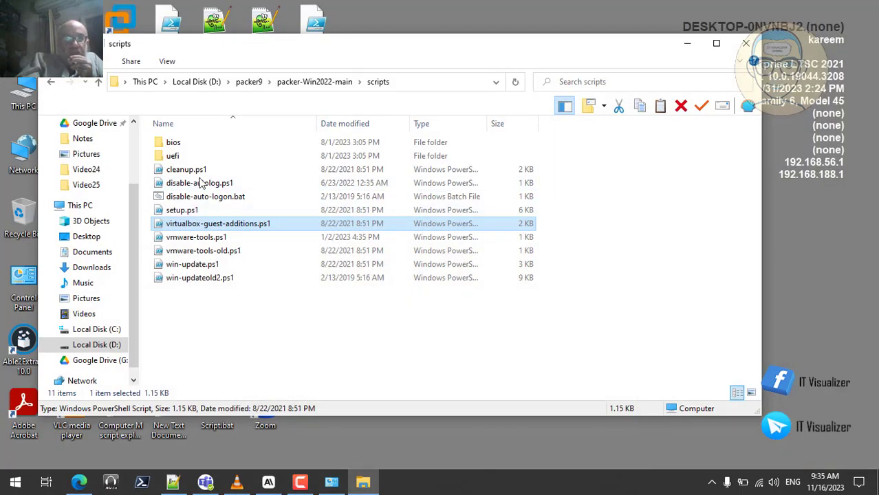
Highlight setup.ps1 and virtualbox-guest-additions.ps1 in turn in the scripts folder, and close the folder window.
left_click(181, 209)
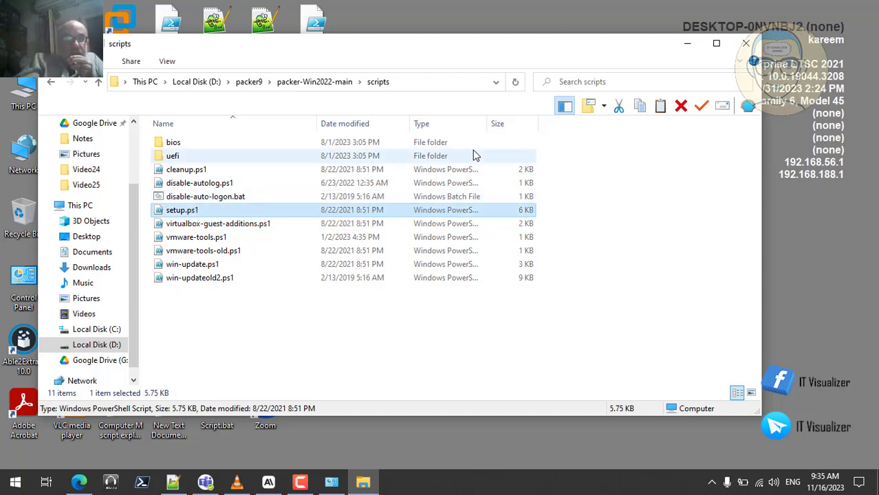
left_click(197, 227)
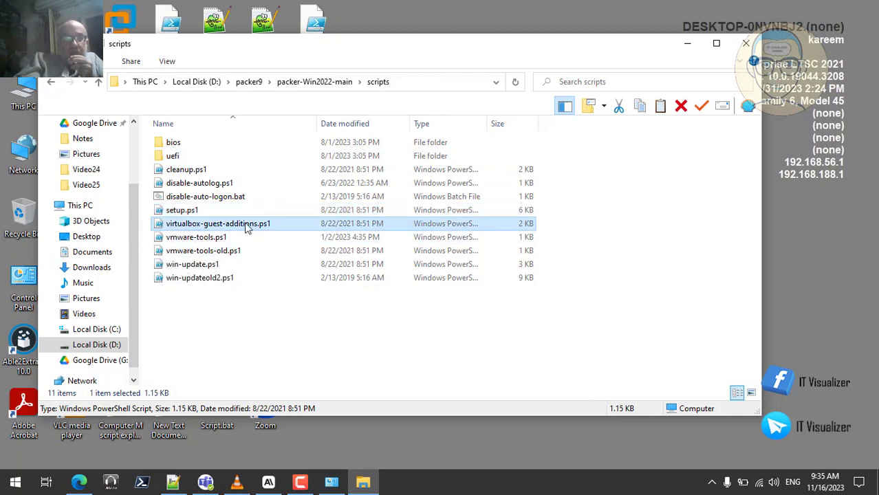
left_click(745, 44)
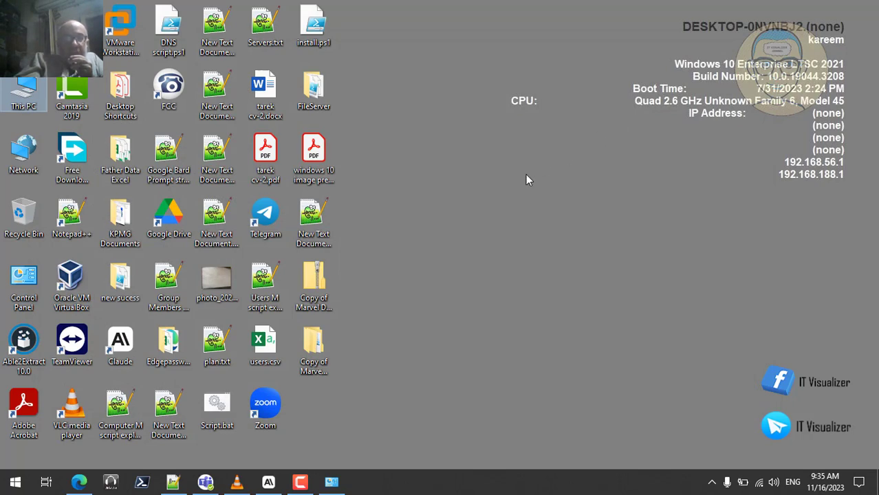
Rename setup.ps1 in the virtual machine's MDTLab setup folder as setuprm.ps1.
left_click(237, 481)
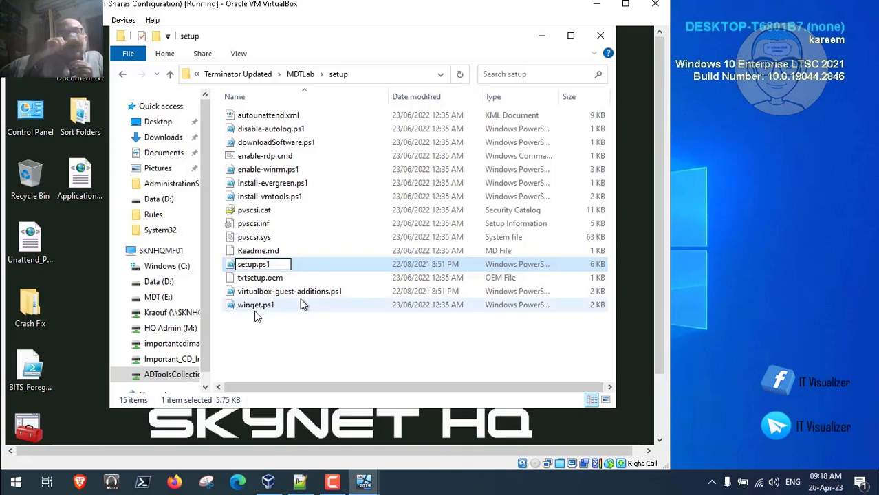
type("rm")
key("Return")
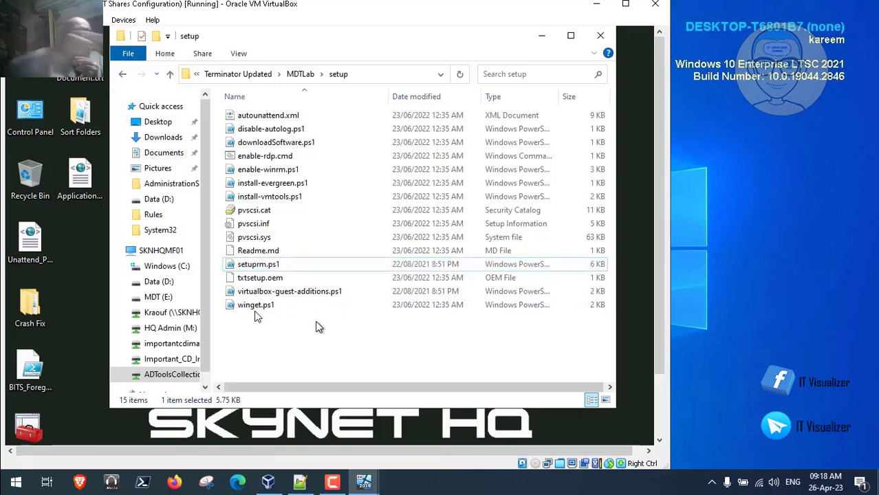
Select virtualbox-guest-additions.ps1 and setuprm.ps1 together in the MDTLab setup folder and bring up the available file actions.
left_click(275, 293)
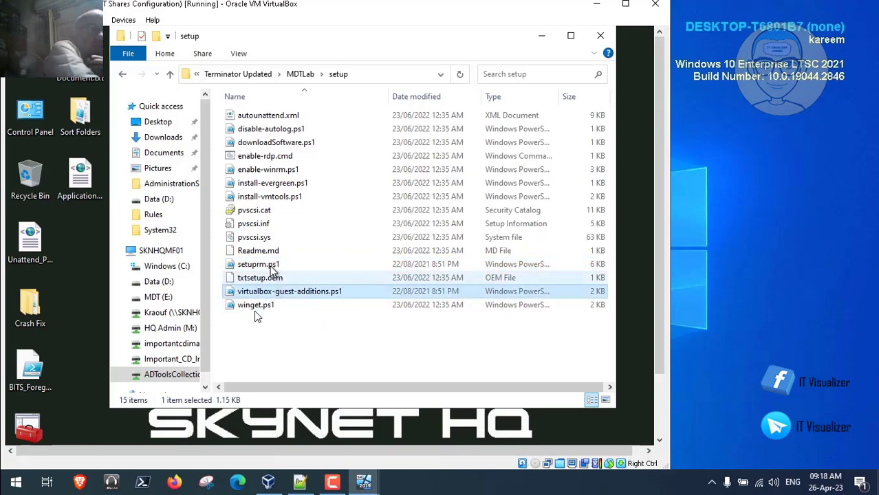
left_click(270, 267, "ctrl")
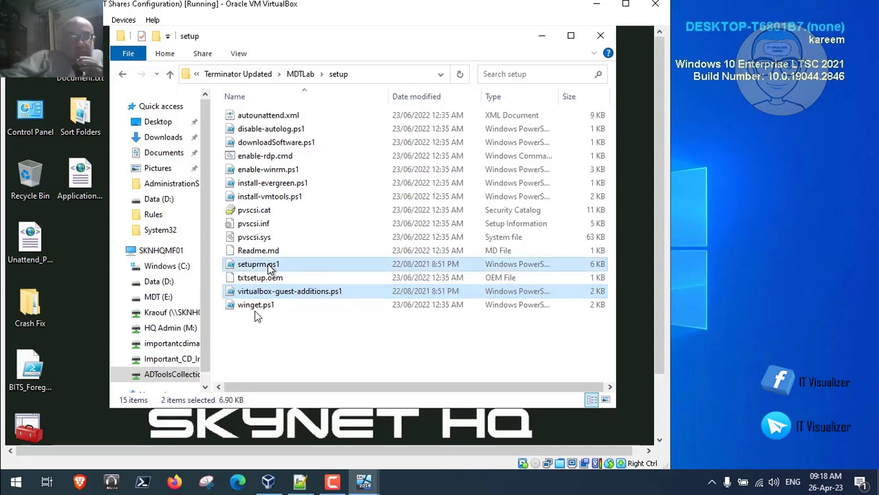
right_click(269, 266)
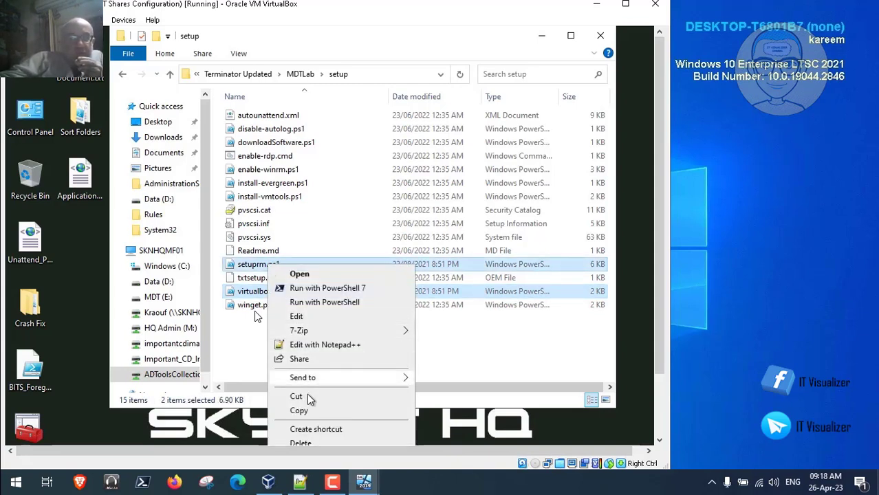
Copy setuprm.ps1 and virtualbox-guest-additions.ps1 from the setup folder into DeploymentShare\Scripts\custom on the MDT (E:) drive.
left_click(302, 411)
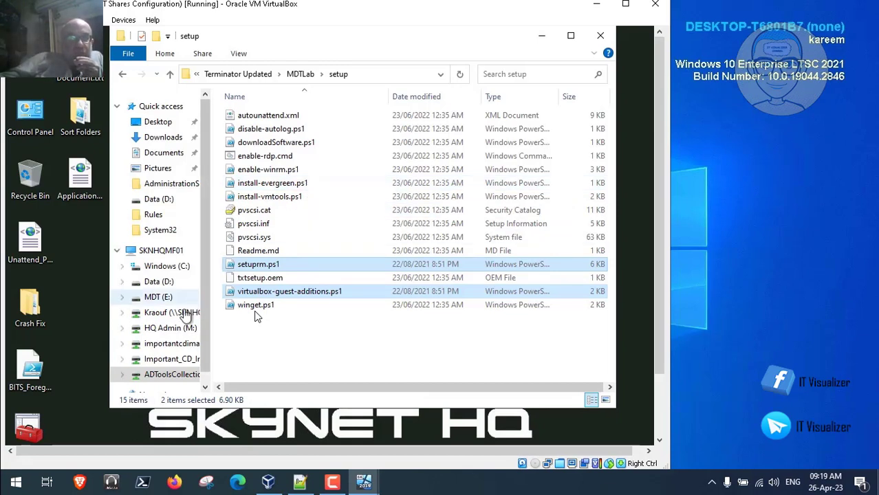
left_click(165, 297)
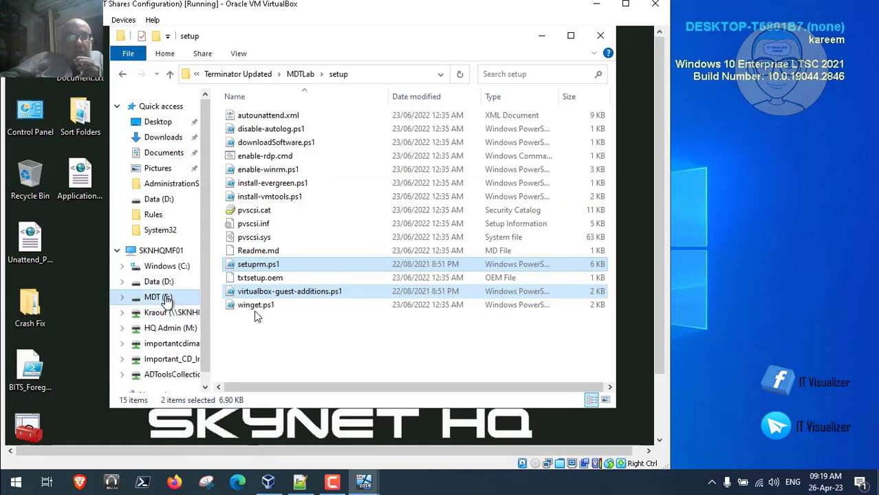
double_click(268, 130)
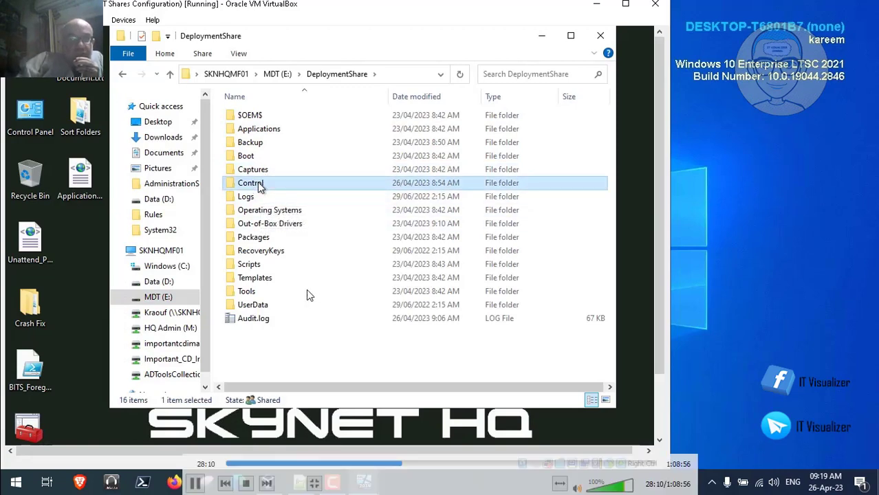
double_click(275, 184)
left_click(289, 74)
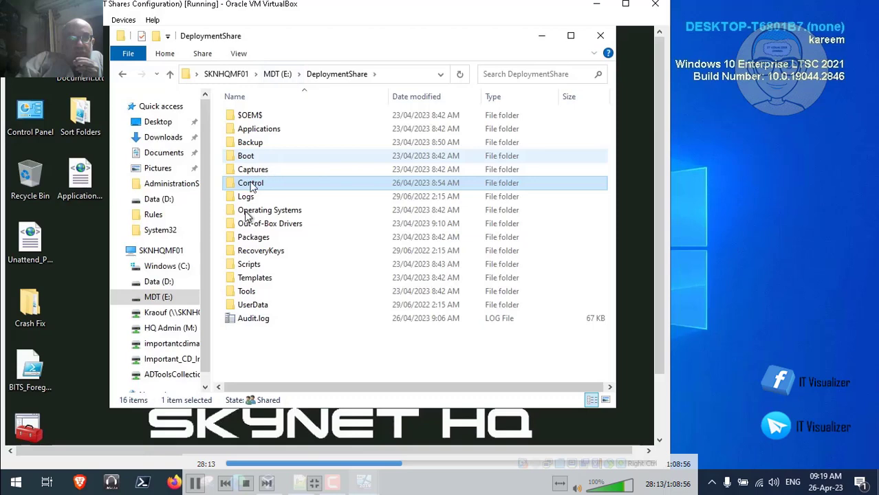
double_click(253, 266)
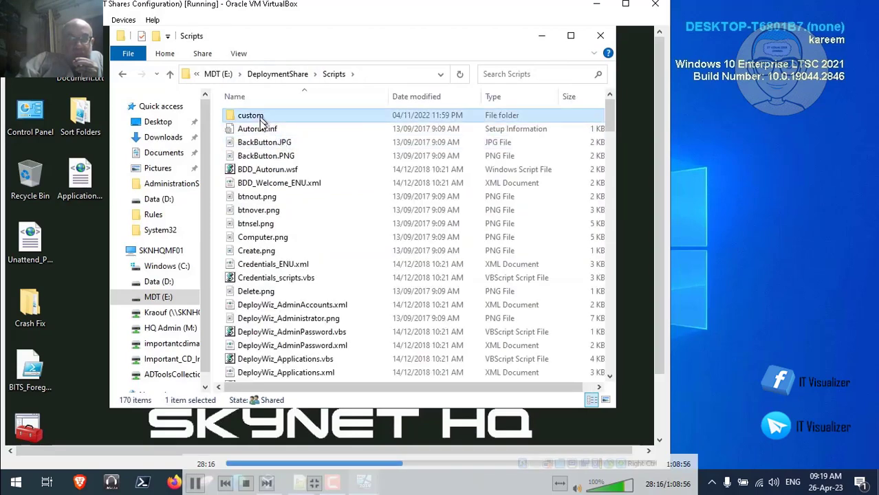
double_click(256, 121)
right_click(284, 182)
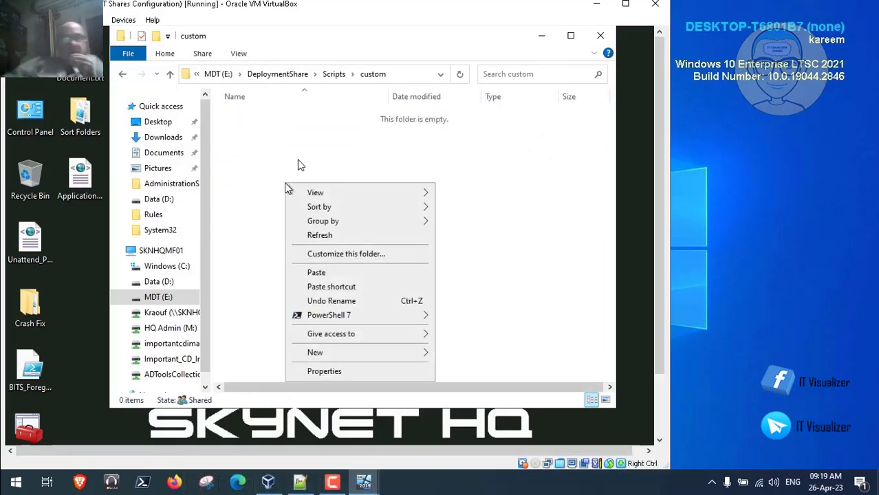
left_click(317, 273)
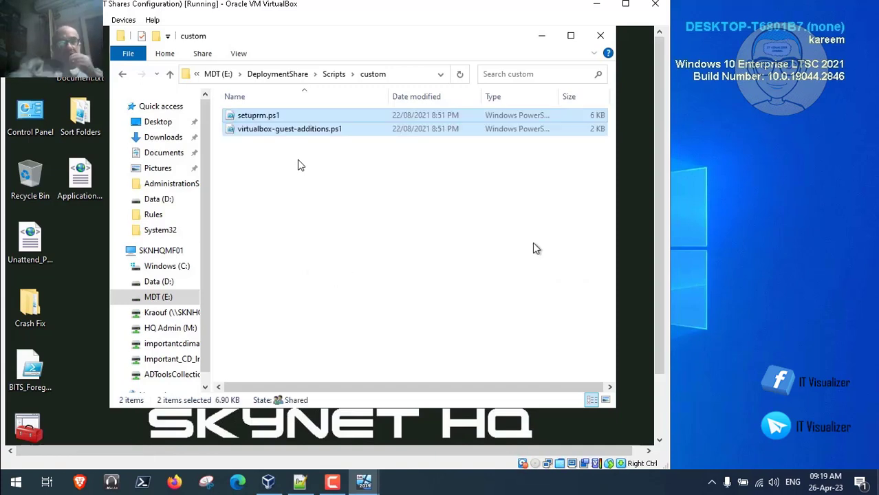
Minimize the file window and open the task sequence of the Windows 10 Pro 22H2 Deployment Task in Deployment Workbench.
left_click(541, 37)
left_click(658, 407)
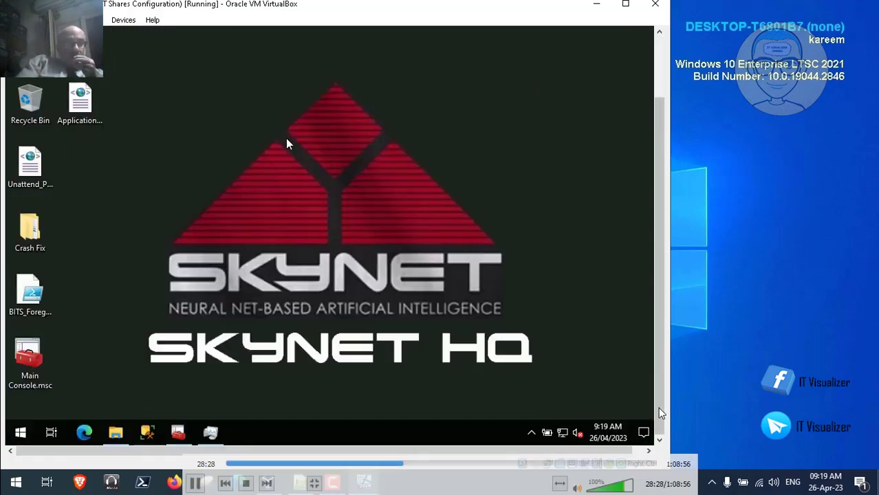
left_click(178, 432)
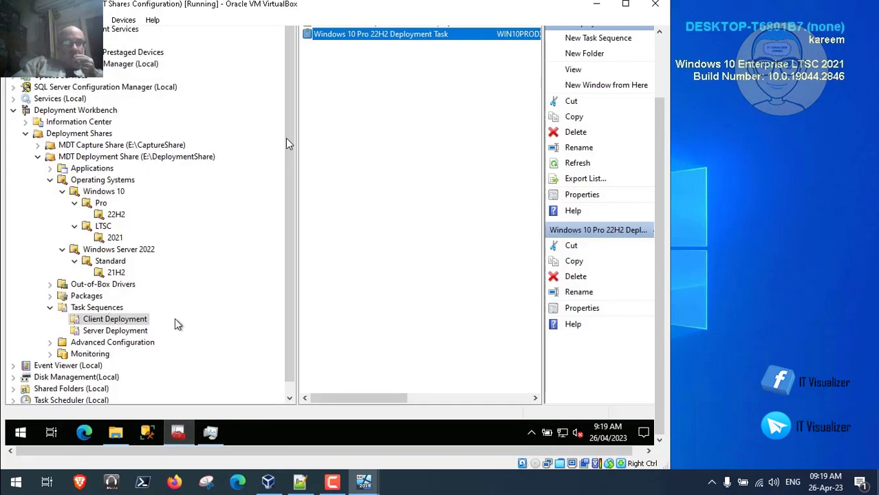
left_click(657, 57)
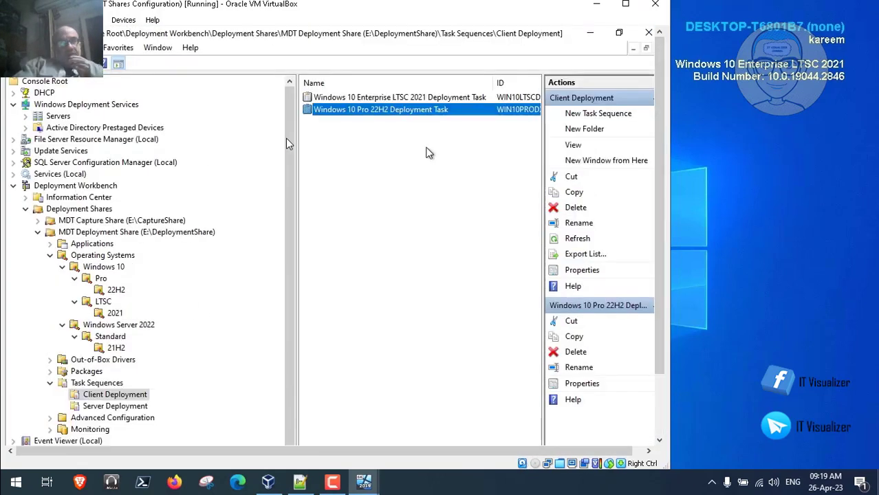
double_click(397, 111)
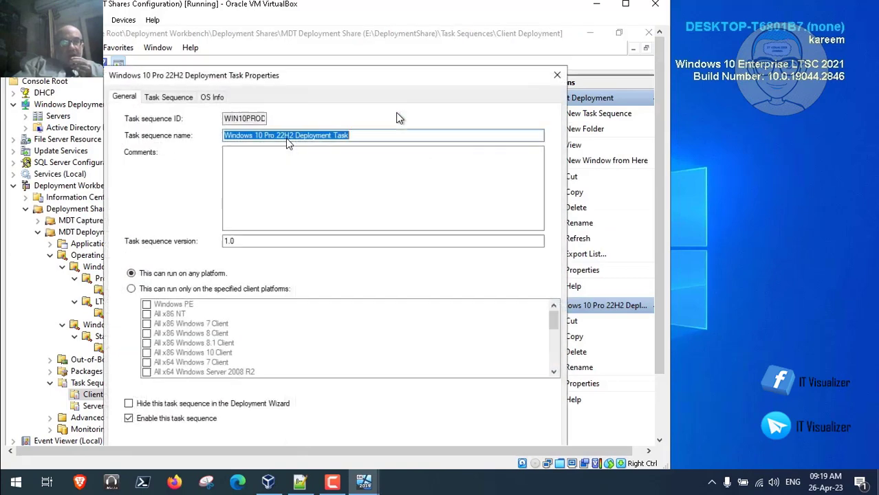
left_click(180, 100)
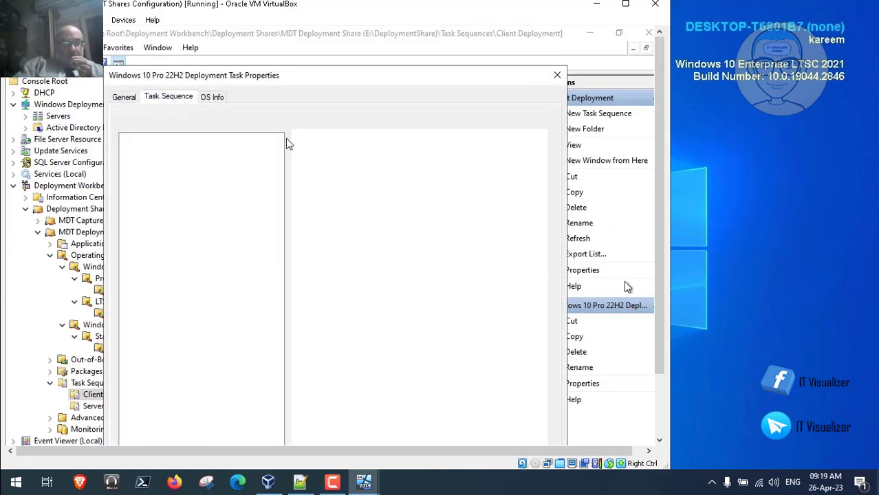
left_click_drag(658, 281, 656, 345)
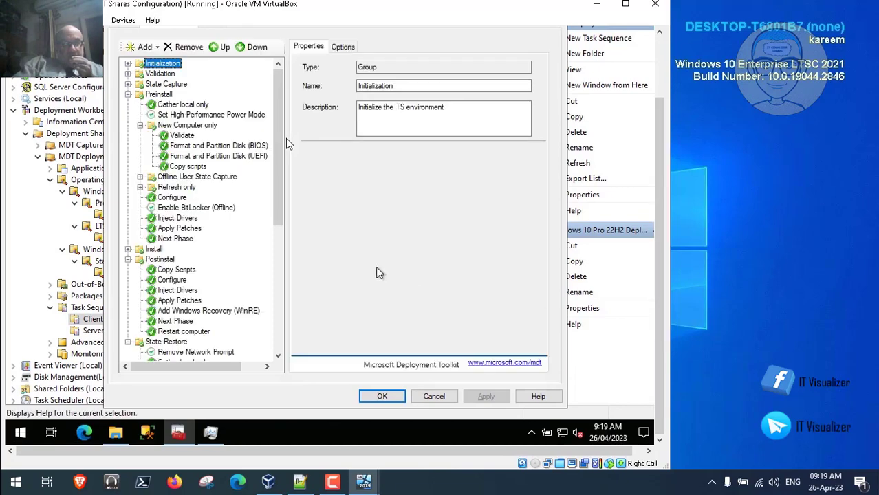
Examine the settings of the State Restore steps Set Balanced Power Mode, Hide Public NTUSER.DAT and Start Menu Layout.
left_click_drag(278, 217, 271, 348)
left_click(216, 303)
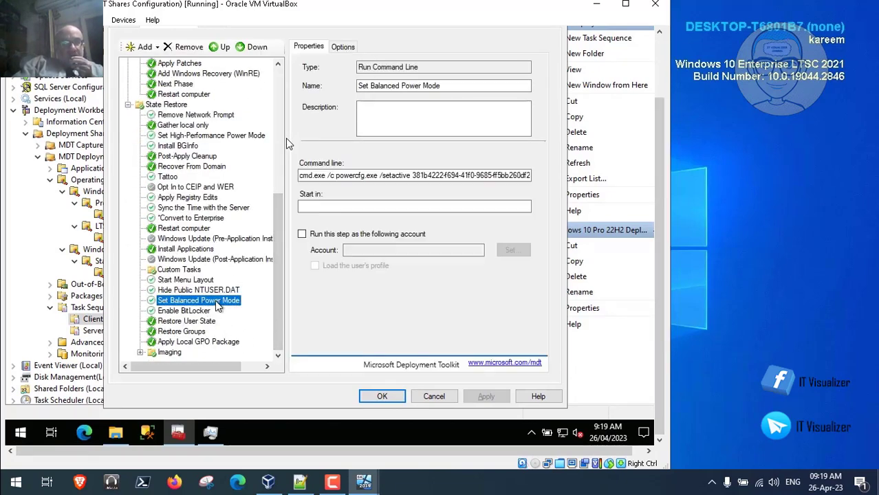
left_click_drag(278, 308, 272, 146)
left_click(153, 48)
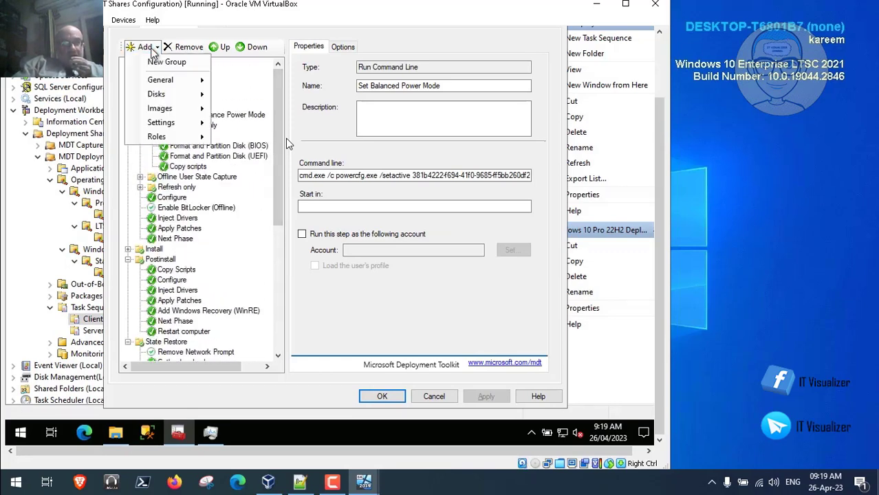
mouse_move(165, 80)
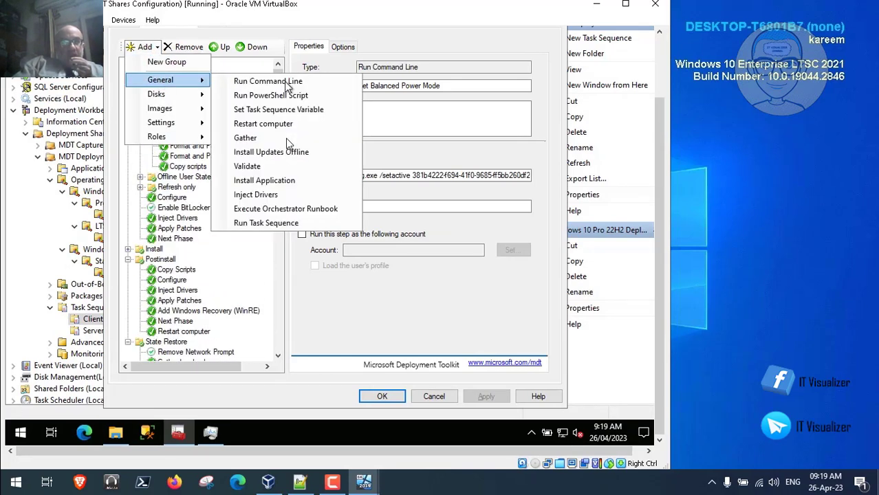
left_click(270, 284)
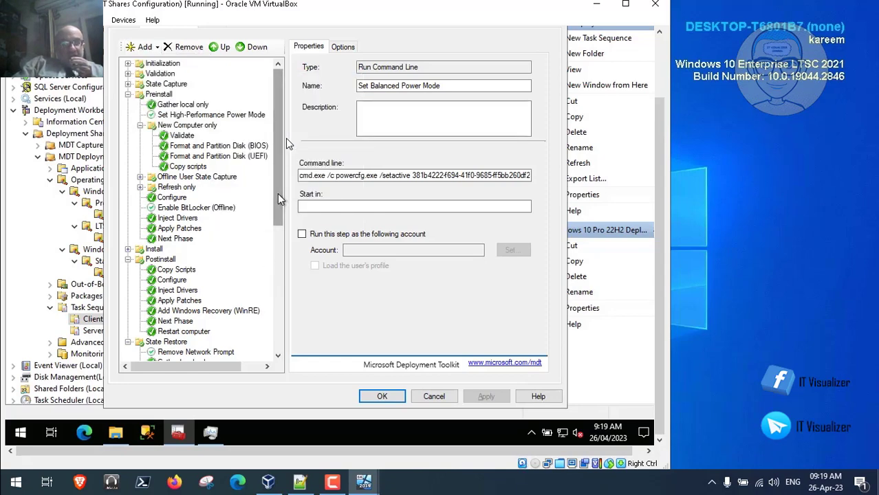
left_click_drag(278, 198, 278, 347)
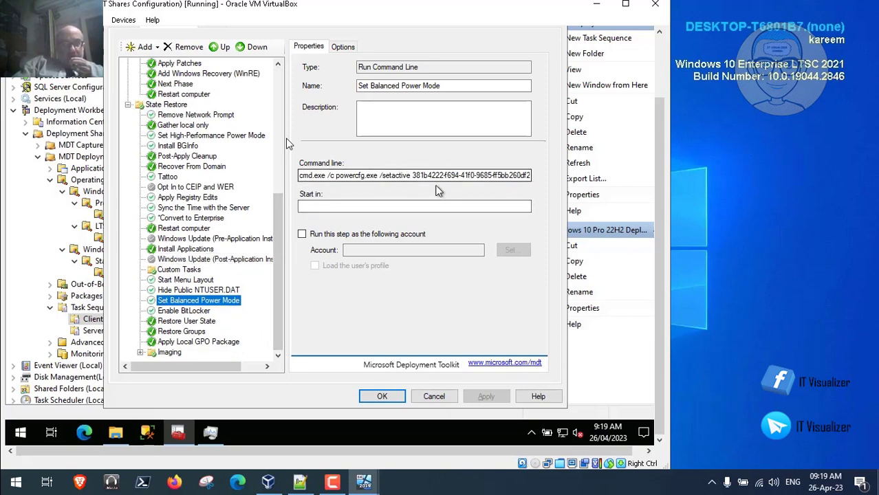
left_click(367, 176)
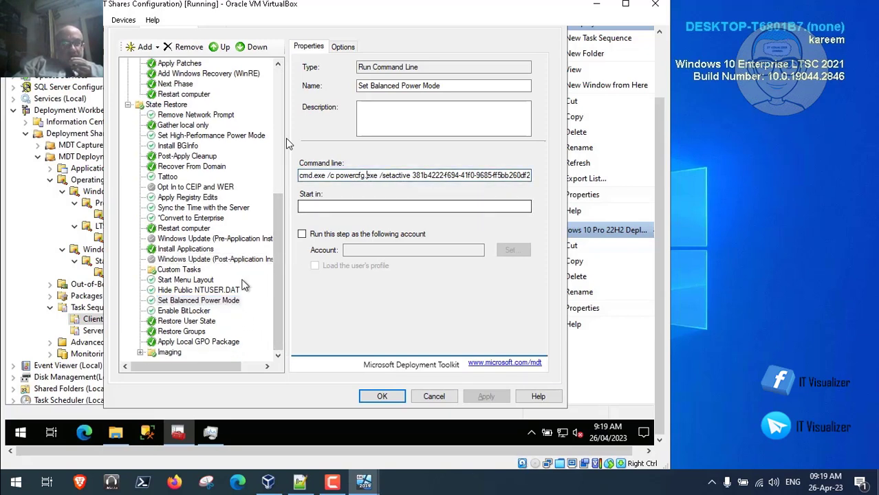
left_click(229, 289)
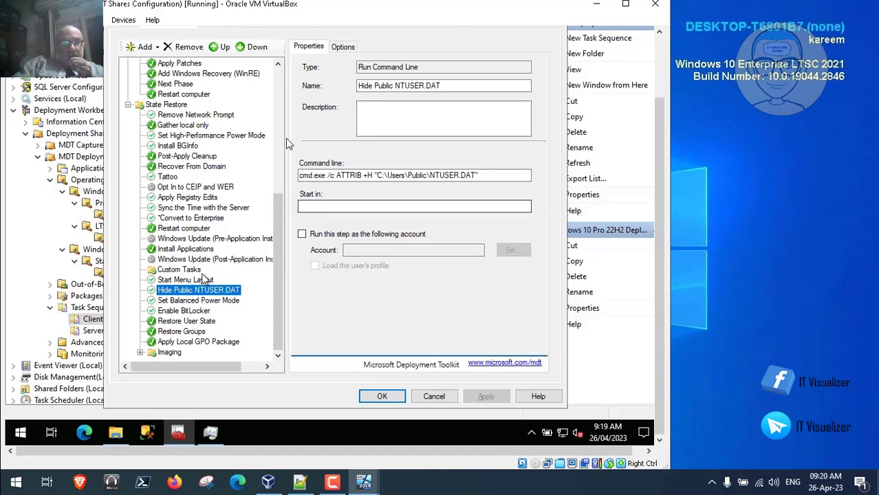
left_click(204, 279)
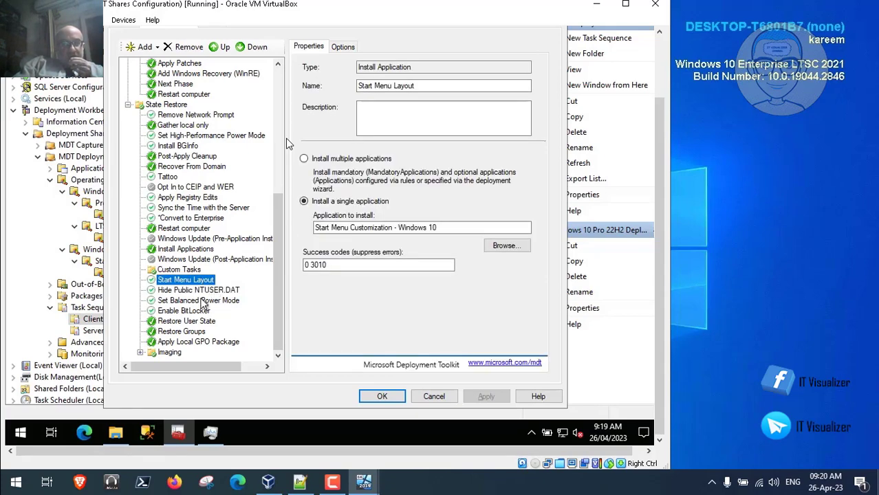
left_click(200, 301)
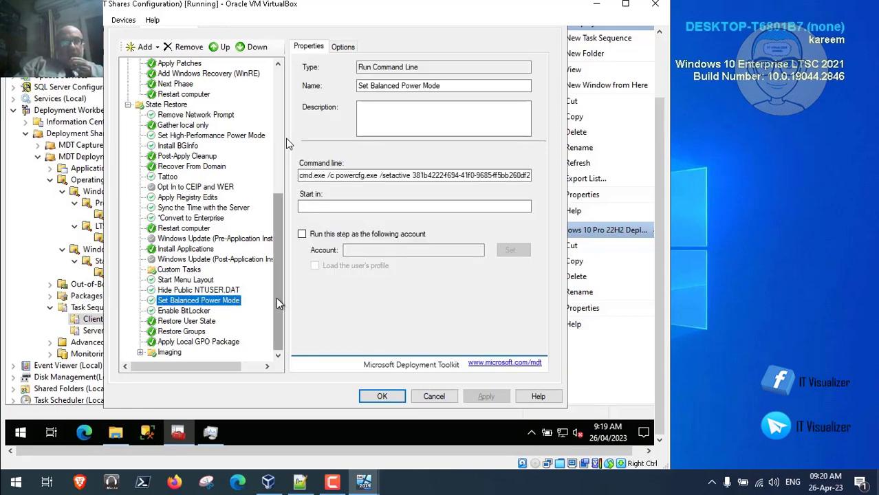
left_click_drag(275, 297, 279, 154)
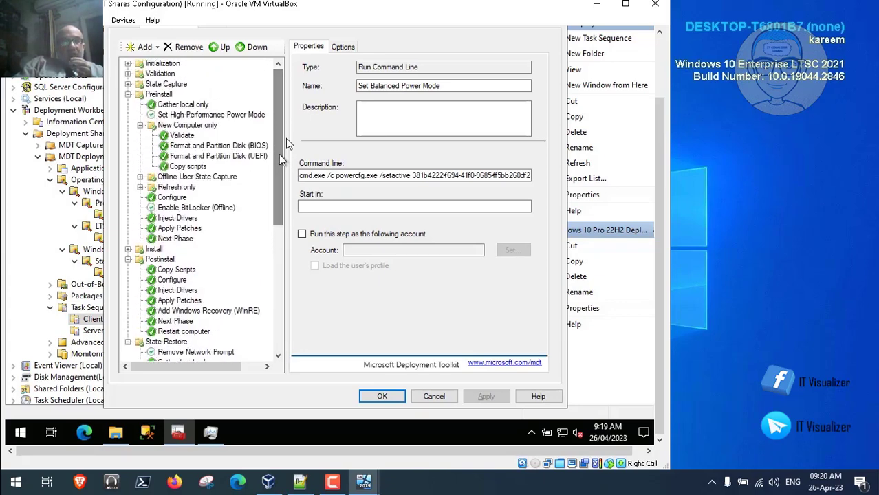
Switch to Notepad++, open the recent file Capture - Windows 10.txt and select the Remove Provisioned Applications command line.
left_click(299, 483)
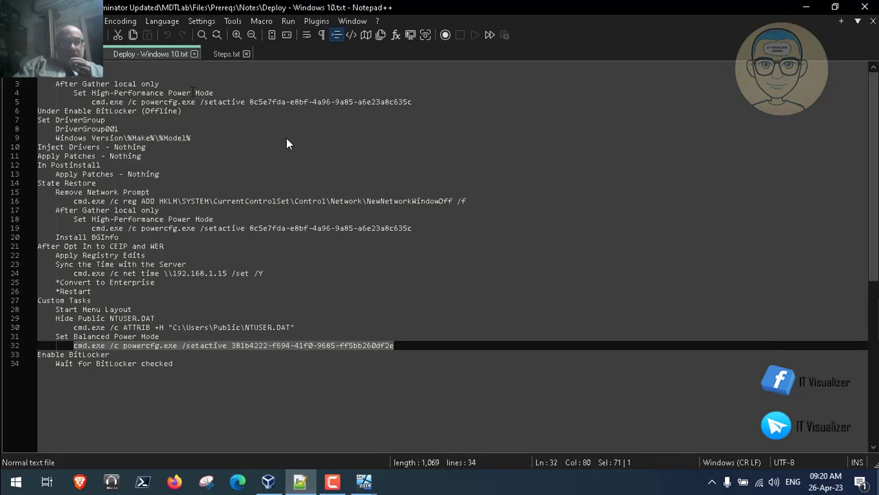
left_click(72, 53)
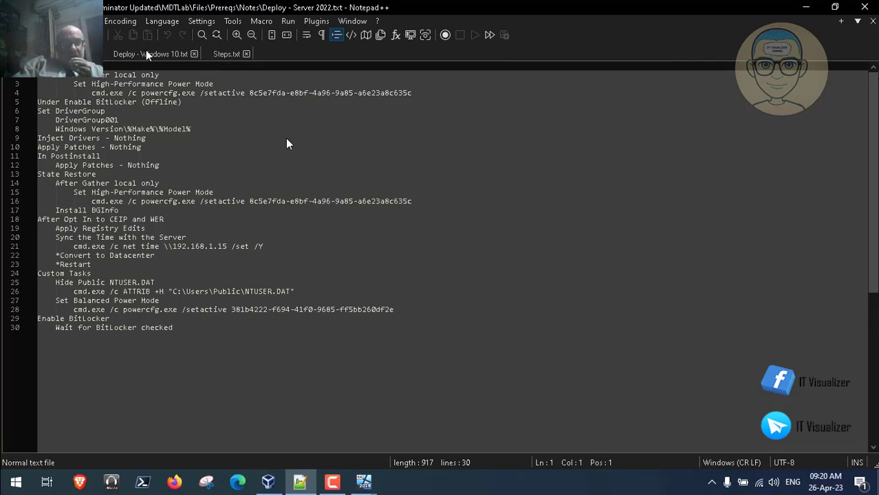
left_click(12, 21)
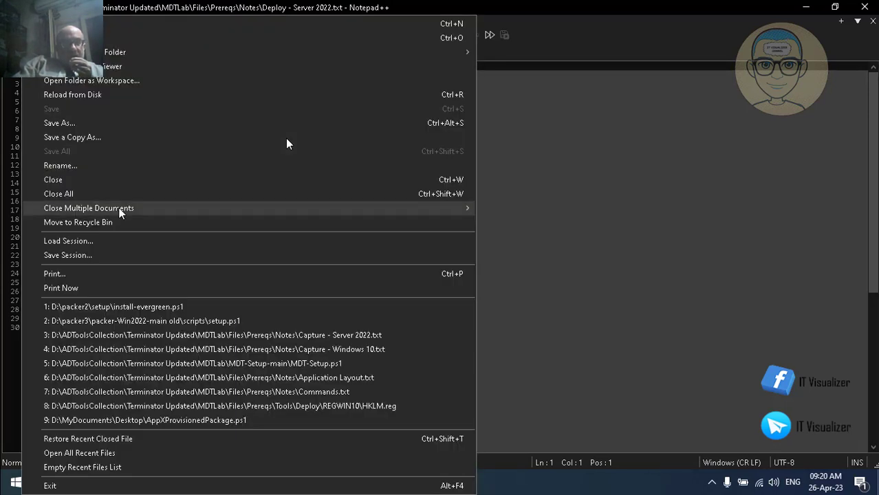
left_click(219, 349)
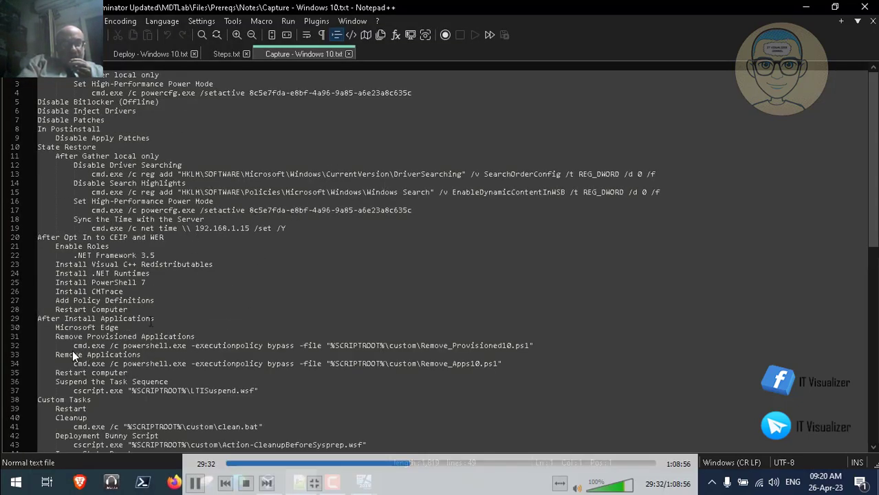
left_click(196, 484)
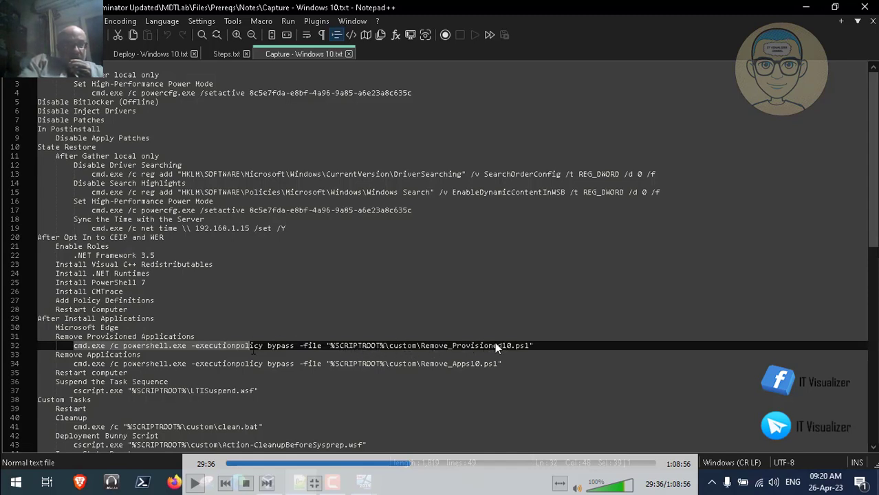
left_click(196, 483)
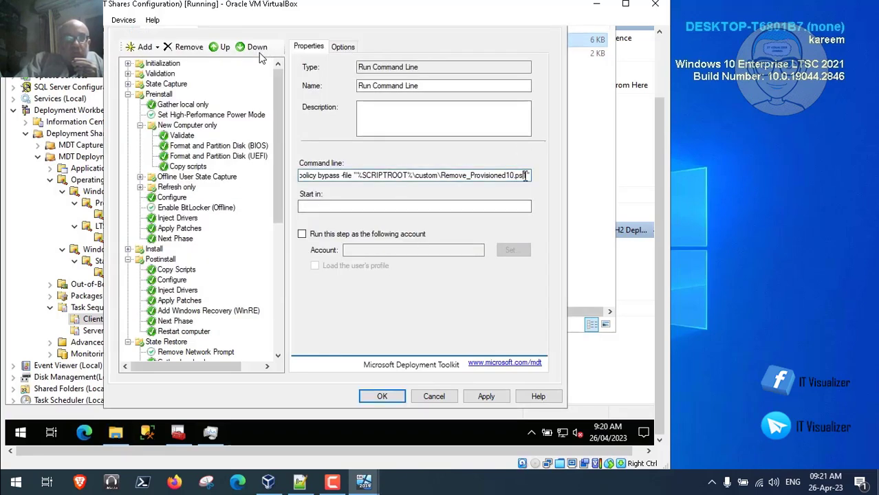
Replace Remove_Provisioned10.ps1 with setuprm.ps1 in the new Run Command Line step's command and check the full command.
key("Left")
key("Left")
key("Left")
key("Left")
key("Left")
key("Left")
key("Left")
key("Left")
key("Left")
key("Left")
key("Left")
key("Left")
key("Left")
key("Left")
key("Left")
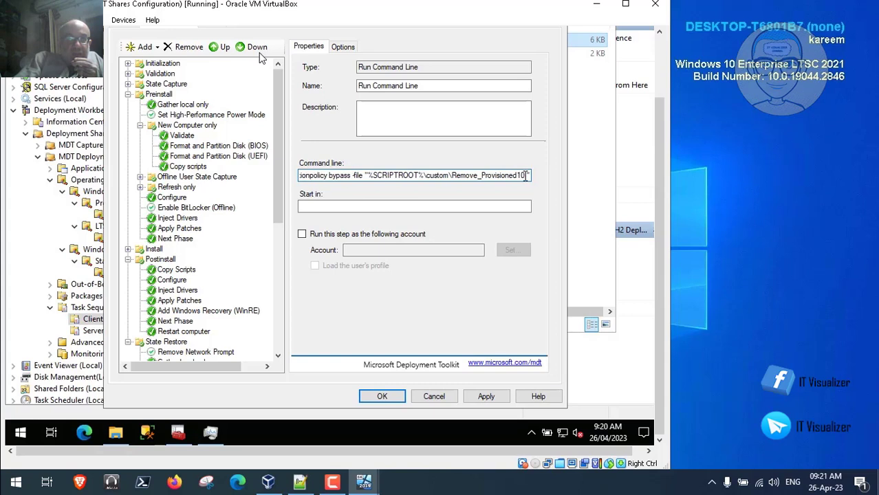
key("Left")
key("Left")
key("Left")
key("Left")
key("Left")
key("Left")
key("Left")
key("Left")
key("Left")
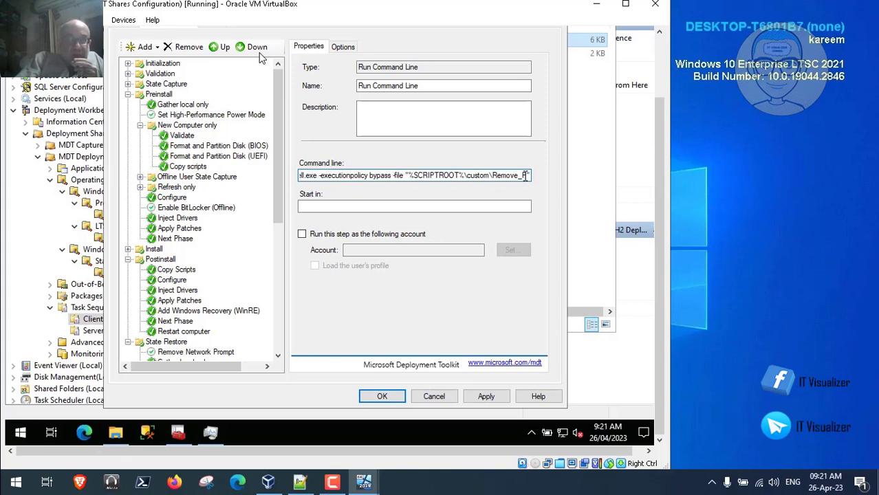
key("Left")
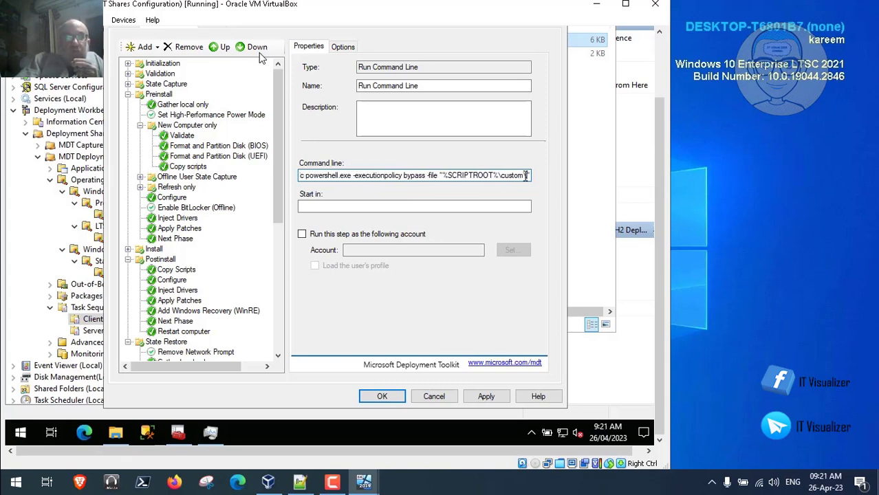
key("End")
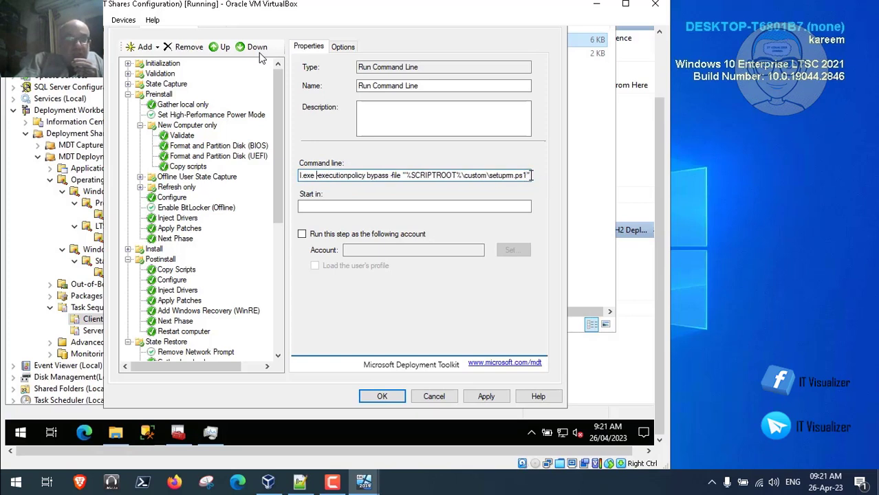
key("Left")
key("Left")
key("Left")
key("Left")
key("Left")
key("Left")
key("Left")
key("Left")
key("Left")
key("Left")
key("Left")
key("Left")
key("Left")
key("Left")
key("Left")
key("Left")
key("Left")
key("Left")
key("Left")
key("Left")
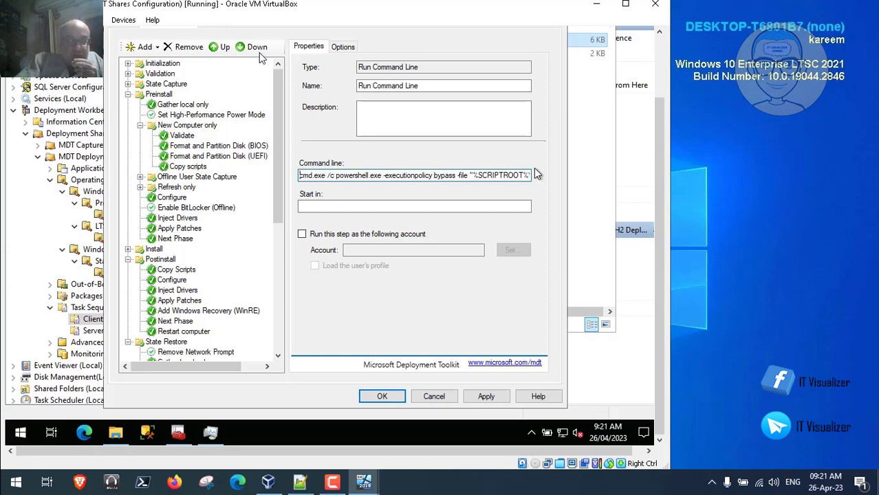
Rename the new Run Command Line step as Workstations Tweaks.
left_click(442, 88)
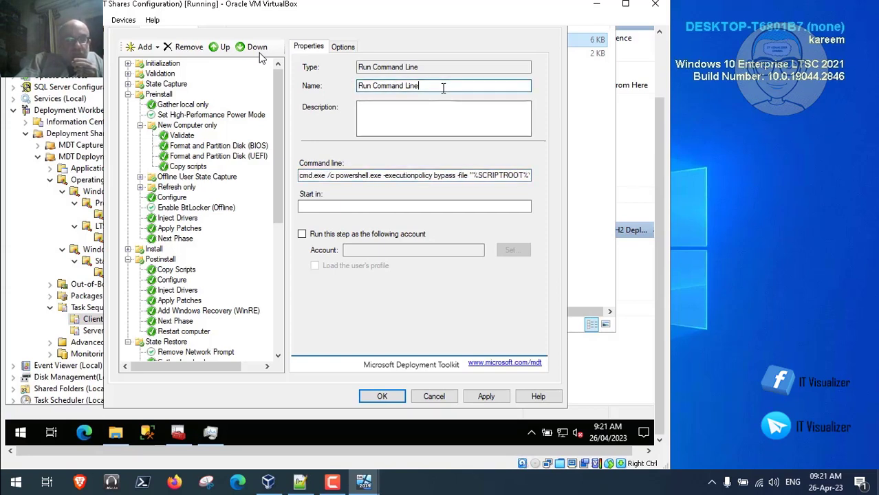
key("BackSpace")
key("BackSpace")
key("BackSpace")
key("BackSpace")
key("BackSpace")
key("BackSpace")
key("BackSpace")
key("BackSpace")
key("BackSpace")
key("BackSpace")
key("BackSpace")
key("BackSpace")
key("BackSpace")
key("BackSpace")
key("BackSpace")
type("Workstations Tweaks")
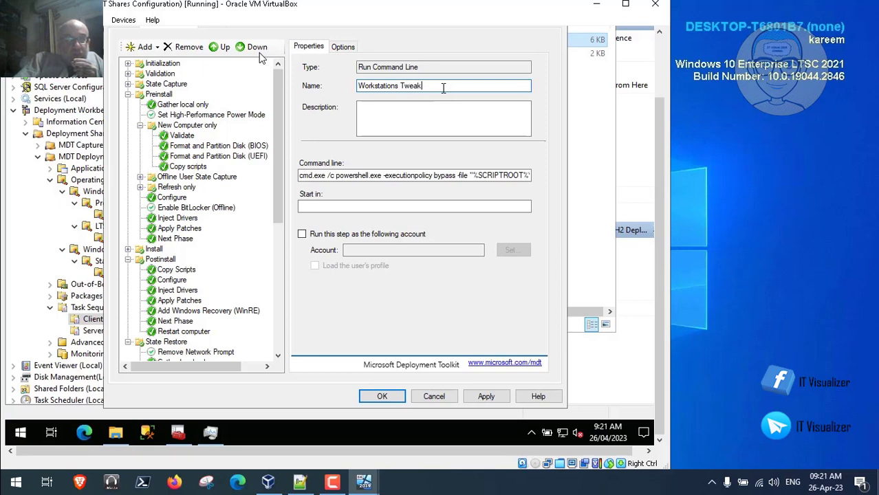
Enable Continue on error for the Workstations Tweaks step and apply the task sequence changes.
left_click(343, 47)
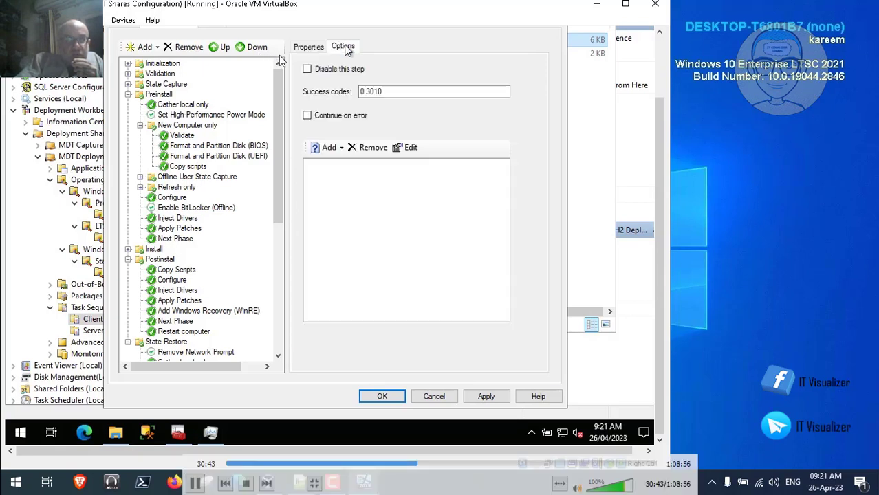
left_click(307, 116)
left_click_drag(278, 151, 275, 251)
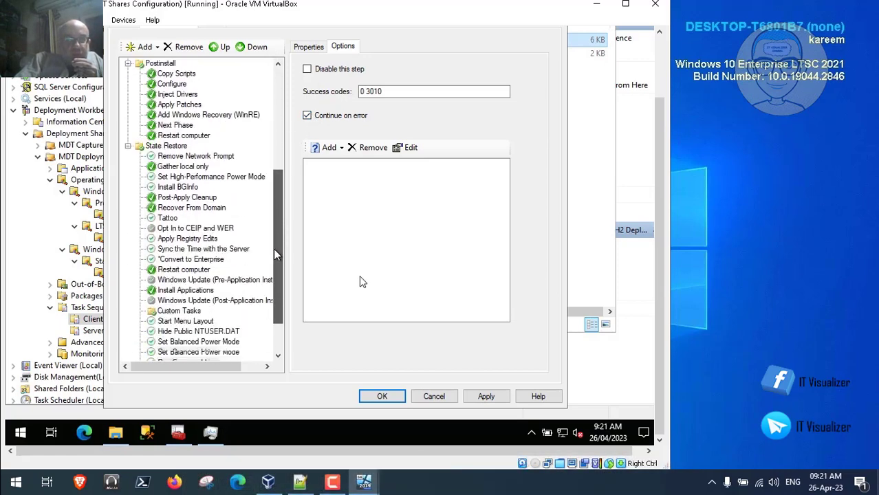
left_click(486, 397)
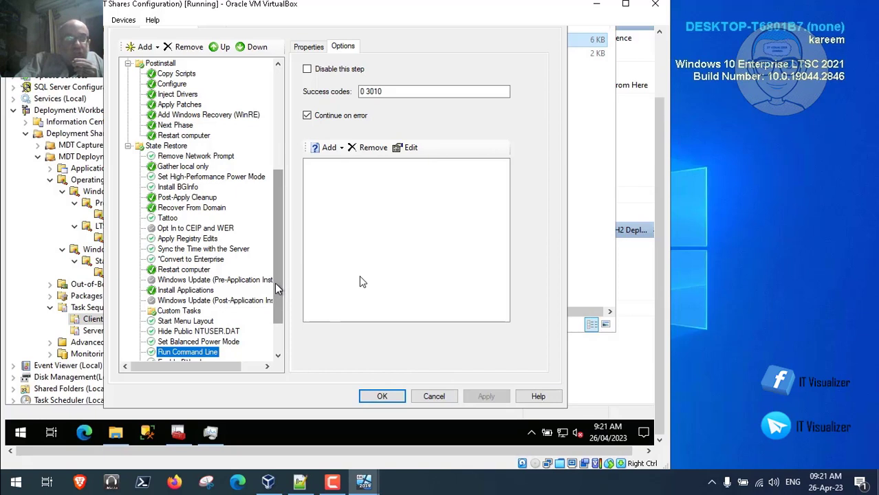
Review the Workstations Tweaks step under State Restore and read its command line through to the end.
left_click_drag(278, 288, 278, 310)
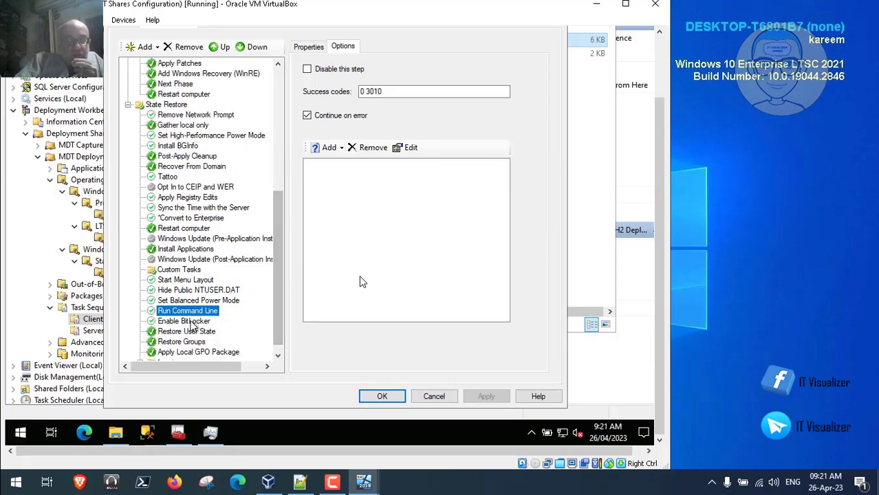
left_click(193, 321)
left_click(199, 312)
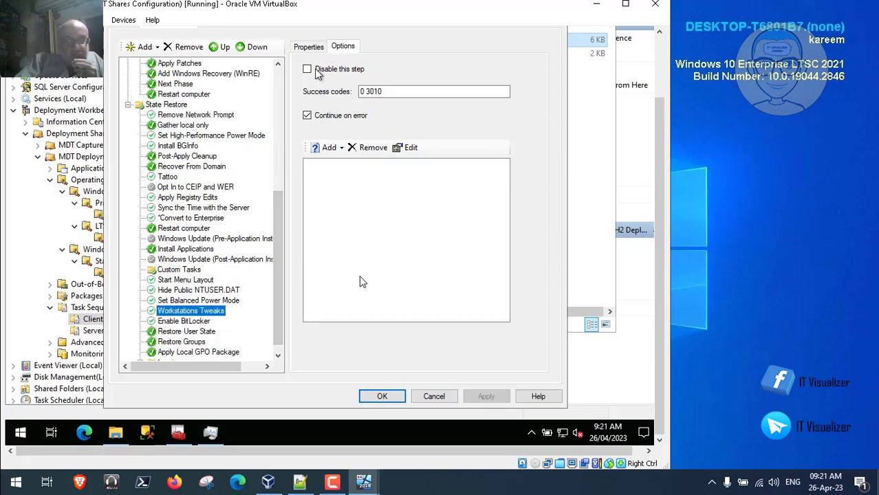
left_click(308, 47)
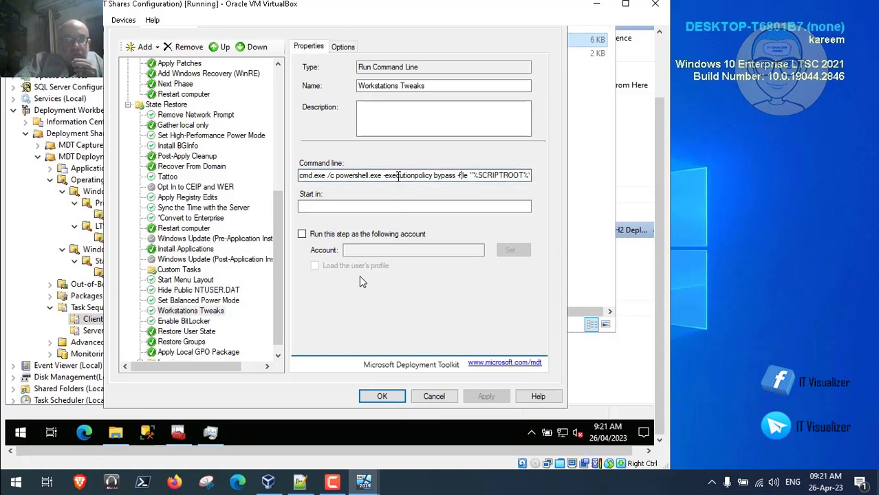
key("Right")
key("Right")
key("Right")
key("Right")
key("Right")
key("Right")
key("Right")
key("Right")
key("Right")
key("Right")
key("Right")
key("Right")
key("Right")
key("Right")
key("Right")
key("Right")
key("Right")
key("Right")
key("Right")
key("Right")
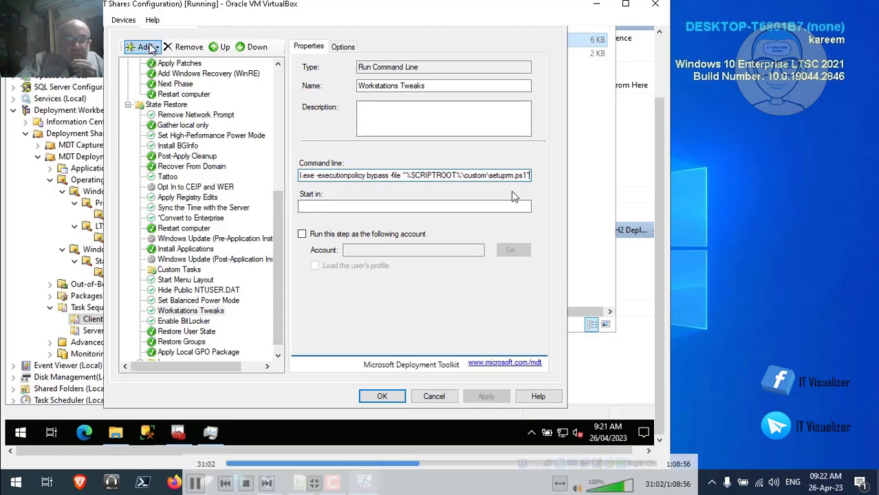
Add another general Run Command Line step directly after Workstations Tweaks.
left_click(153, 46)
mouse_move(168, 81)
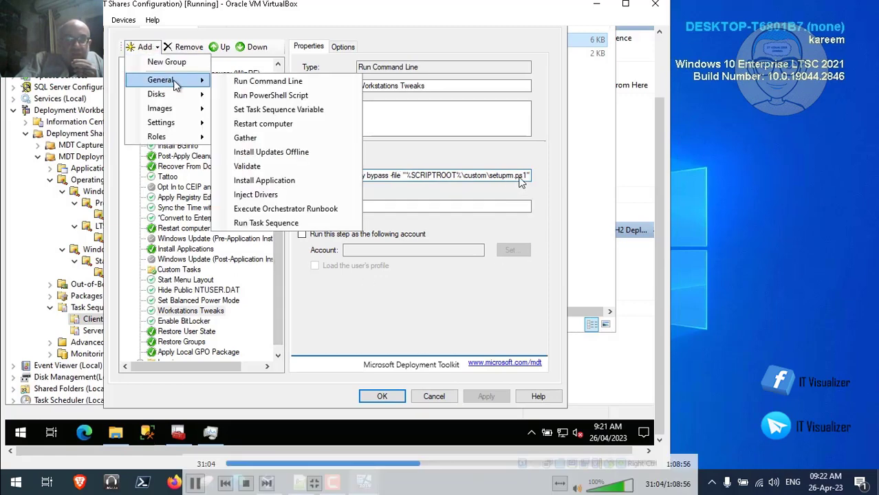
left_click(279, 83)
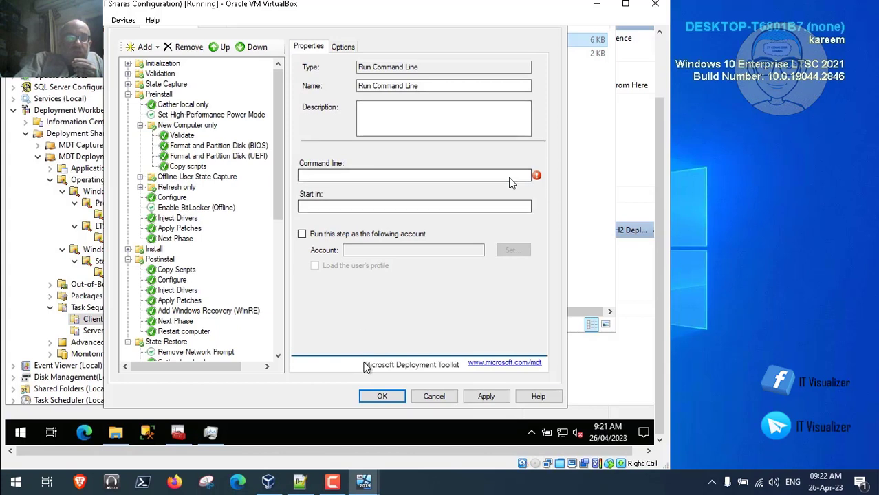
left_click(328, 175)
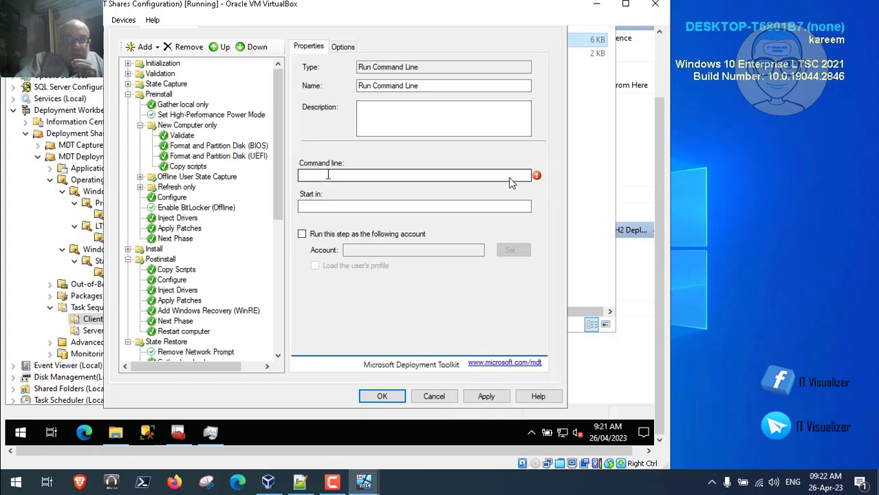
type("setupm.ps1")
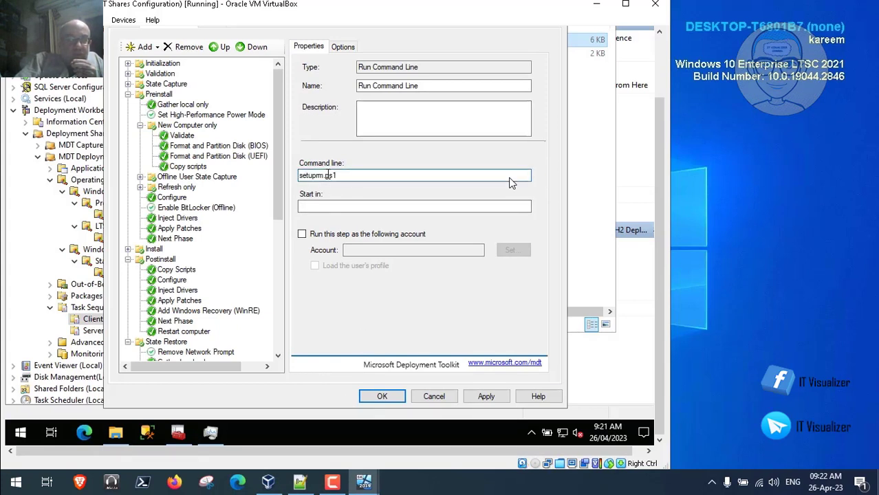
key("BackSpace")
key("BackSpace")
key("BackSpace")
key("BackSpace")
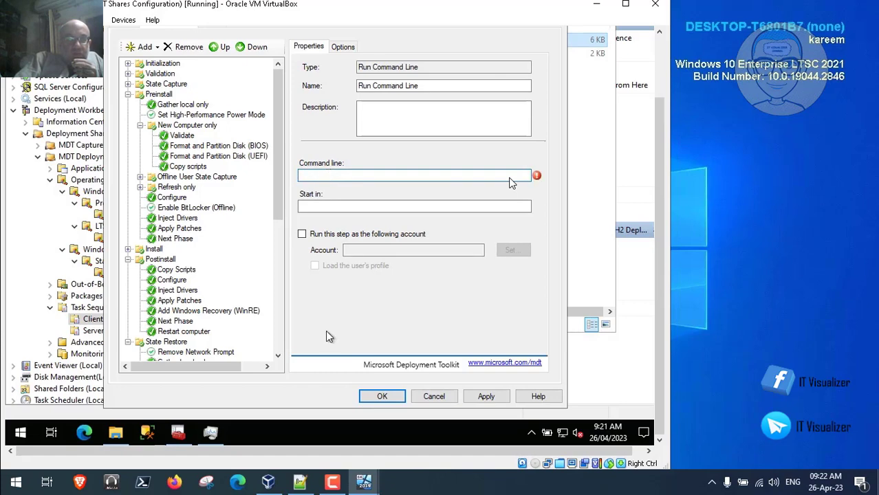
Copy the Remove_Provisioned10.ps1 command from Capture - Windows 10.txt in Notepad++ into the new step's command line in Deployment Workbench.
left_click(300, 482)
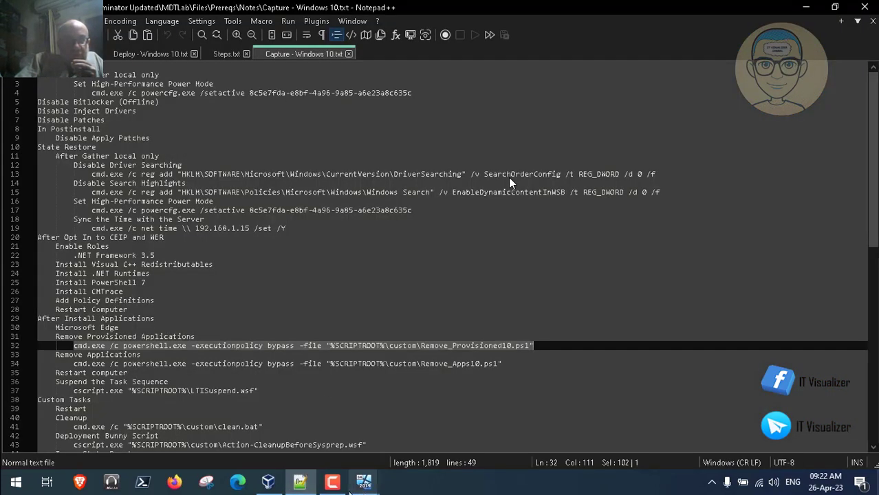
left_click(301, 483)
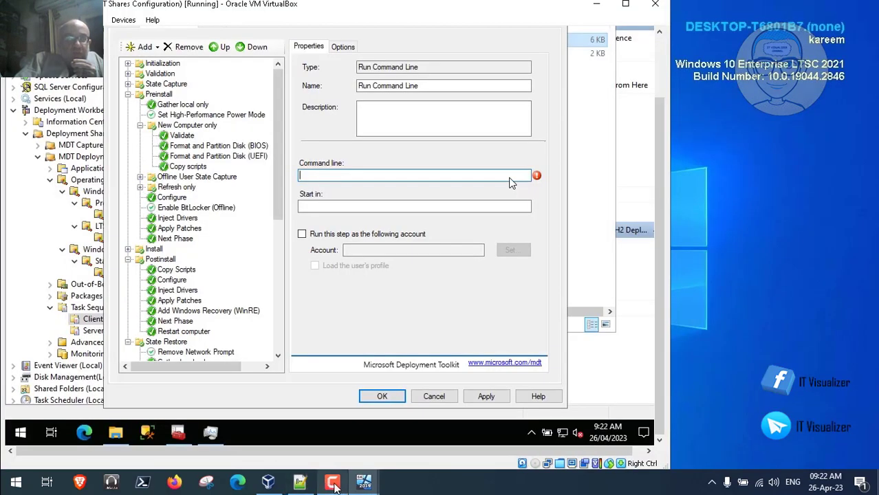
left_click(332, 482)
left_click(332, 482)
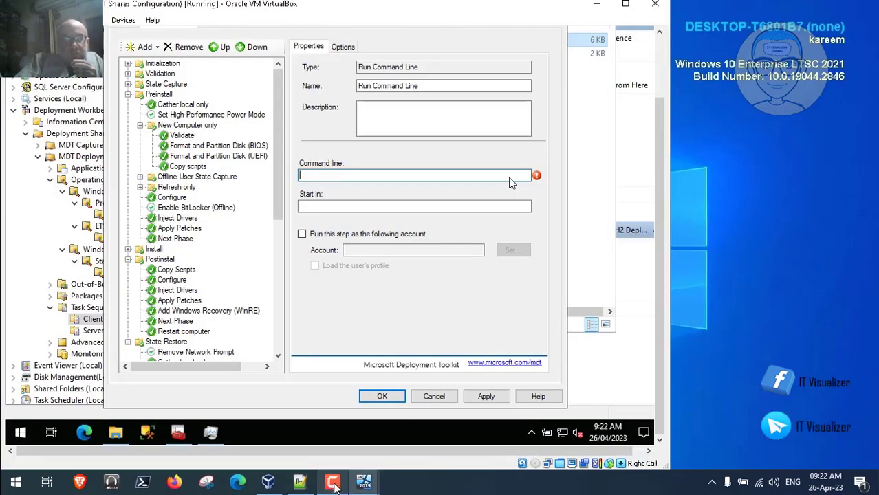
key("ctrl+v")
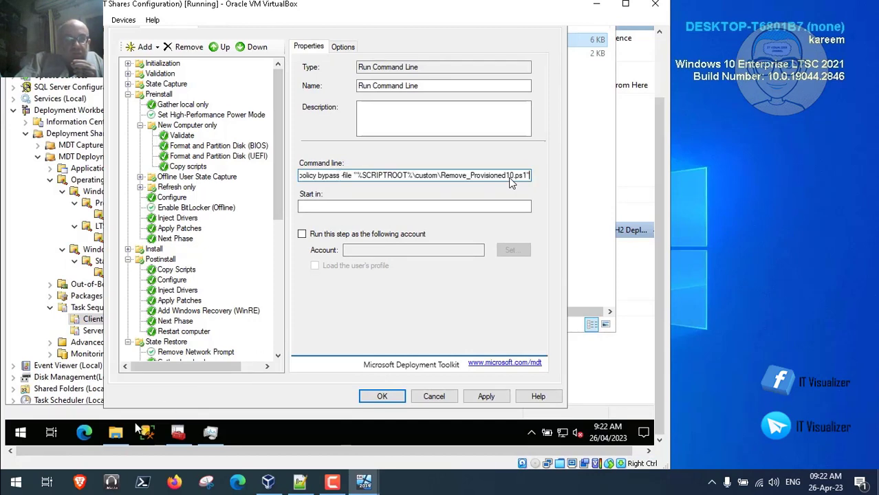
Switch to File Explorer, copy the file name virtualbox-guest-additions.ps1 without renaming the file, and return to the task sequence.
left_click(116, 433)
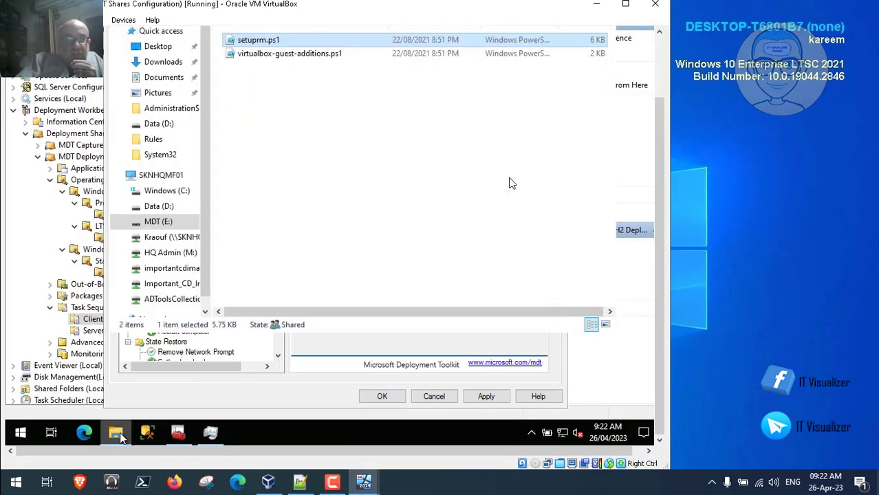
right_click(309, 55)
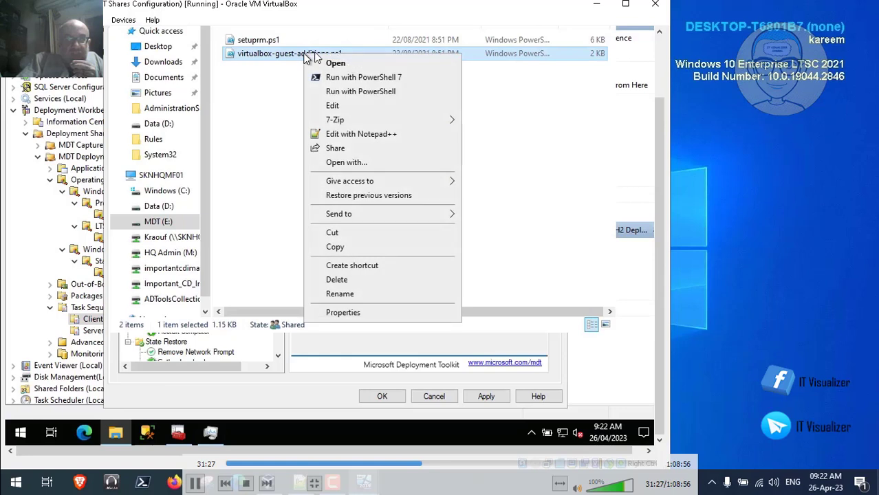
left_click(367, 295)
left_click_drag(345, 53, 251, 49)
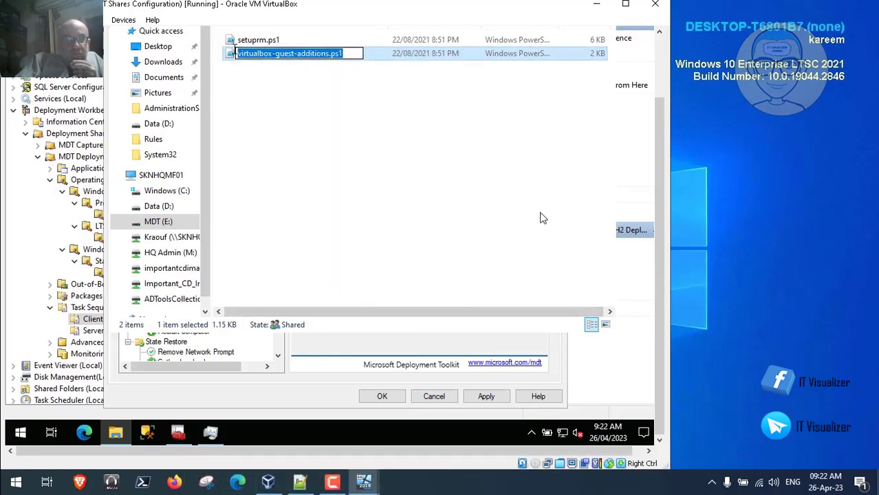
left_click(352, 328)
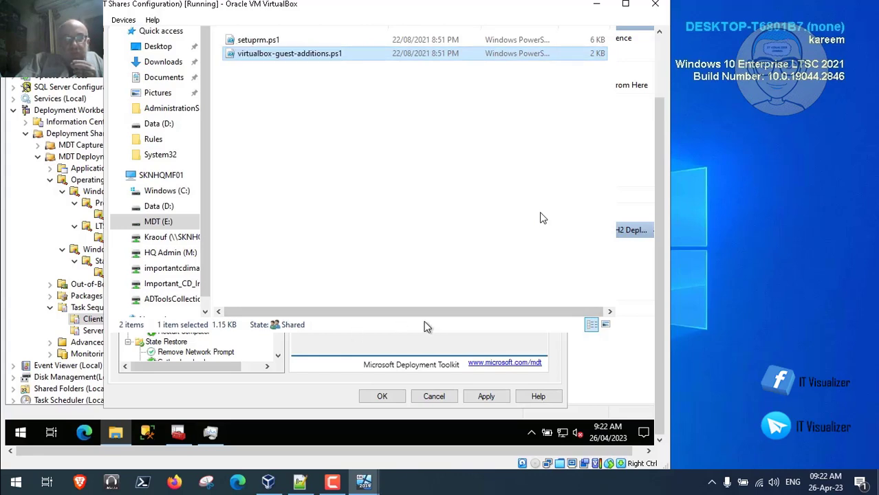
left_click(400, 351)
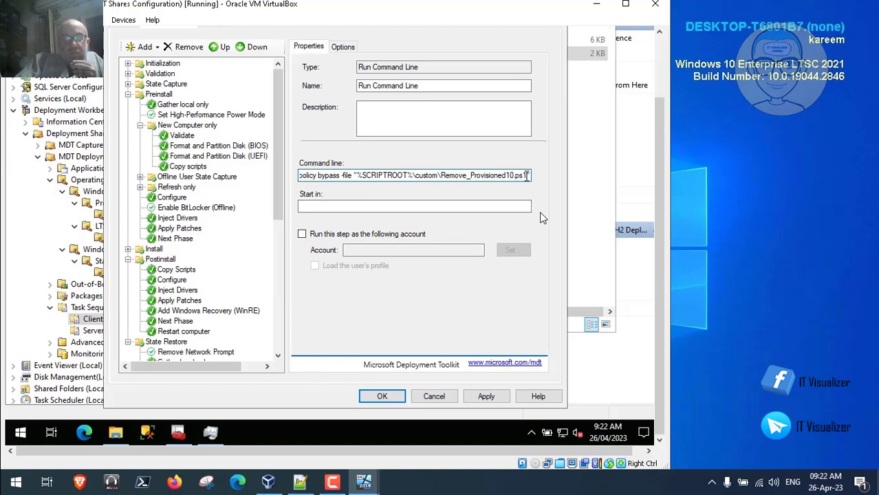
Replace Remove_Provisioned10.ps1 with virtualbox-guest-additions.ps1 in the new Run Command Line step's command.
left_click(527, 175)
key("BackSpace")
key("BackSpace")
key("BackSpace")
key("BackSpace")
key("BackSpace")
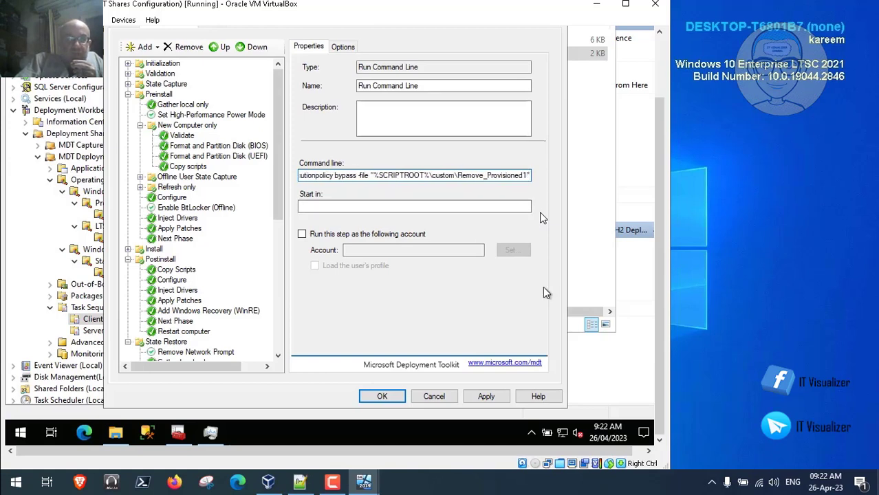
key("BackSpace")
key("BackSpace")
key("BackSpace")
key("BackSpace")
key("BackSpace")
key("BackSpace")
key("BackSpace")
key("BackSpace")
key("BackSpace")
key("BackSpace")
key("BackSpace")
key("BackSpace")
key("BackSpace")
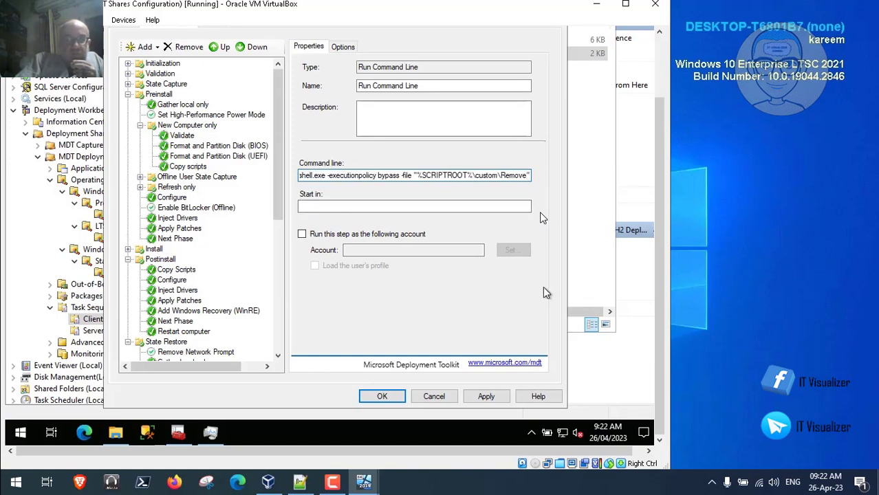
key("BackSpace")
key("BackSpace")
key("BackSpace")
key("BackSpace")
key("BackSpace")
key("BackSpace")
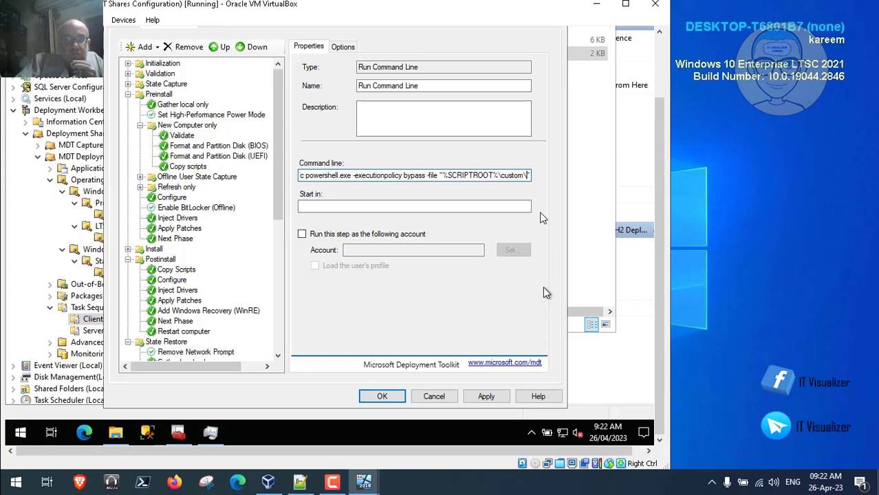
type("virtualbox-guest-additions.ps1")
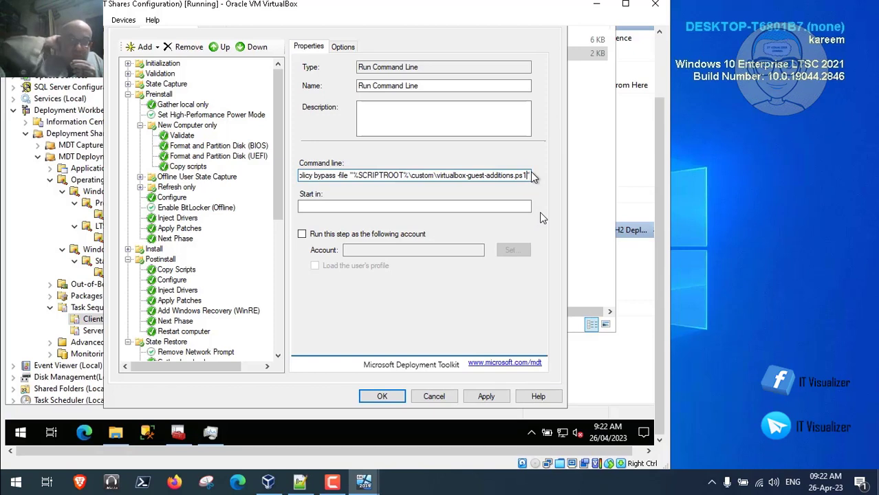
Check the full virtualbox-guest-additions.ps1 command from its end back to its beginning.
key("Left")
key("Left")
key("Left")
key("Left")
key("Left")
key("Left")
key("Left")
key("Left")
key("Left")
key("Left")
key("Left")
key("Left")
key("Left")
key("Left")
key("Left")
key("Left")
key("Left")
key("Left")
key("Left")
key("Left")
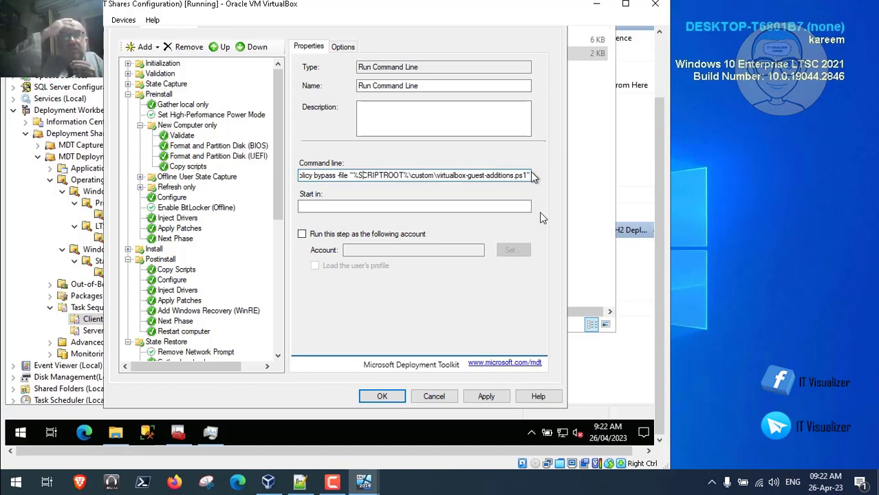
key("Left")
key("Left")
key("Left")
key("Left")
key("Left")
key("Left")
key("Left")
key("Left")
key("Left")
key("Left")
key("Left")
key("Left")
key("Left")
key("Left")
key("Left")
key("Left")
key("Left")
key("Left")
key("Left")
key("Left")
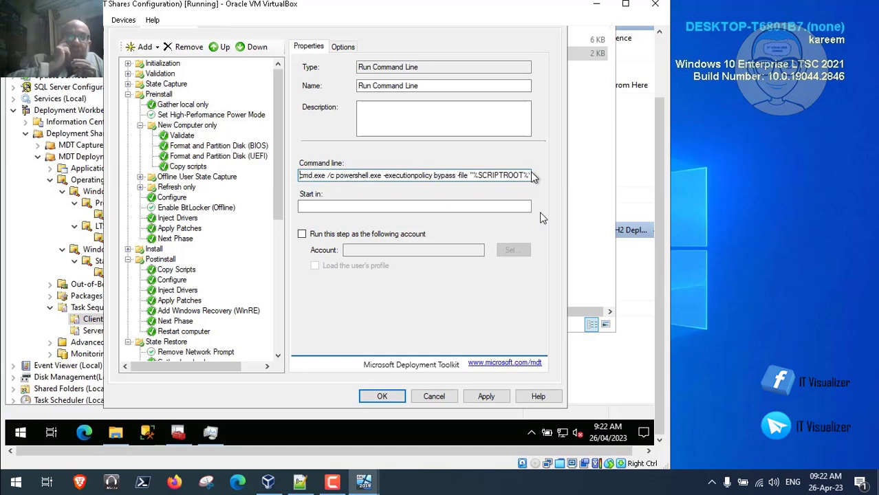
Rename the new Run Command Line step to Install VirtualBox Guest Latest Drivers.
left_click(439, 85)
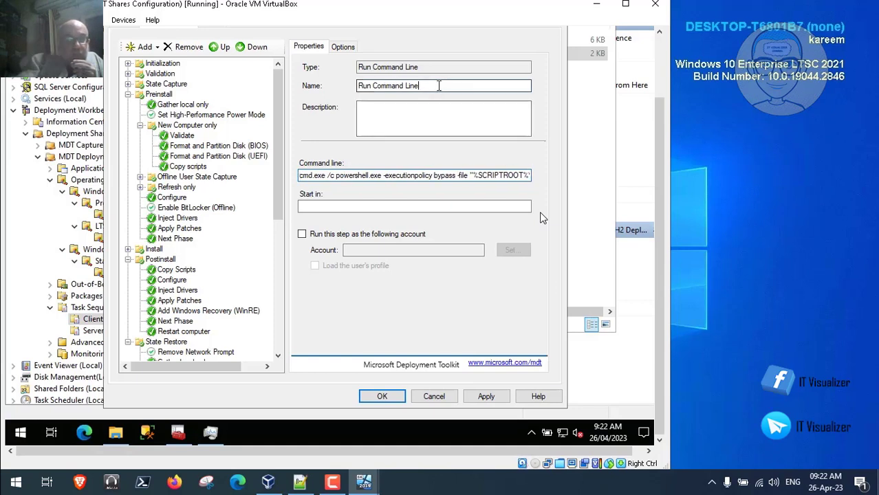
key("BackSpace")
key("BackSpace")
key("BackSpace")
key("BackSpace")
key("BackSpace")
key("BackSpace")
key("BackSpace")
key("BackSpace")
key("BackSpace")
key("BackSpace")
key("BackSpace")
key("BackSpace")
key("BackSpace")
key("BackSpace")
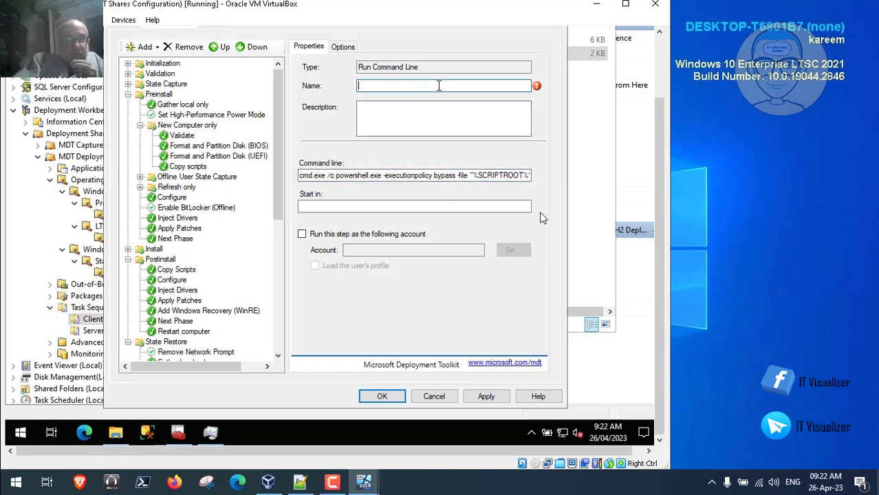
type("Install ")
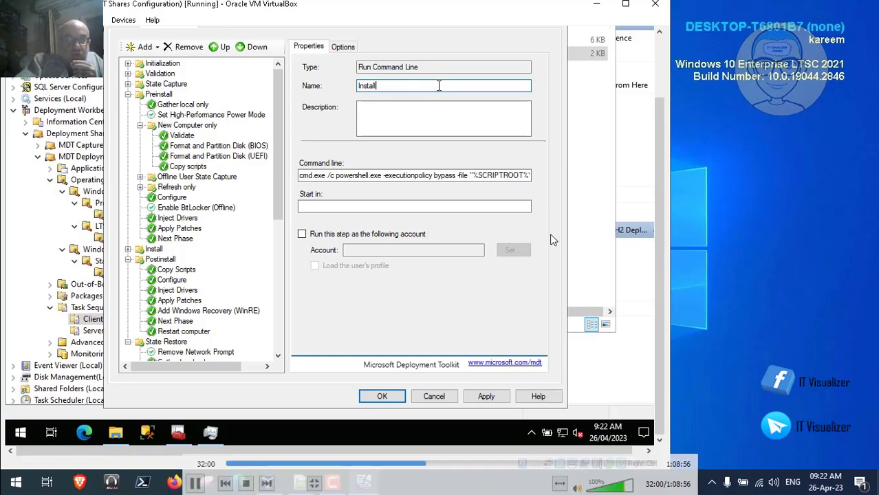
type("Vir")
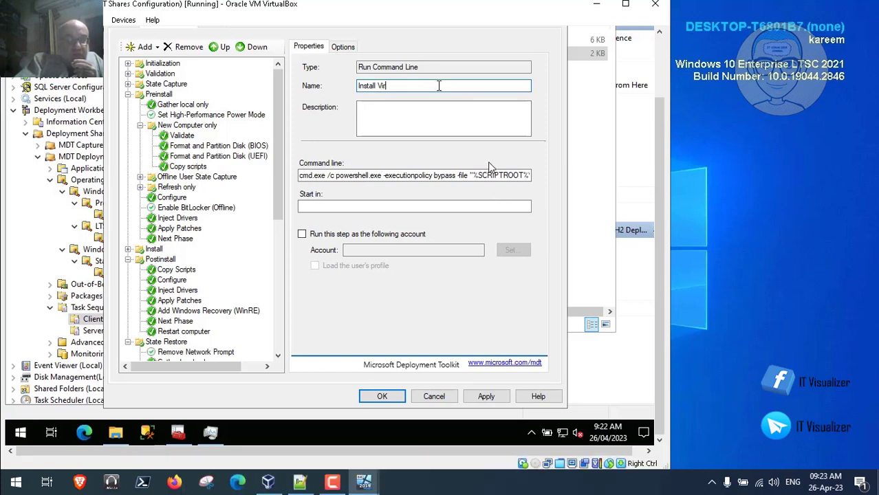
type("tualB")
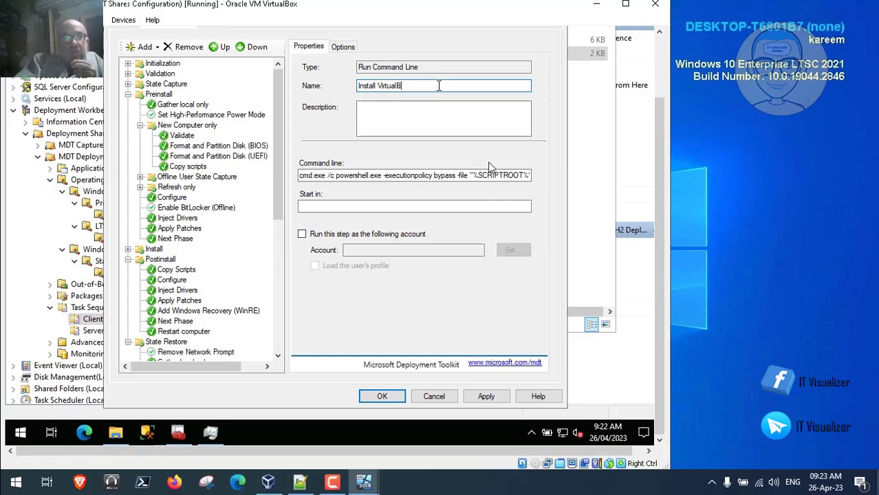
key("shift")
key("shift")
key("shift")
key("shift")
key("shift")
key("Escape")
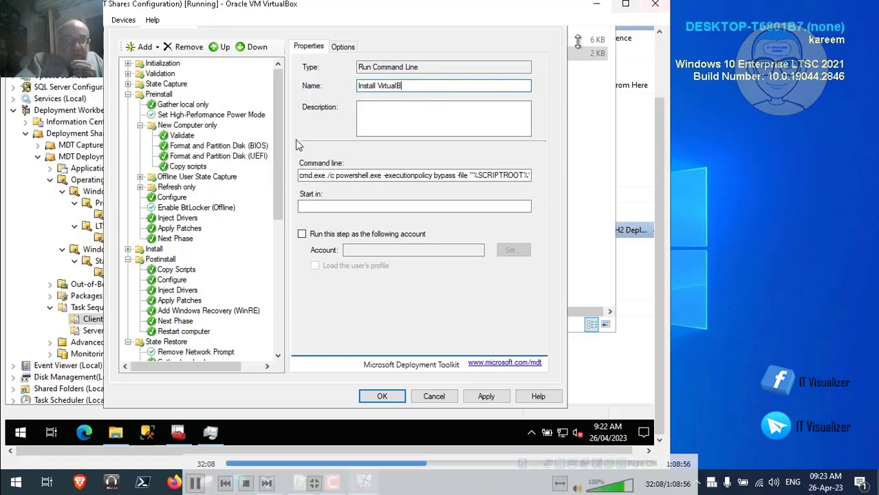
type("o")
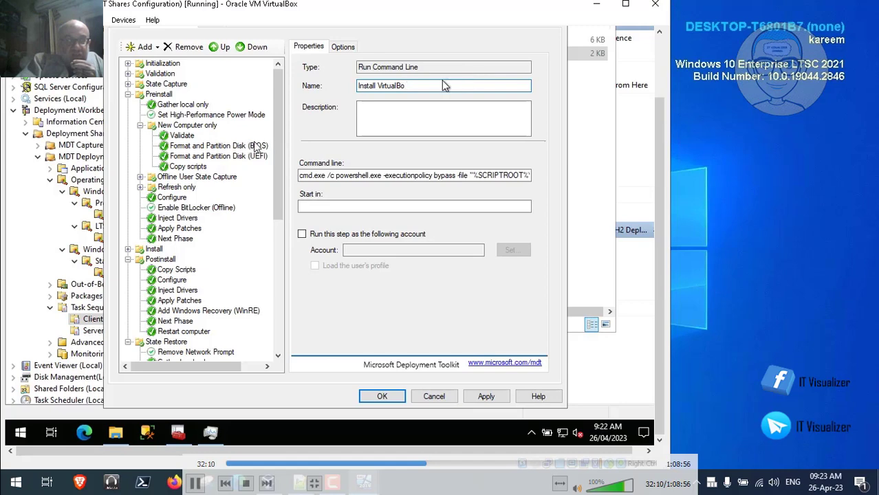
key("shift")
key("shift")
key("shift")
key("shift")
key("shift")
left_click(289, 129)
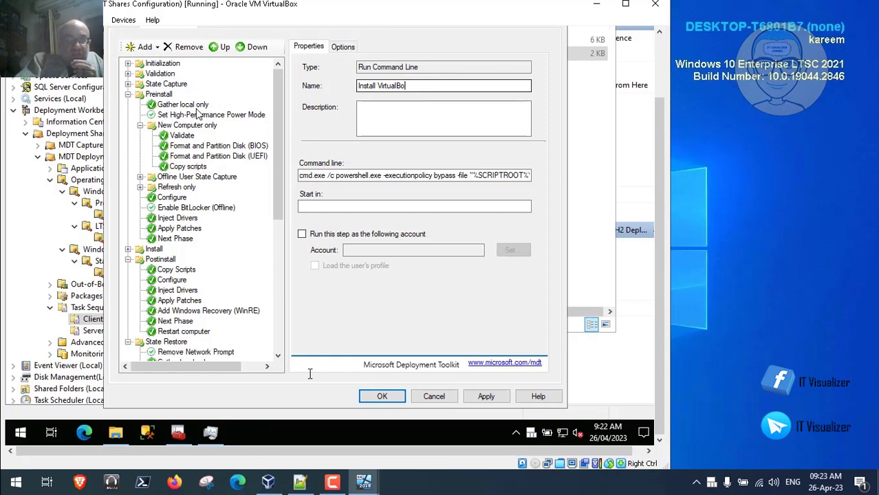
type("x")
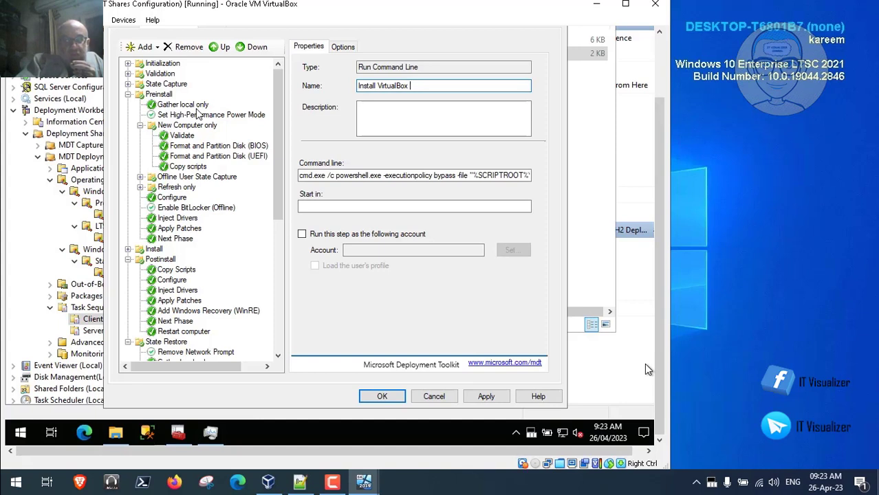
type("x Latest Drivers")
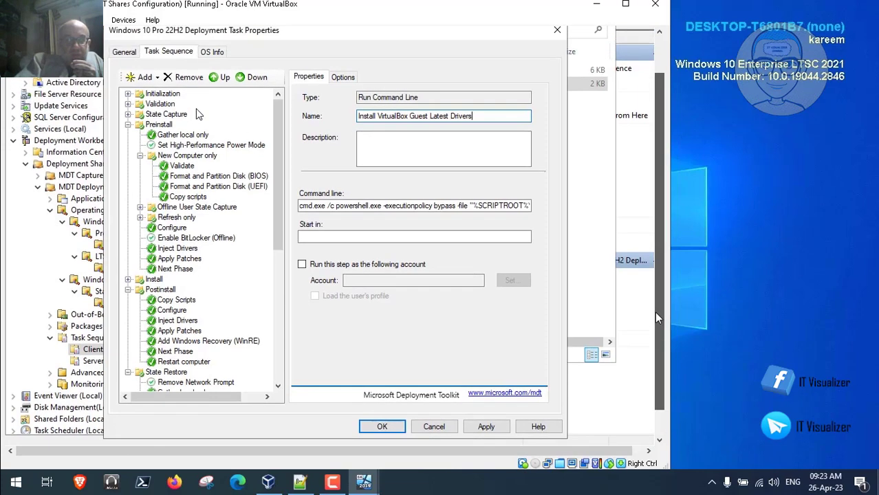
Set the VirtualBox drivers step to continue on error and apply the task sequence changes.
left_click_drag(655, 337, 654, 311)
left_click(354, 79)
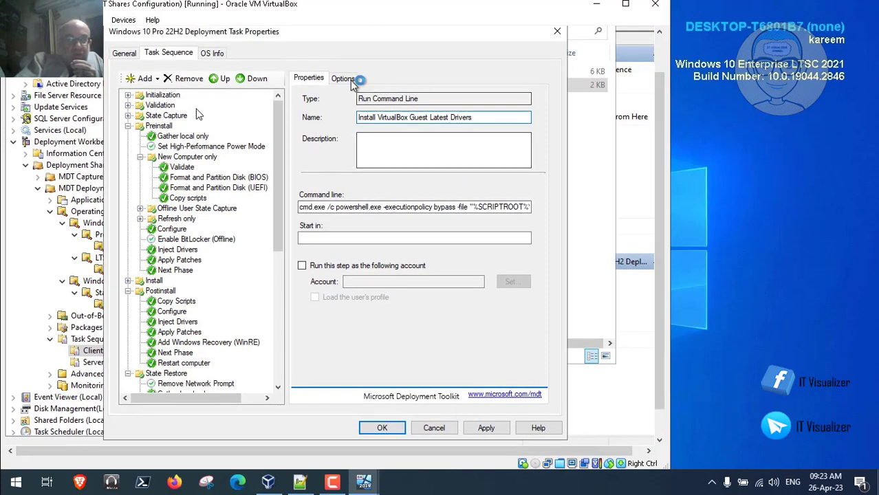
left_click(309, 148)
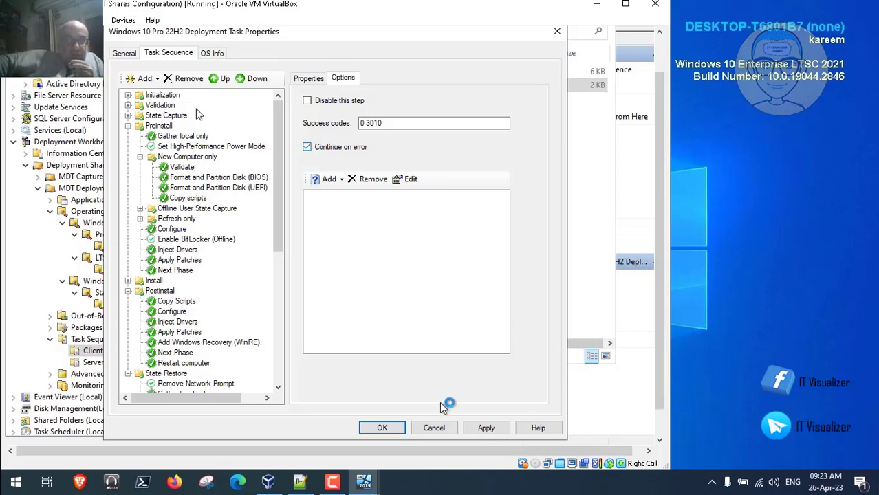
left_click(485, 429)
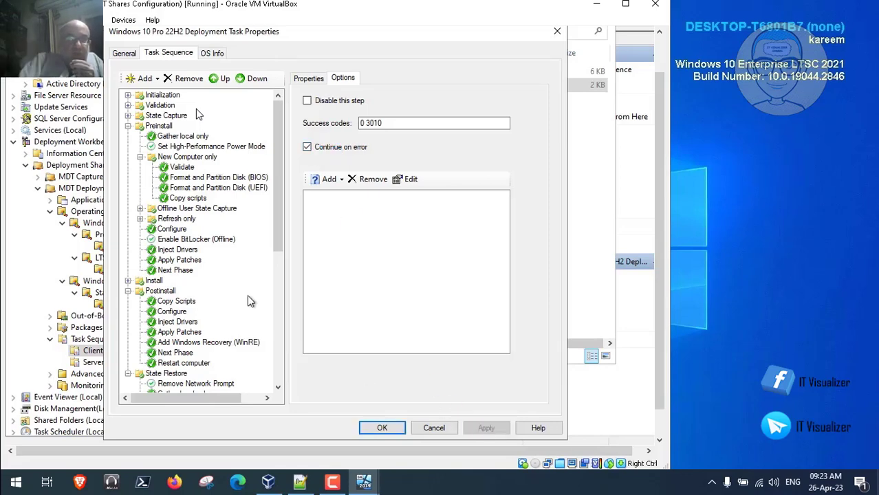
Review the error-handling options of the custom State Restore steps, from Install VirtualBox Guest Latest Drivers back up to Start Menu Layout.
left_click_drag(277, 222, 278, 356)
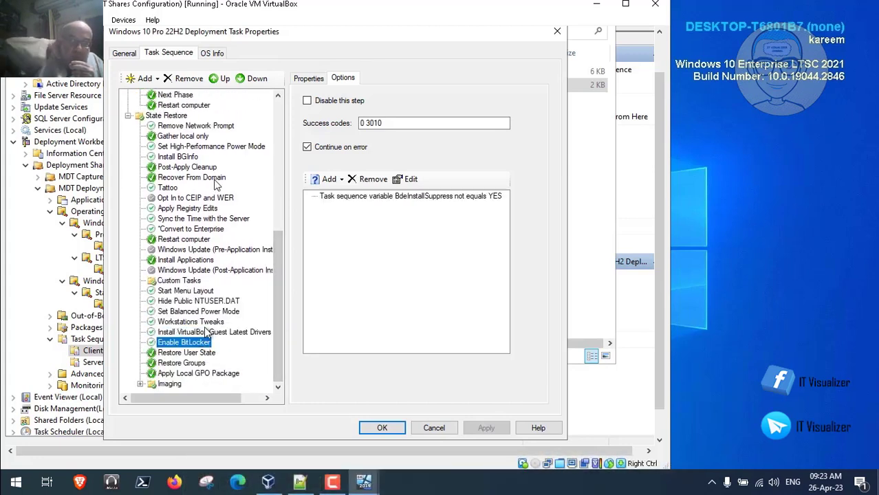
left_click(207, 332)
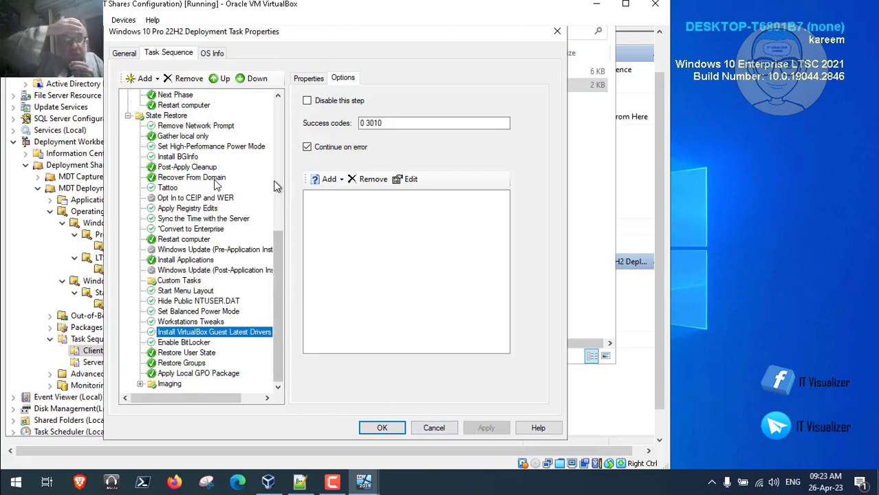
left_click(310, 79)
left_click(339, 79)
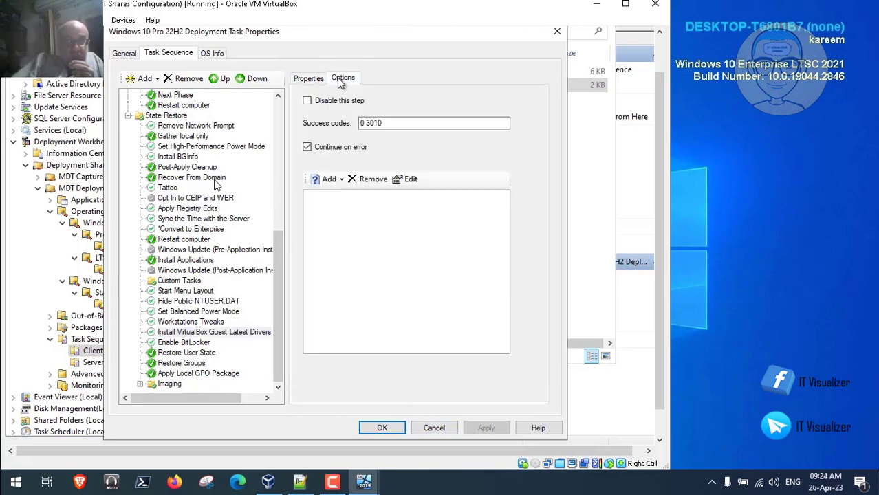
left_click(241, 332)
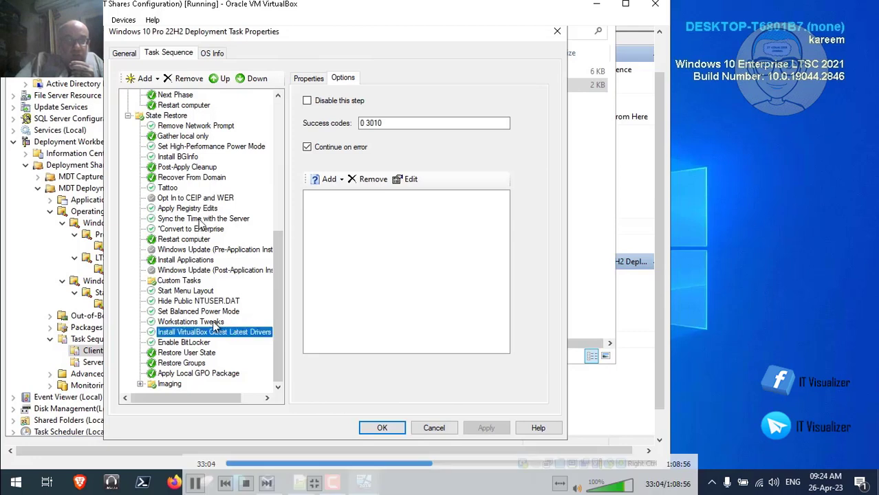
left_click(215, 322)
left_click(216, 313)
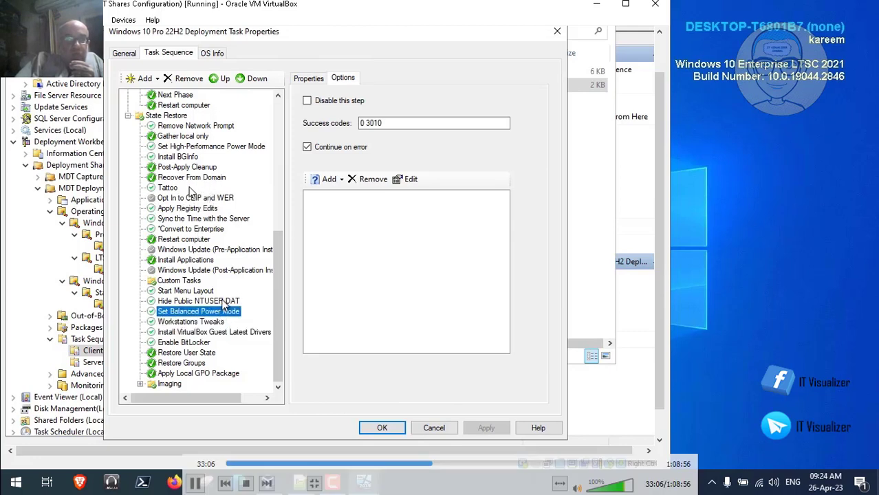
left_click(217, 301)
left_click(206, 292)
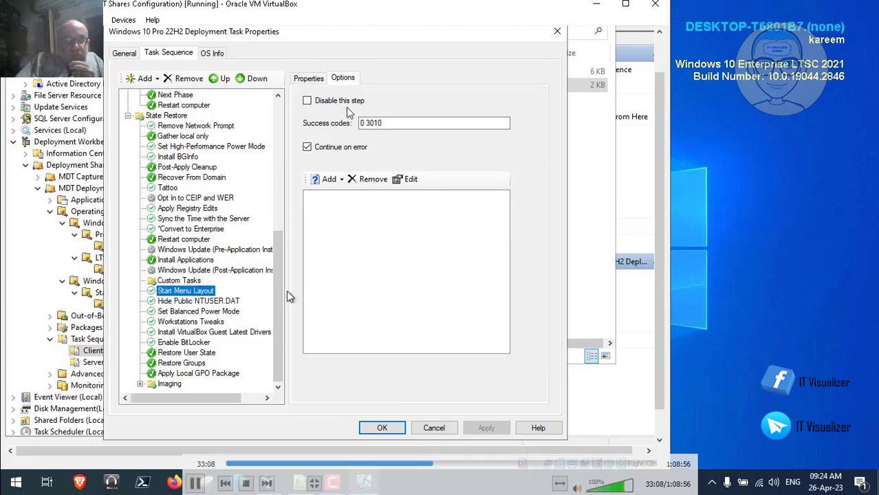
left_click_drag(282, 296, 283, 137)
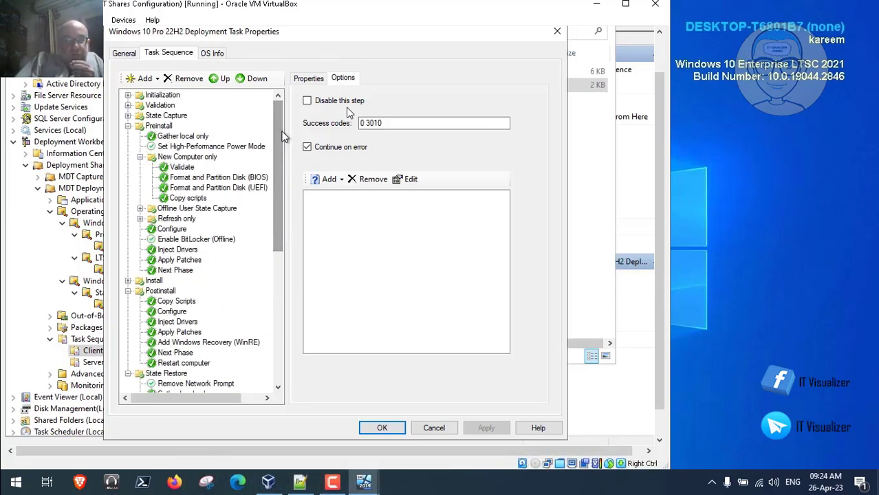
Accept the task sequence properties, then close the custom scripts folder and the management console, saving its settings to Main Console.msc.
left_click(381, 426)
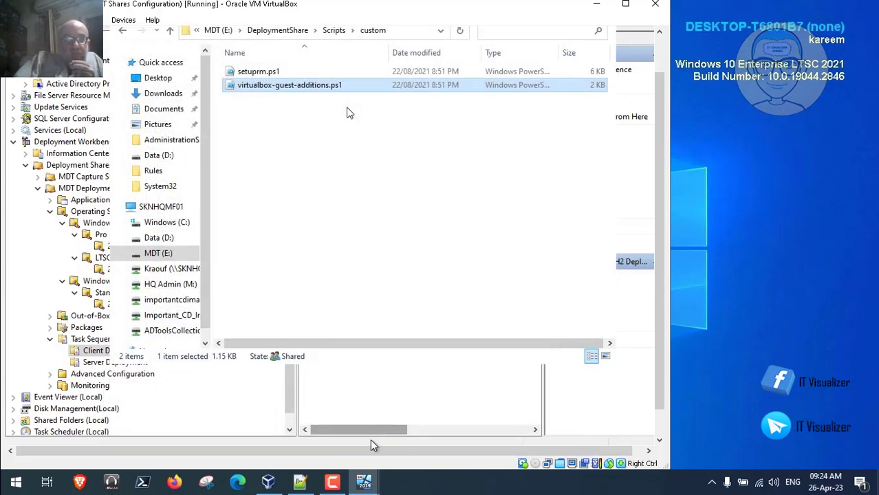
scroll(662, 298, "up", 1)
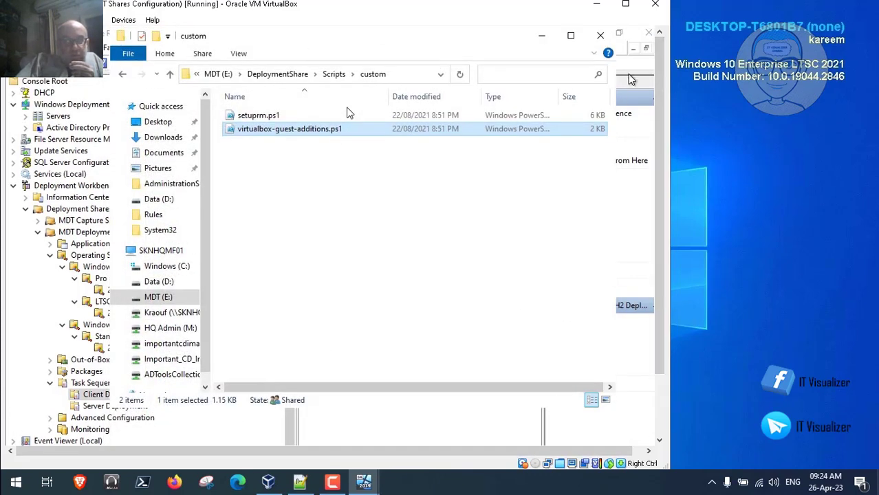
left_click(599, 35)
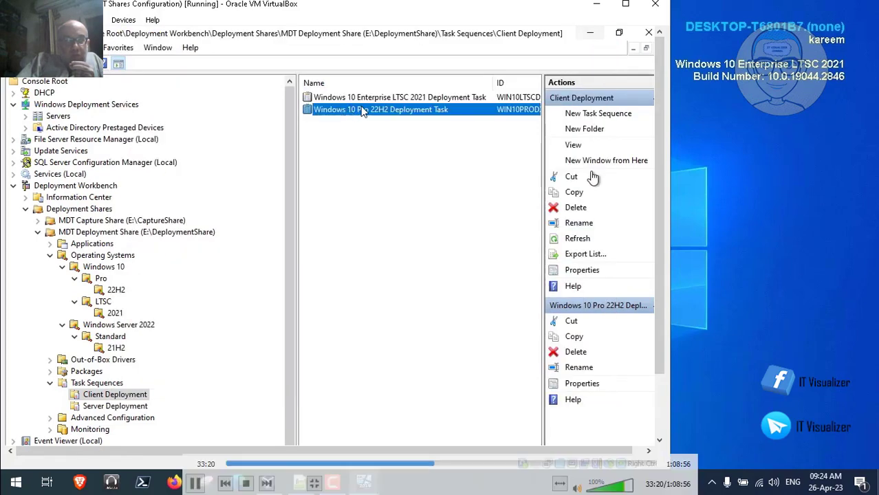
left_click(647, 33)
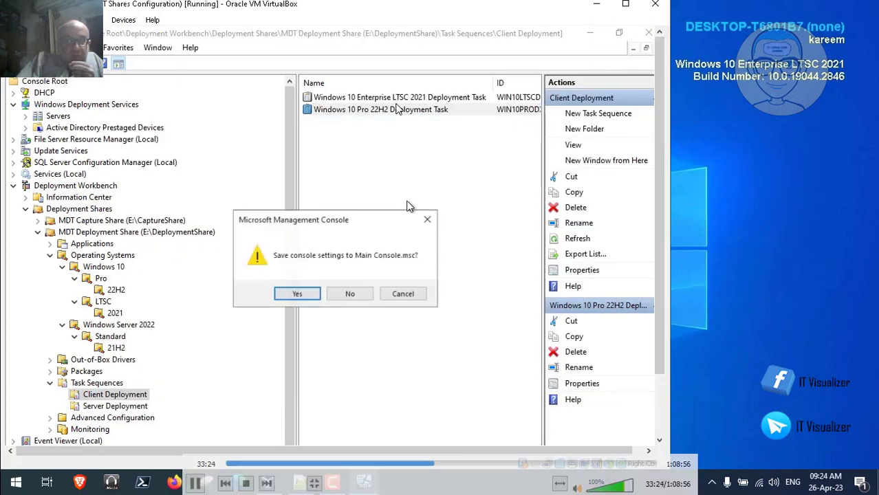
left_click(297, 294)
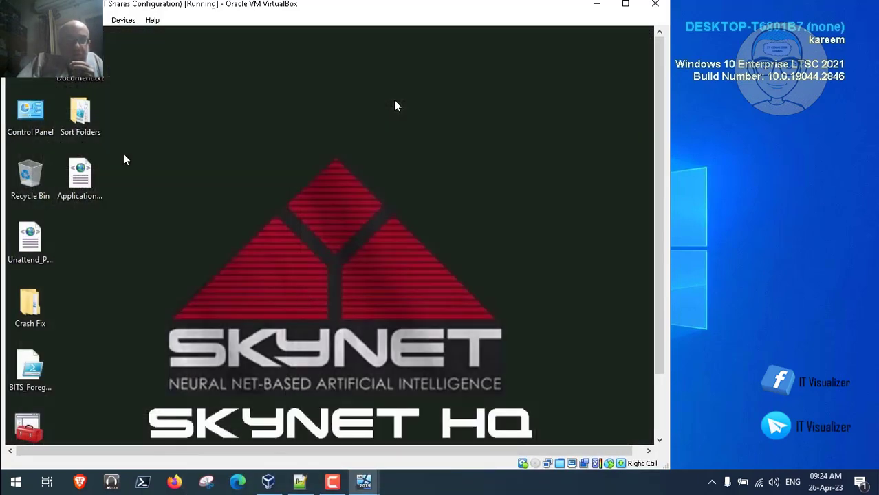
Open the WIN10PRODX64 folder under DeploymentShare\Control on the MDT (E:) drive in a new File Explorer window.
key("super+e")
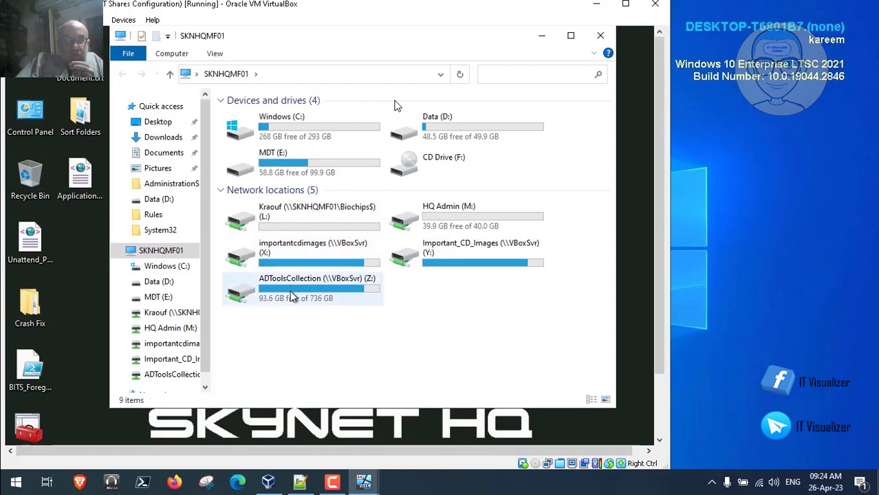
left_click(290, 290)
double_click(352, 166)
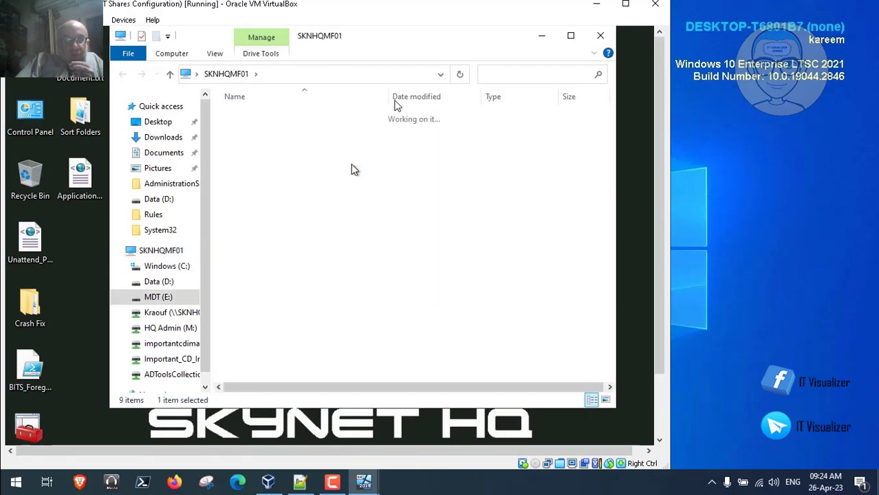
left_click(274, 132)
double_click(274, 132)
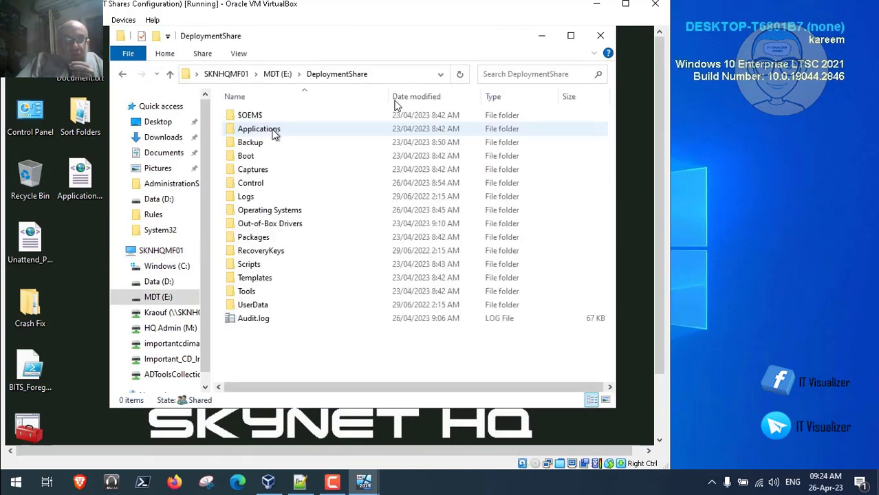
double_click(279, 182)
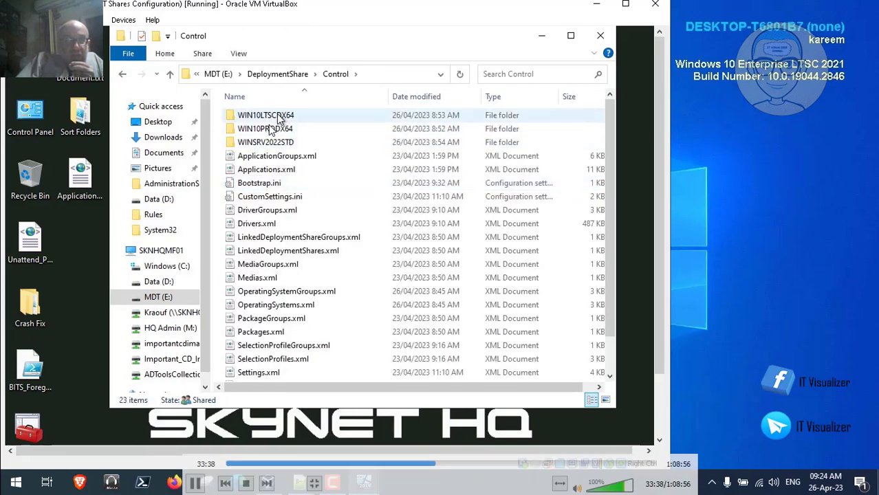
double_click(275, 129)
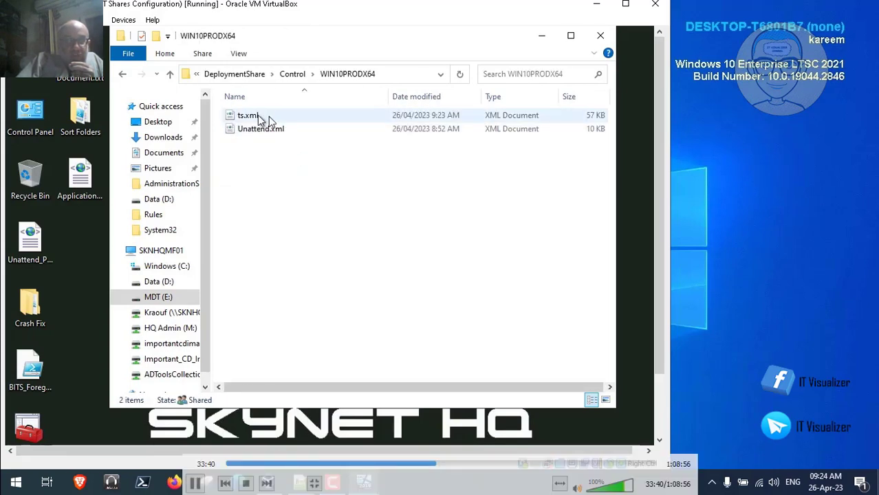
Copy ts.xml and Unattend.xml from WIN10PRODX64 into the WIN10LTSCDX64 folder, replacing the existing files there.
left_click(257, 115)
left_click(261, 131, "shift")
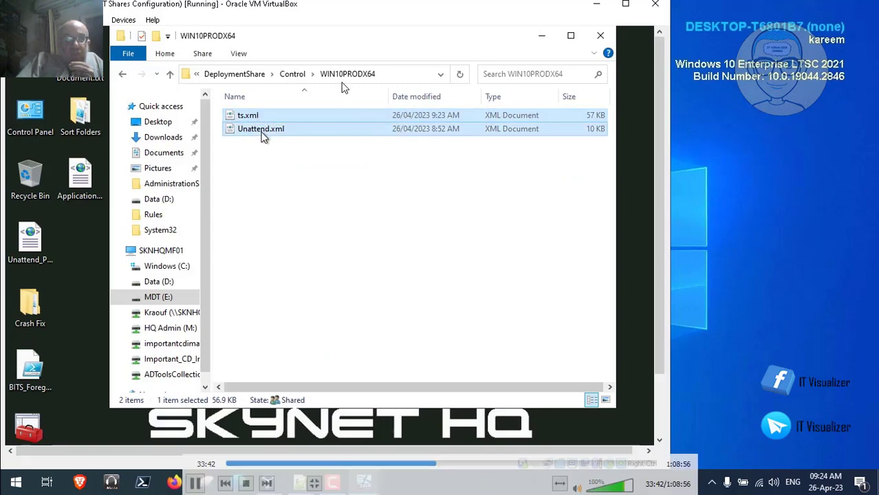
left_click(292, 75)
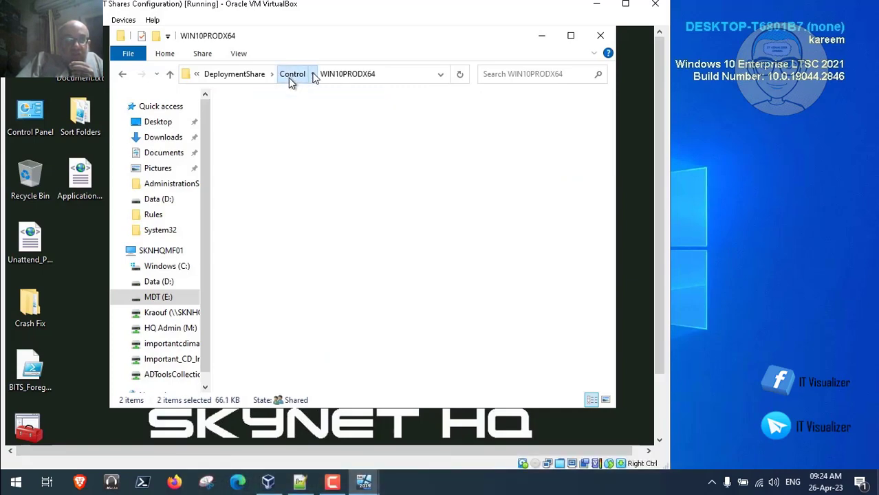
double_click(260, 120)
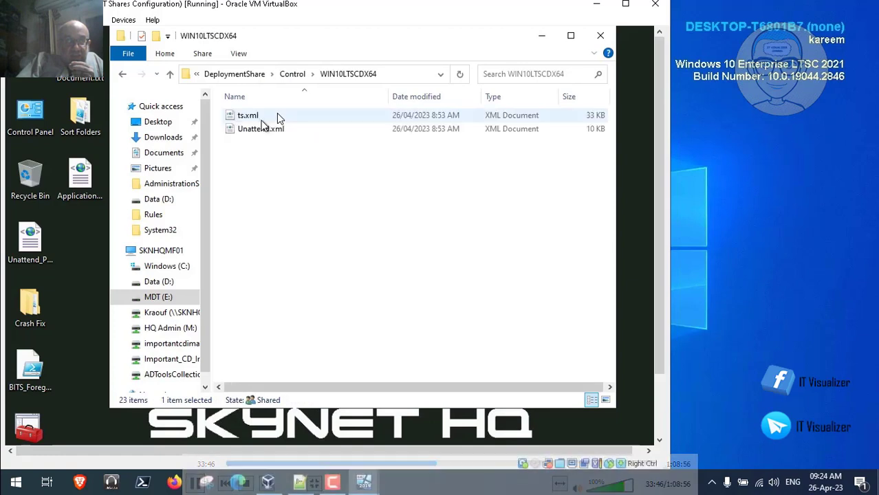
key("ctrl+v")
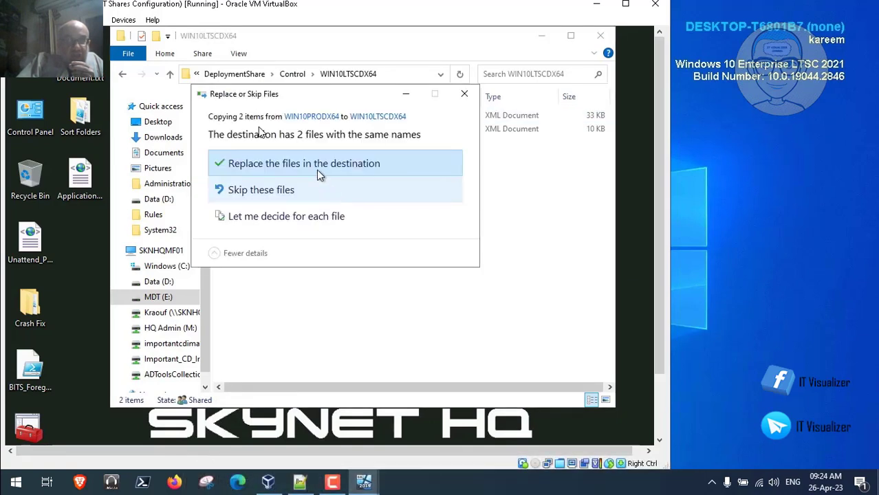
left_click(315, 164)
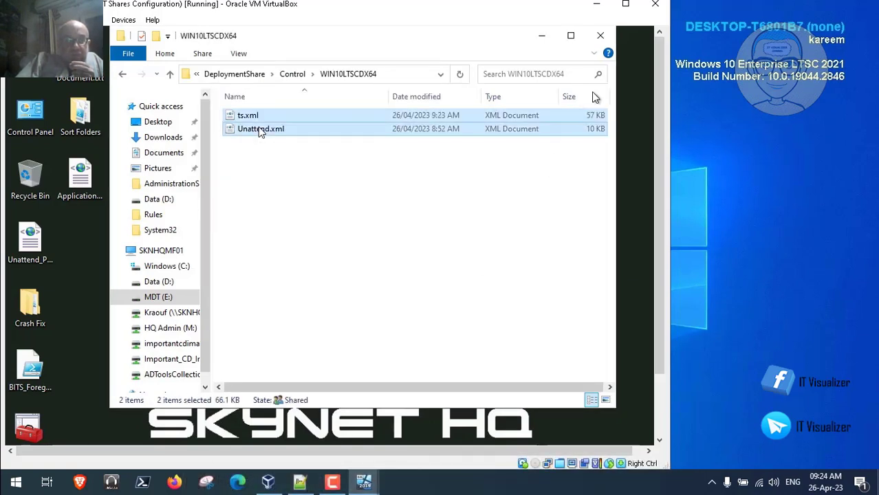
Close the WIN10LTSCDX64 folder window and reopen Main Console.msc from the desktop.
left_click(600, 35)
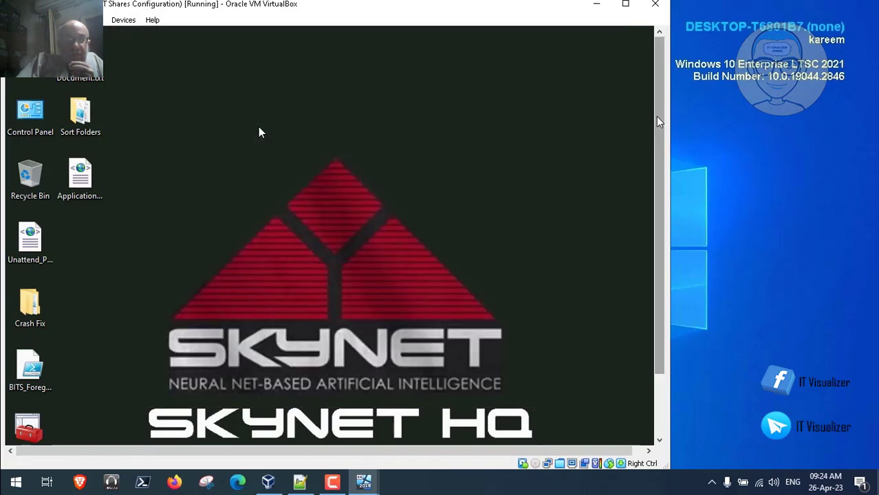
left_click_drag(659, 125, 665, 284)
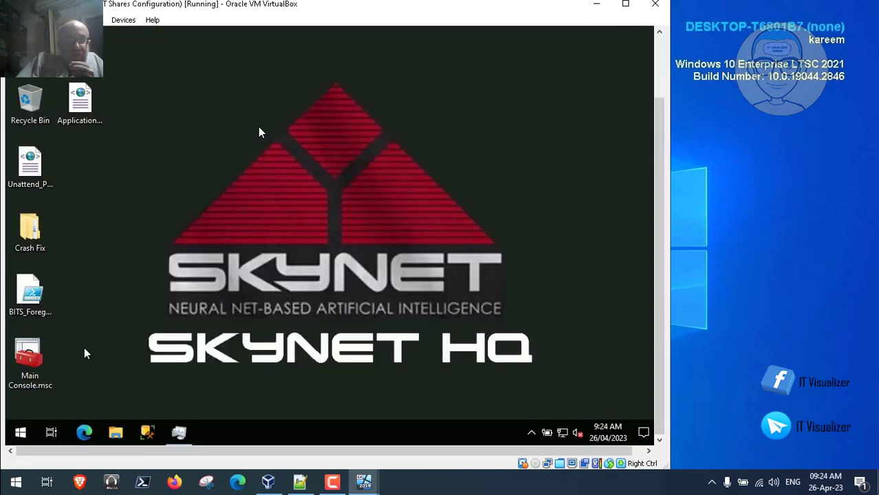
left_click(27, 366)
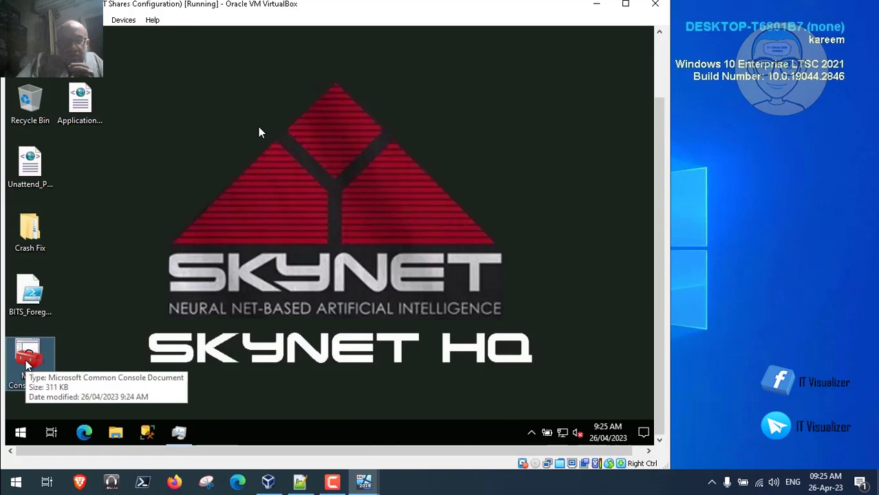
double_click(28, 363)
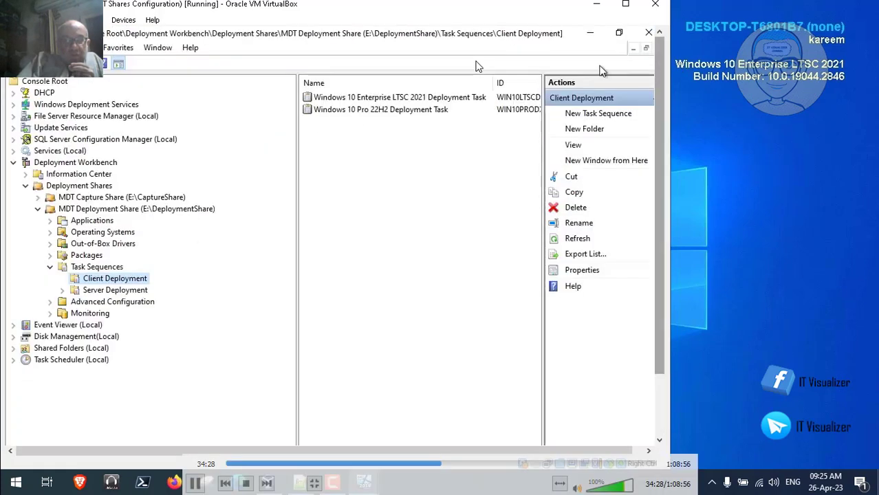
In the Windows 10 Enterprise LTSC 2021 Deployment Task, set the Install Operating System step to WIN10LTSCX64_2023-03-18.wim and apply the change.
double_click(372, 100)
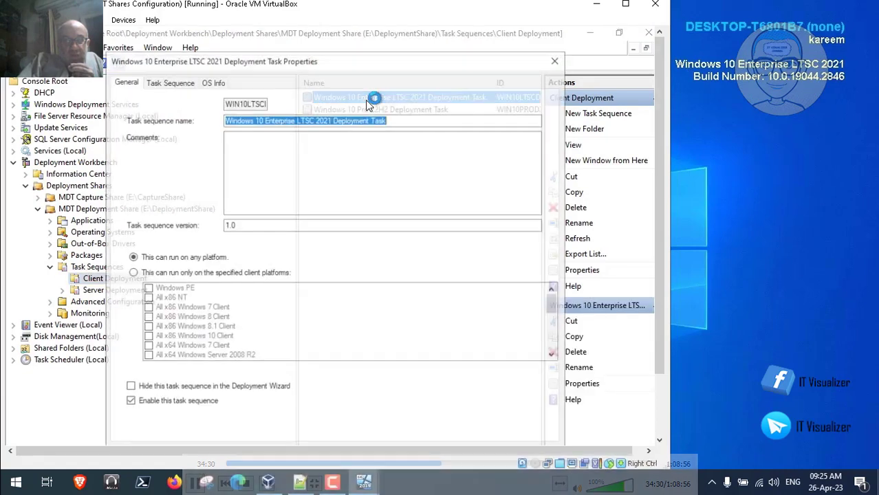
left_click(173, 82)
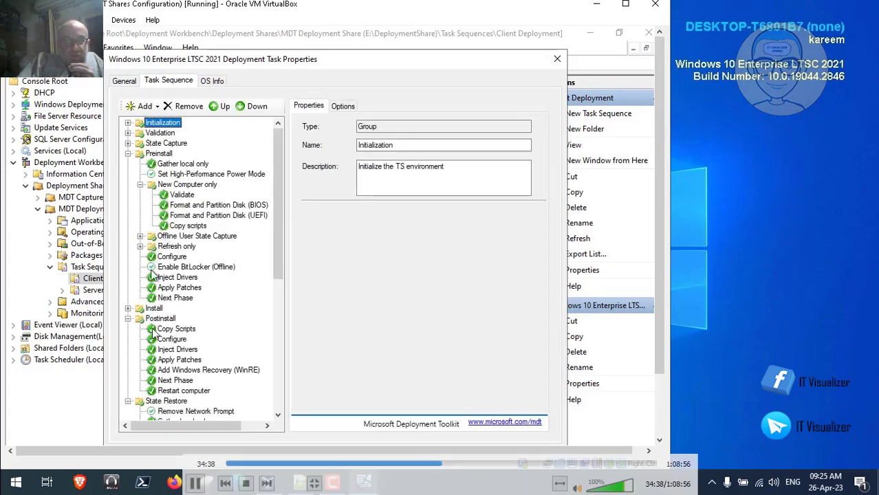
left_click(128, 308)
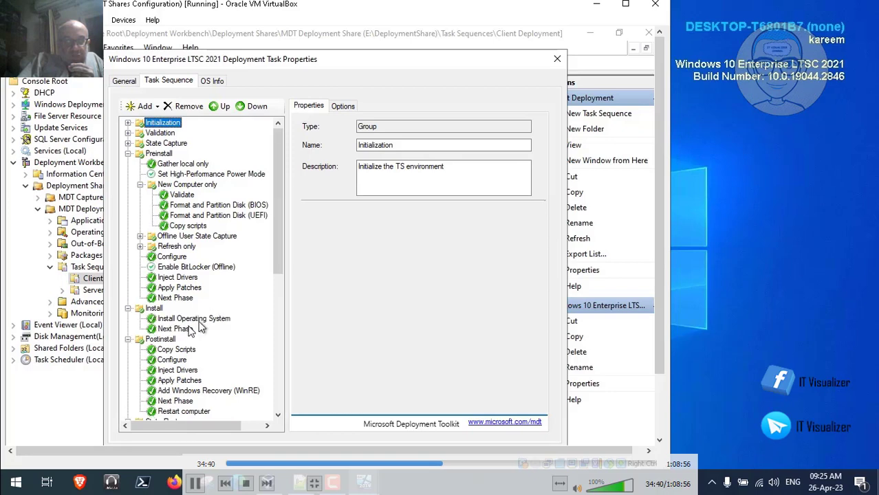
left_click(194, 320)
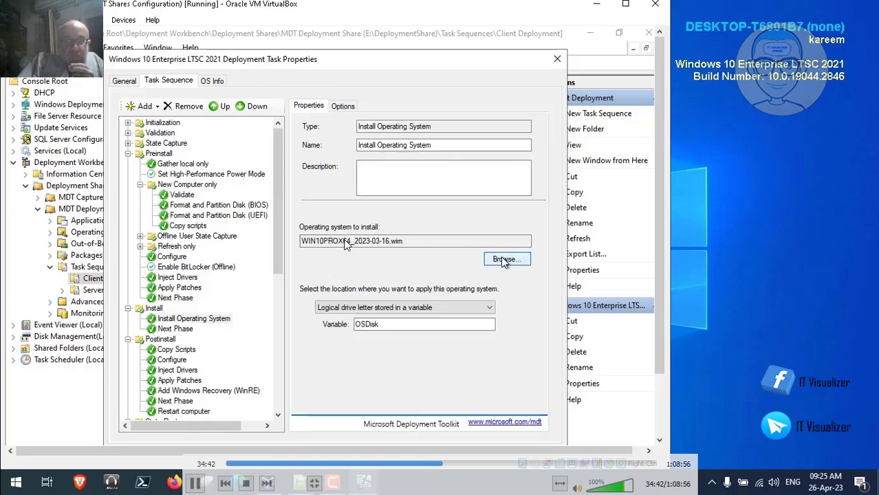
left_click(505, 259)
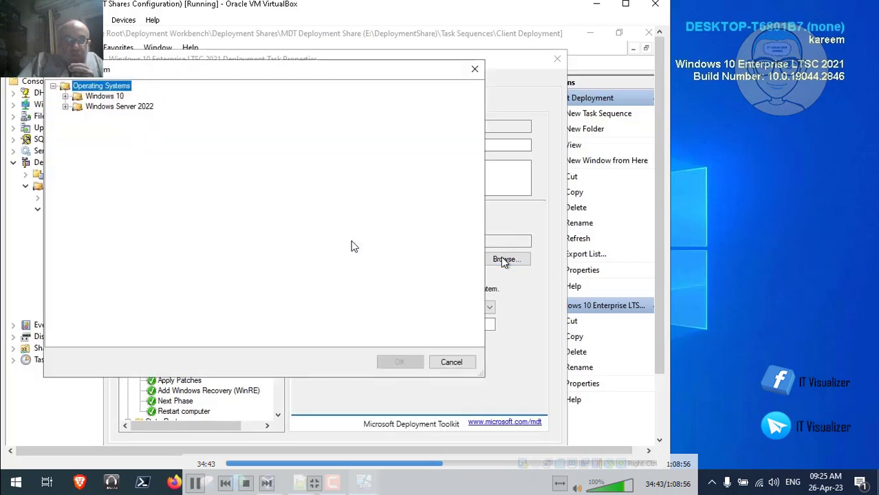
left_click(66, 96)
left_click(78, 116)
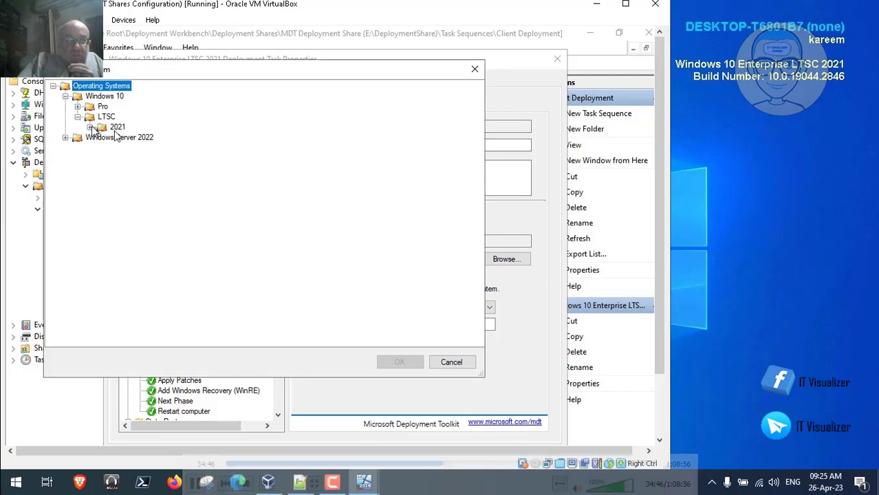
left_click(90, 127)
left_click(180, 139)
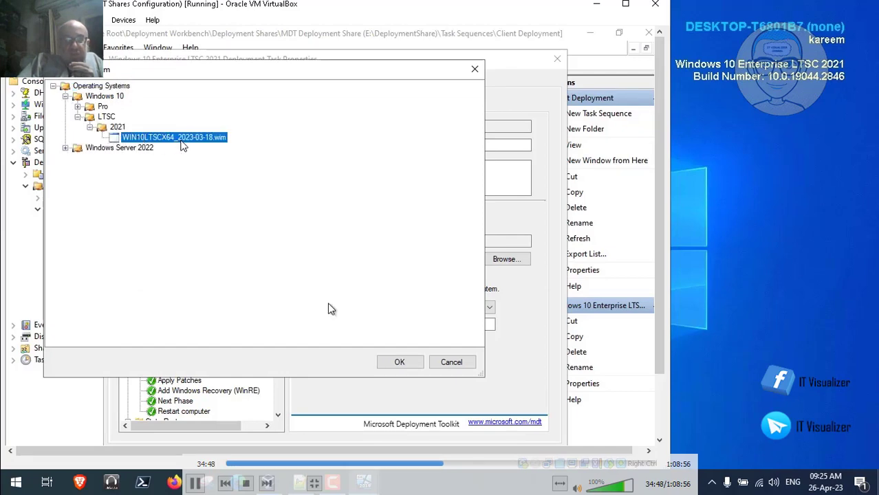
left_click(399, 362)
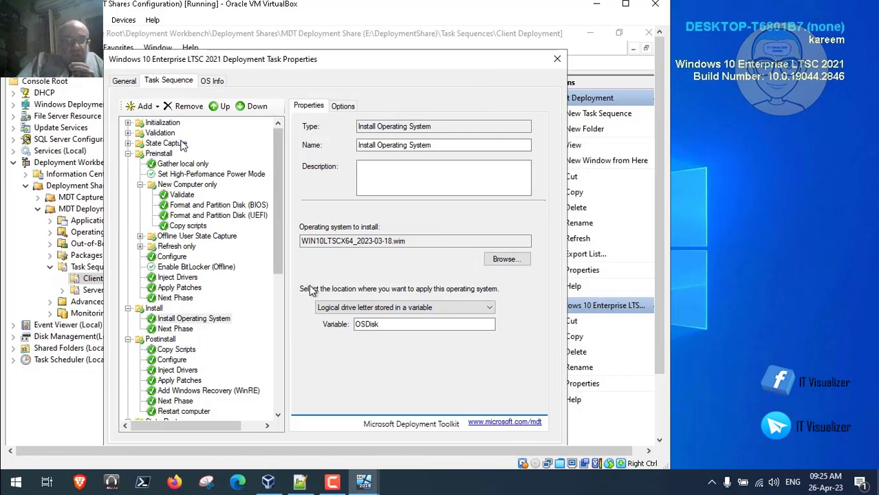
left_click_drag(660, 289, 660, 323)
left_click(485, 380)
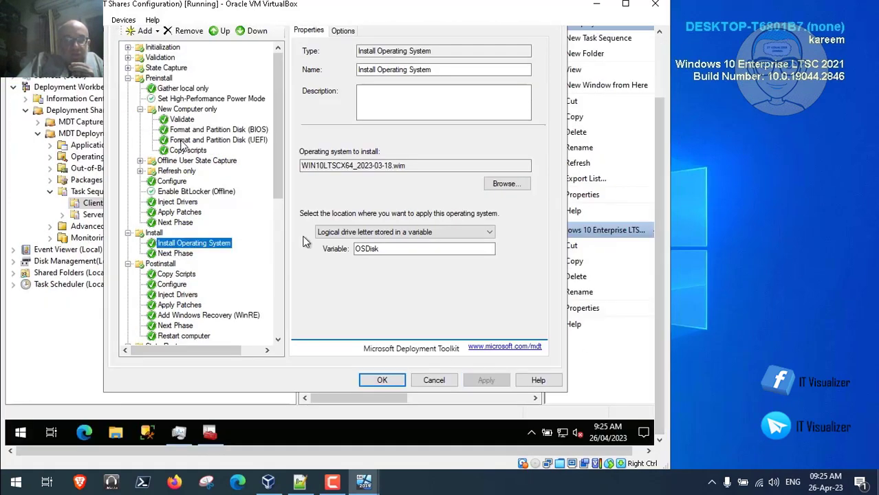
Remove the *Convert to Enterprise step from the State Restore group of the LTSC task sequence.
left_click_drag(275, 163, 298, 315)
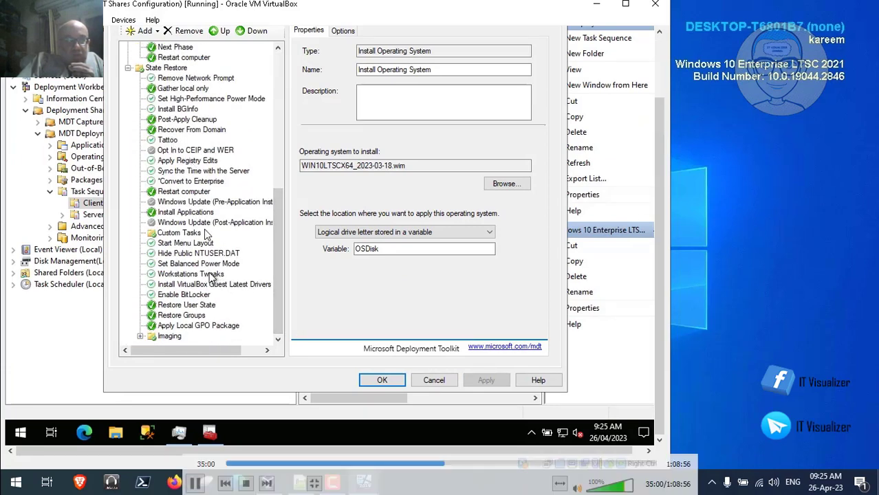
left_click(192, 181)
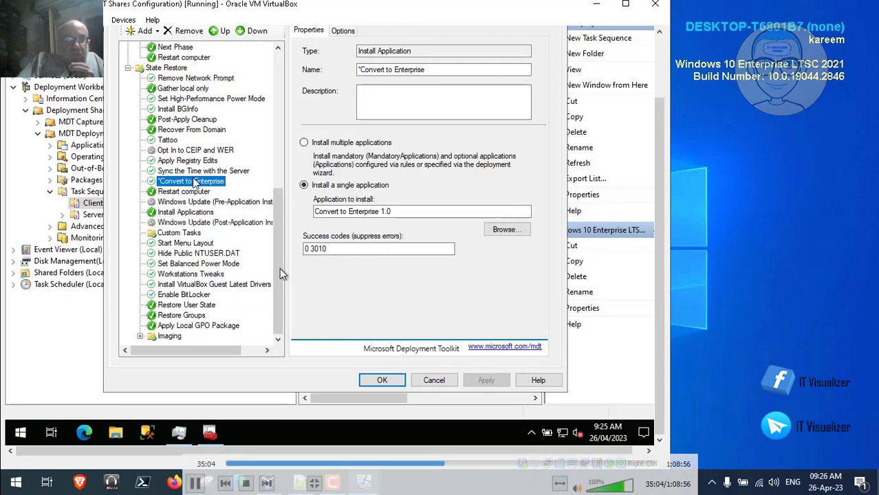
Disable the Enable BitLocker (Offline) step in the Preinstall group of the LTSC task sequence.
scroll(278, 235, "up", 2)
scroll(220, 252, "up", 10)
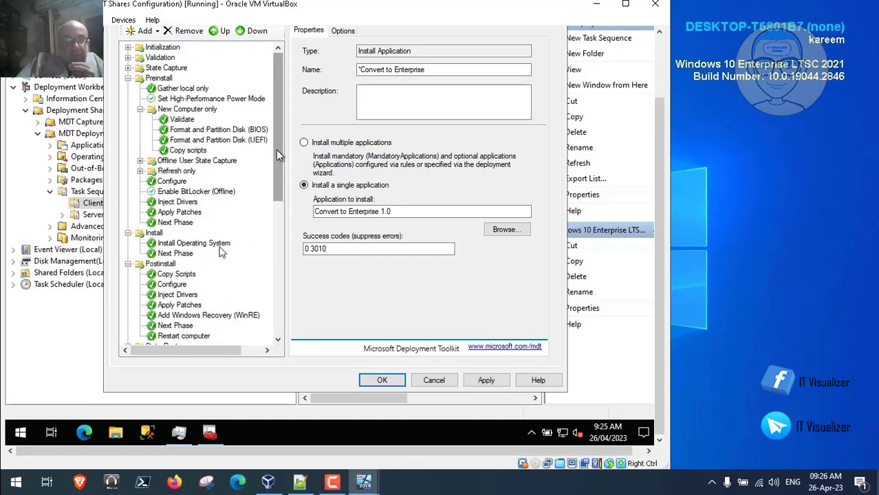
left_click(220, 193)
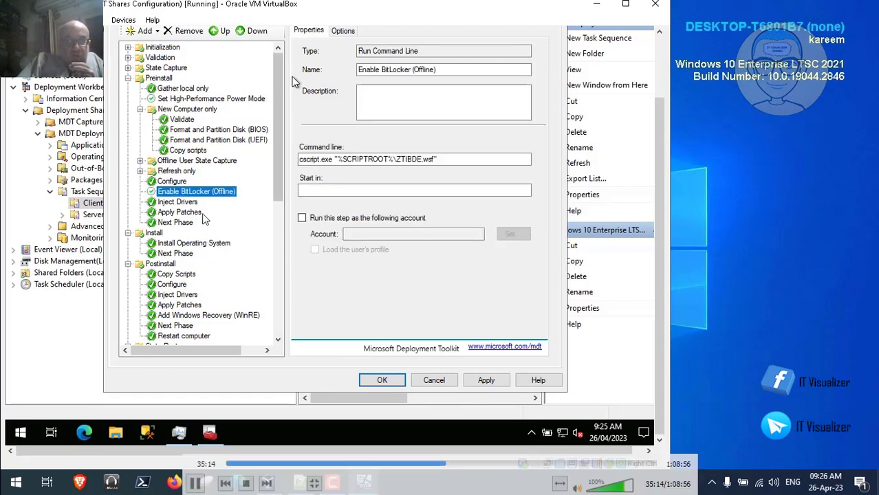
left_click(310, 35)
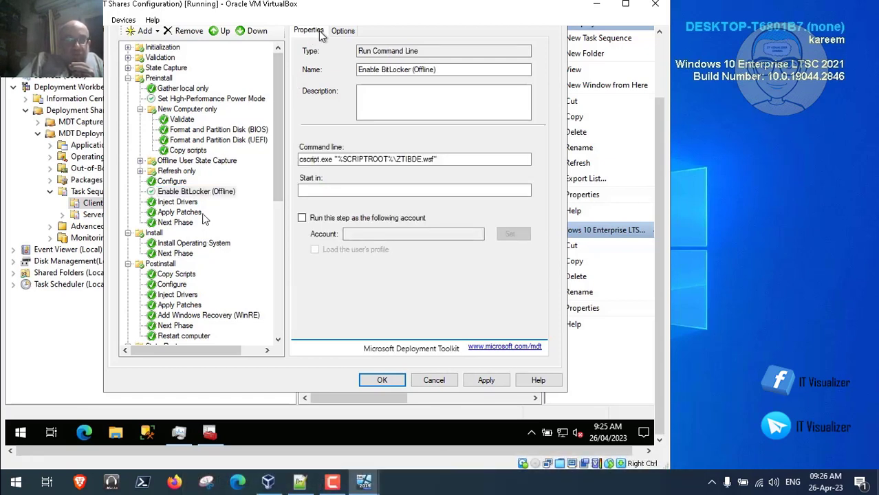
left_click(215, 193)
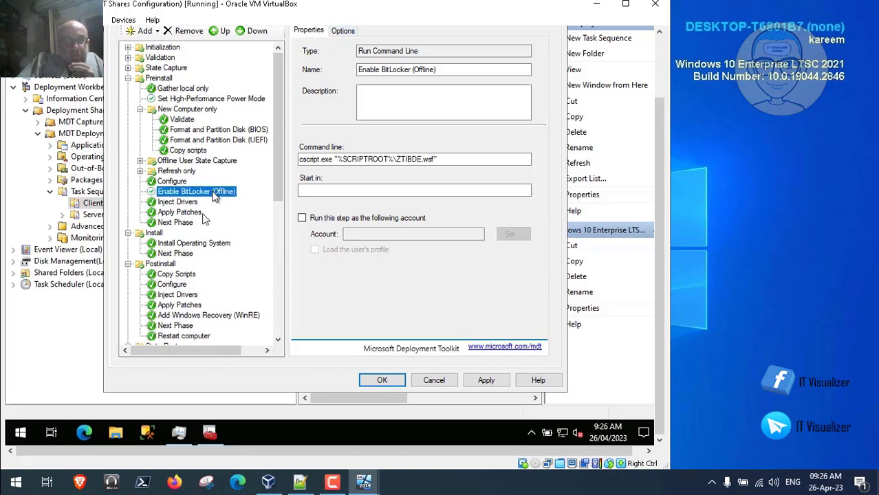
left_click(342, 32)
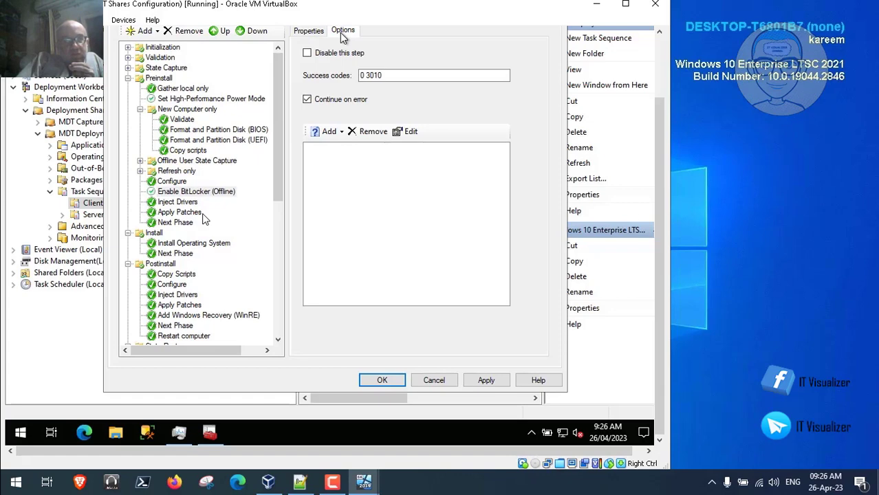
left_click(308, 54)
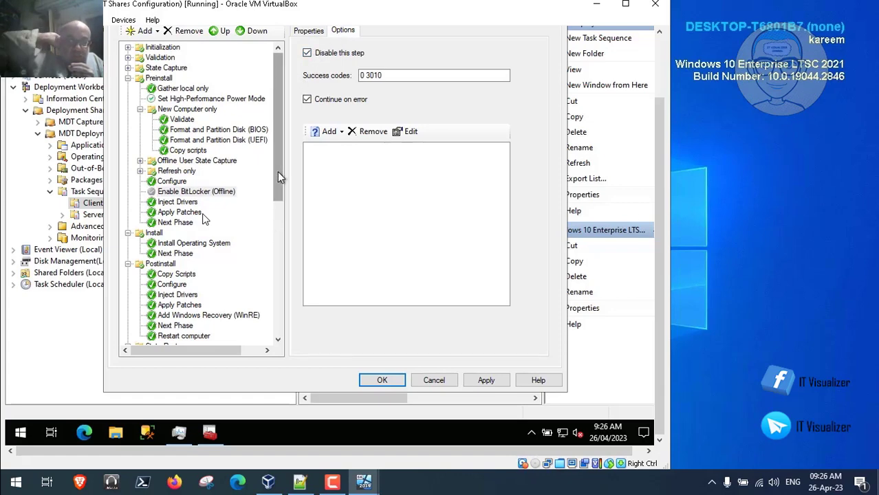
Disable the Enable BitLocker step in the State Restore group, then apply and accept the LTSC task sequence properties.
left_click_drag(280, 176, 278, 331)
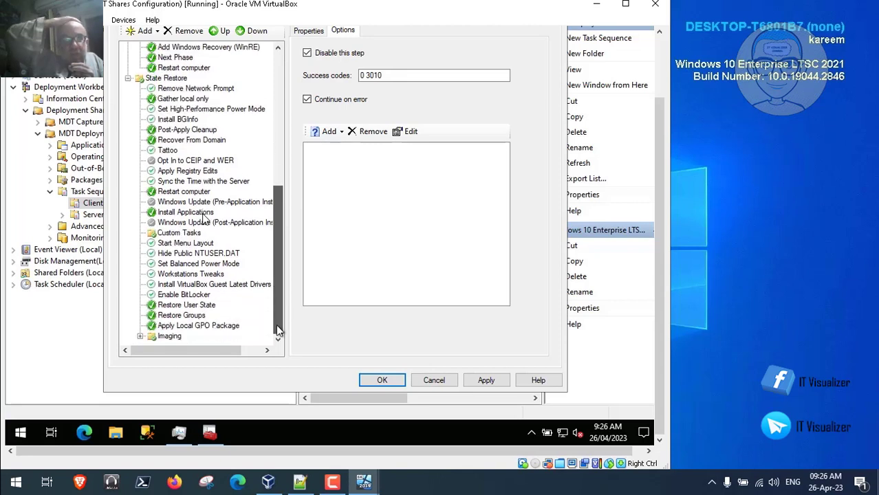
left_click(200, 296)
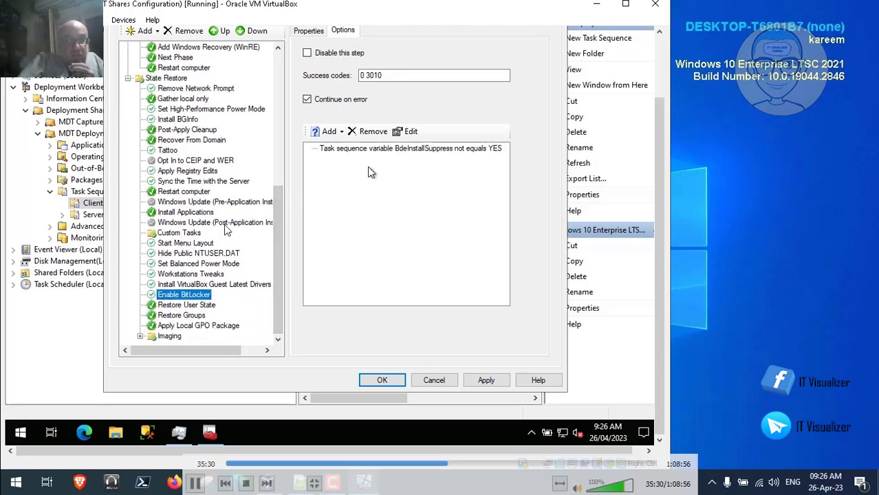
left_click(307, 54)
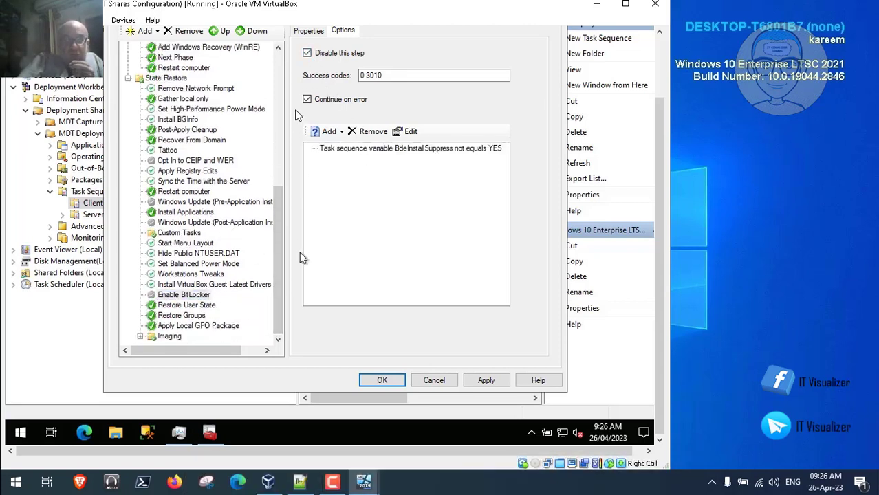
left_click_drag(280, 287, 275, 153)
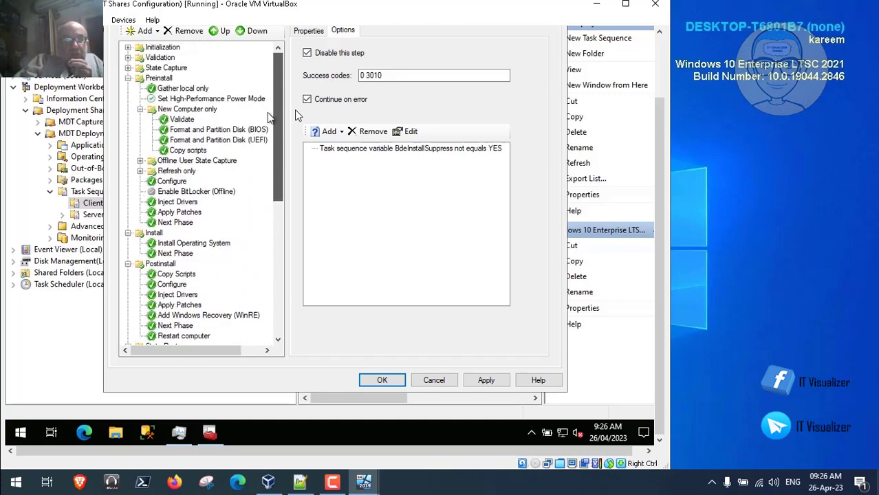
left_click(485, 380)
left_click(382, 380)
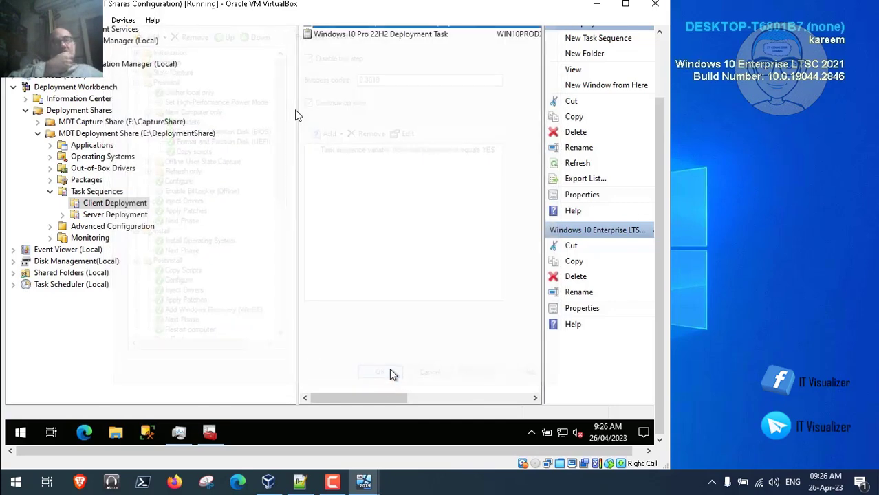
Open the Windows 10 Pro 22H2 Deployment Task and disable its Enable BitLocker (Offline) step in the Preinstall group.
left_click_drag(662, 183, 661, 127)
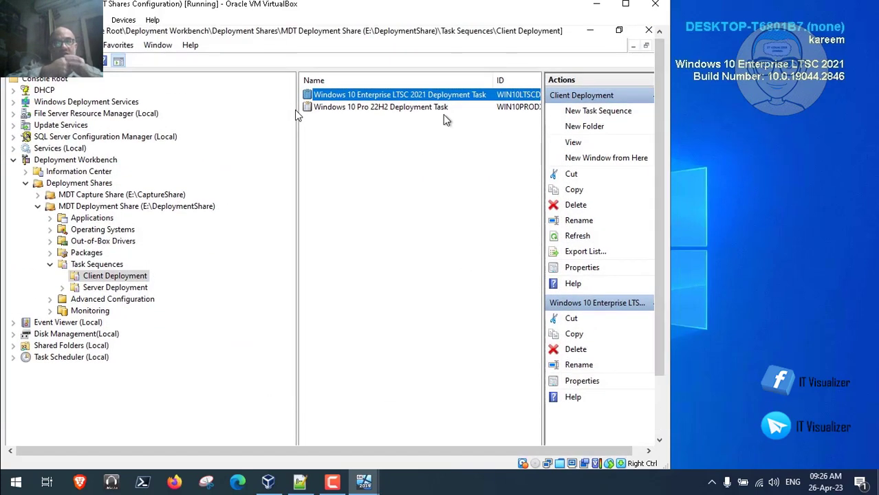
double_click(427, 108)
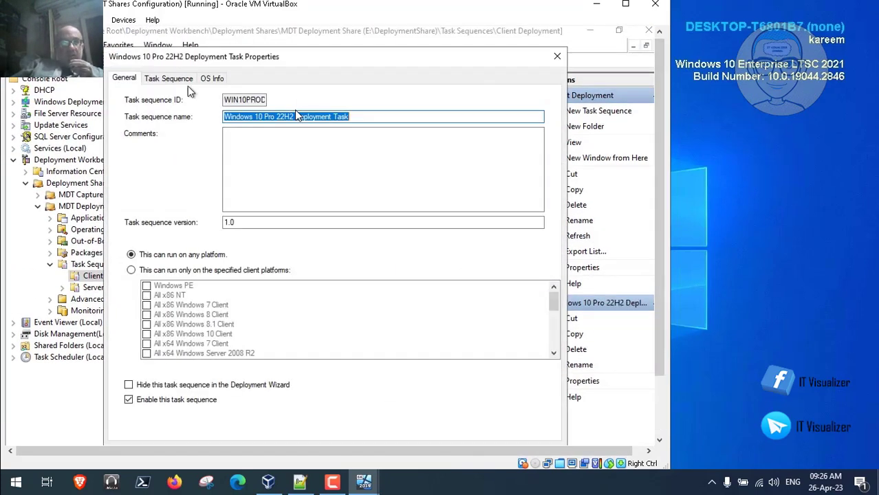
left_click(170, 79)
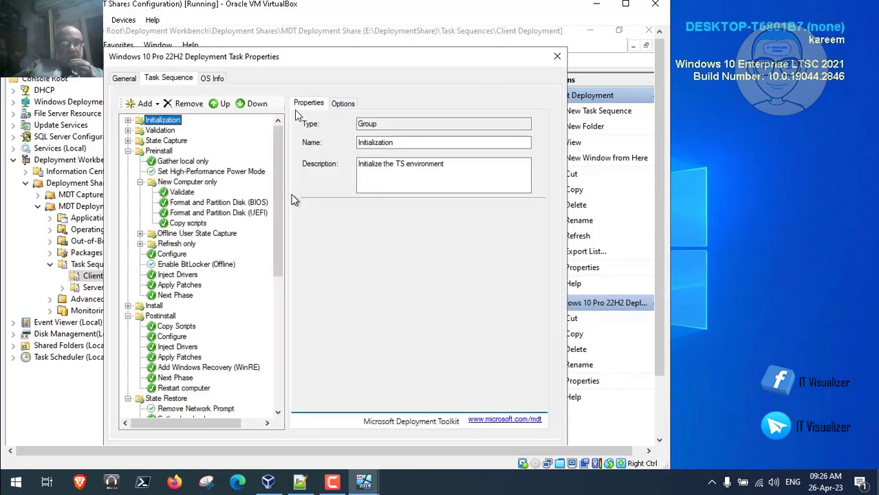
left_click(218, 267)
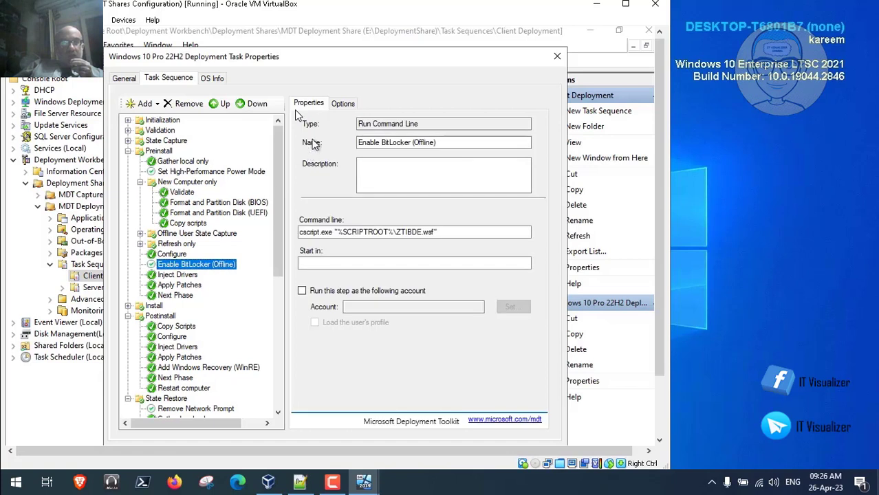
left_click(344, 103)
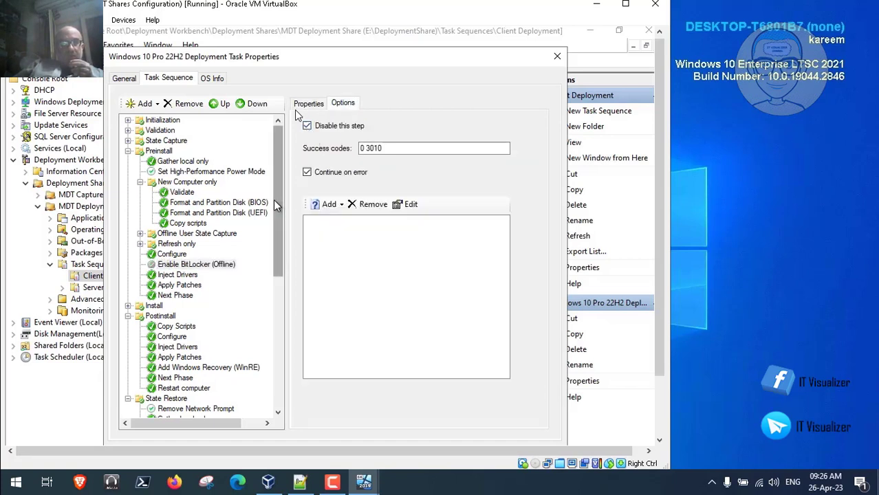
Disable the Enable BitLocker step in the Pro task sequence's State Restore group and apply the change.
left_click_drag(278, 203, 278, 334)
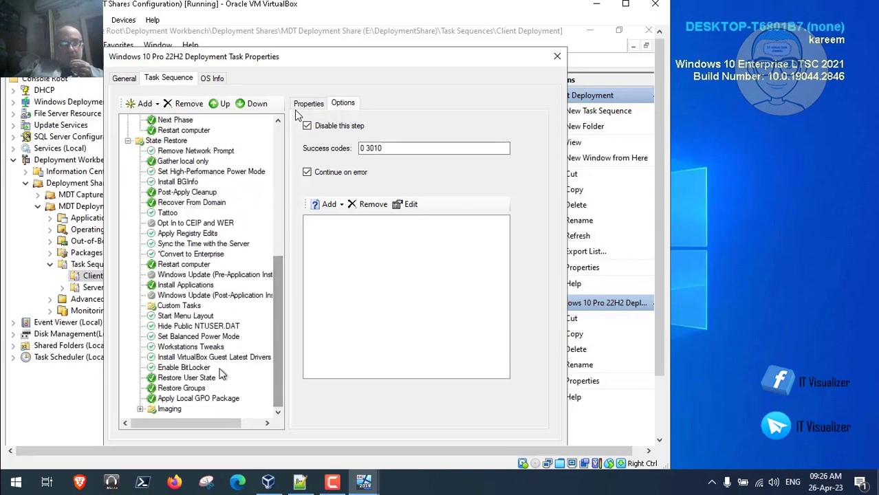
left_click(197, 369)
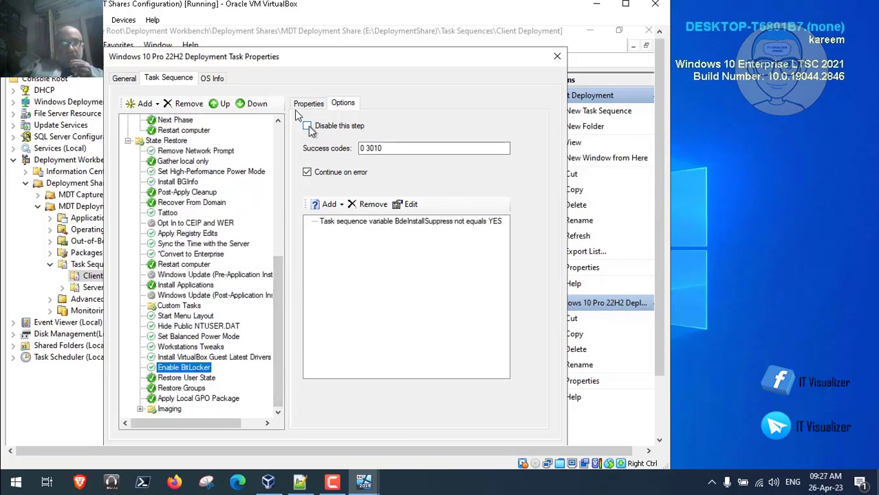
left_click(307, 126)
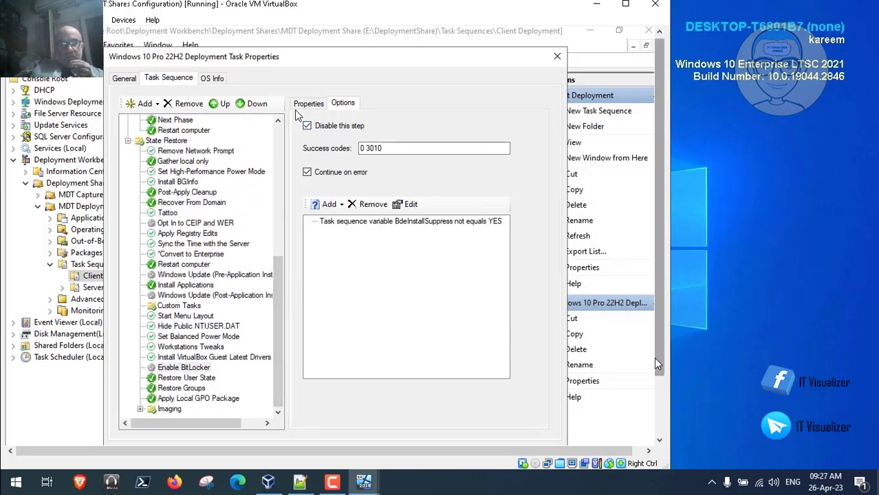
scroll(655, 356, "down", 1)
left_click(495, 409)
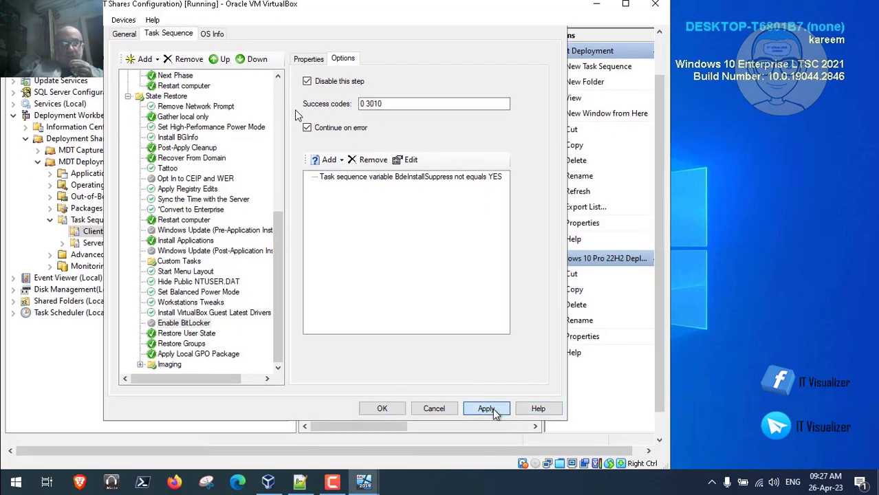
Accept the Windows 10 Pro 22H2 Deployment Task properties with the BitLocker steps disabled.
left_click(387, 409)
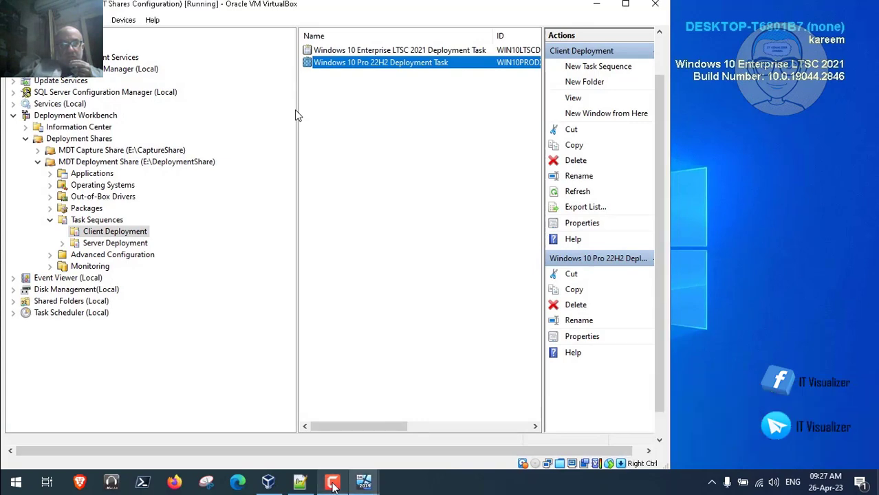
In Notepad++, close Capture - Windows 10.txt and highlight the *Convert to Datacenter line in the Deploy - Server 2022 notes.
left_click(300, 482)
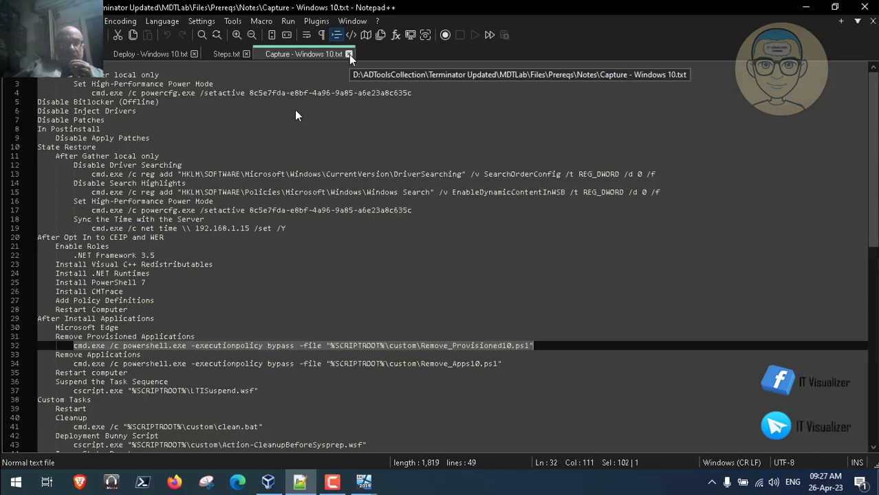
left_click(348, 55)
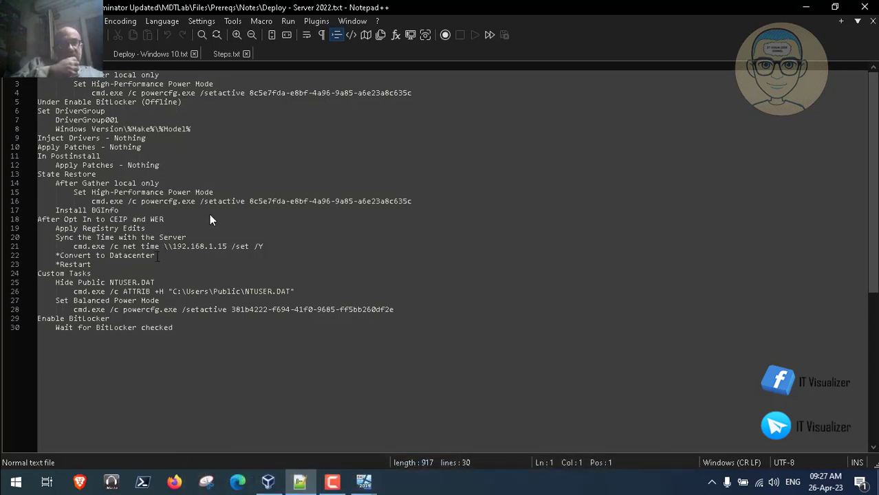
left_click_drag(156, 255, 59, 255)
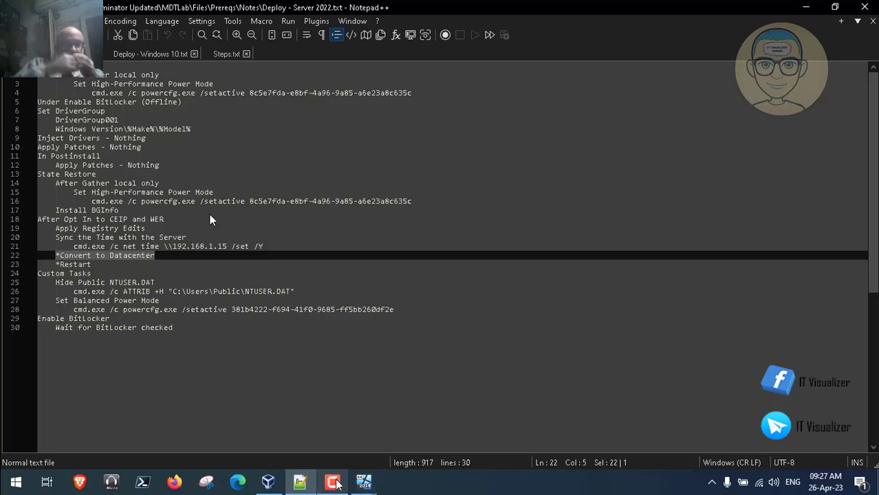
left_click(300, 483)
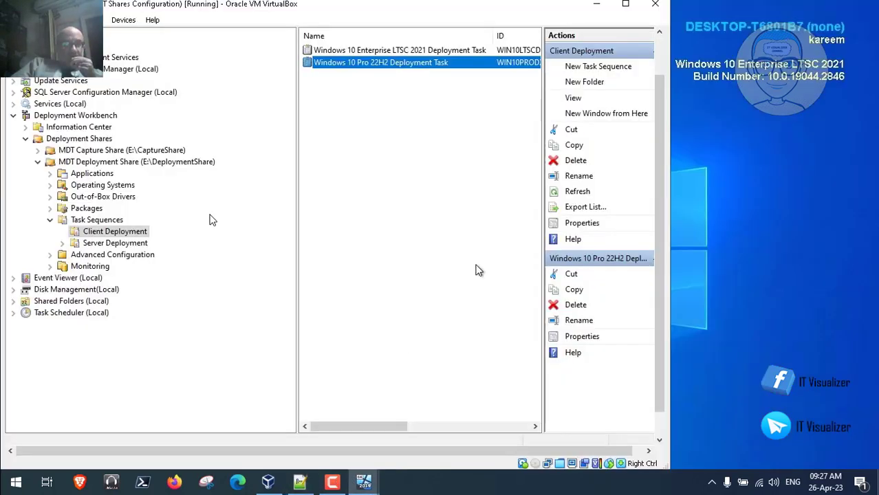
Close the management console in the virtual machine, saving its settings to Main Console.msc, and reopen that console from the desktop.
left_click_drag(662, 224, 660, 191)
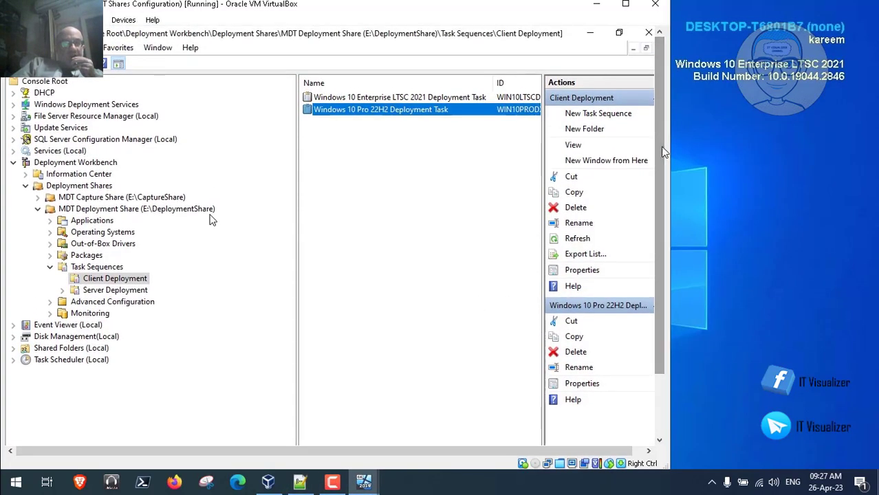
left_click(646, 33)
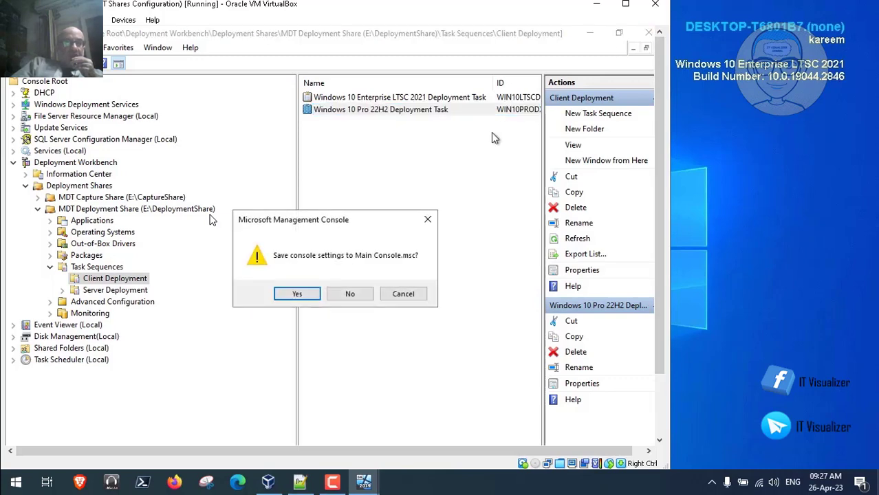
left_click(300, 294)
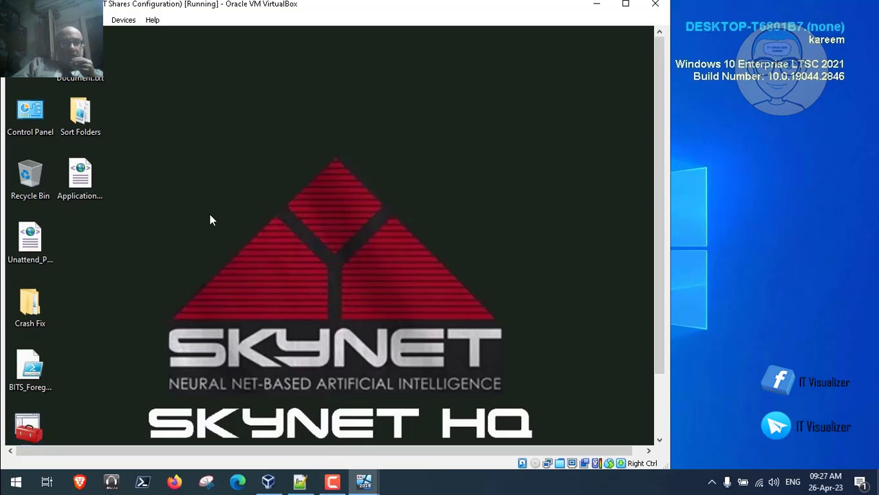
key("super+e")
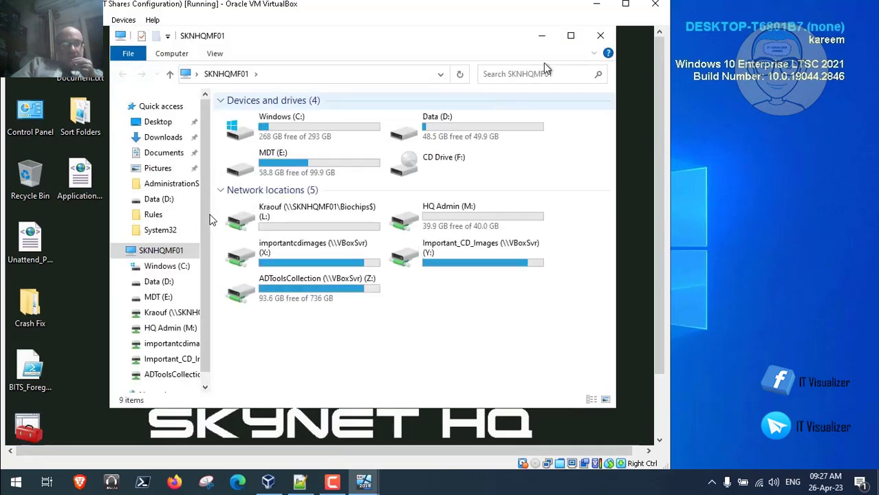
left_click(601, 35)
left_click_drag(657, 210, 656, 288)
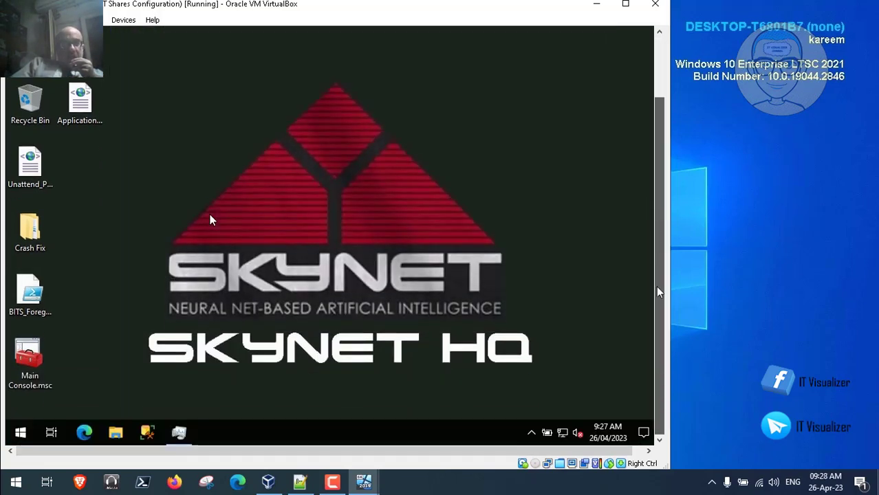
left_click(40, 358)
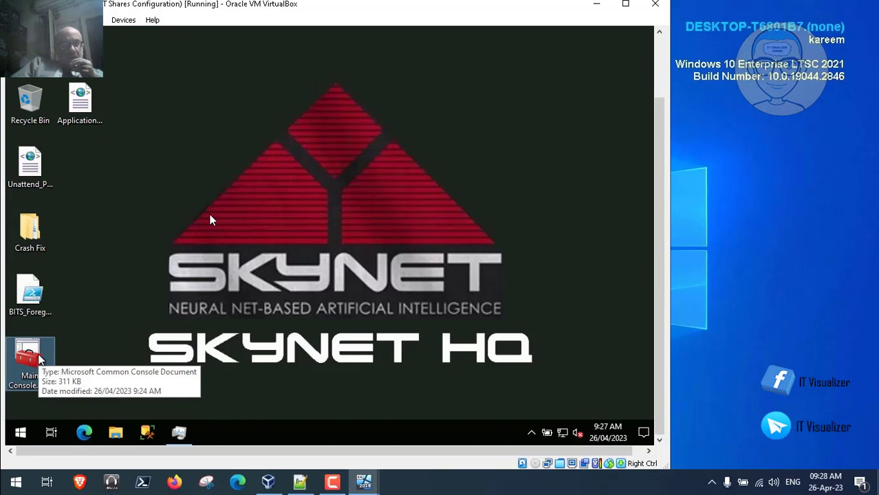
double_click(39, 359)
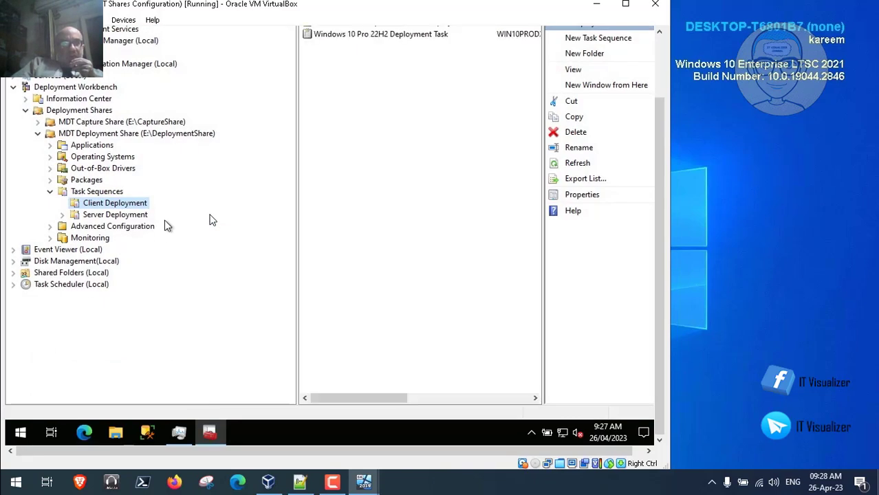
Open the Windows Server 2022 21H1 Deployment Task in the Server Deployment folder and show its task sequence.
left_click(141, 214)
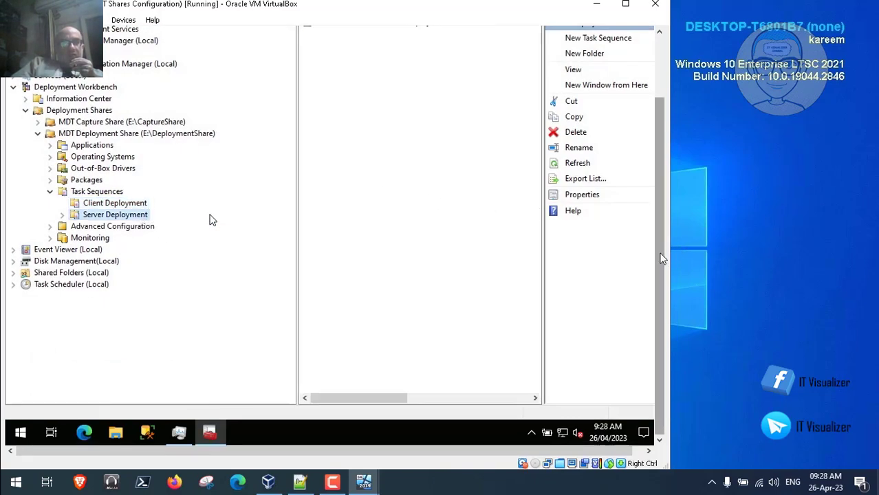
left_click_drag(661, 254, 659, 181)
double_click(400, 101)
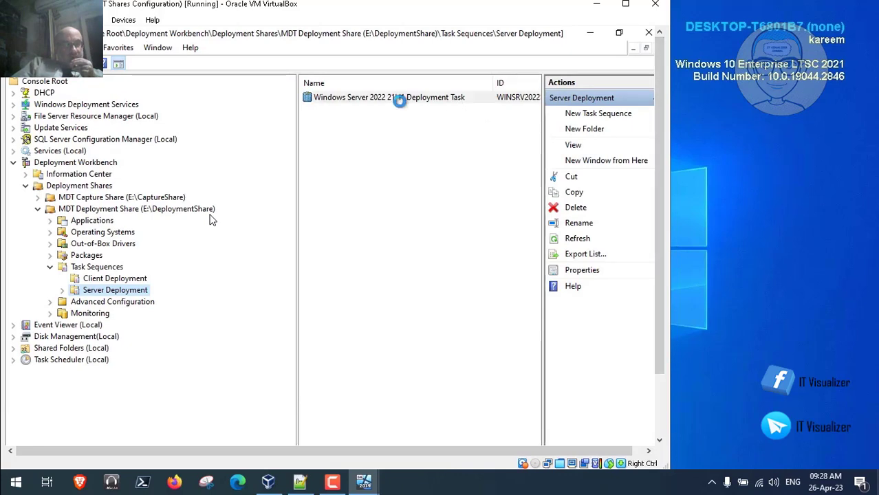
left_click(167, 82)
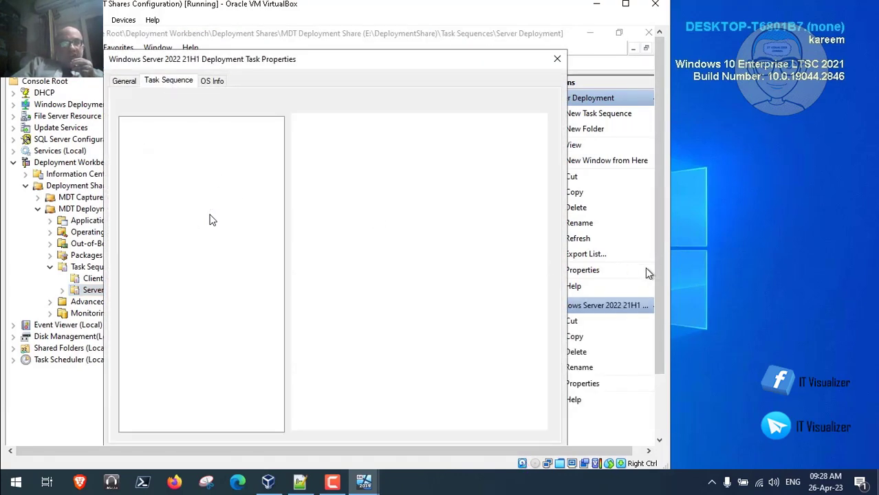
scroll(662, 272, "down", 1)
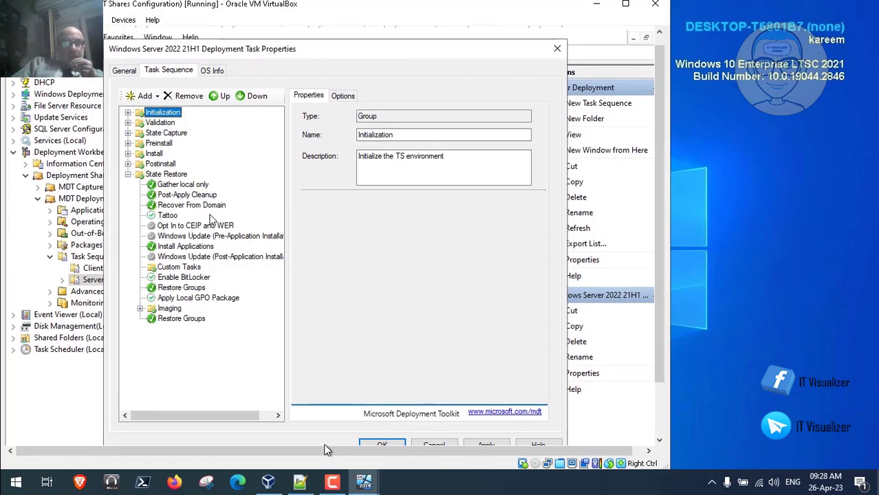
Add a Run Command Line step after Preinstall's Gather local only, named Set High-Performance Power Mode as in the Server 2022 notes.
left_click(300, 482)
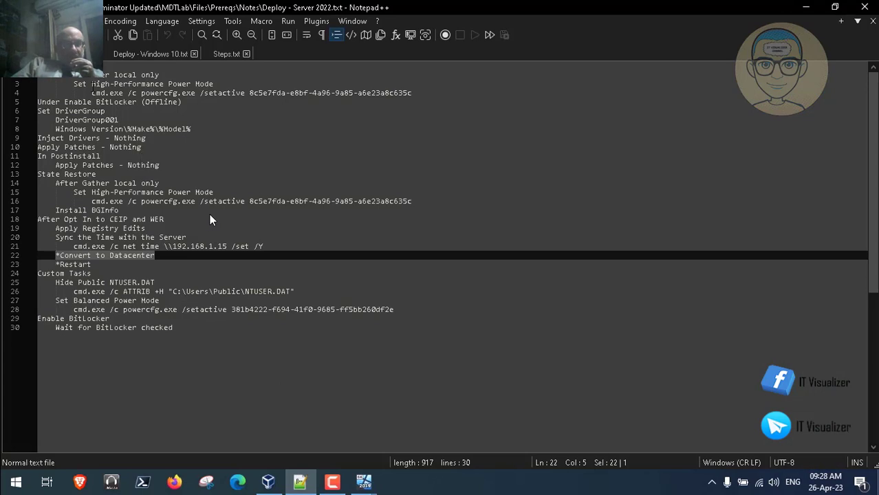
left_click_drag(74, 83, 211, 83)
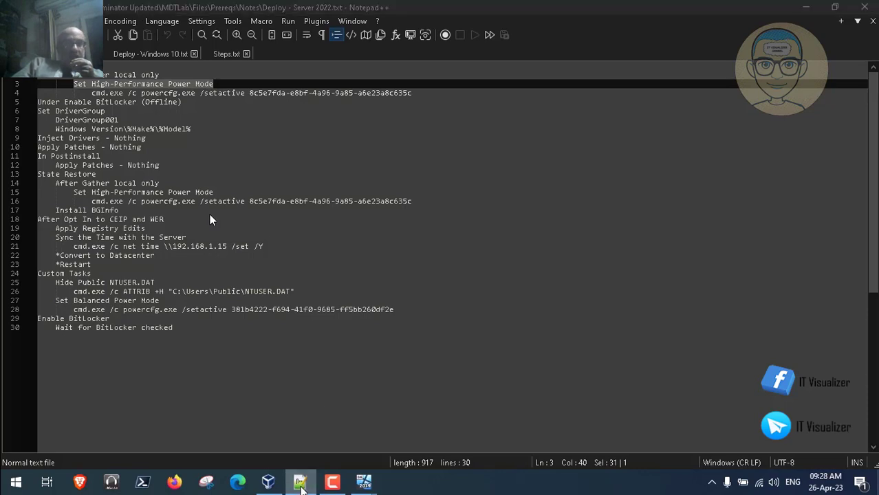
left_click(300, 478)
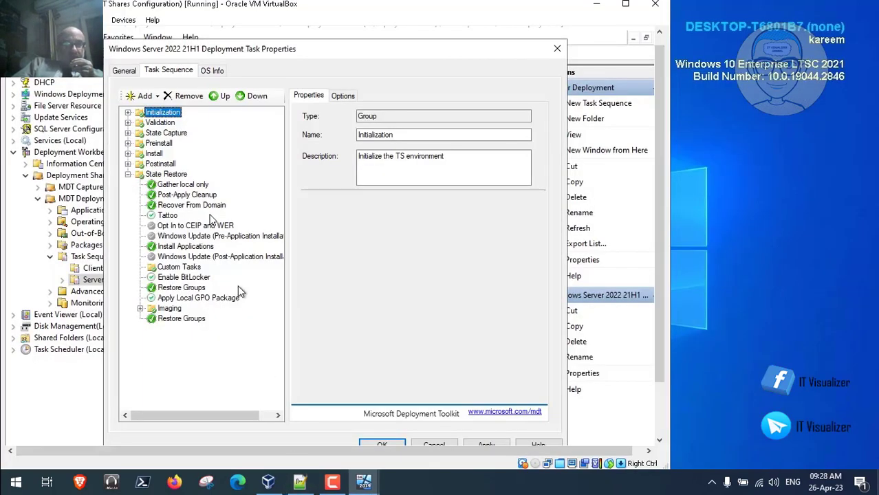
left_click(128, 143)
left_click(177, 154)
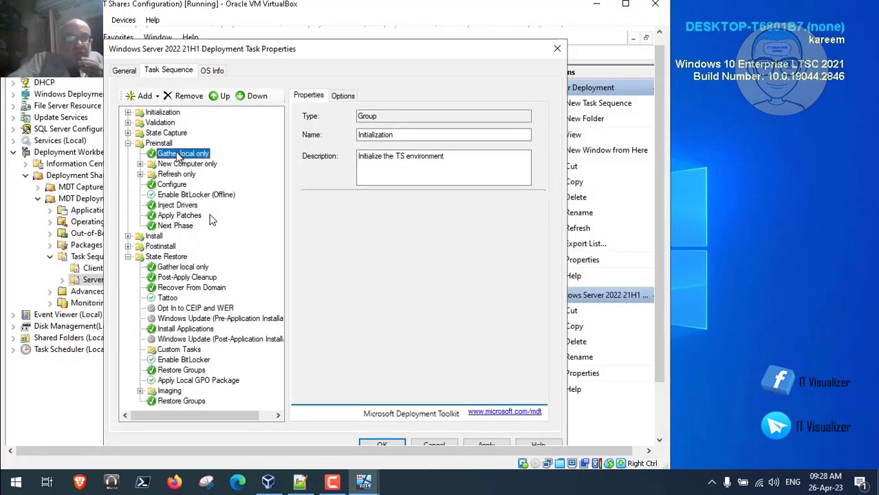
left_click(143, 97)
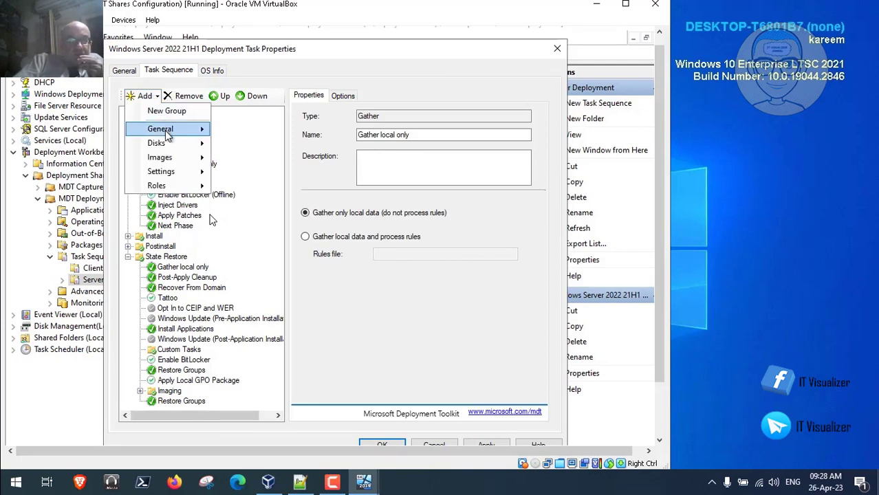
mouse_move(191, 130)
left_click(298, 132)
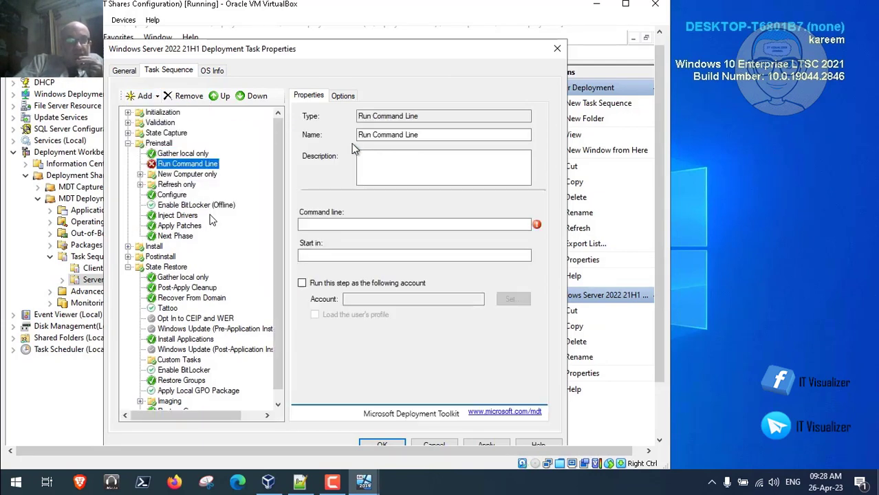
left_click_drag(427, 135, 349, 136)
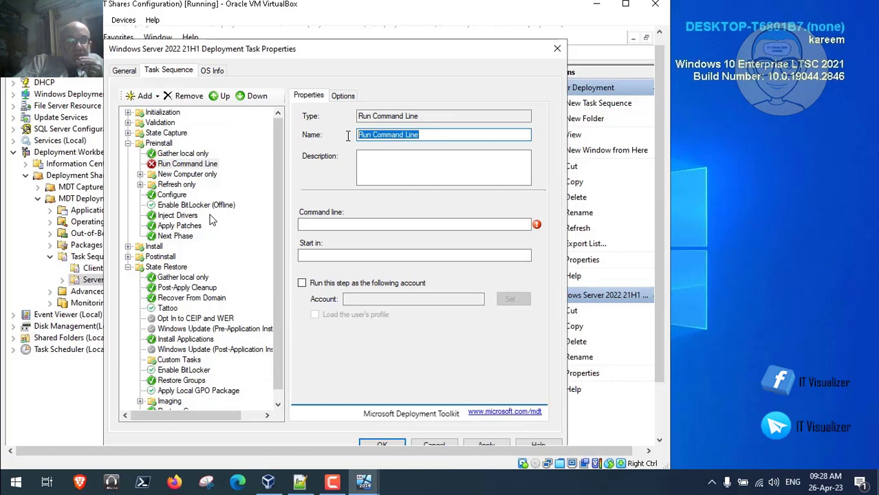
key("BackSpace")
type("Set High-Performance Power Mode")
Set the new step's command to cmd.exe /c powercfg.exe /setactive 8c5e7fda-e8bf-4a96-9a85-a6e23a8c635c from the notes, enable Continue on error, and apply.
left_click(382, 224)
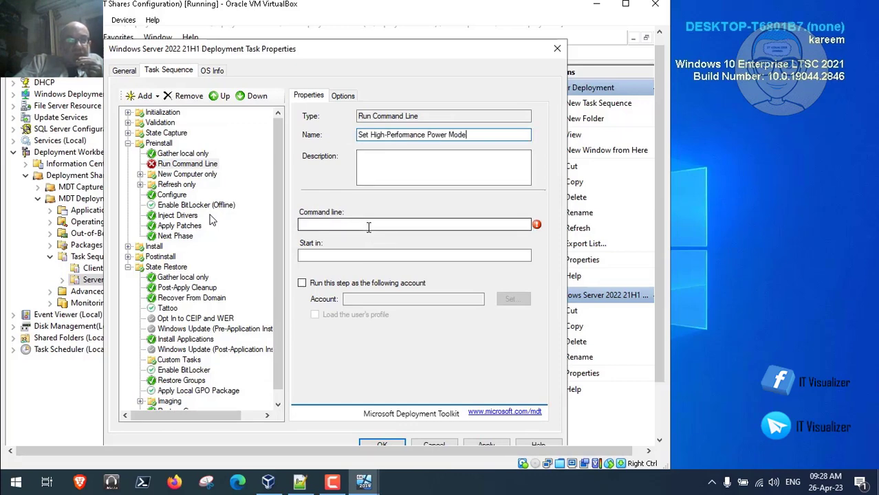
left_click(299, 482)
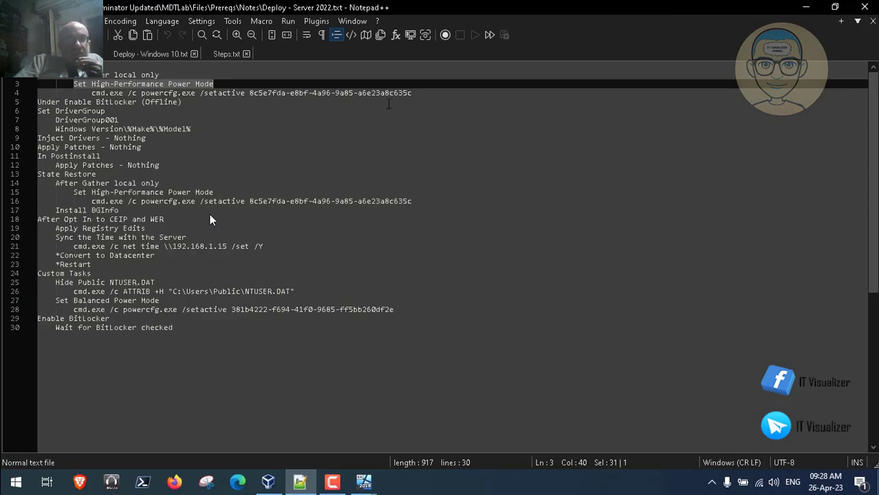
left_click_drag(412, 92, 113, 92)
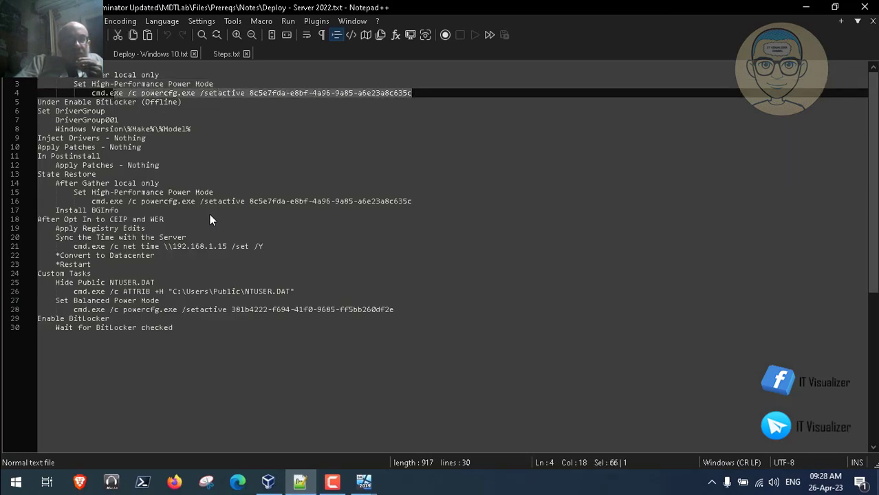
key("shift+Left")
key("shift+Left")
key("shift+Left")
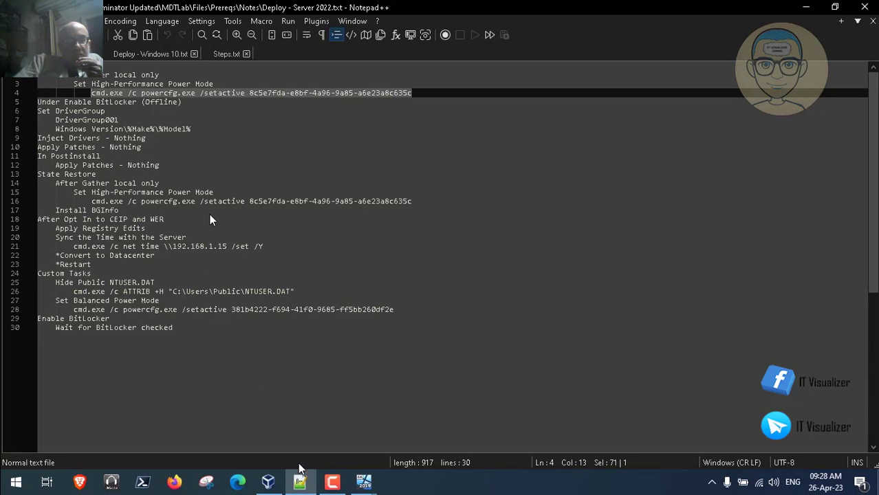
left_click(300, 481)
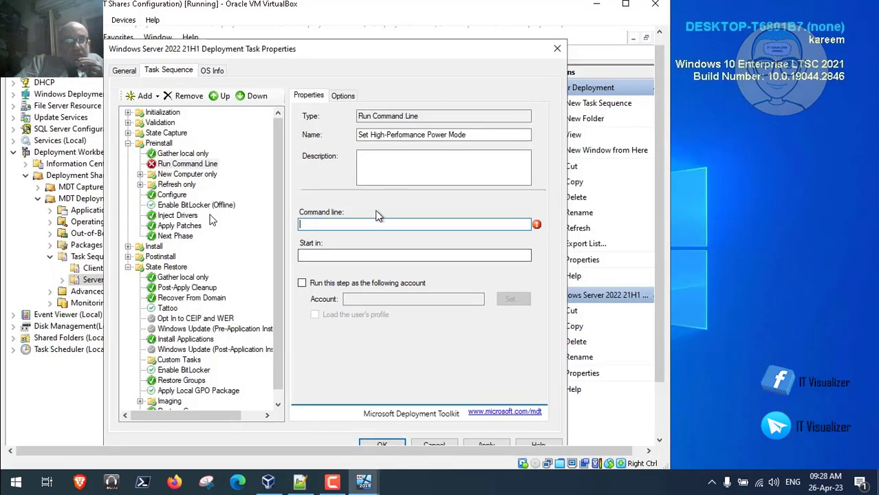
type("cmd.exe /c powercfg.exe /setactive 8c5e7fda-e8bf-4a96-9a85-a6e23a8c635c")
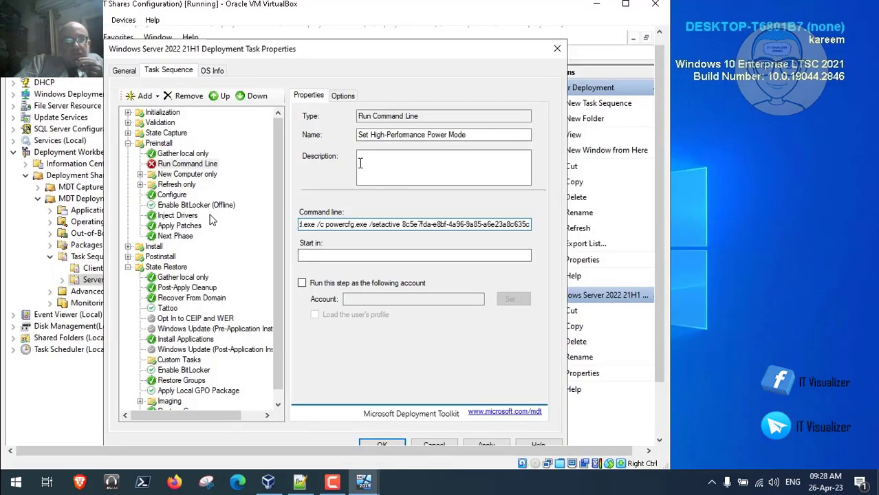
left_click(343, 96)
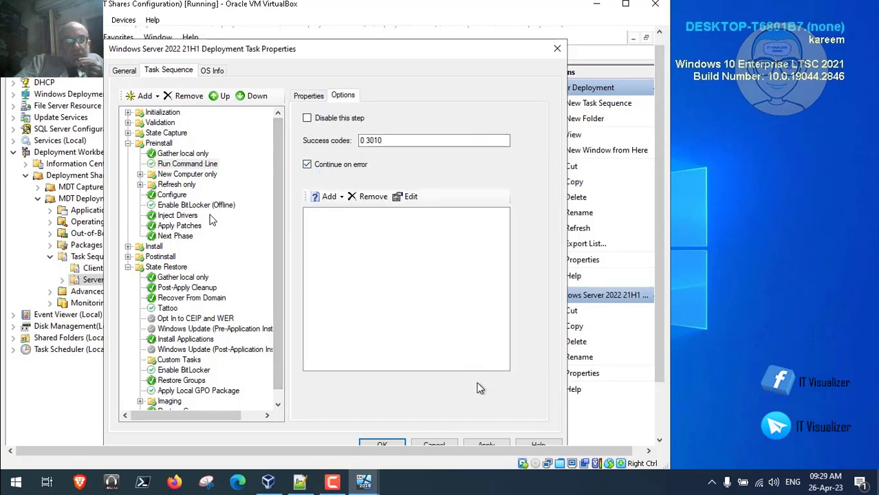
left_click(493, 441)
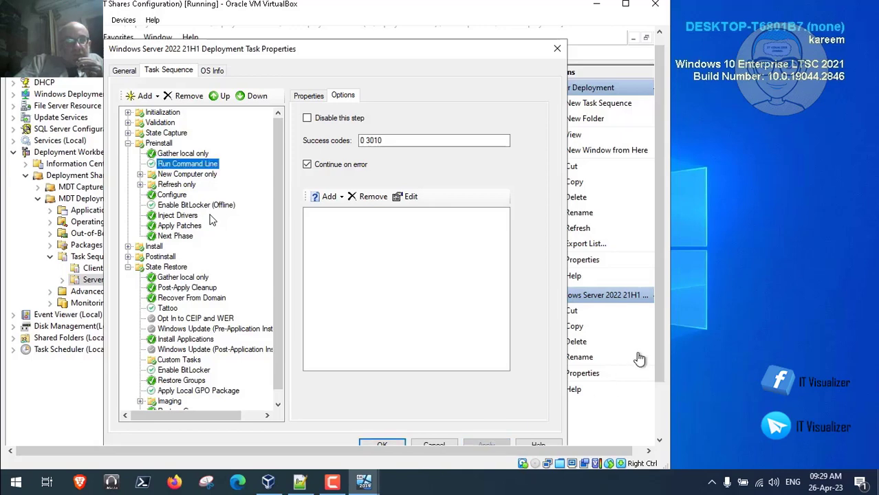
Open the Format and Partition Disk (BIOS) step under Preinstall's New Computer only group and remove its Recovery volume.
left_click_drag(655, 337, 655, 357)
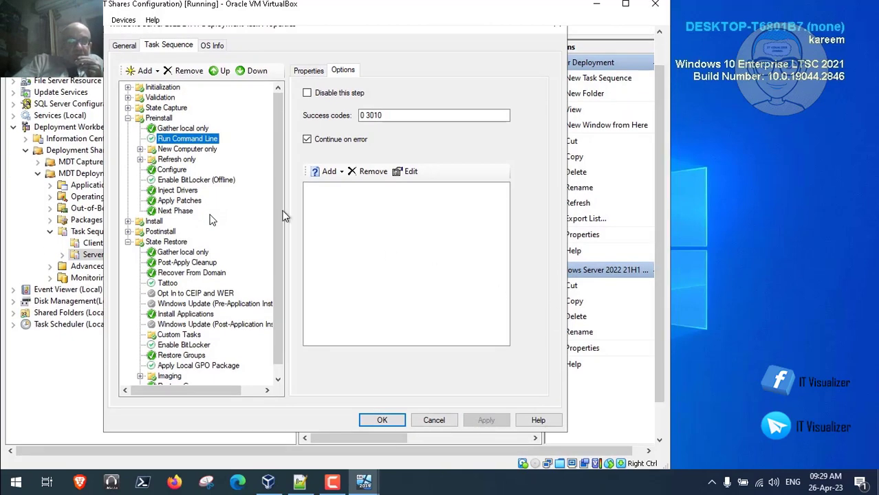
left_click(183, 149)
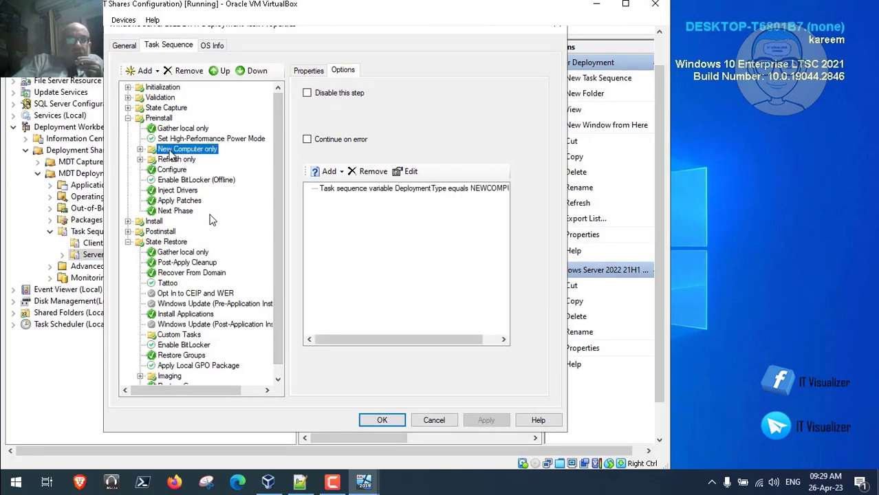
left_click(140, 149)
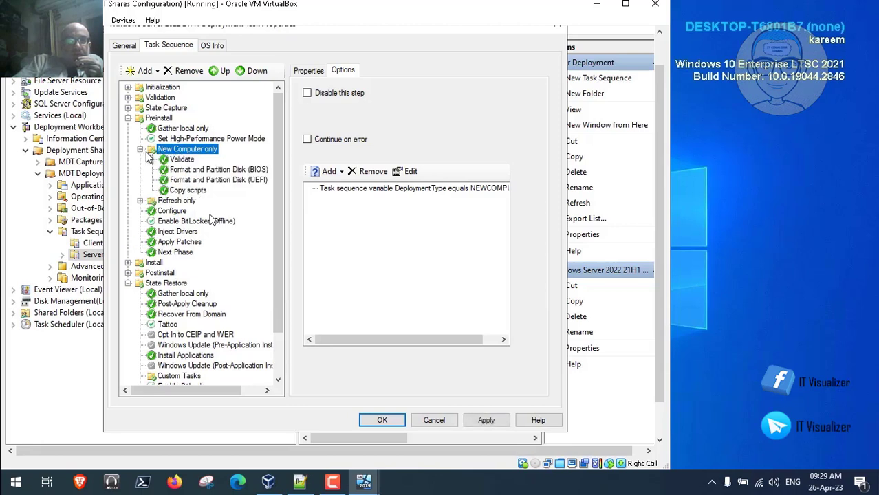
left_click(191, 171)
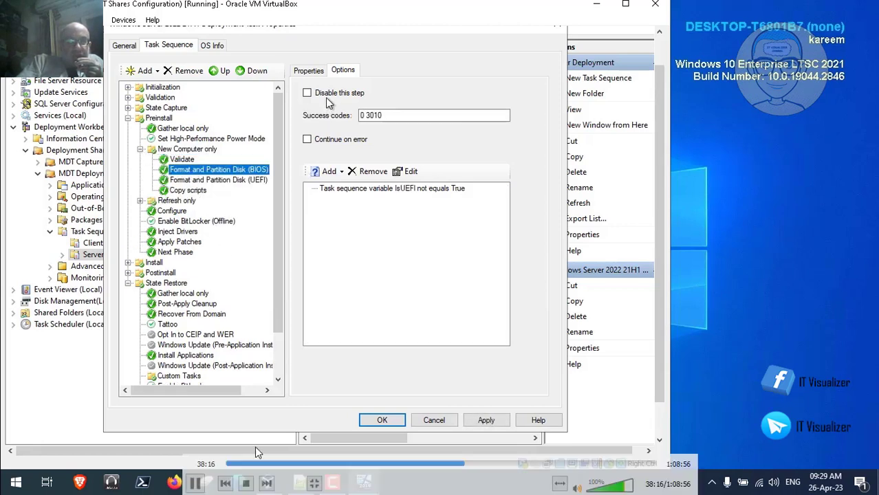
left_click(309, 71)
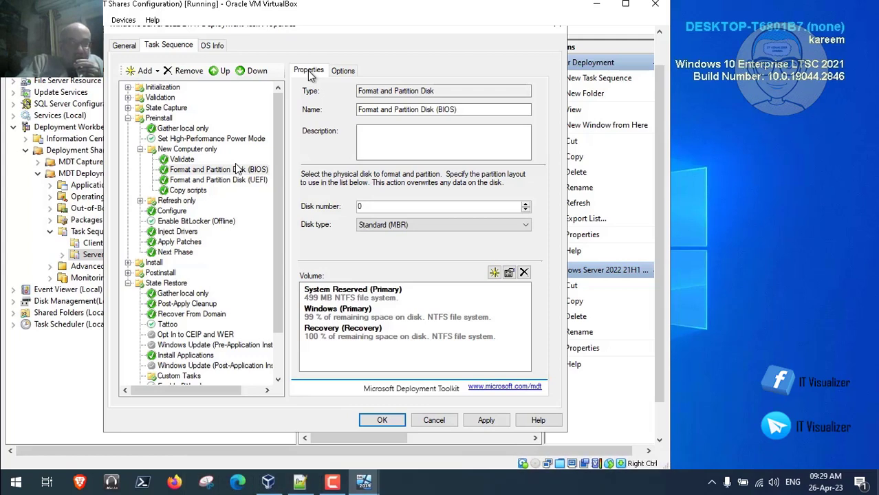
left_click(196, 483)
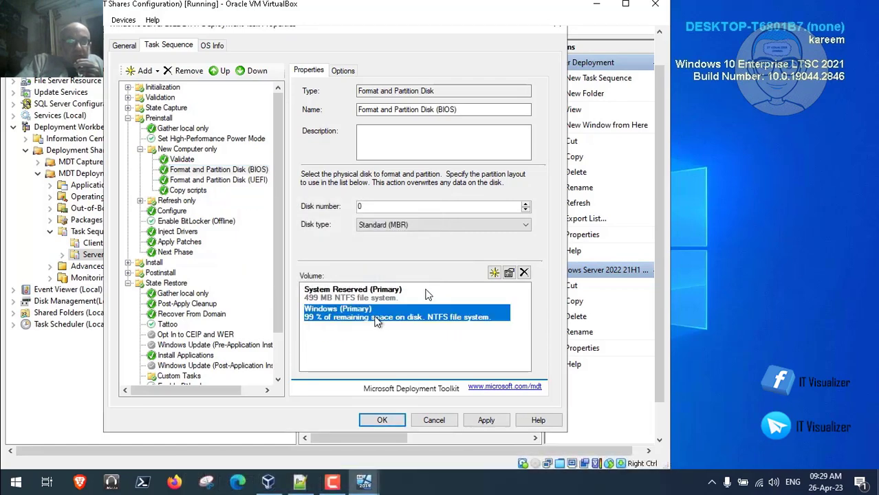
Set the Windows volume to 100 % of remaining space in the BIOS and UEFI partition steps, check both layouts, and apply.
mouse_move(337, 268)
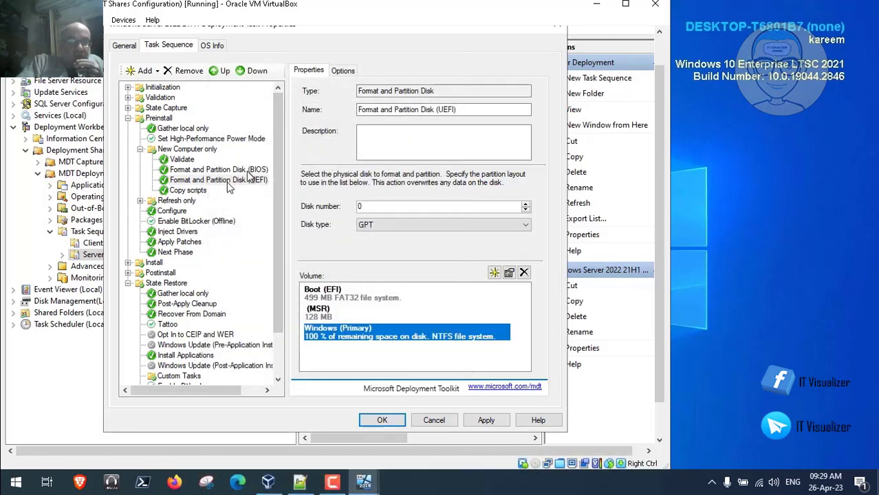
left_click(247, 172)
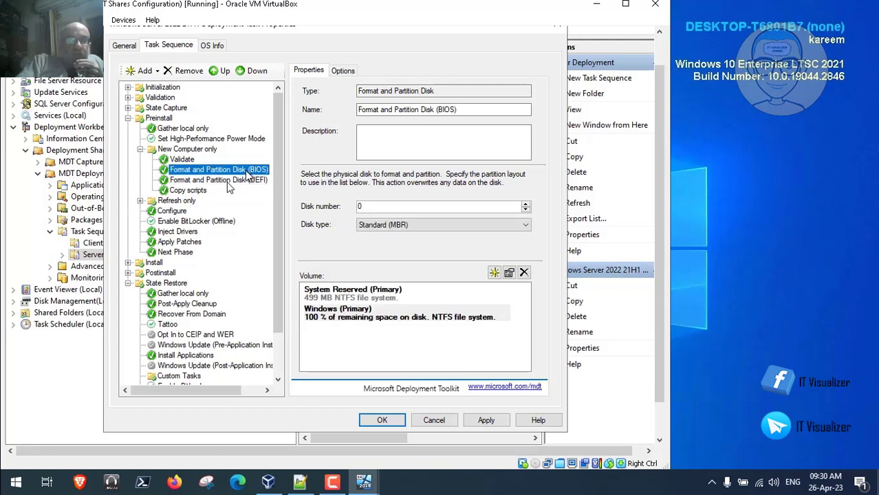
left_click(247, 180)
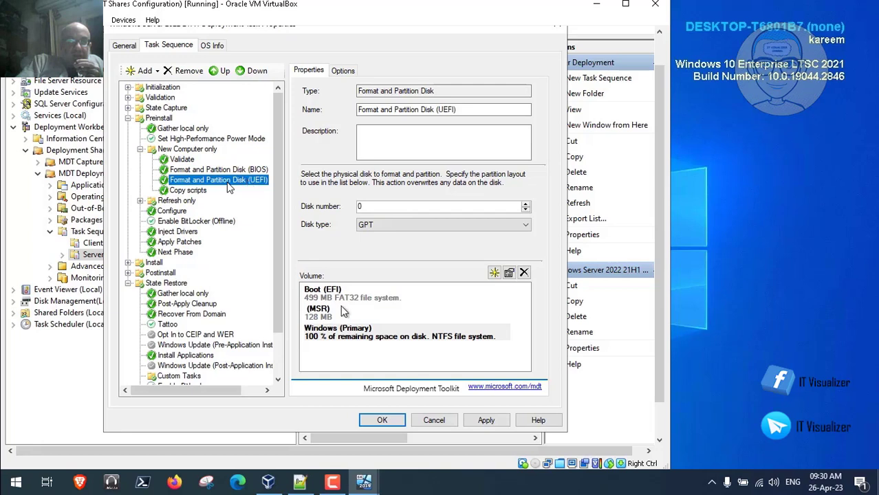
left_click(487, 420)
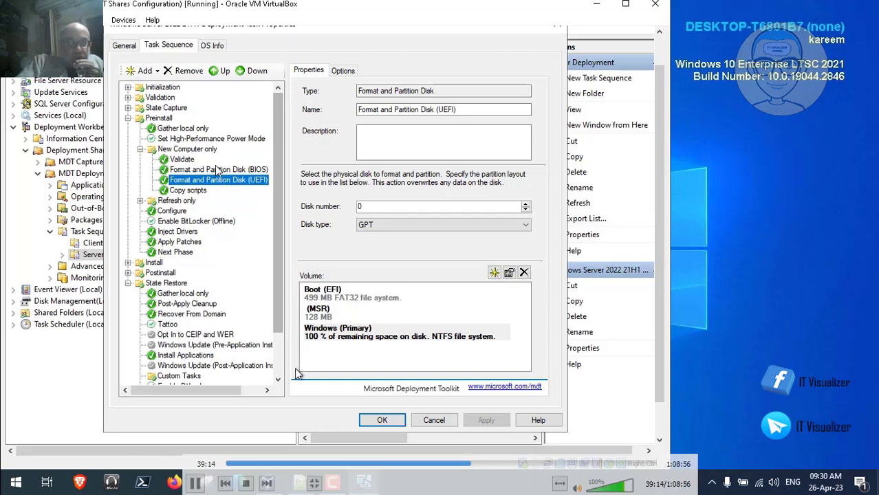
Set the selection profile of Preinstall's Inject Drivers and Apply Patches steps to Nothing, as in the Server 2022 notes, and apply.
left_click(300, 483)
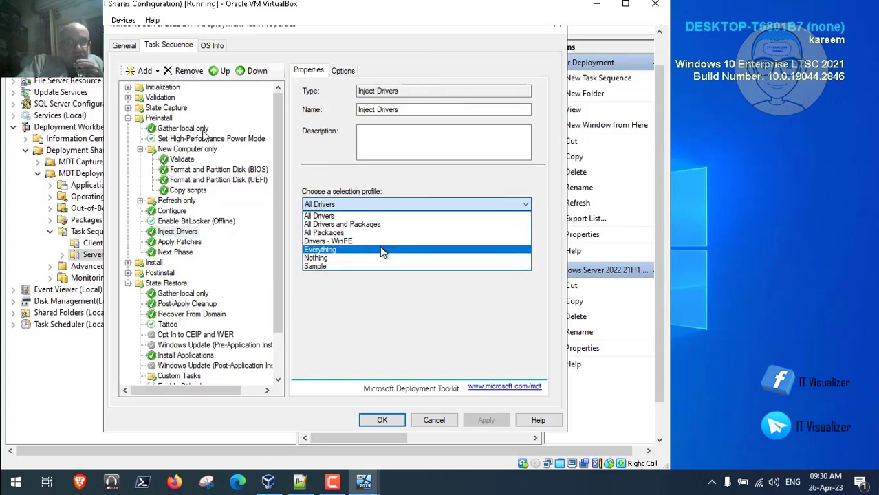
left_click(198, 245)
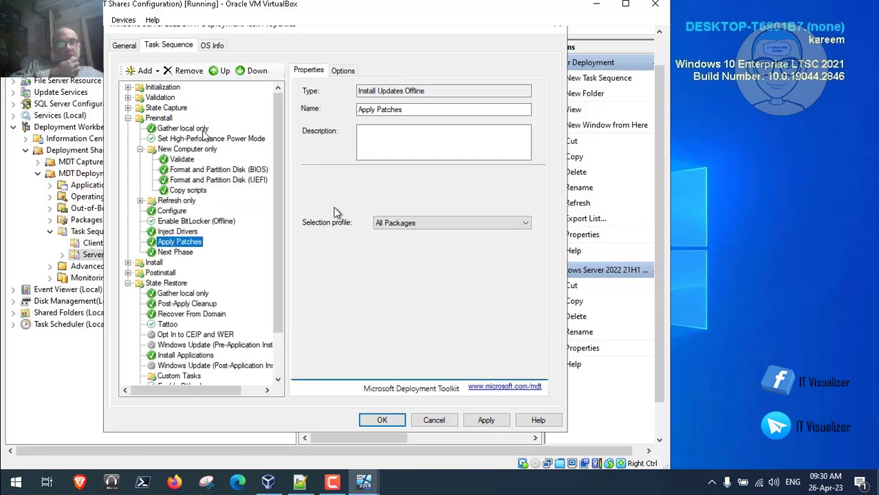
left_click(377, 224)
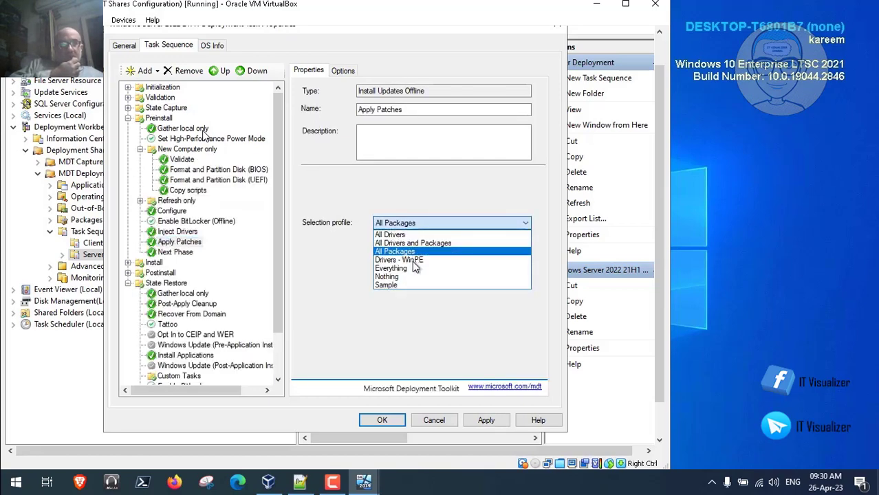
left_click(413, 276)
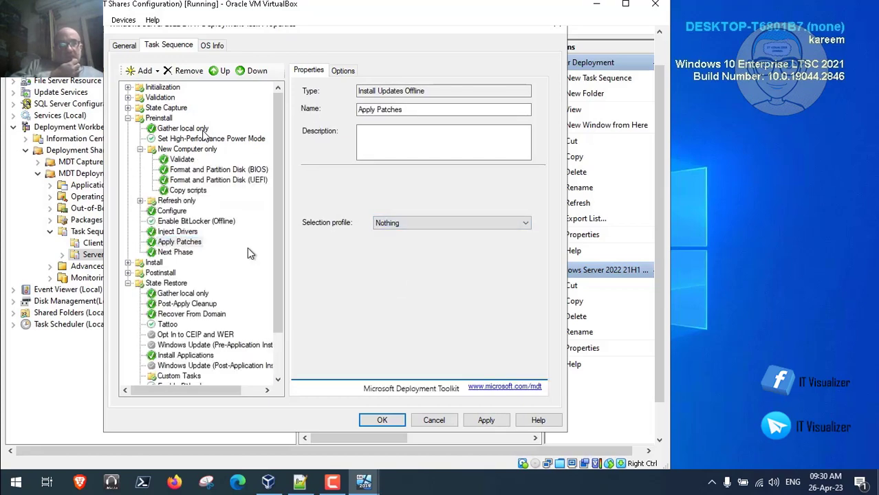
left_click(486, 417)
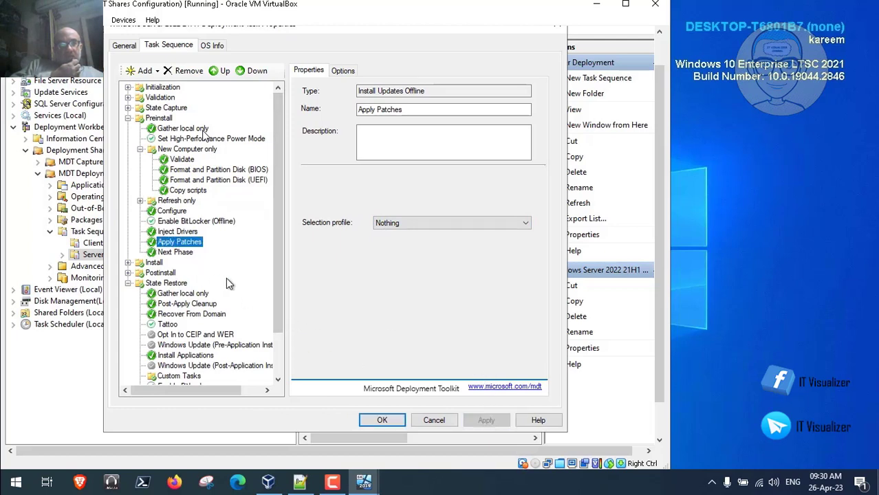
Set the selection profile of the Apply Patches step in Postinstall to Nothing and apply the change.
scroll(276, 304, "down", 1)
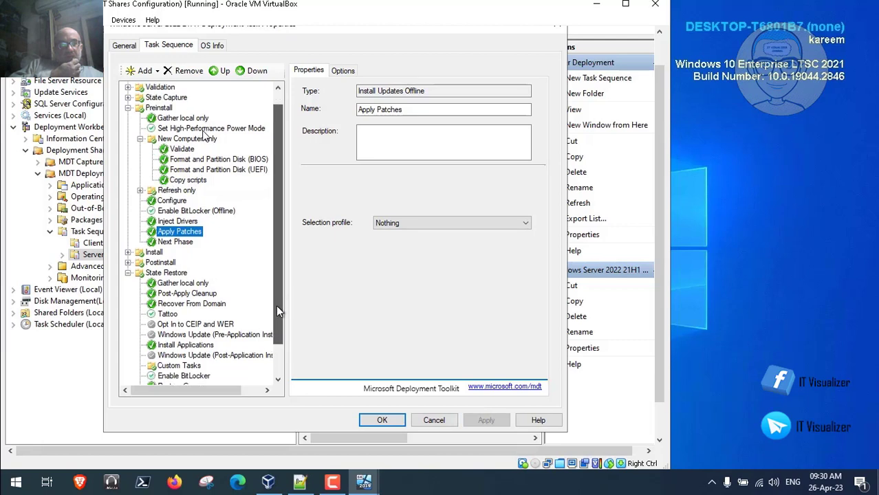
left_click(128, 253)
left_click(180, 293)
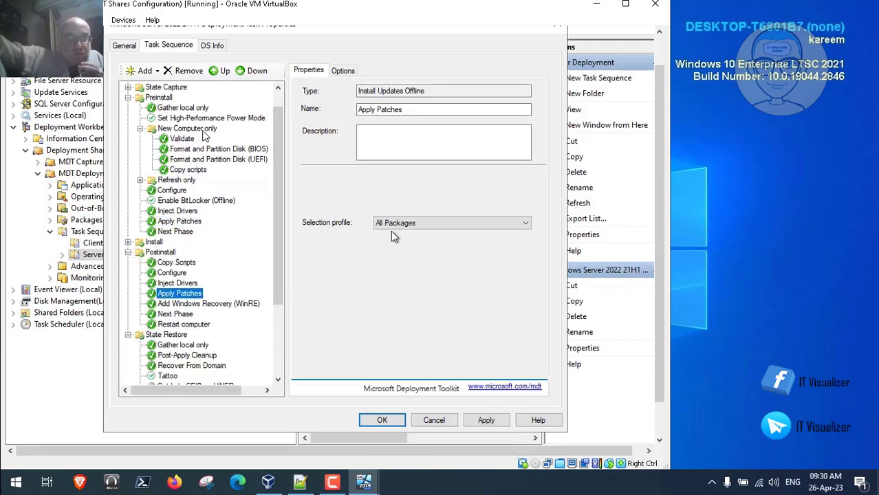
left_click(417, 224)
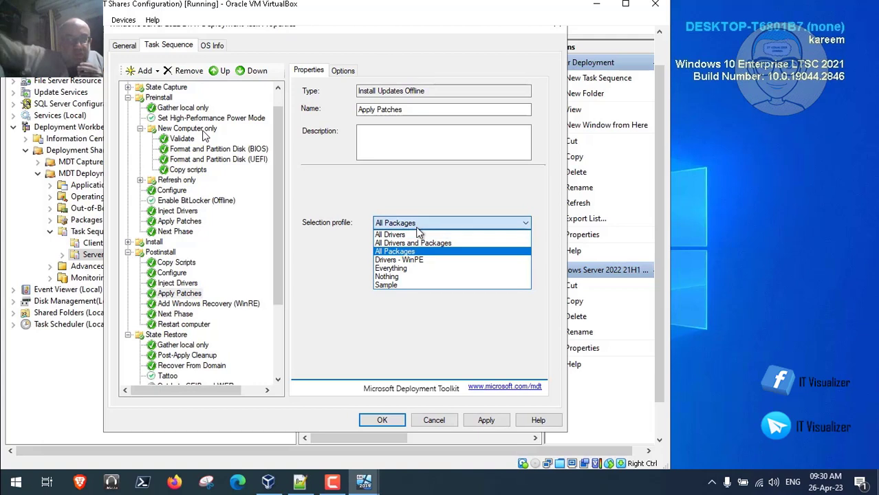
left_click(411, 276)
left_click_drag(280, 270, 279, 339)
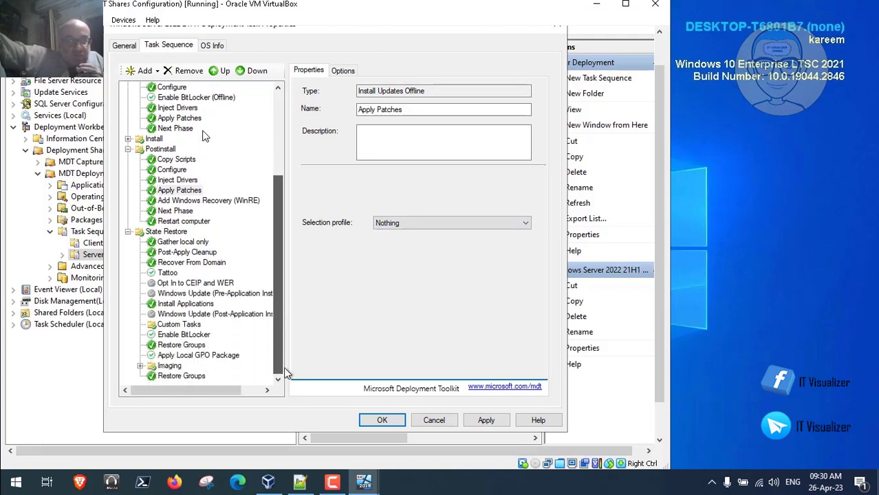
left_click(496, 419)
Copy Preinstall's Set High-Performance Power Mode step and paste it after Gather local only in State Restore, following the Server 2022 notes.
left_click(302, 482)
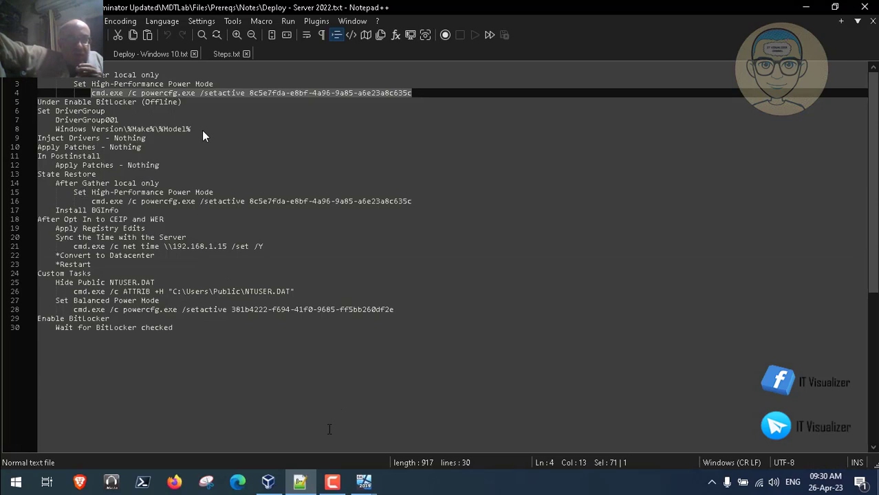
left_click(305, 471)
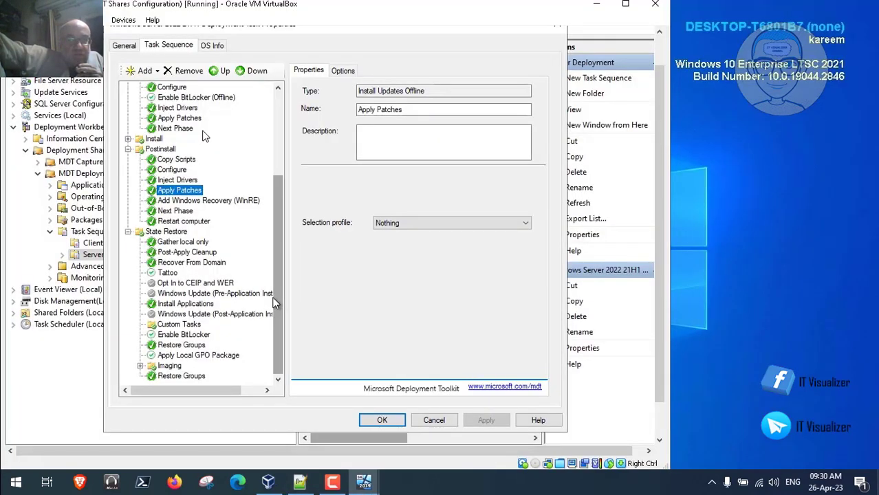
left_click_drag(279, 309, 271, 224)
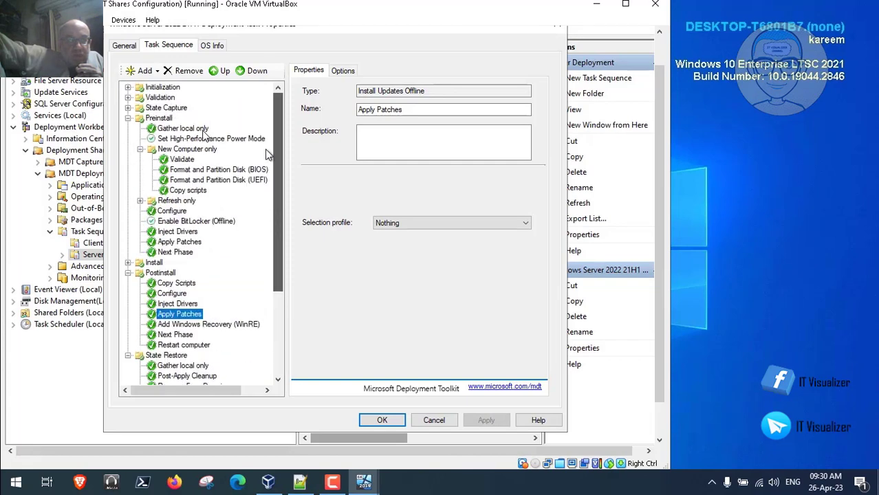
left_click(247, 141)
right_click(246, 143)
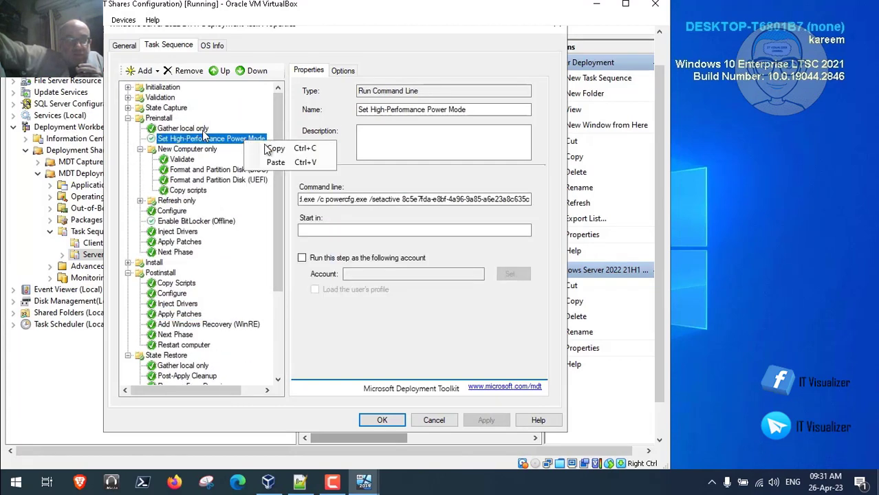
left_click(273, 149)
left_click_drag(280, 206, 280, 289)
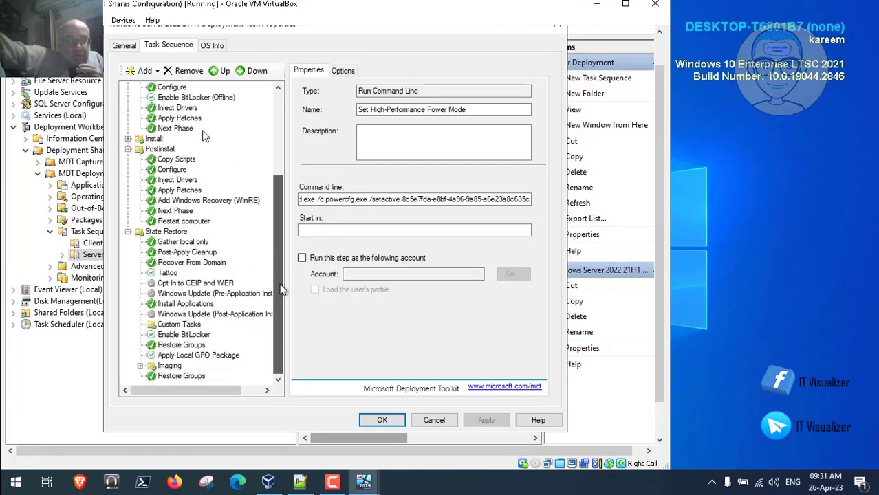
left_click(185, 242)
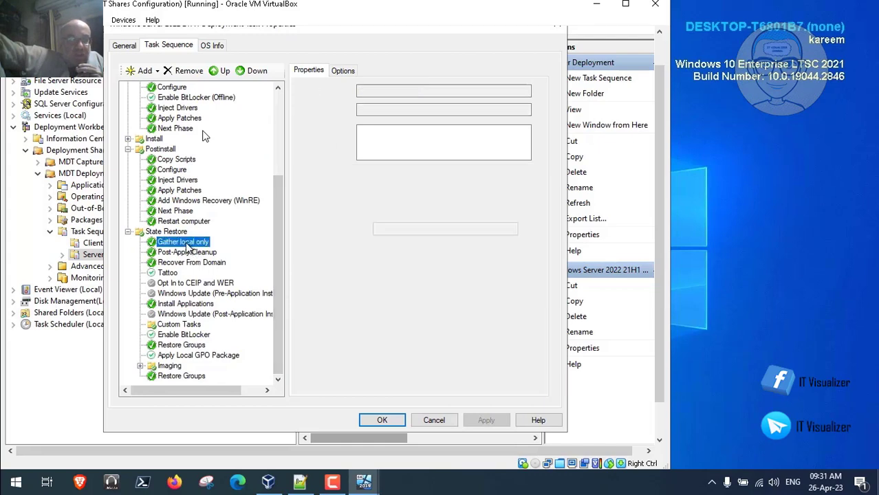
right_click(186, 246)
left_click(216, 266)
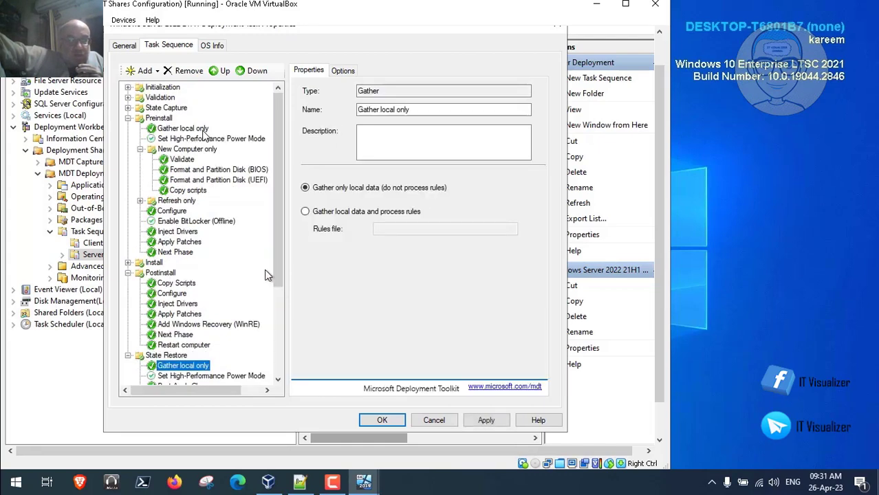
left_click_drag(275, 262, 278, 382)
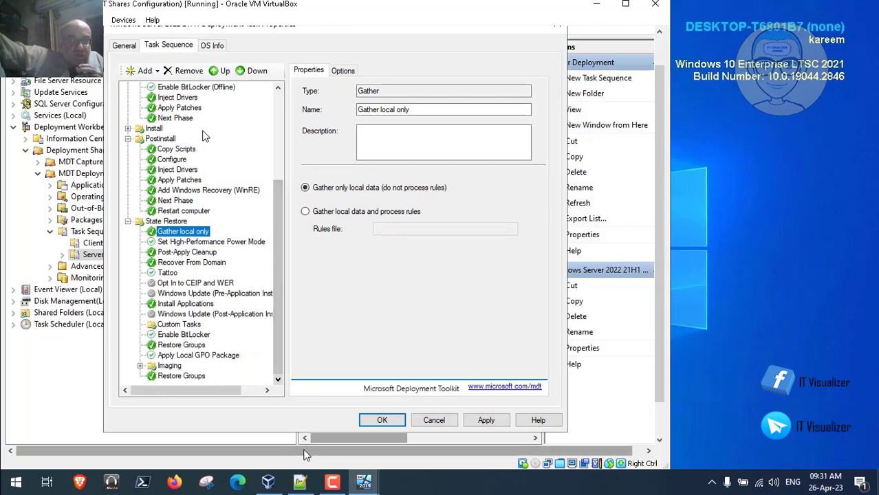
Copy the step name Apply Registry Edits from the Server 2022 deployment notes.
left_click(300, 482)
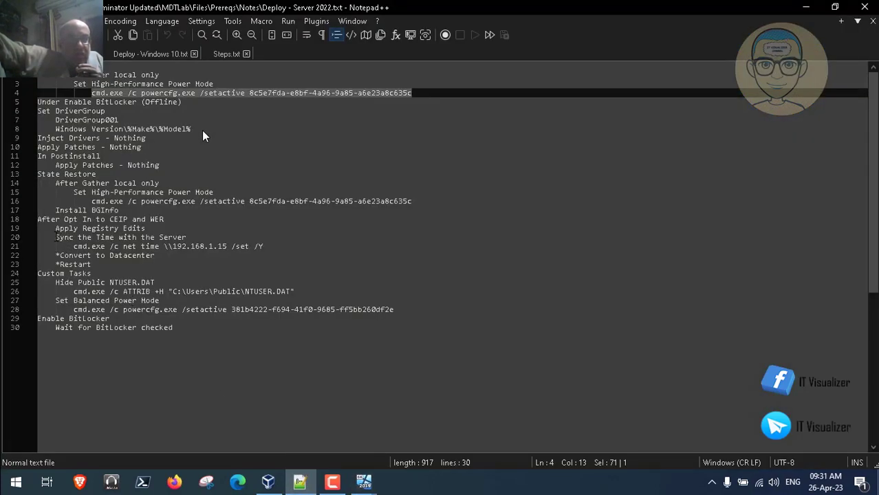
left_click_drag(57, 238, 155, 237)
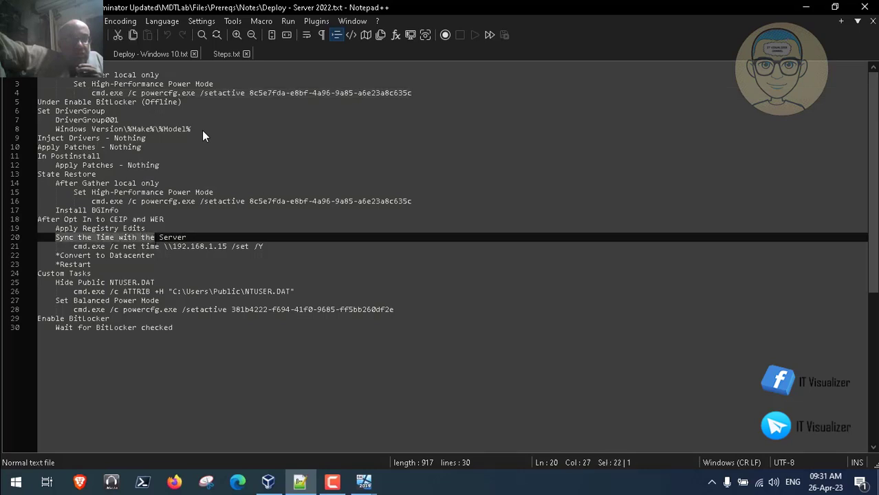
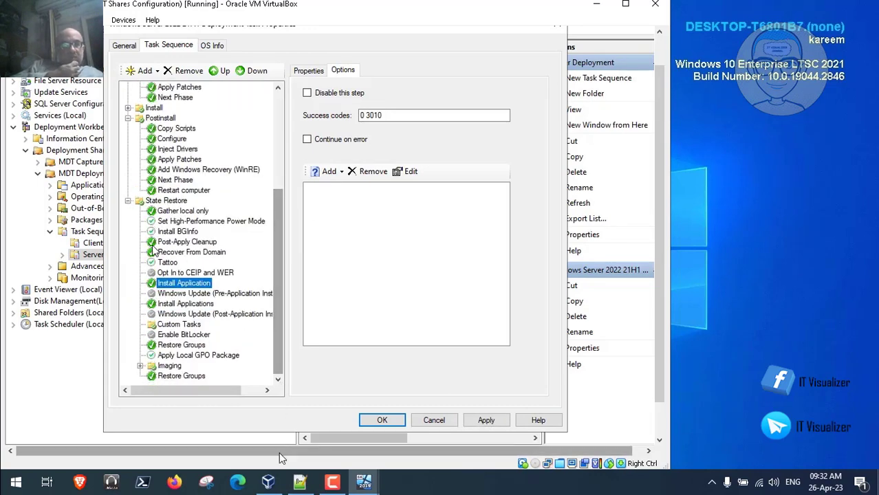
left_click(299, 483)
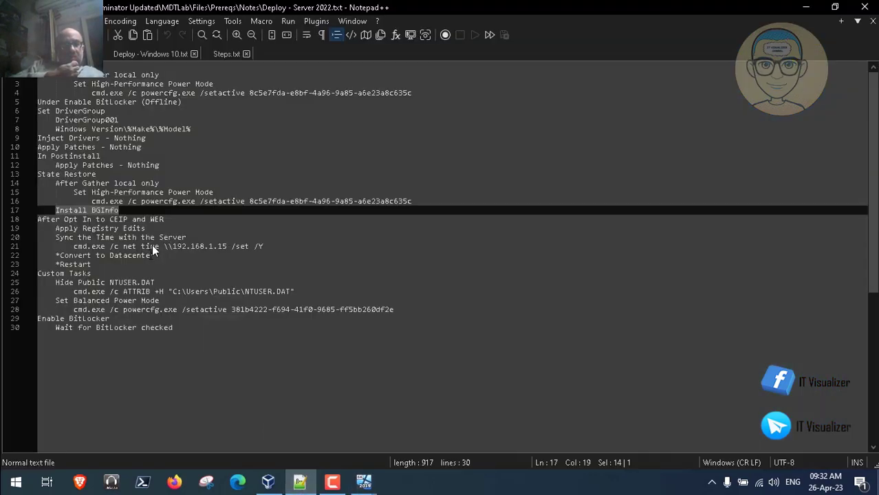
key("Down")
key("Down")
key("End")
key("shift+Left")
key("shift+Left")
key("shift+Left")
key("shift+Left")
key("shift+Left")
key("shift+Left")
key("shift+Left")
key("shift+Left")
key("shift+Left")
key("shift+Left")
key("shift+Left")
key("shift+Left")
key("shift+Left")
key("shift+Left")
key("shift+Left")
key("shift+Left")
key("shift+Left")
key("shift+Left")
key("shift+Left")
key("shift+Left")
key("ctrl+c")
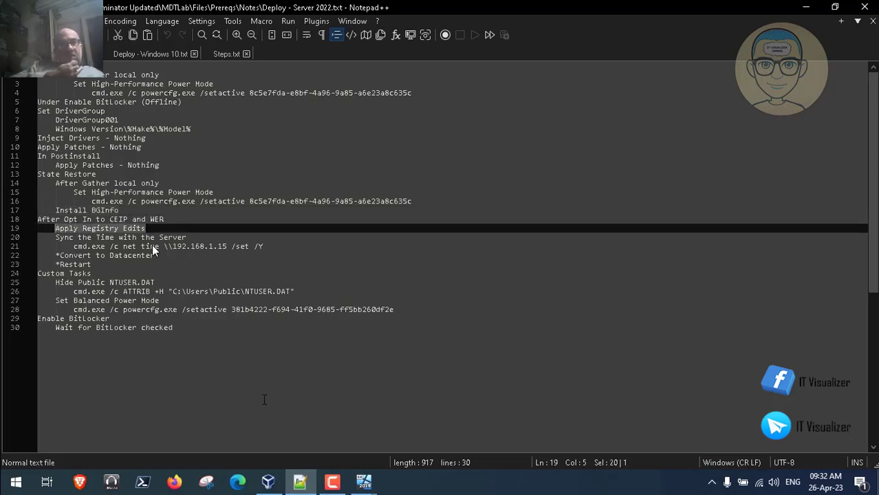
Rename the Install Application step after Opt In to CEIP and WER in State Restore to Apply Registry Edits.
left_click(302, 482)
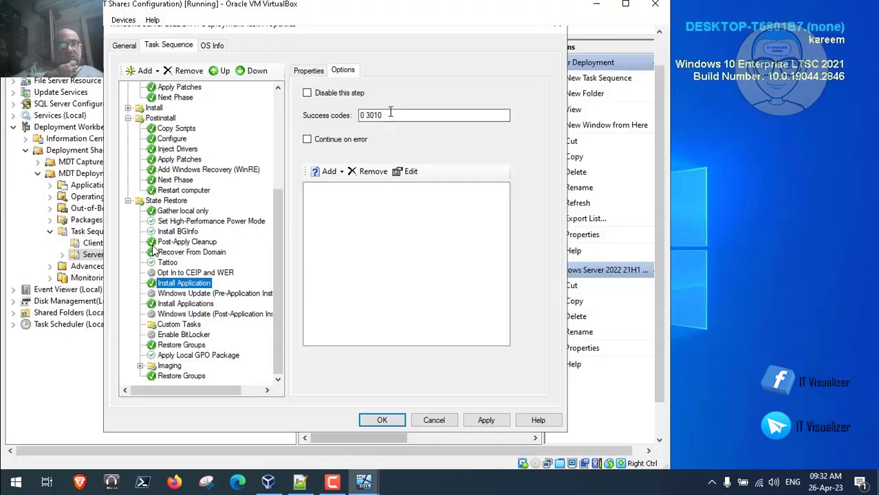
left_click(309, 70)
left_click_drag(415, 110, 346, 113)
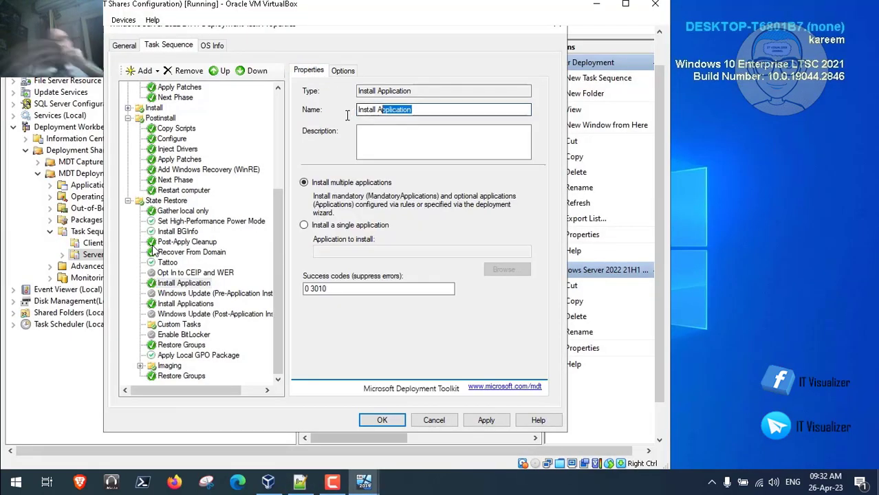
key("BackSpace")
key("ctrl+v")
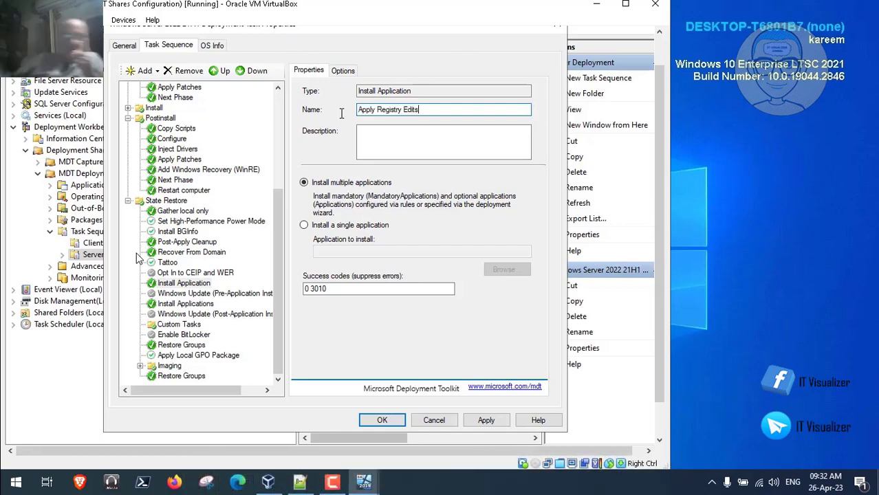
Set the Apply Registry Edits step to install a single application and choose Registry Edits - Server.
left_click(304, 226)
left_click(503, 268)
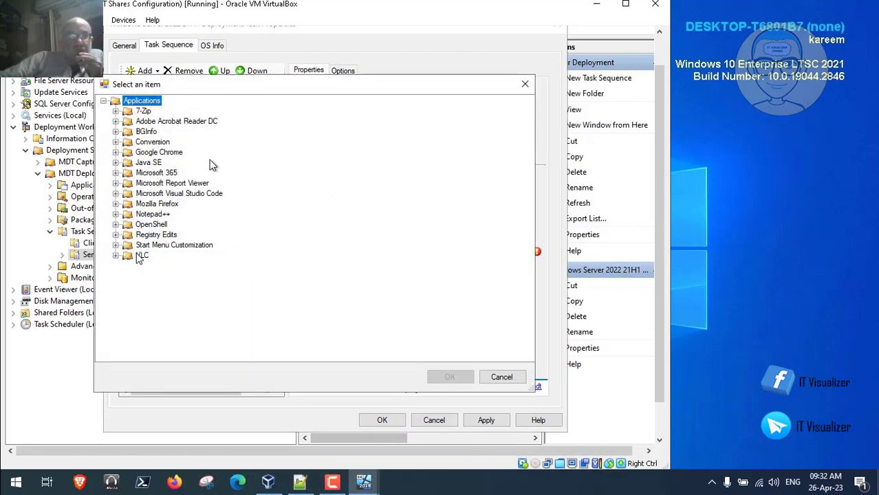
left_click(116, 235)
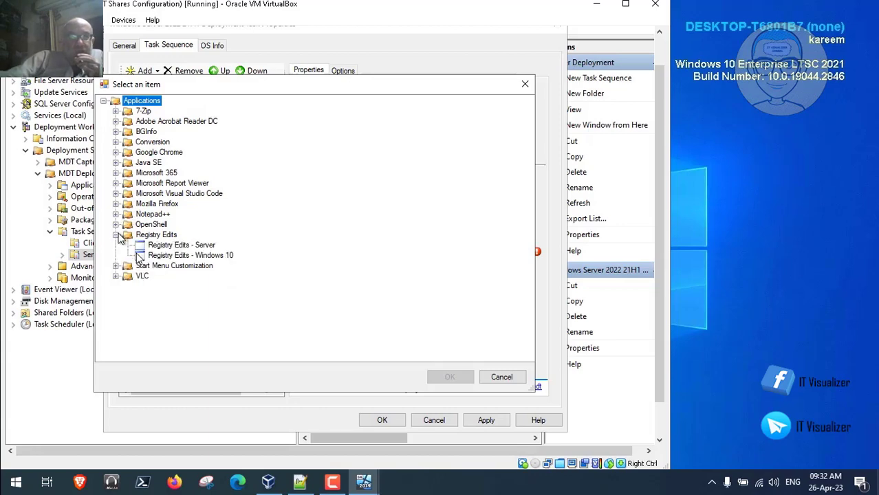
left_click(182, 246)
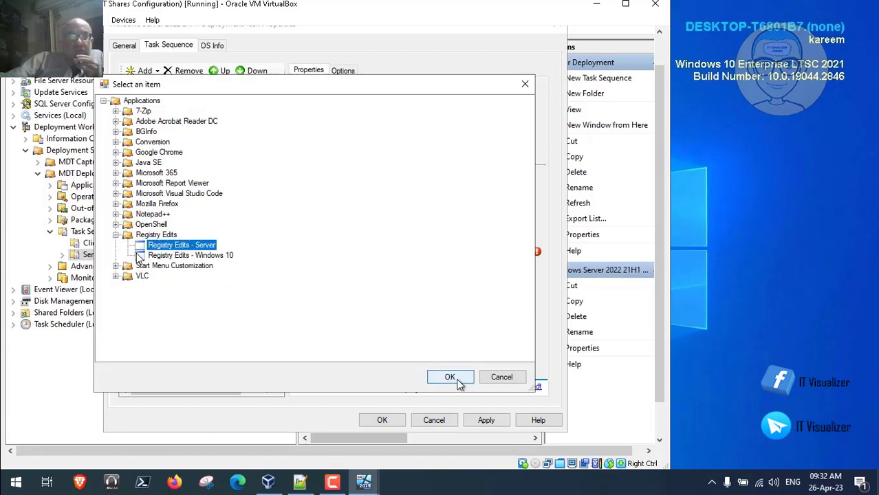
left_click(458, 381)
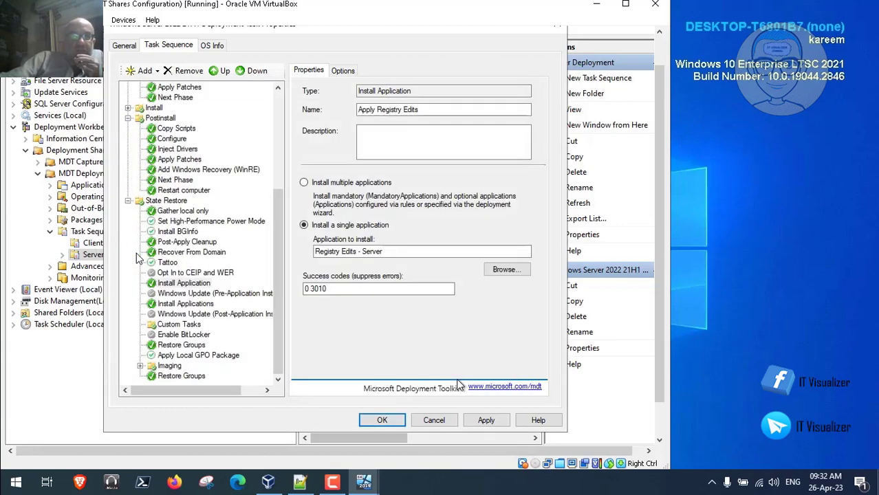
Enable Continue on error for the Apply Registry Edits step and apply the change, keeping that step selected.
left_click(342, 70)
left_click(307, 139)
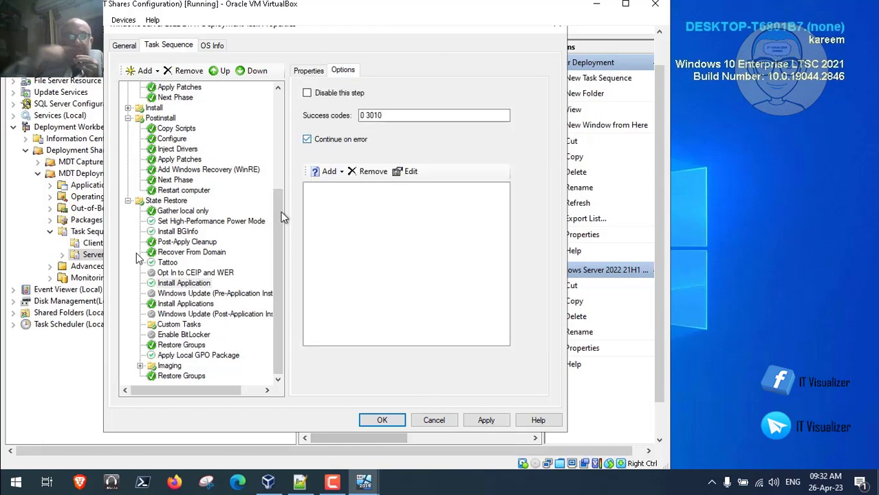
left_click(487, 423)
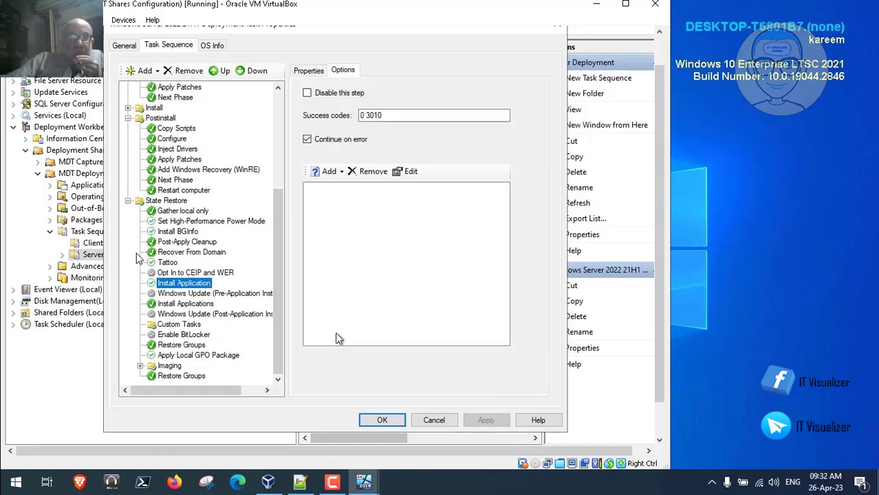
left_click(222, 294)
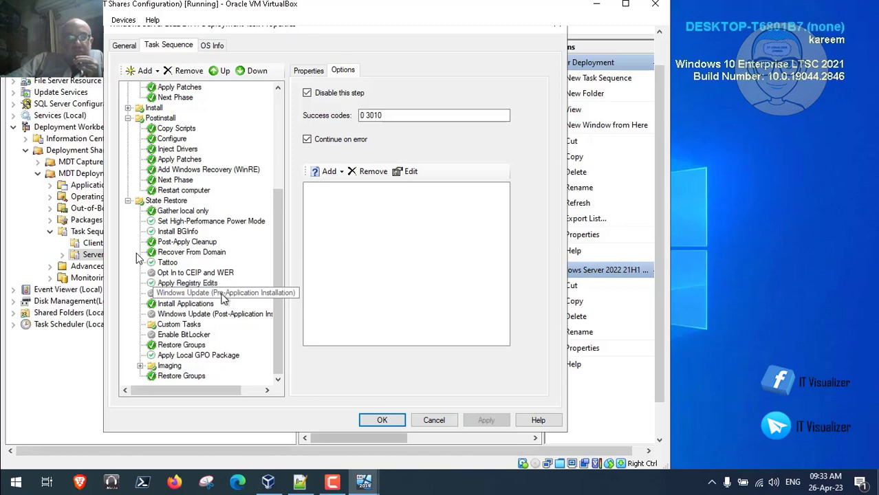
left_click(202, 284)
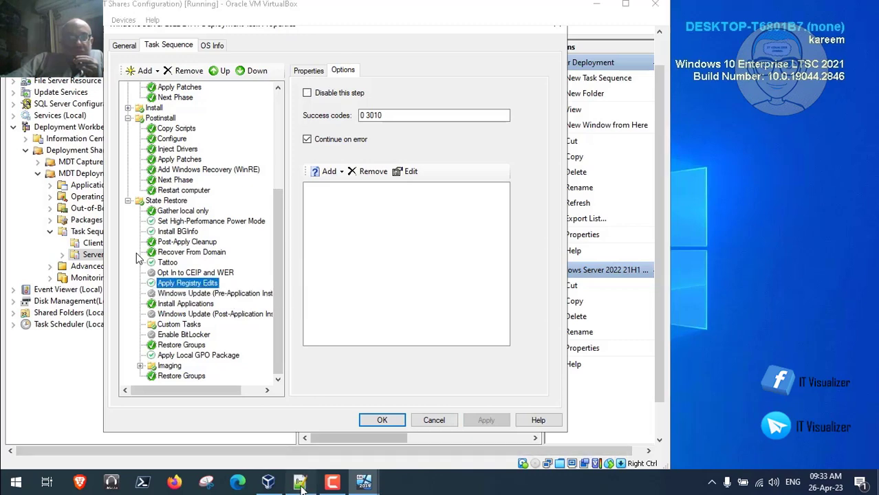
Copy the step name Sync the Time with the Server from the Server 2022 deployment notes and return to the task sequence.
left_click(300, 484)
key("Down")
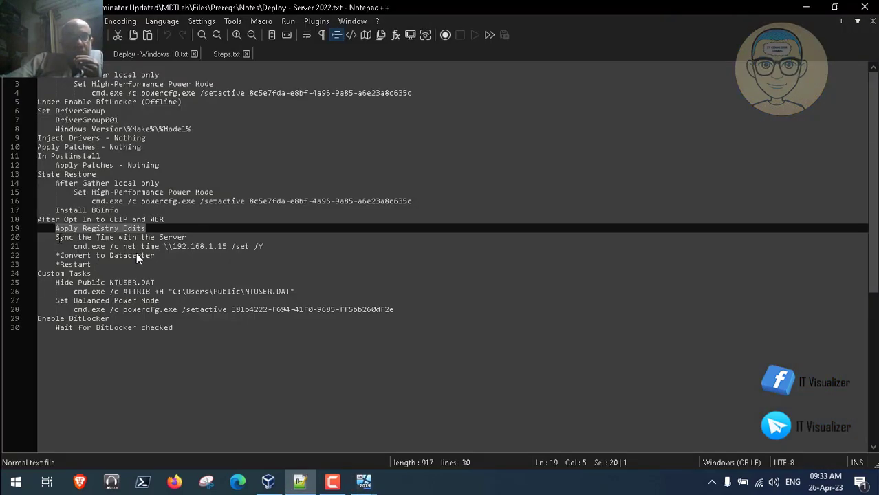
key("ctrl+shift+Right")
key("ctrl+shift+Right")
key("ctrl+shift+Right")
key("ctrl+shift+Right")
key("ctrl+shift+Right")
key("ctrl+shift+Right")
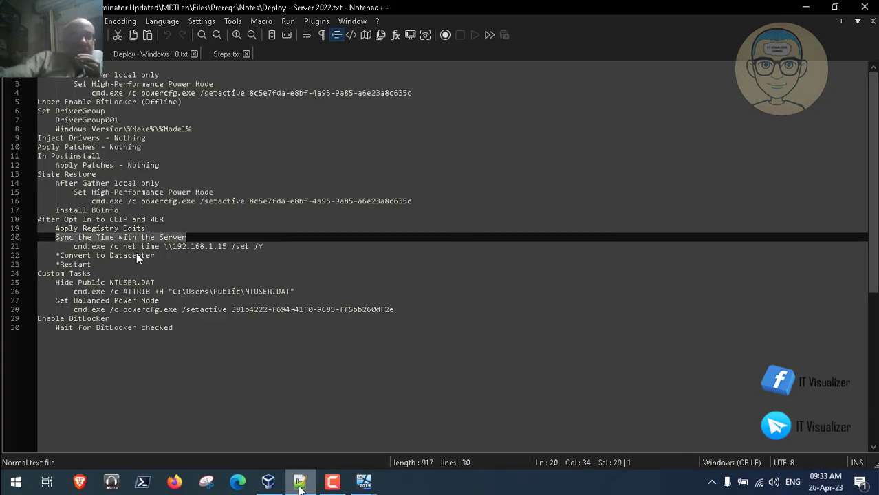
key("alt+Tab")
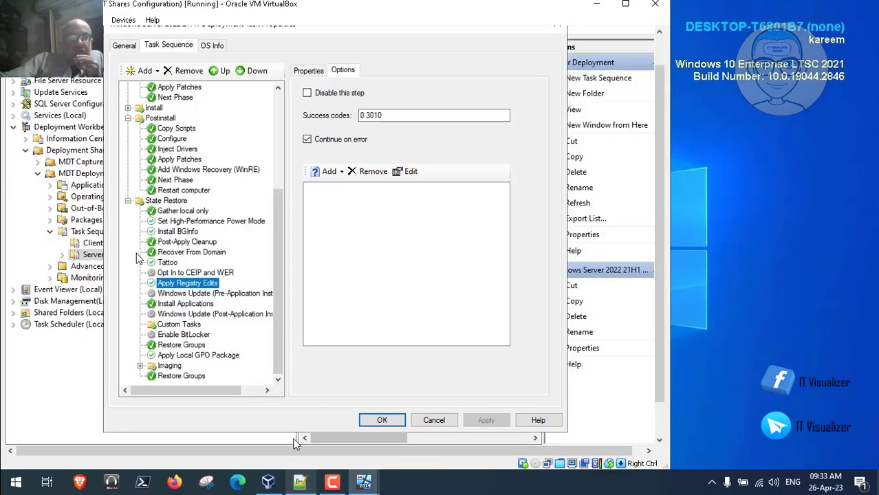
Add a Run Command Line step after Apply Registry Edits in State Restore and name it Sync the Time with the Server.
left_click(146, 73)
mouse_move(165, 104)
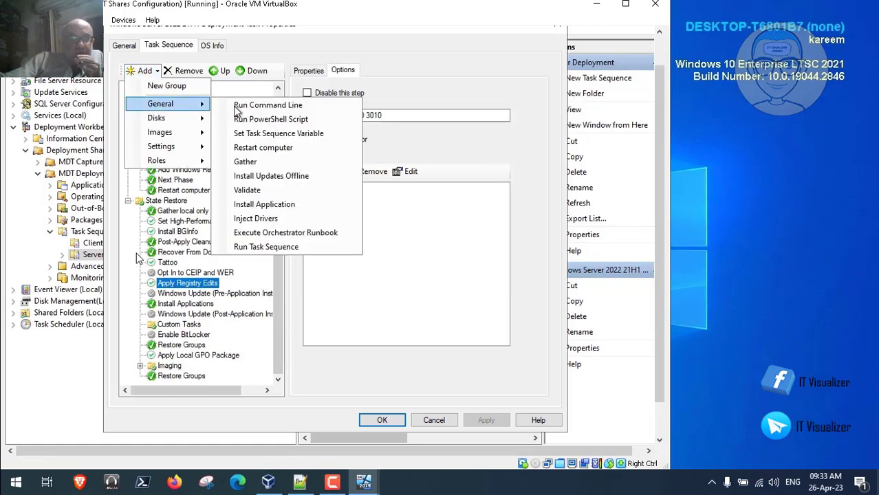
left_click(256, 119)
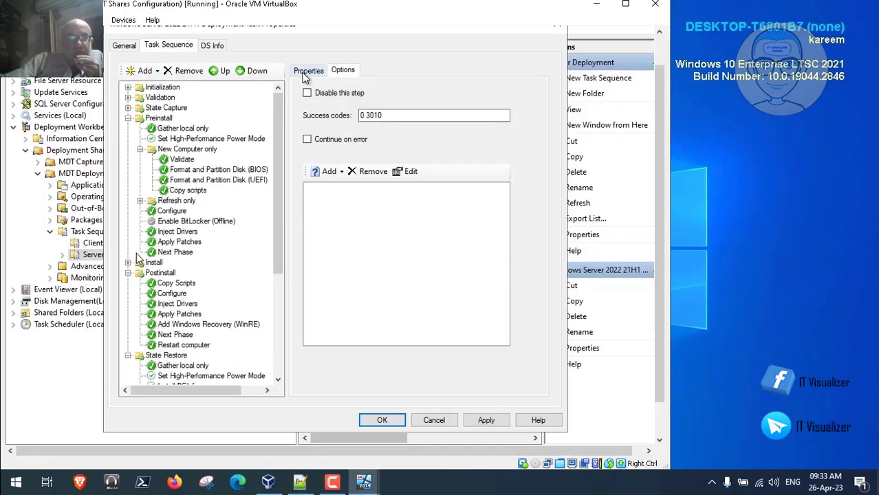
left_click(307, 71)
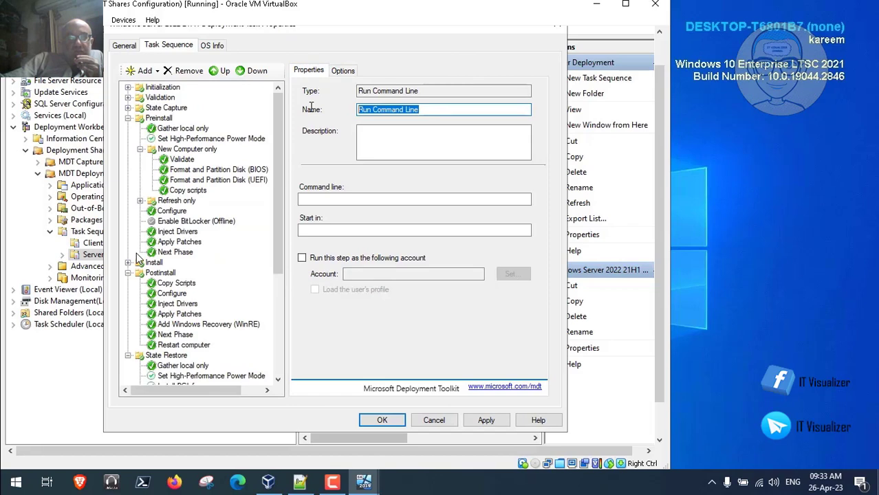
type("Sync the Time with the Server")
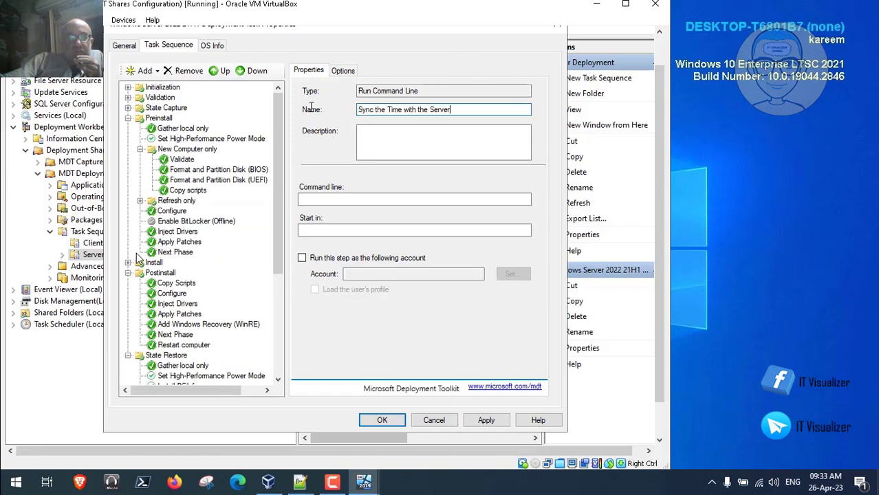
Copy cmd.exe /c net time \\192.168.1.15 /set /Y from the notes into the time sync step's command line.
left_click(347, 198)
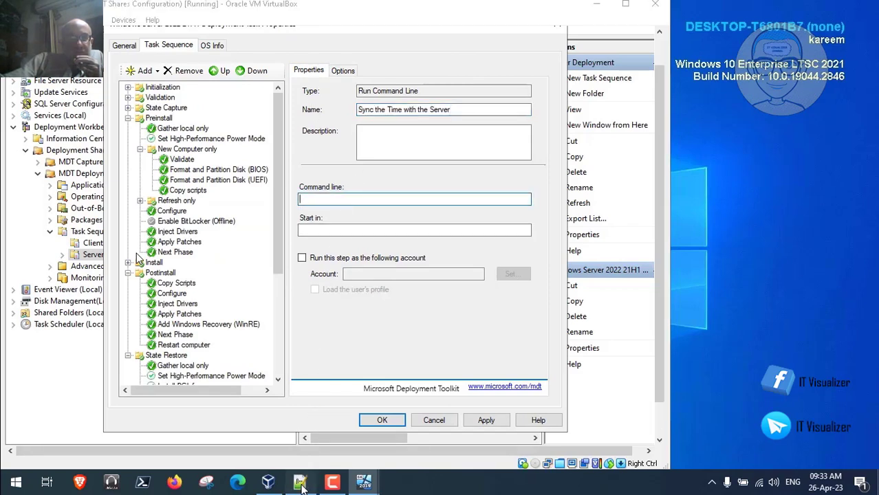
left_click(300, 481)
left_click_drag(73, 245, 237, 236)
key("shift+Down")
key("shift+End")
key("ctrl+c")
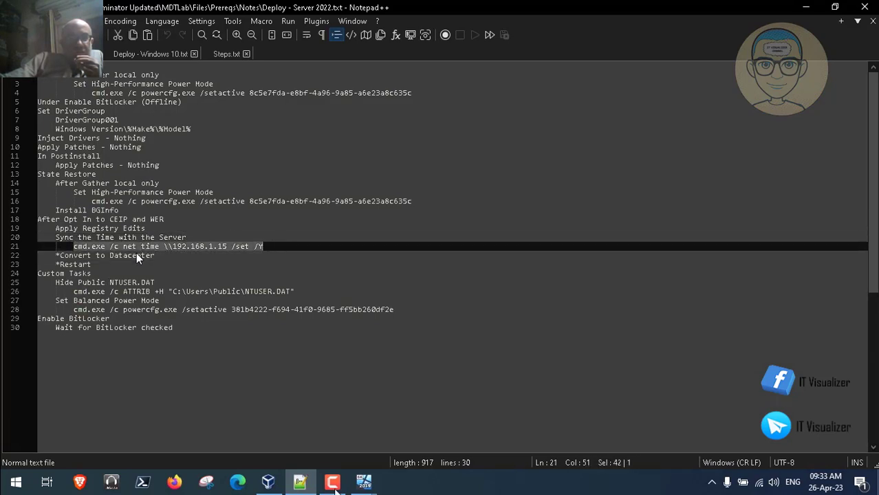
mouse_move(363, 483)
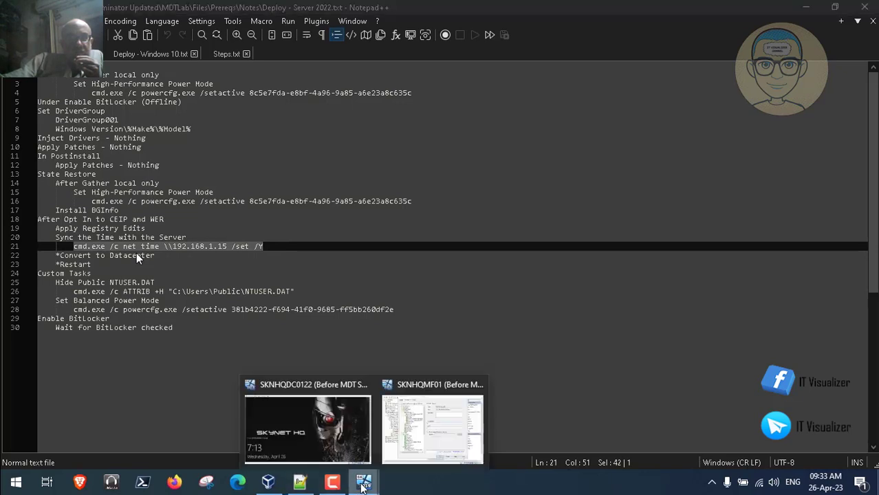
left_click(413, 454)
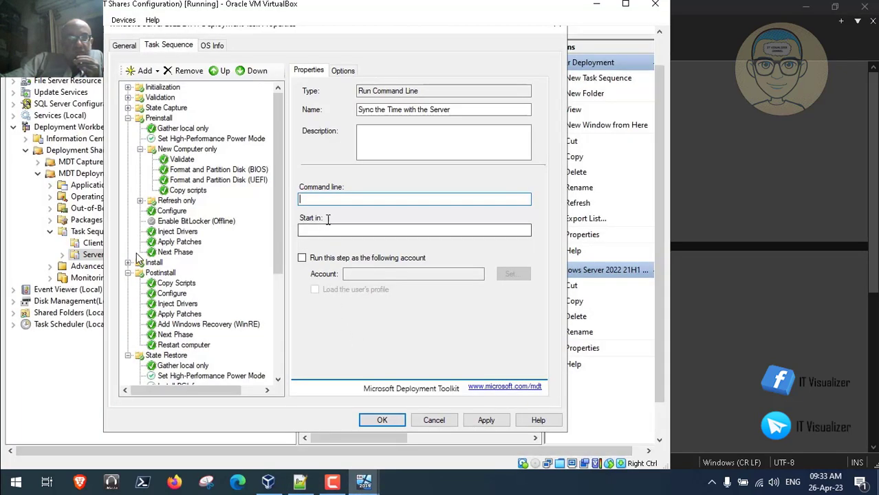
key("ctrl+v")
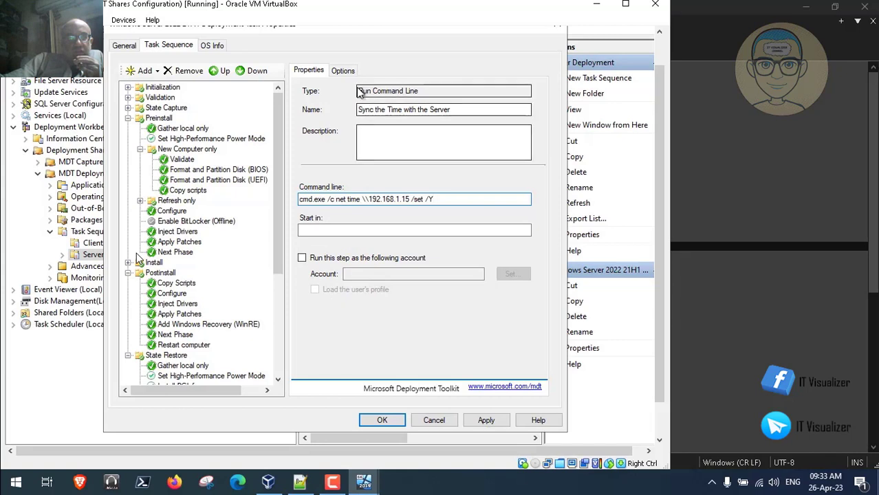
Enable Continue on error for Sync the Time with the Server, apply the change, and check the step's place after Apply Registry Edits.
left_click(342, 70)
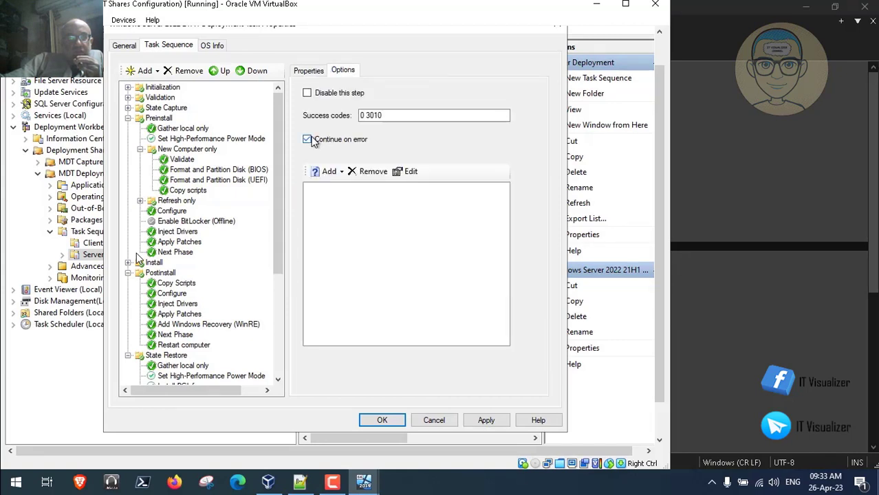
left_click(485, 421)
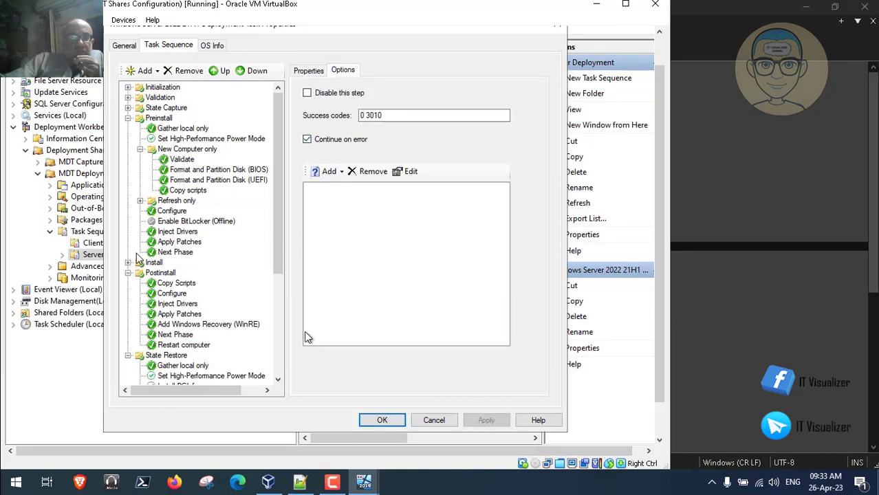
left_click_drag(276, 249, 285, 364)
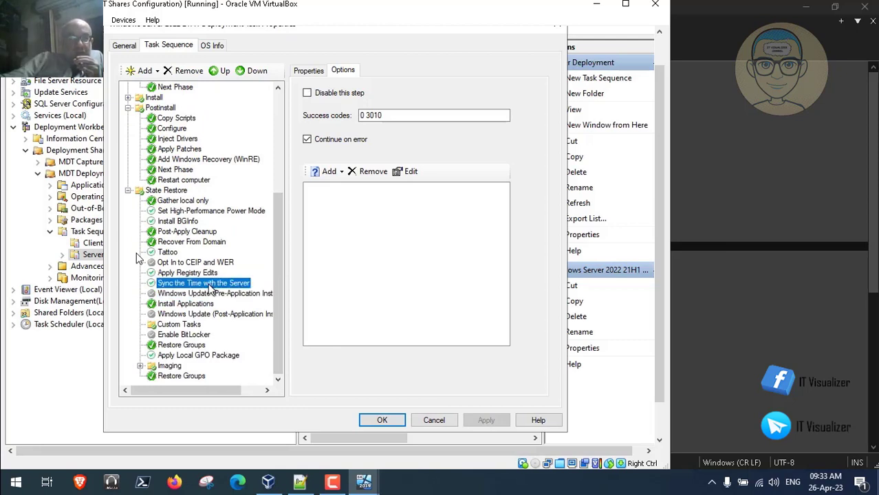
left_click(205, 271)
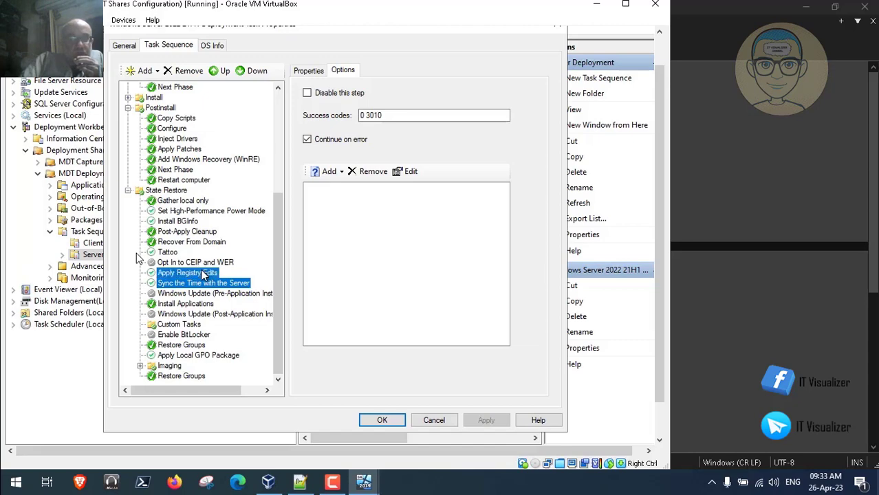
left_click(206, 284)
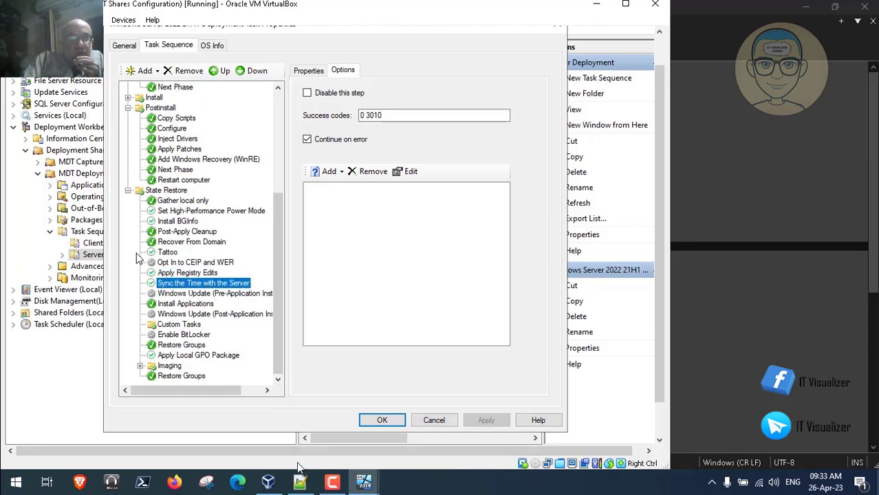
Return to the Server 2022 notes, pause the full-screen video playback and minimize the player to reach the desktop.
left_click(303, 484)
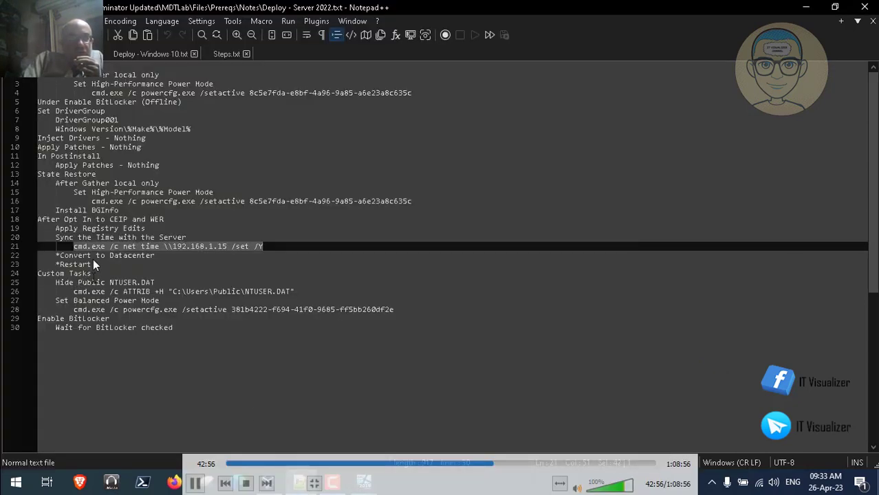
left_click(195, 486)
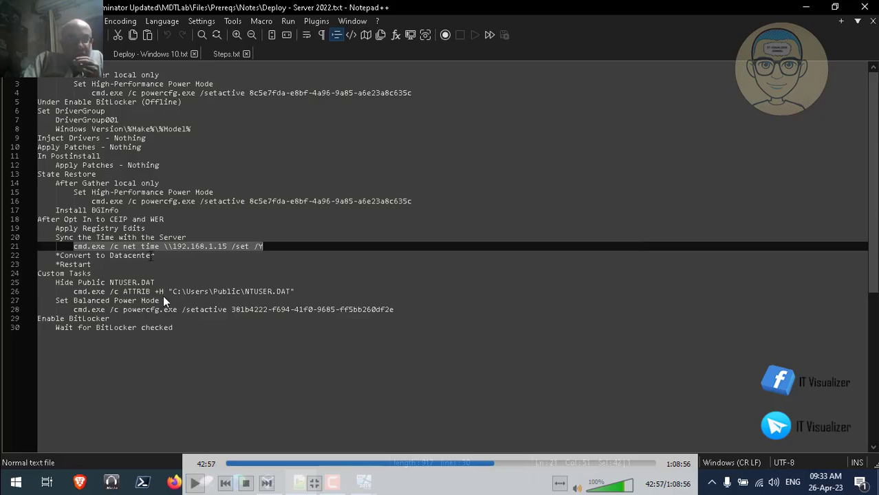
double_click(245, 264)
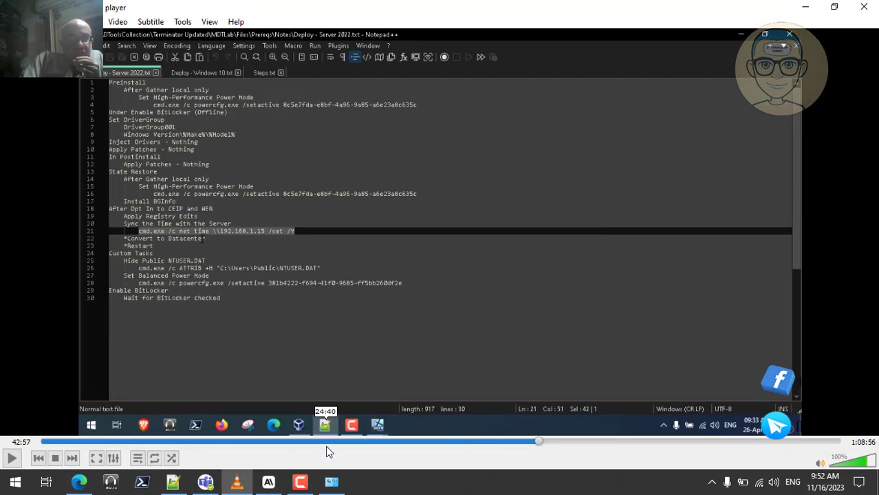
left_click(805, 6)
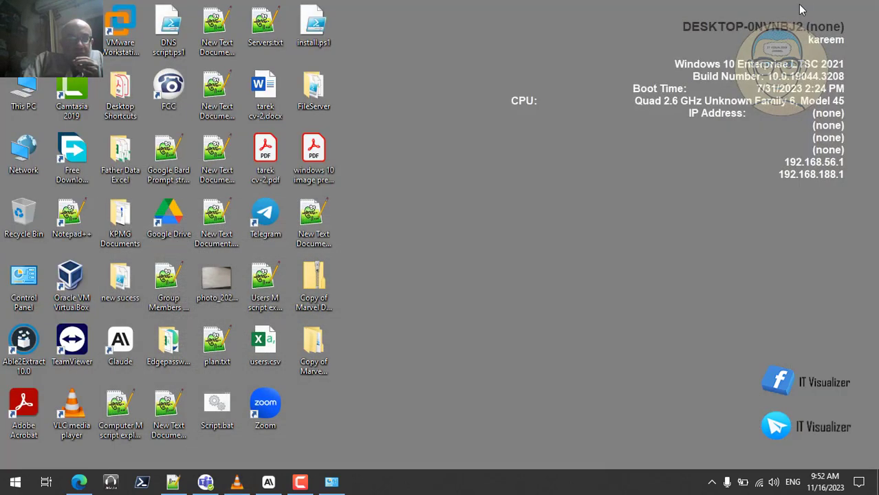
Browse to D:\MDT_Lab\Prereqs\Tools\Deploy\CONVERTTOENT and select the Install.bat file.
double_click(24, 100)
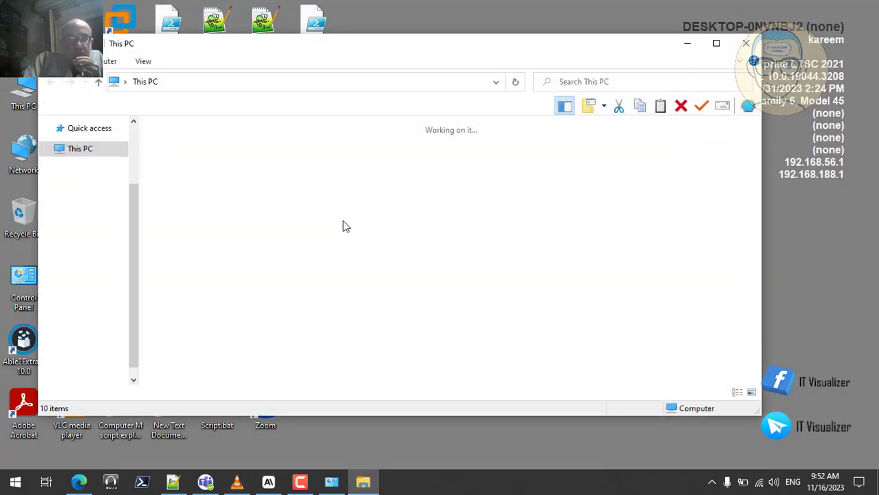
double_click(344, 275)
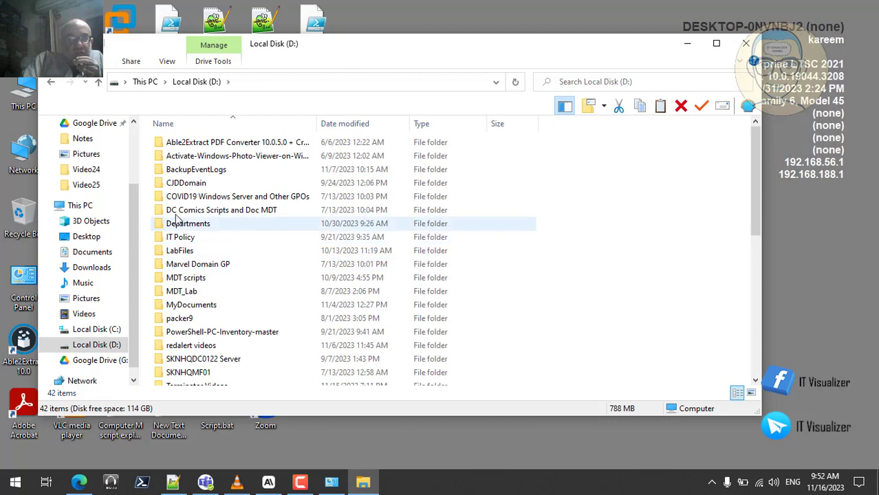
double_click(195, 290)
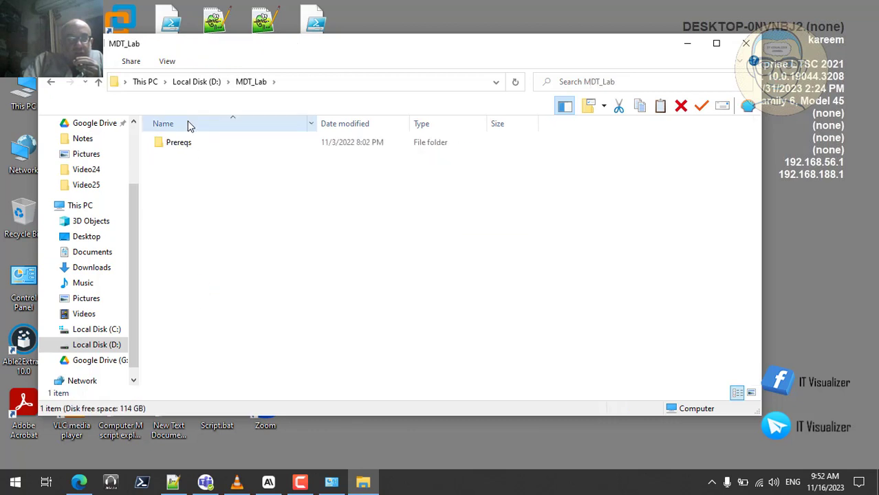
double_click(184, 142)
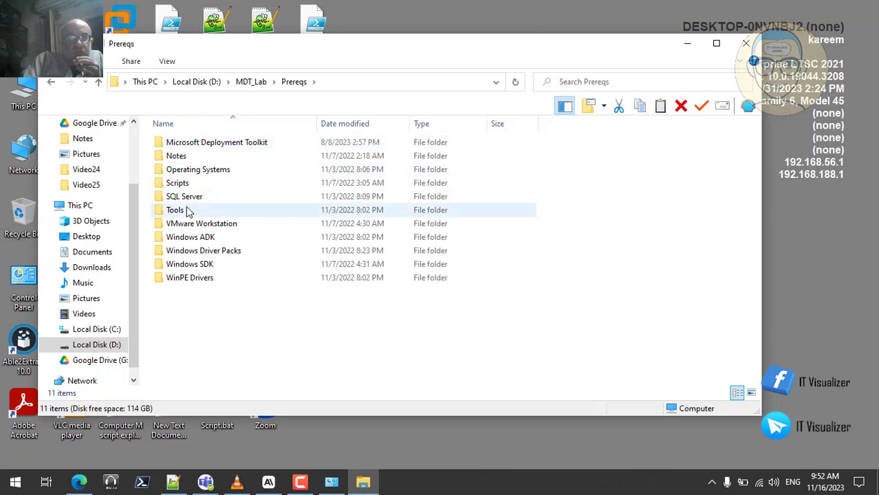
double_click(187, 211)
double_click(181, 159)
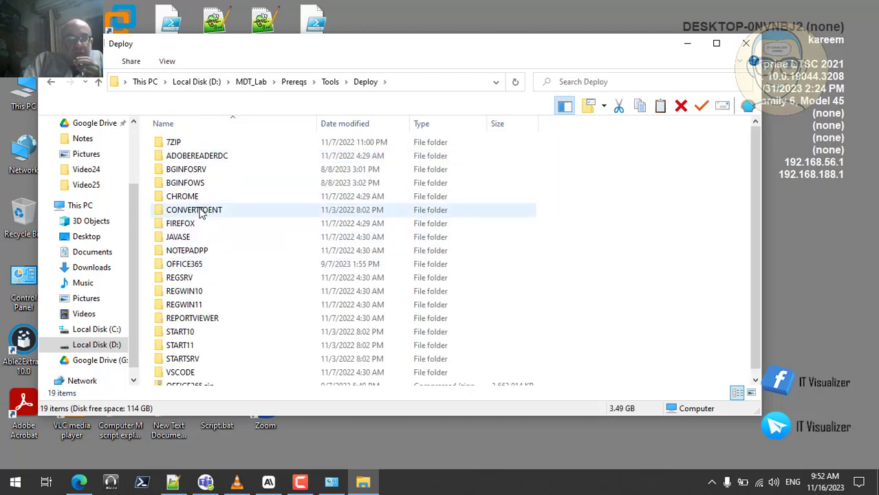
double_click(200, 213)
left_click(190, 159)
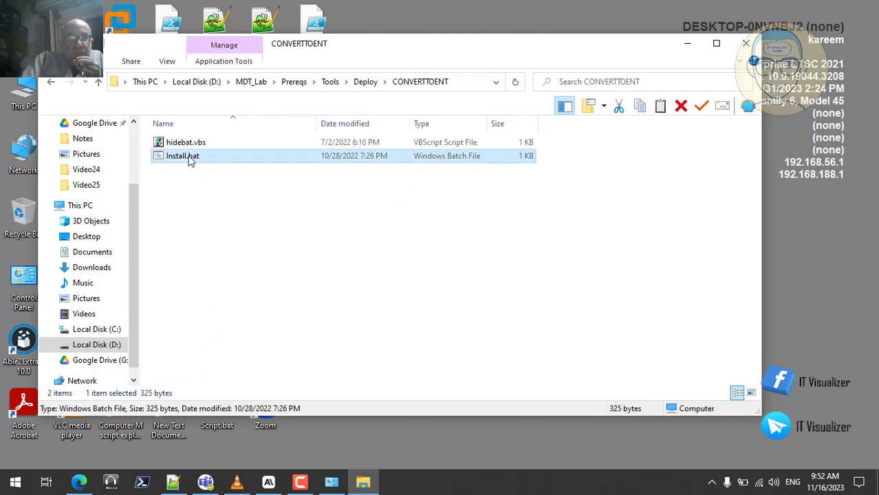
Open Install.bat from the CONVERTTOENT folder in Notepad++ and select its entire contents.
right_click(191, 159)
left_click(242, 222)
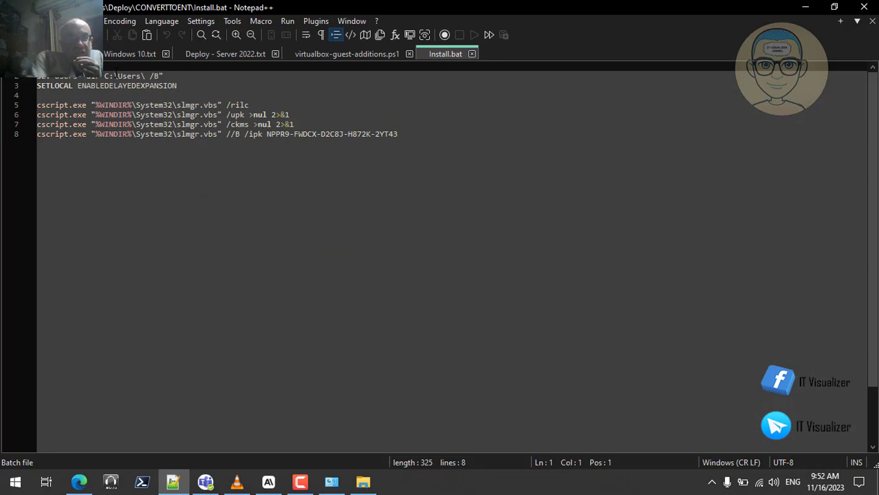
key("ctrl+a")
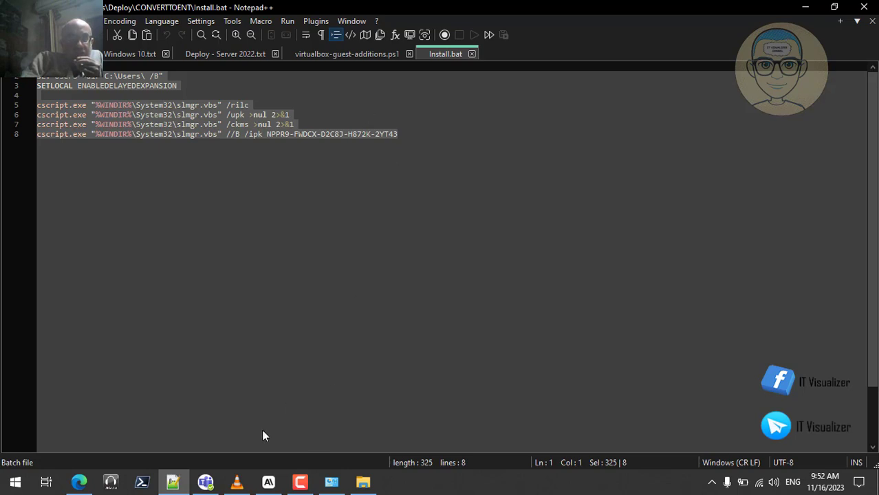
Switch to Claude and send the request "i need a script to change windows server 2022 standard edition to datacenter".
left_click(268, 482)
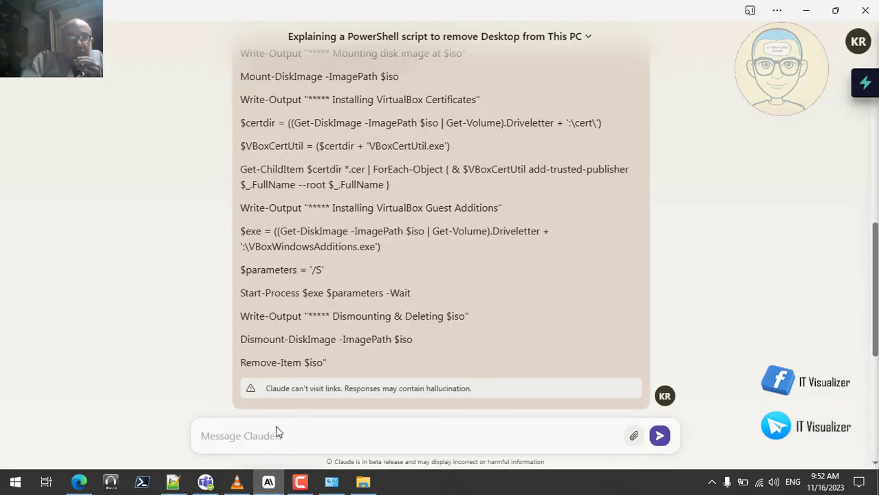
type("i n")
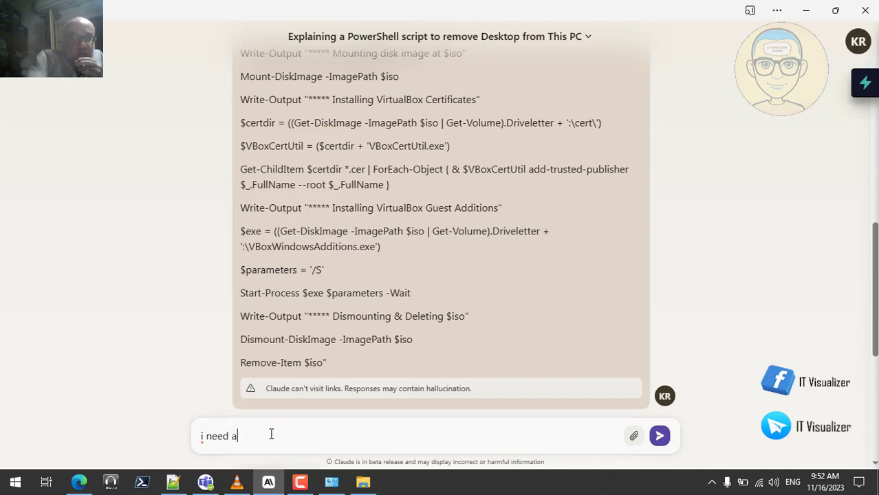
type("eed a script ")
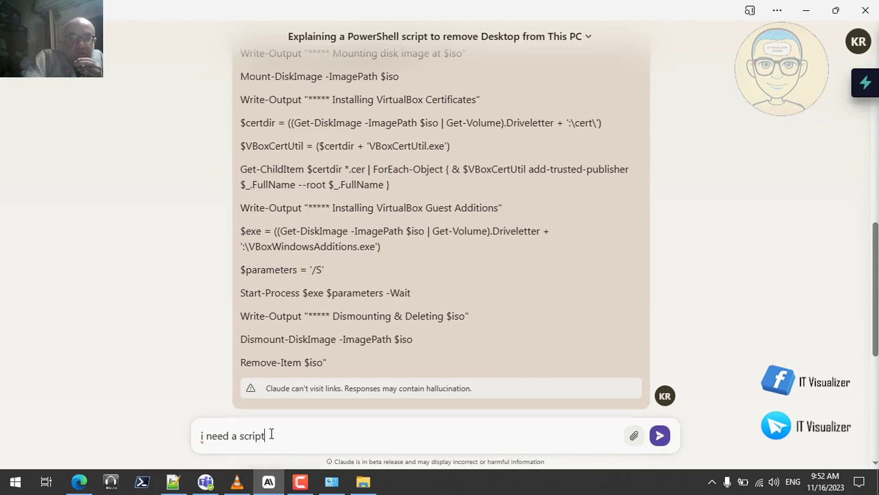
type("to ch")
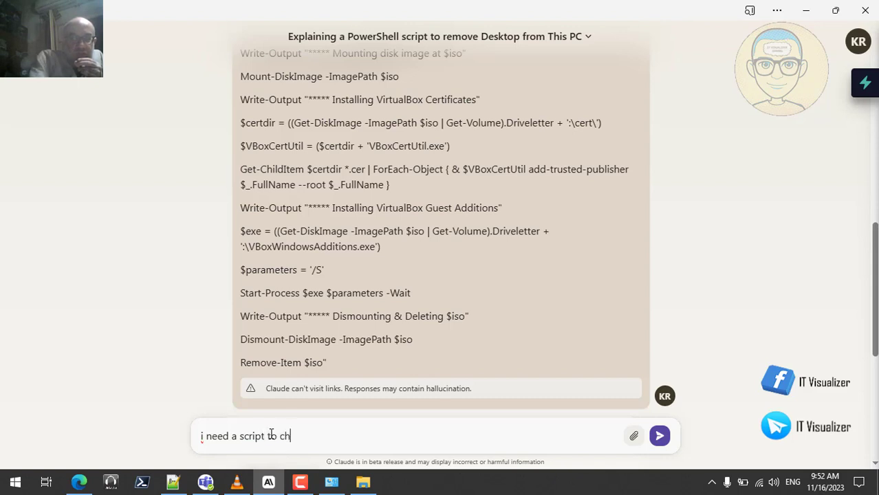
type("ange ")
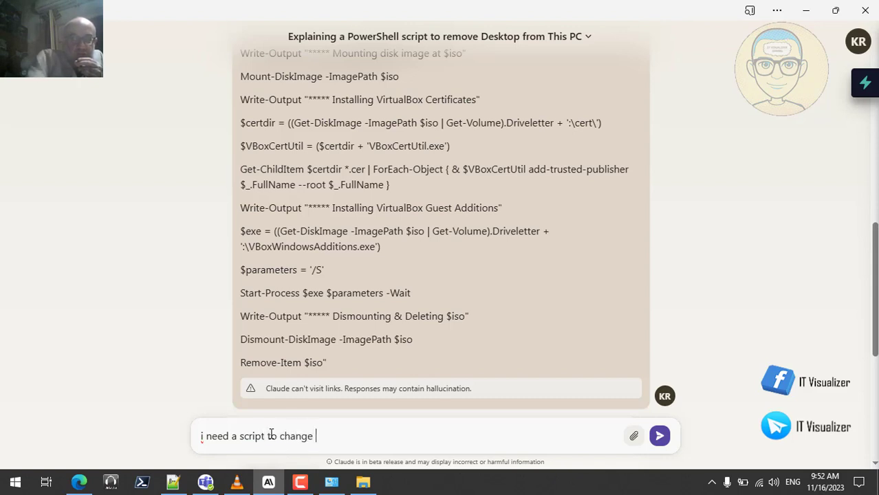
type("windo")
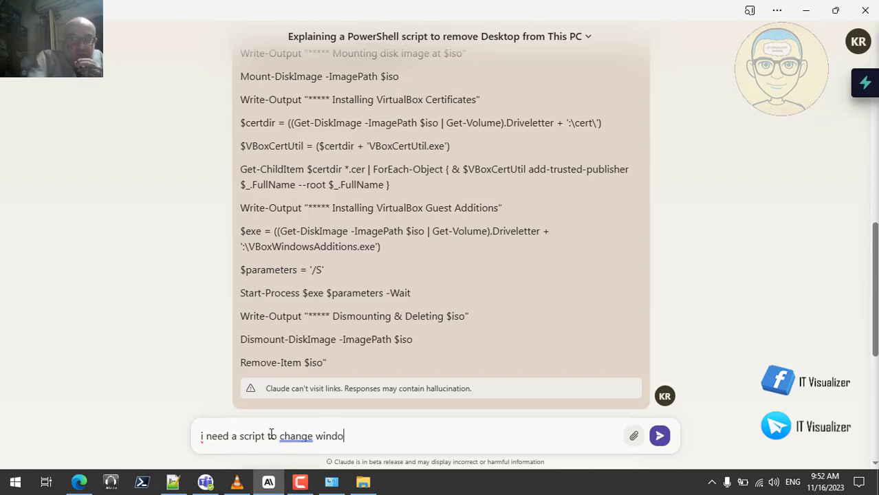
type("ws ser")
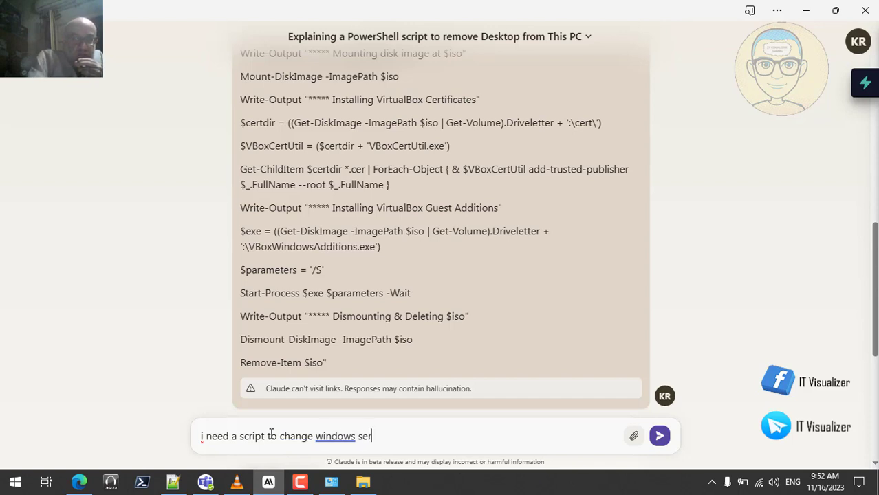
type("ver 20")
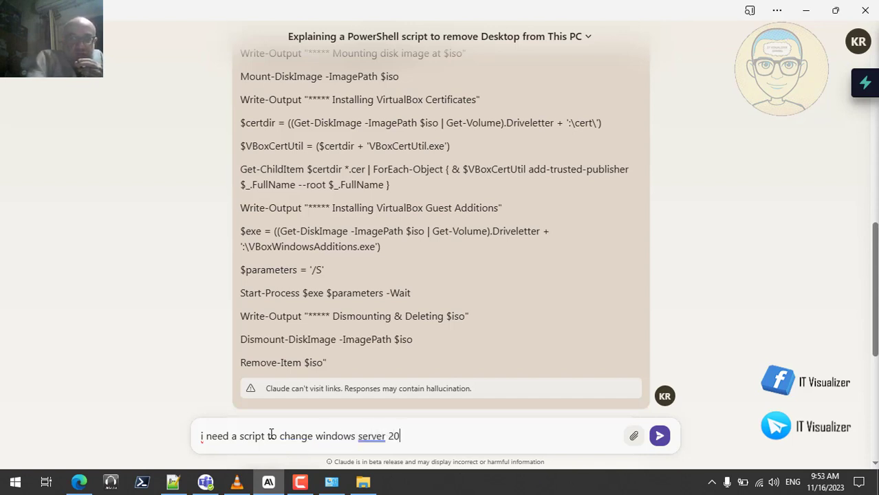
type("22 st")
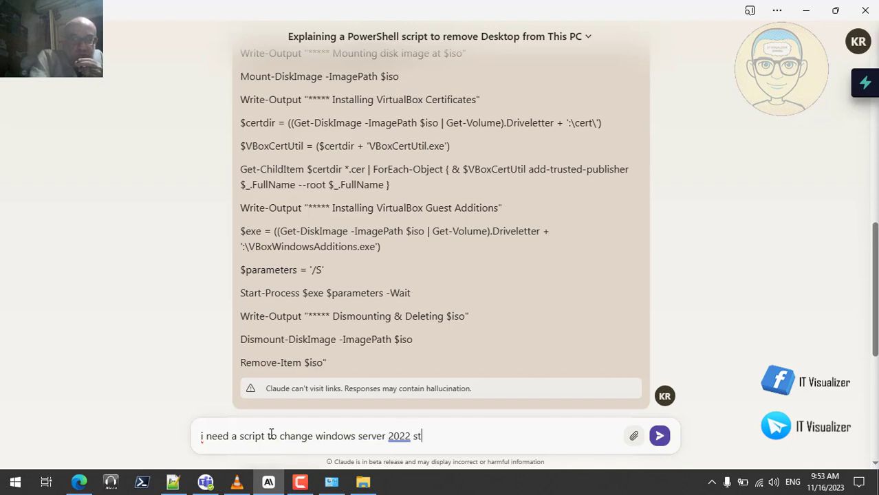
type("andard")
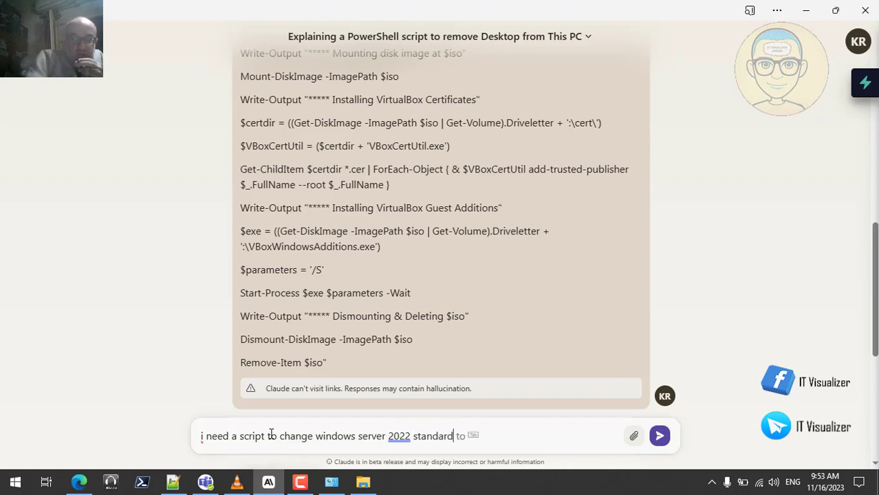
type(" edition")
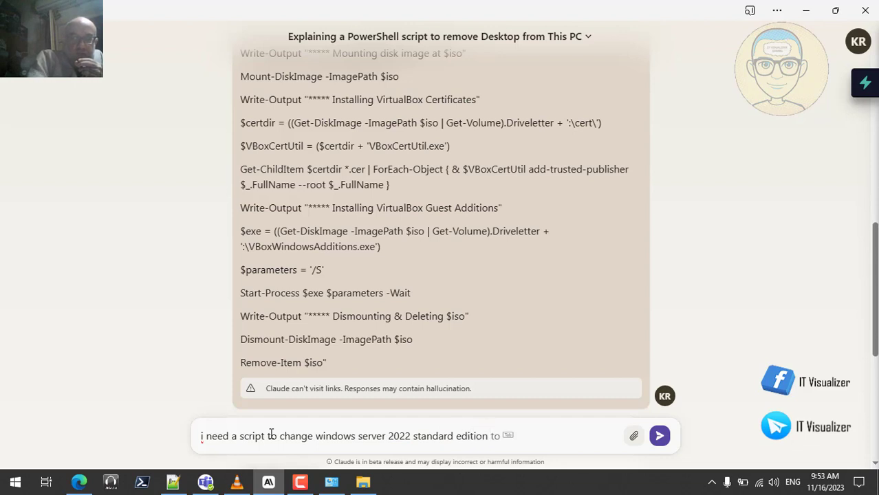
type(" to dat")
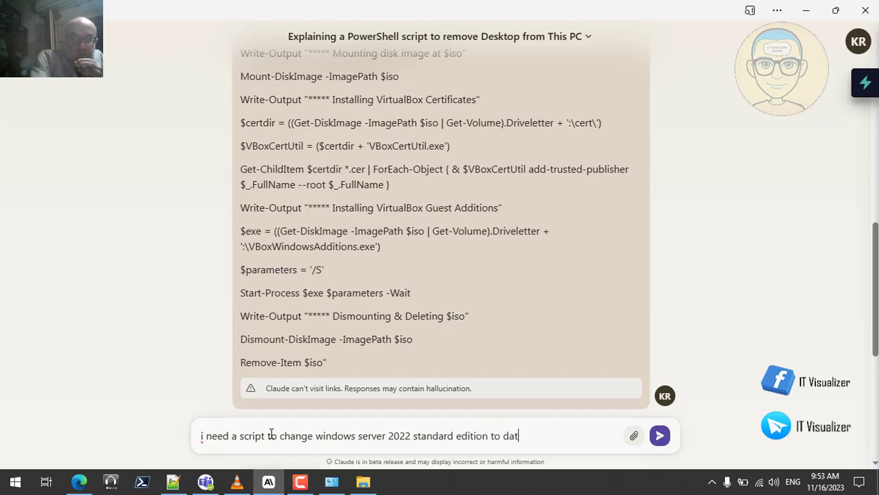
type("acen")
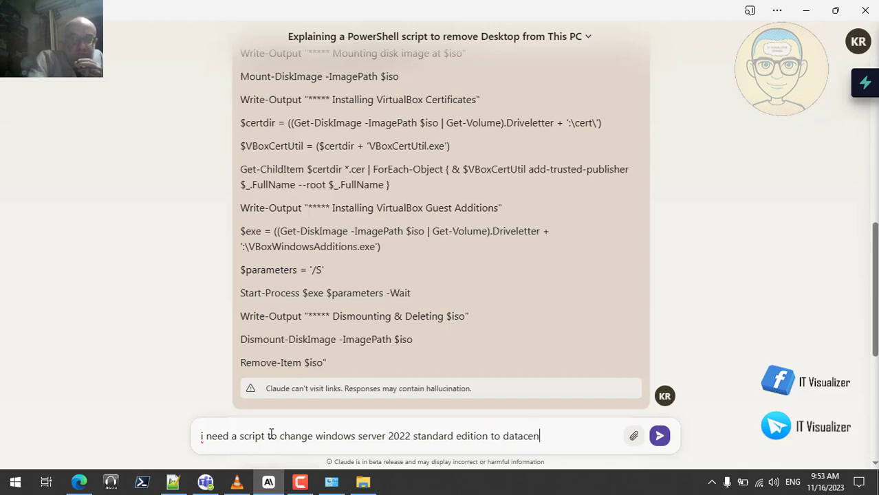
type("ter")
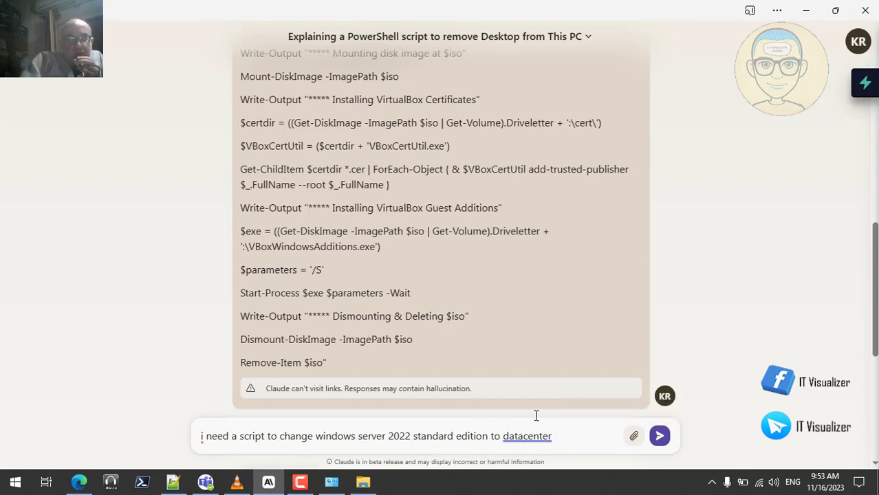
left_click(659, 436)
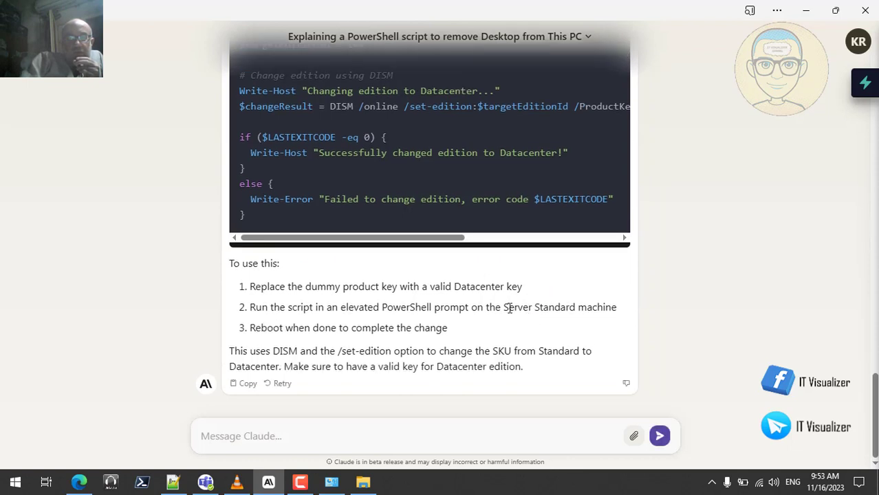
Examine the generated PowerShell script from start to end, including its full DISM set-edition line and usage instructions.
left_click(589, 241)
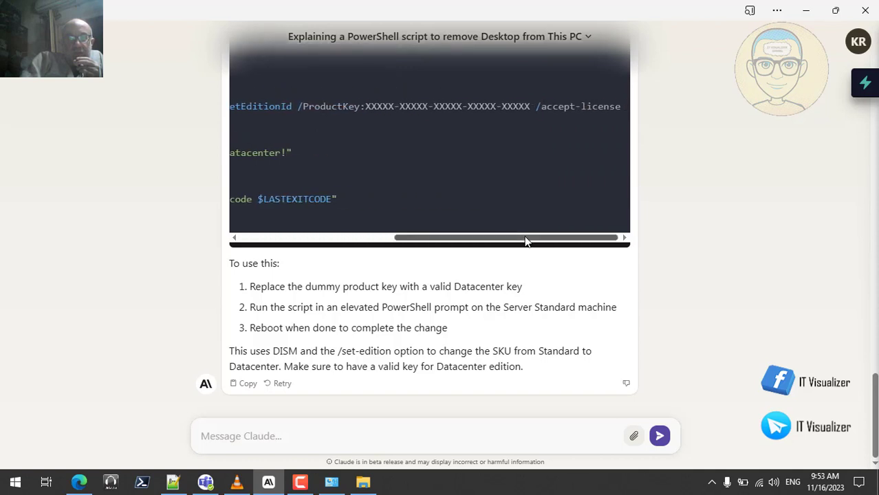
left_click(317, 242)
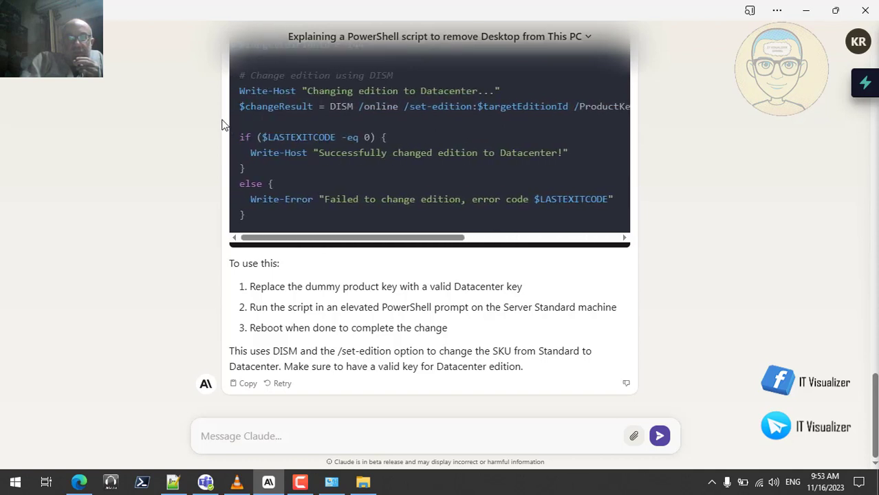
scroll(153, 104, "up", 5)
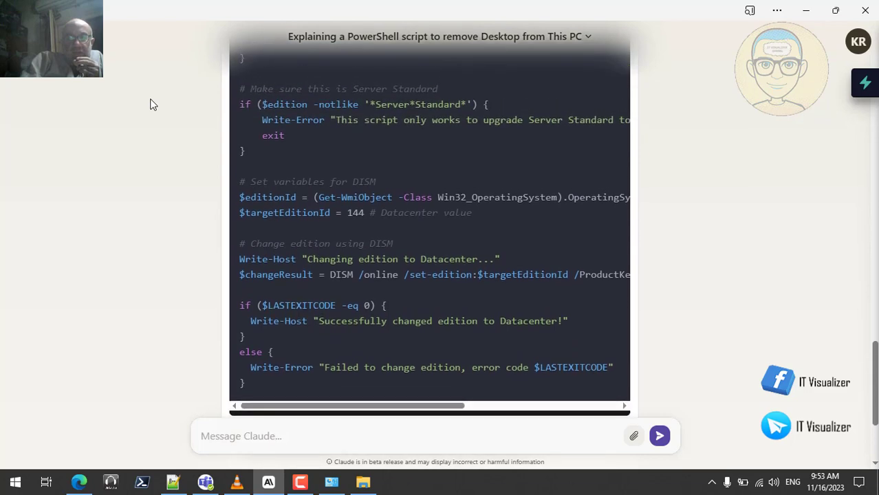
scroll(153, 104, "up", 3)
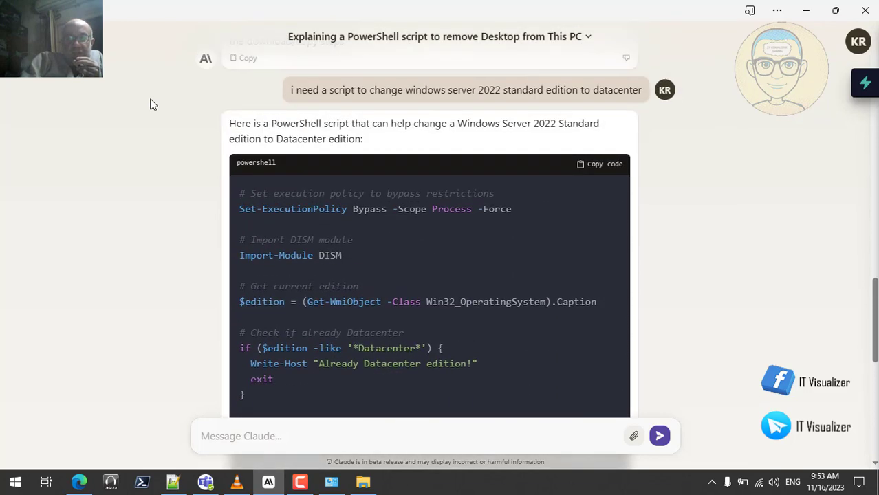
scroll(153, 105, "down", 1)
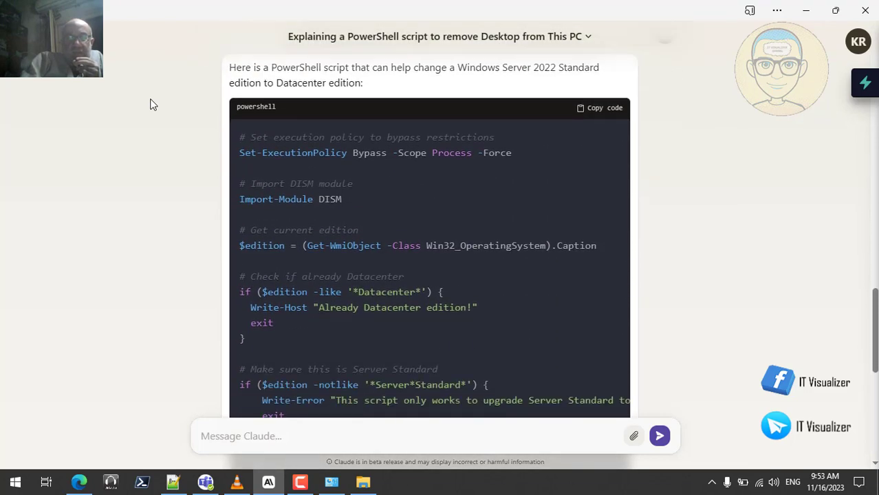
scroll(152, 104, "down", 1)
scroll(153, 105, "down", 7)
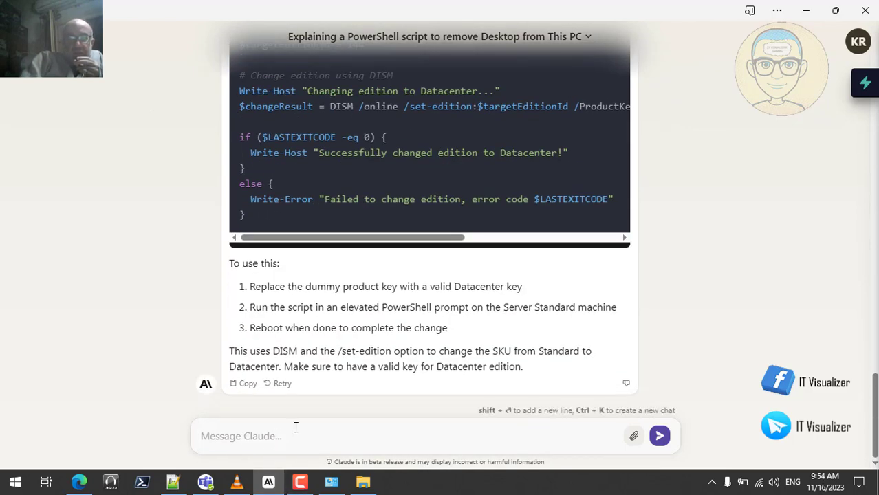
scroll(176, 283, "up", 7)
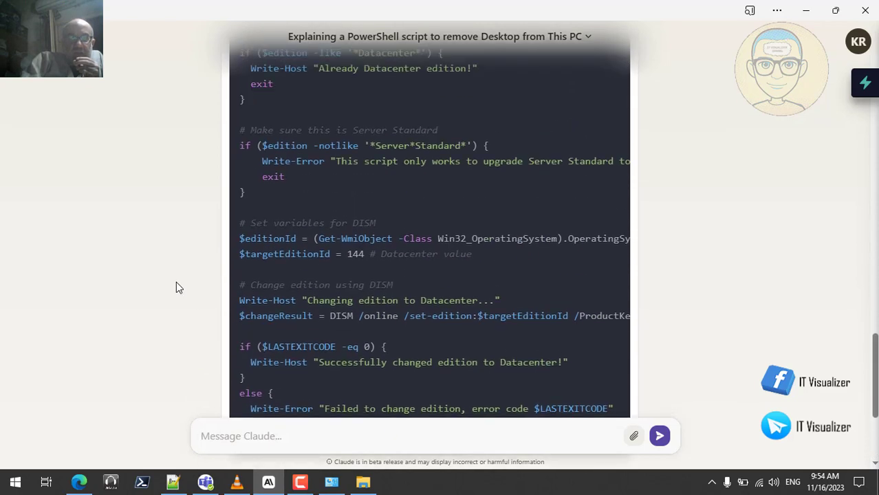
scroll(176, 288, "up", 1)
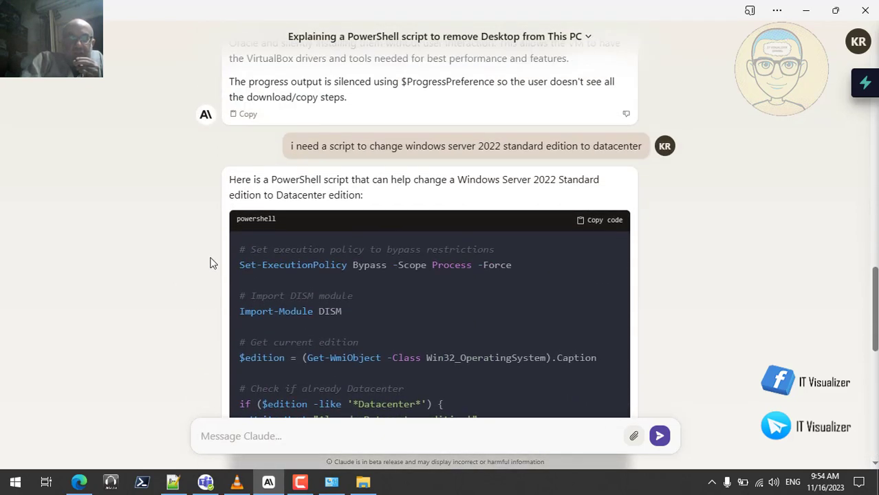
Copy the previous Server 2022 Standard to Datacenter request into a new message and remove the stray character.
triple_click(388, 146)
right_click(387, 147)
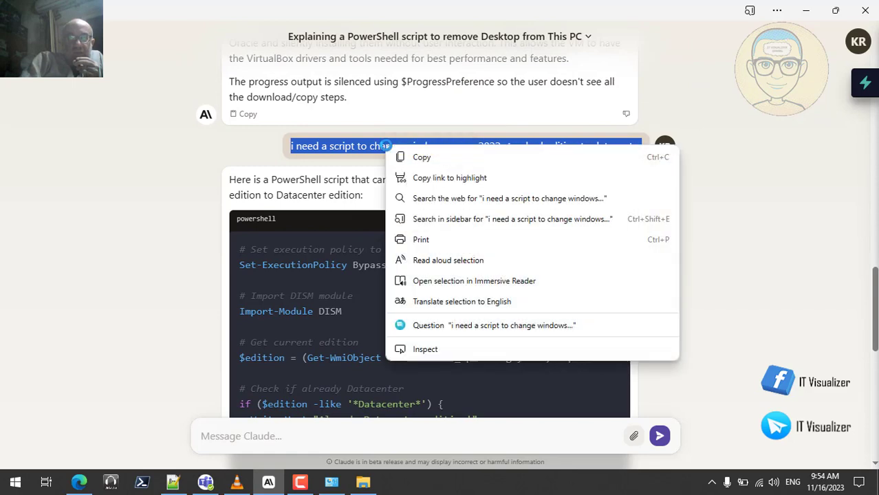
left_click(416, 158)
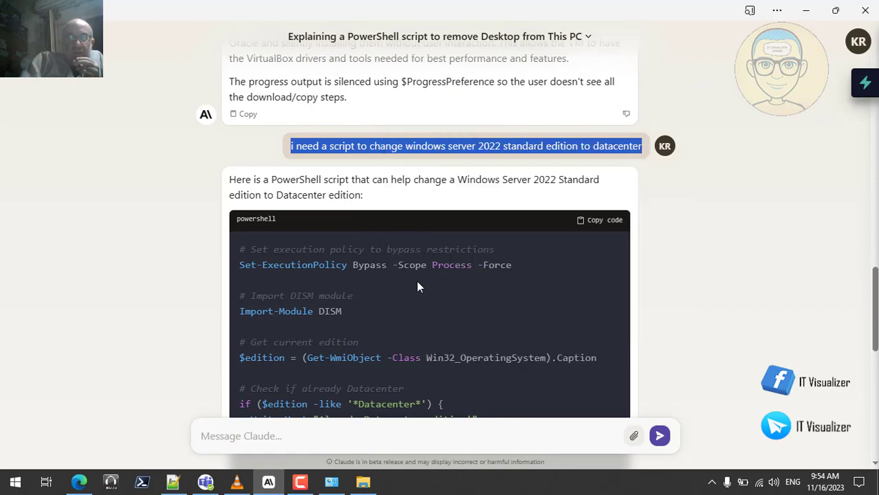
left_click(288, 437)
key("ctrl+v")
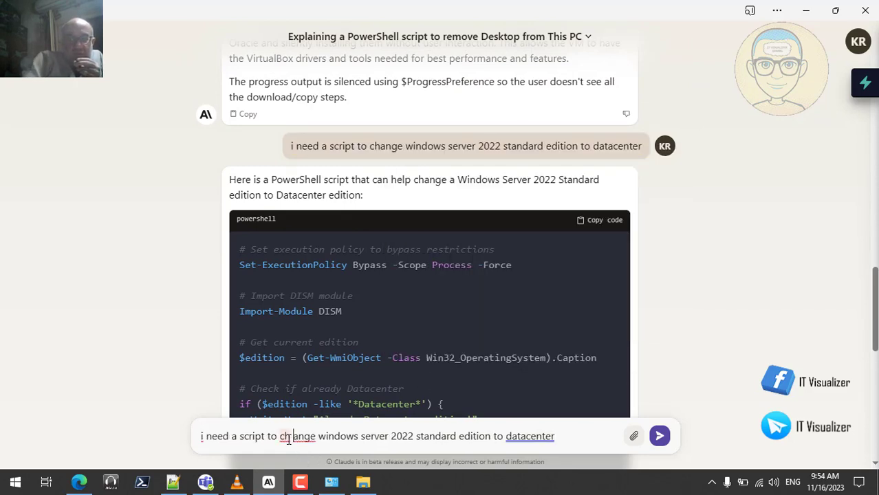
key("BackSpace")
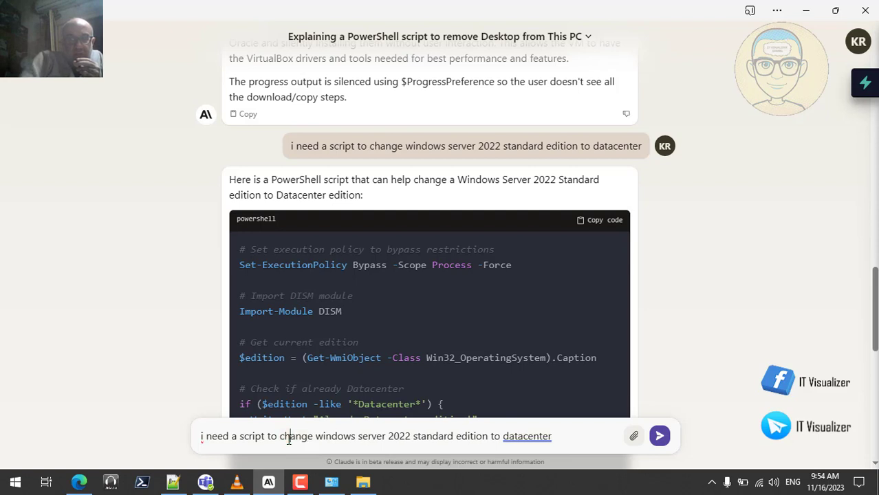
Append "use this script as an example" and an opening quotation mark to the end of the new message.
left_click(555, 434)
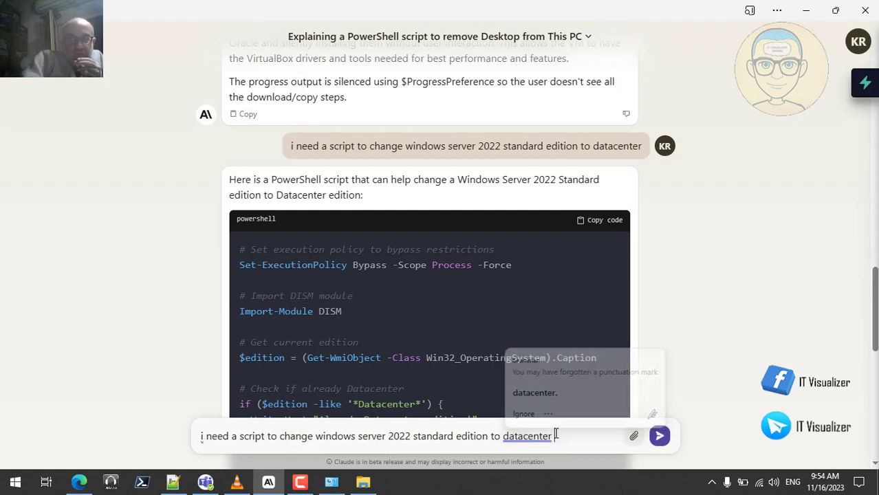
type("use th")
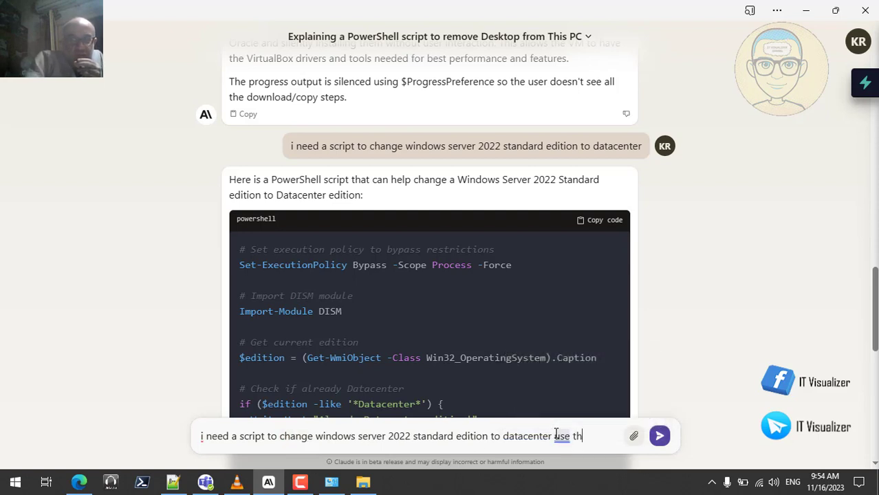
type("is script as a")
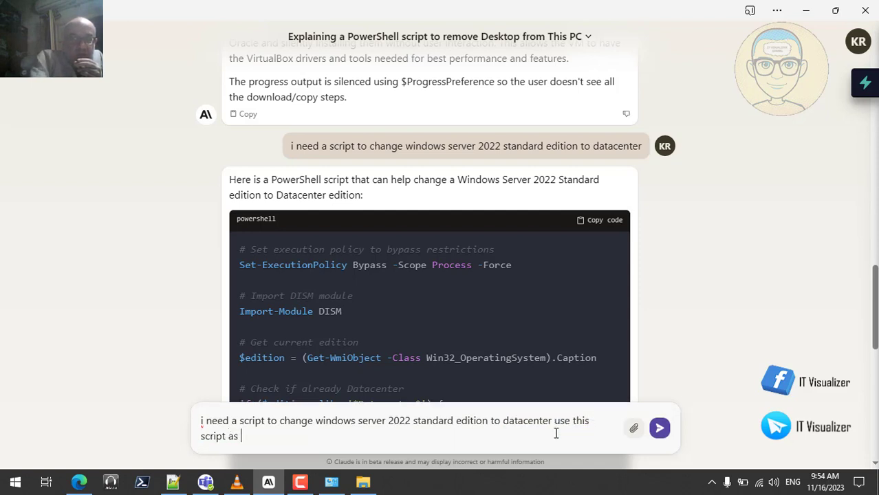
type("n exa")
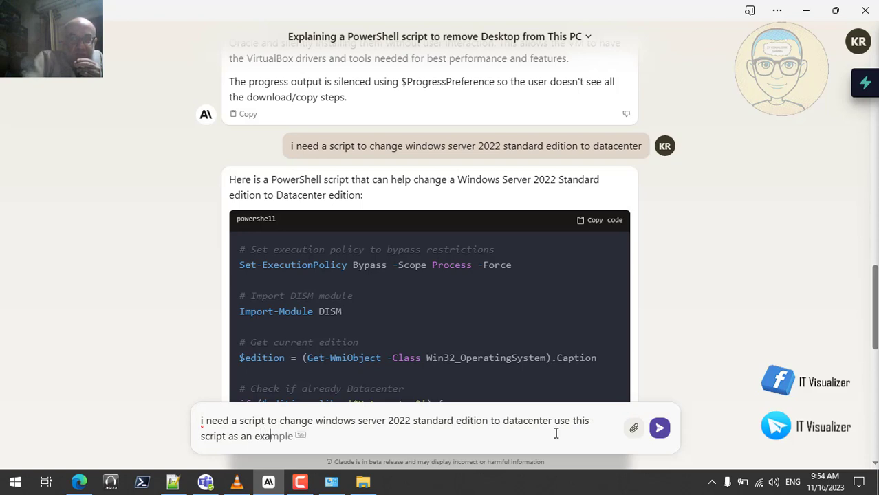
type("mple \"")
Undo the repeated request pasted after the quotation mark and switch back to Install.bat in Notepad++.
key("ctrl+v")
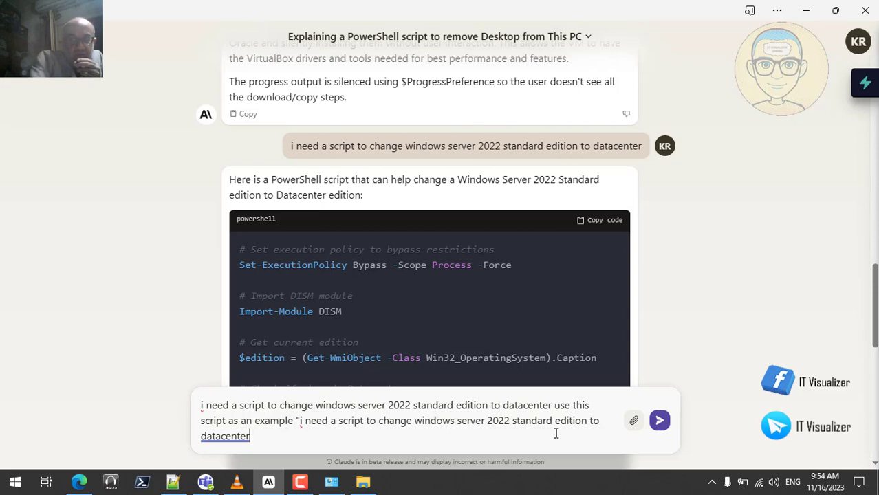
key("ctrl+z")
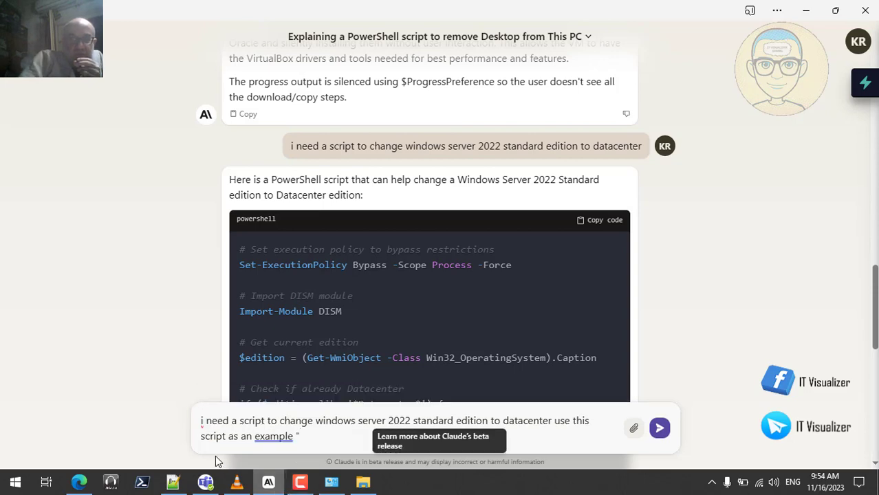
left_click(172, 481)
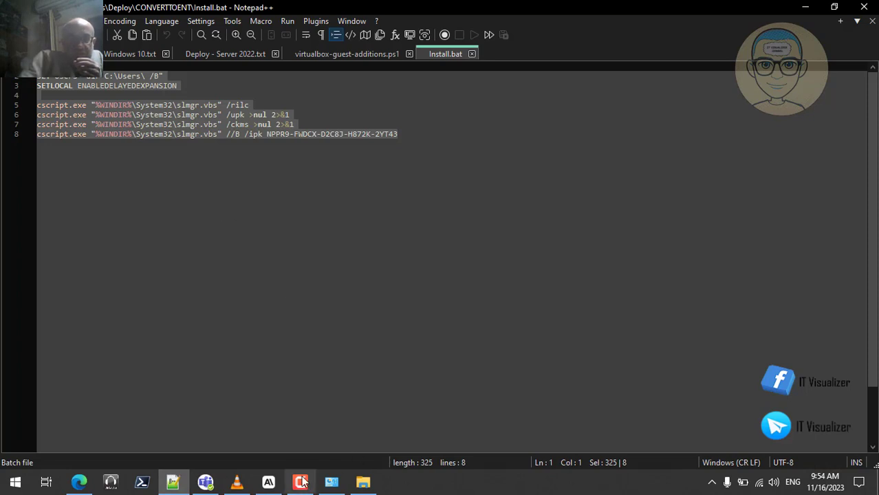
Switch to Claude and send the Standard-to-Datacenter request with the copied Install.bat script, including its product key, pasted as the quoted example.
left_click(268, 482)
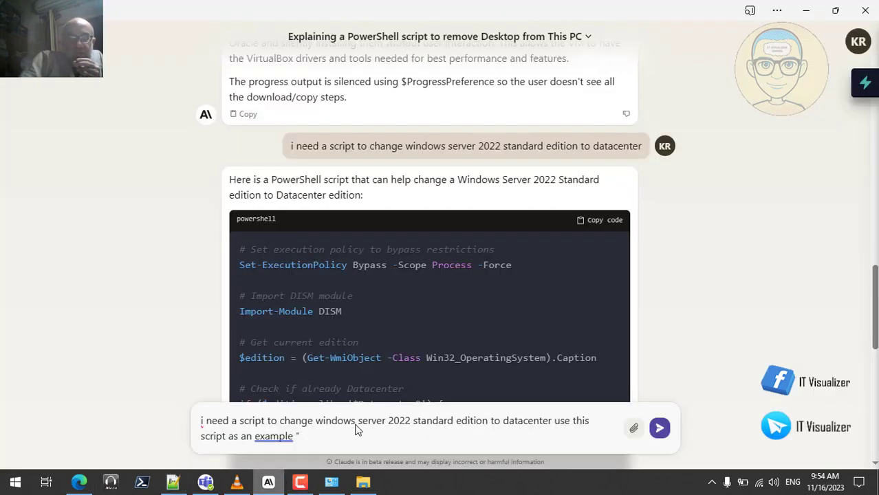
key("ctrl+v")
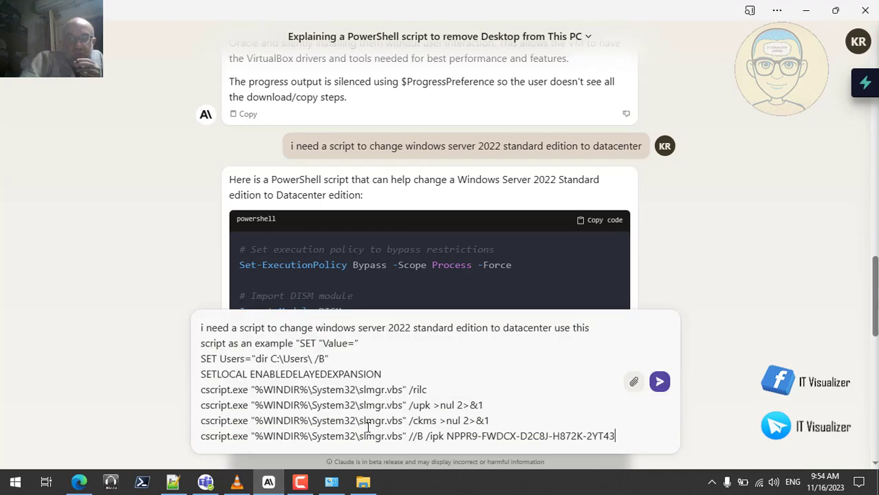
type("\"")
key("Return")
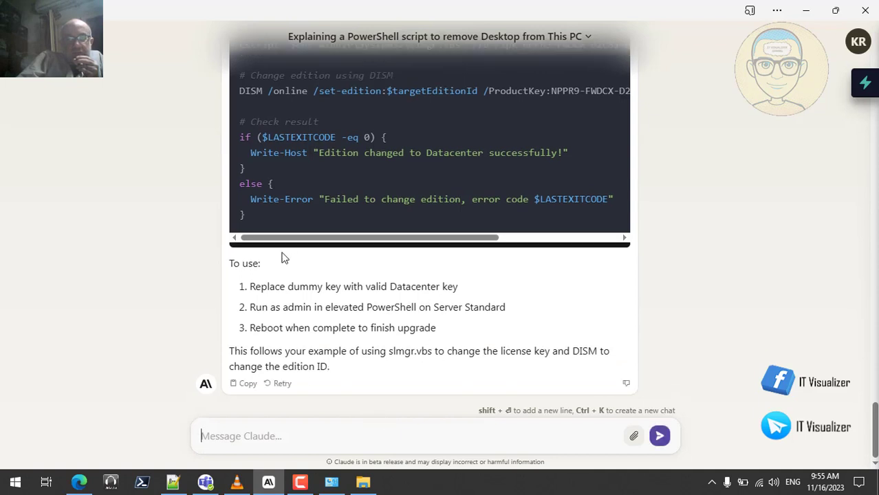
Copy the PowerShell upgrade script from Claude's latest reply and switch to Edge.
scroll(172, 213, "up", 3)
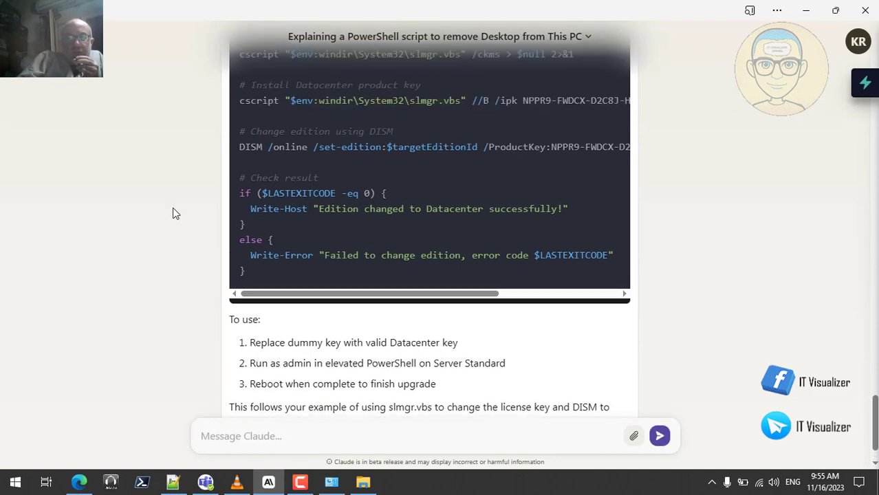
scroll(173, 210, "up", 5)
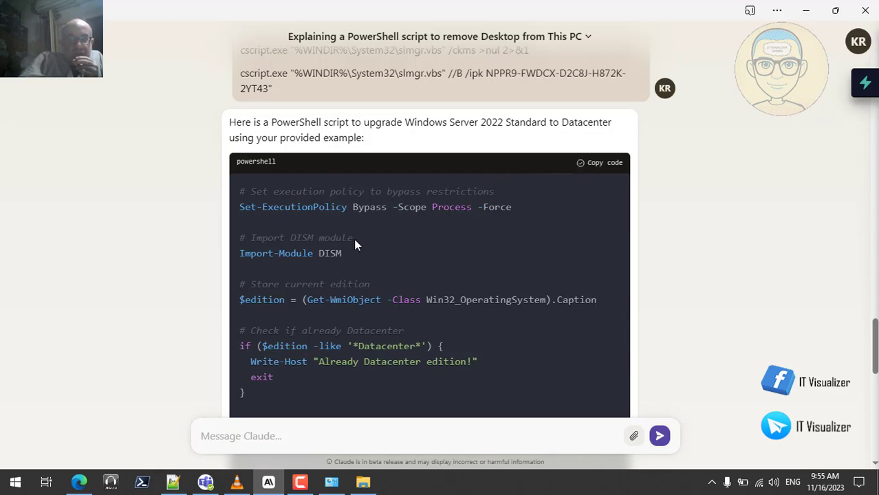
left_click(80, 487)
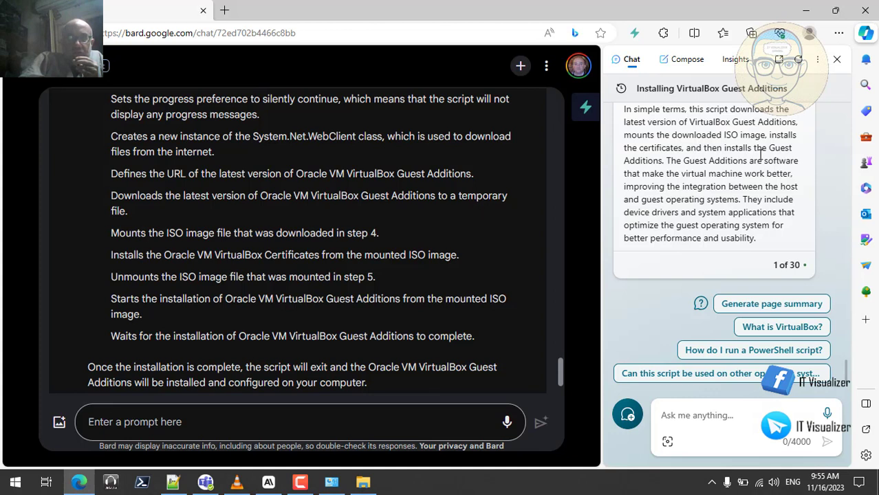
Ask the sidebar chat "verfiy if this script is correct", pasting the copied script with its product key after the question.
left_click(692, 415)
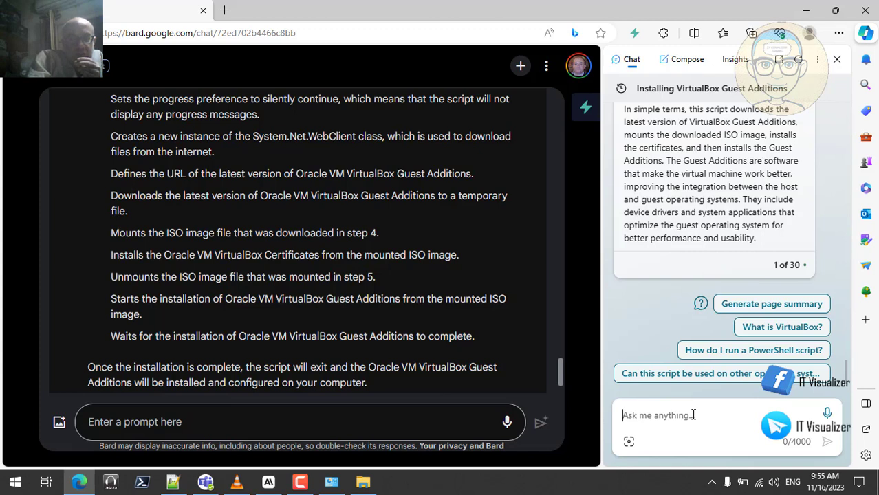
type("see")
key("BackSpace")
key("BackSpace")
key("BackSpace")
type("verfift ")
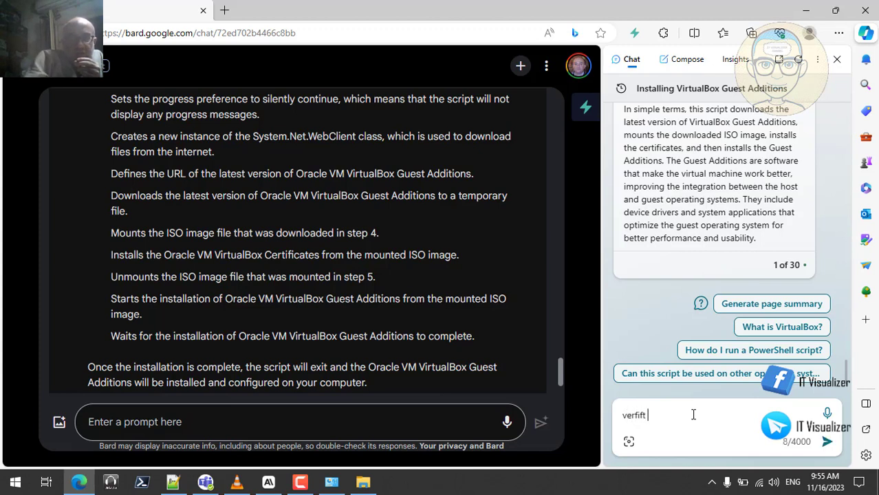
type("y if this script")
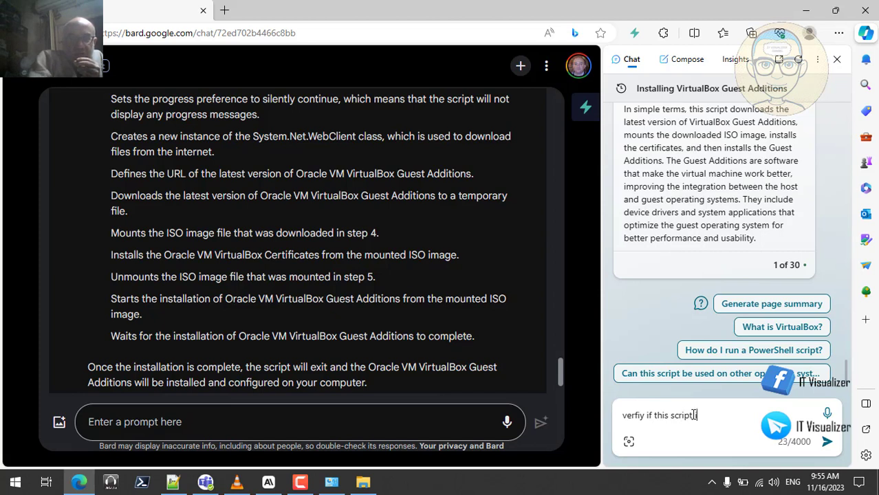
type(" is correct \"")
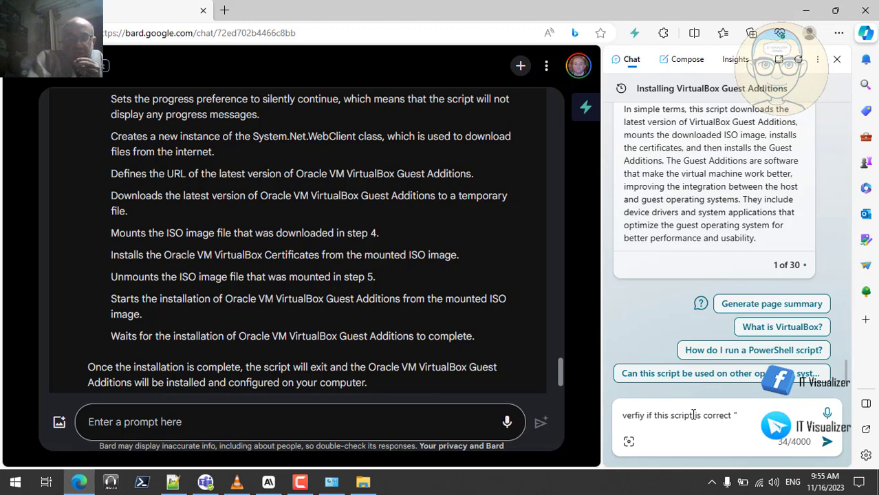
key("ctrl+v")
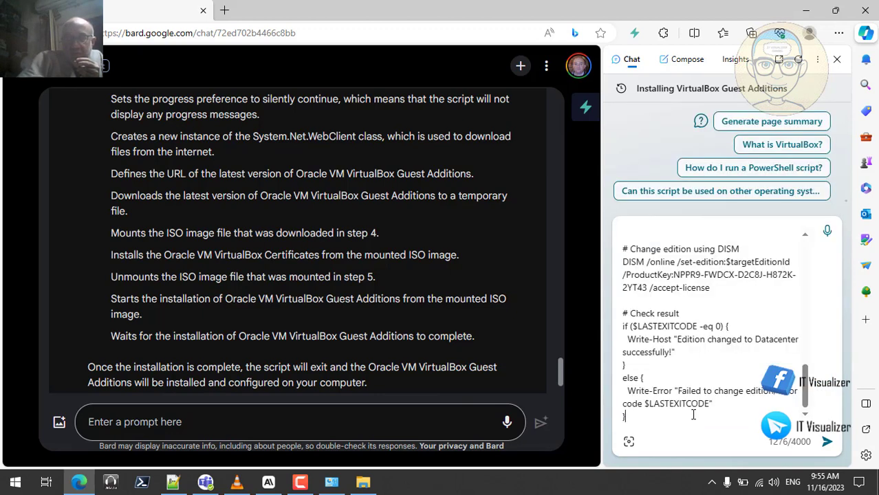
key("Return")
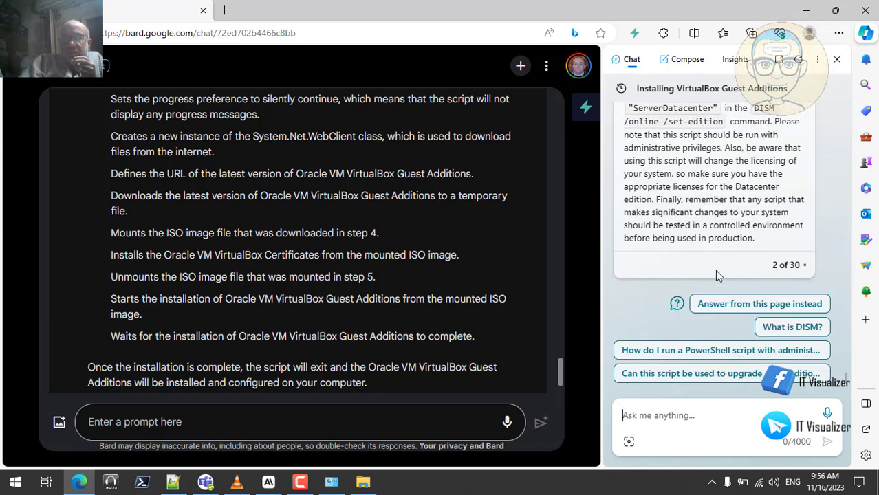
Review the sidebar chat's line-by-line assessment of the script and its advice on the DISM edition line.
scroll(691, 222, "up", 4)
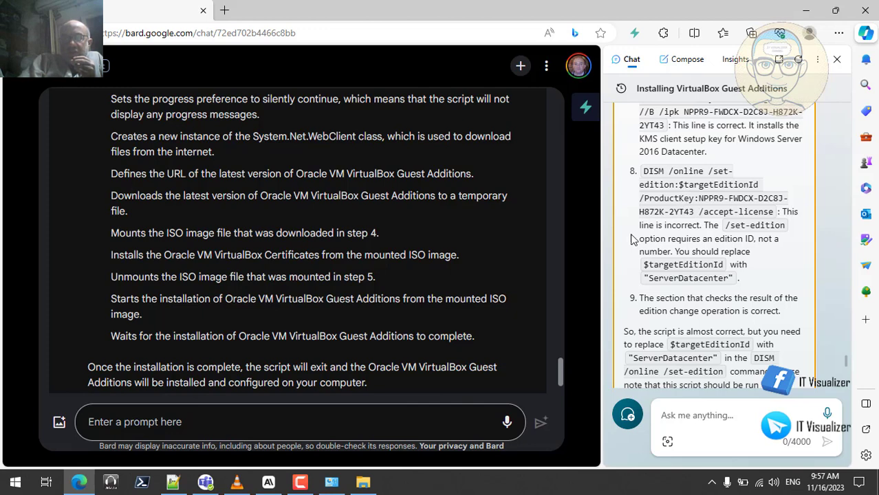
scroll(627, 236, "down", 1)
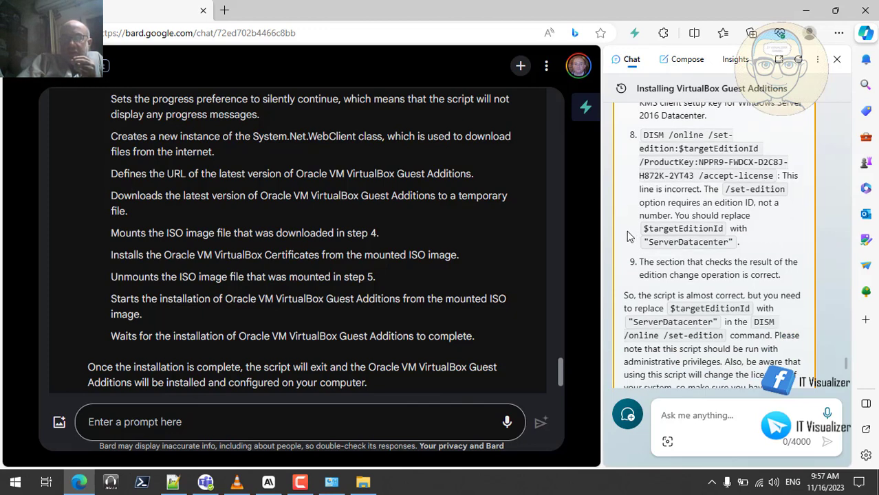
scroll(627, 236, "down", 3)
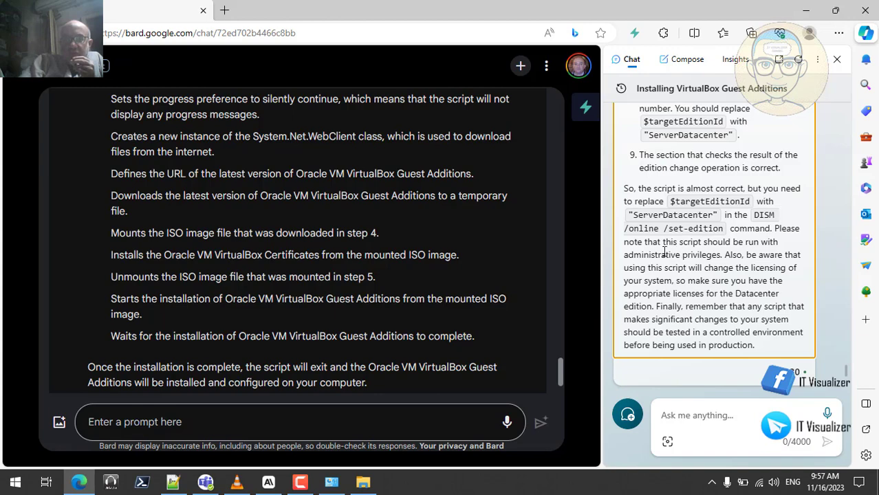
scroll(663, 254, "up", 3)
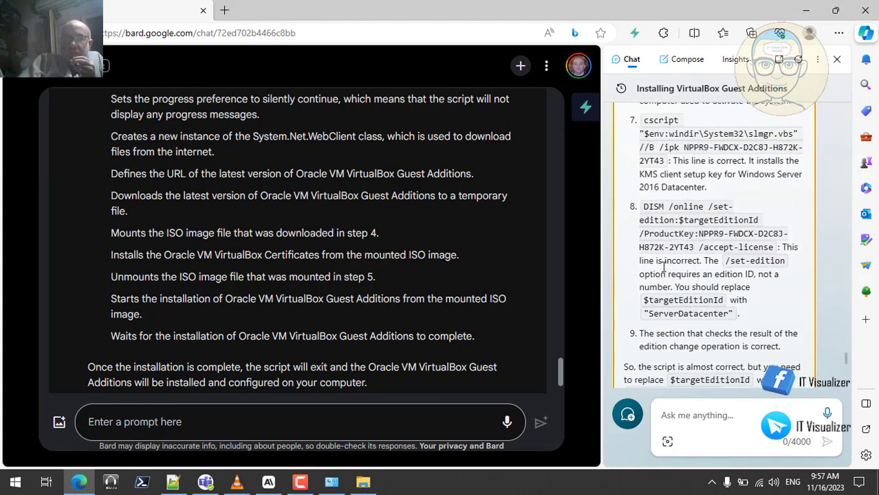
scroll(663, 267, "up", 6)
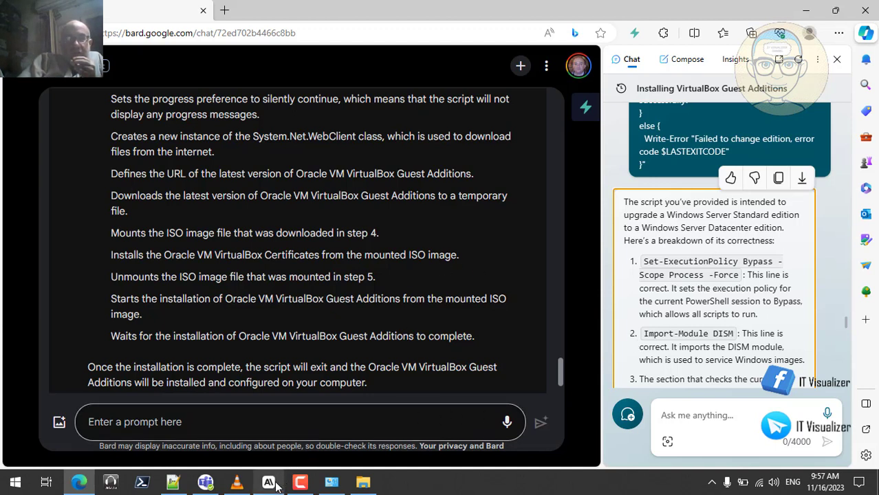
Switch to Claude and copy the full text of the earlier request containing the example batch script.
mouse_move(274, 487)
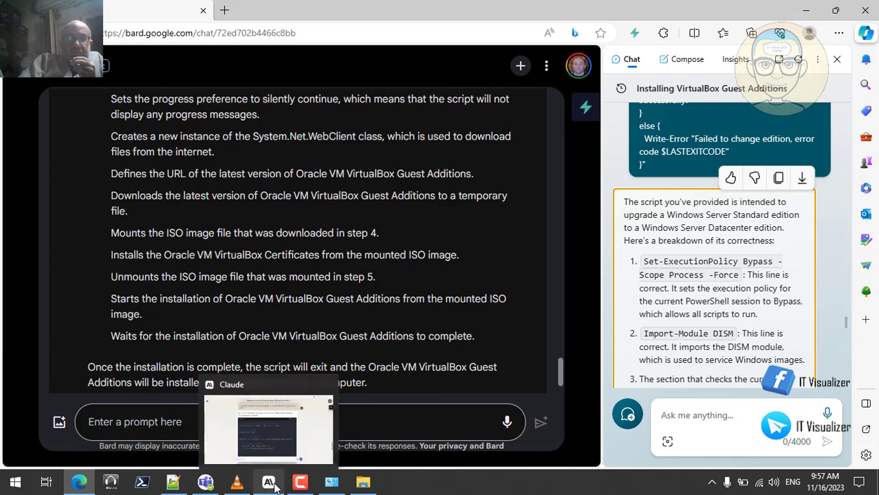
left_click(270, 483)
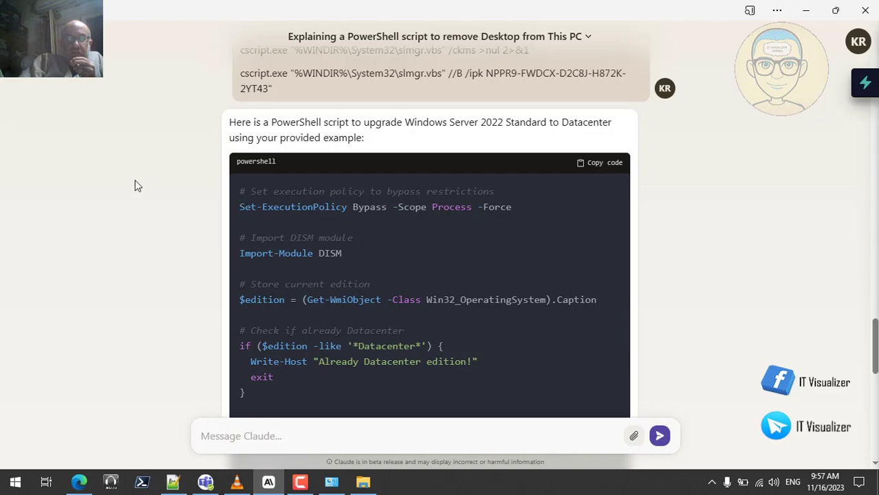
scroll(136, 182, "up", 3)
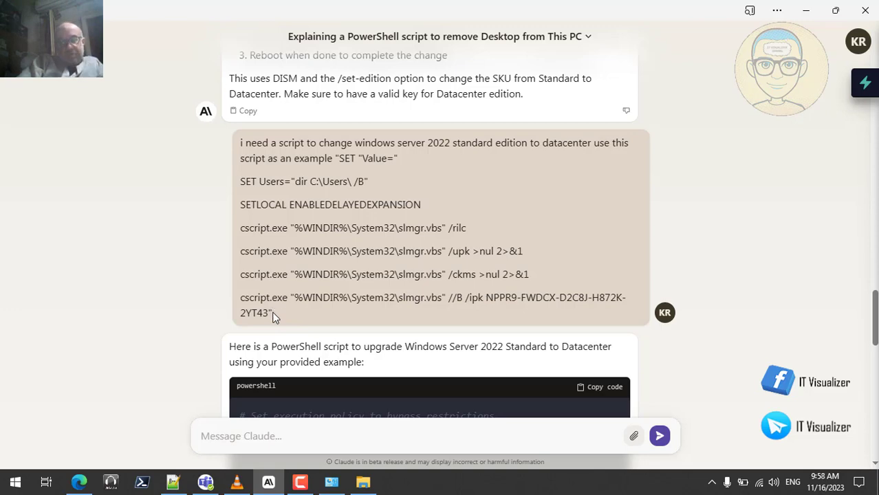
left_click_drag(272, 315, 241, 141)
right_click(269, 154)
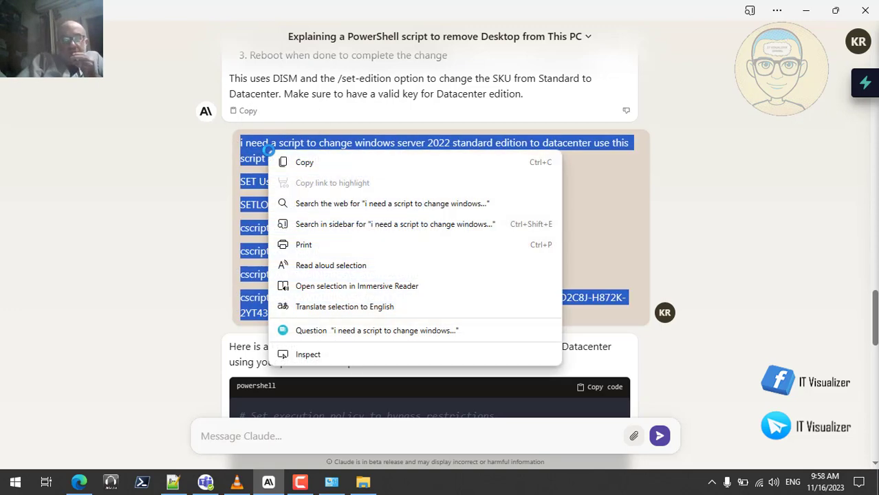
left_click(275, 163)
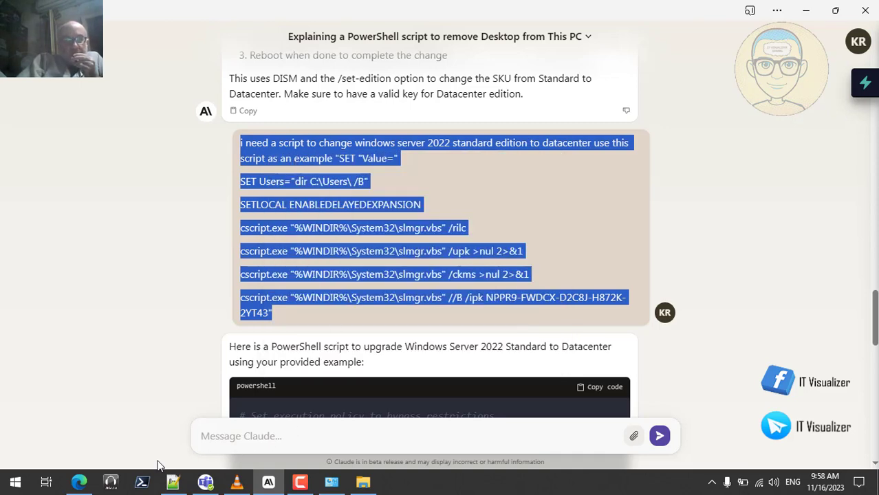
Switch to Edge and send the copied Windows Server 2022 edition-change request, including the product key, to Bard.
left_click(73, 485)
left_click(316, 422)
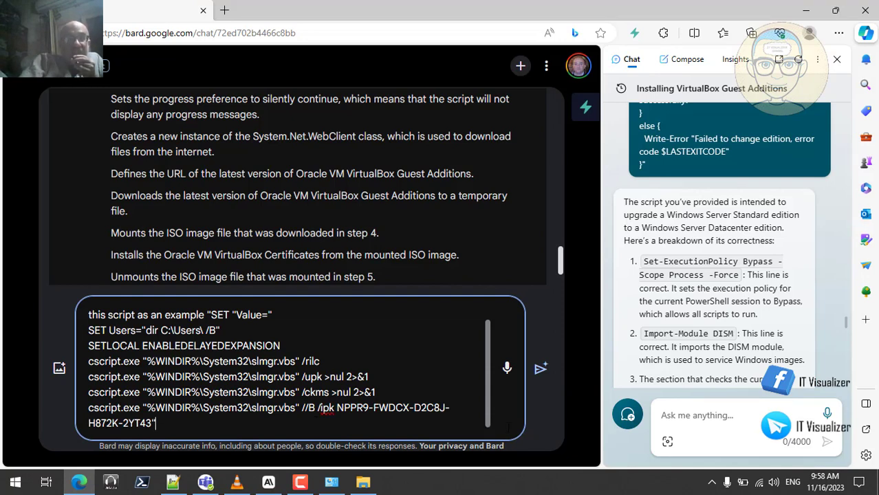
left_click(541, 370)
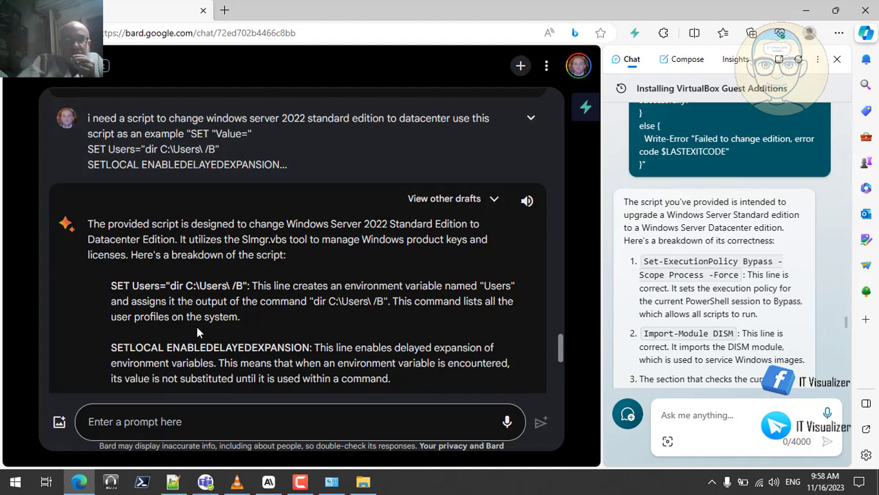
Read through Bard's explanation of the edition-change script in its first draft.
scroll(196, 328, "down", 3)
scroll(197, 327, "down", 3)
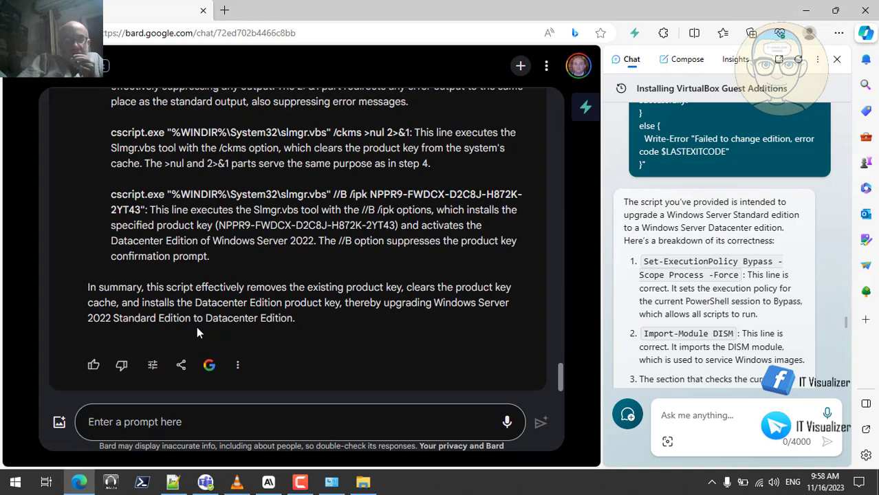
scroll(197, 329, "up", 5)
scroll(196, 326, "up", 2)
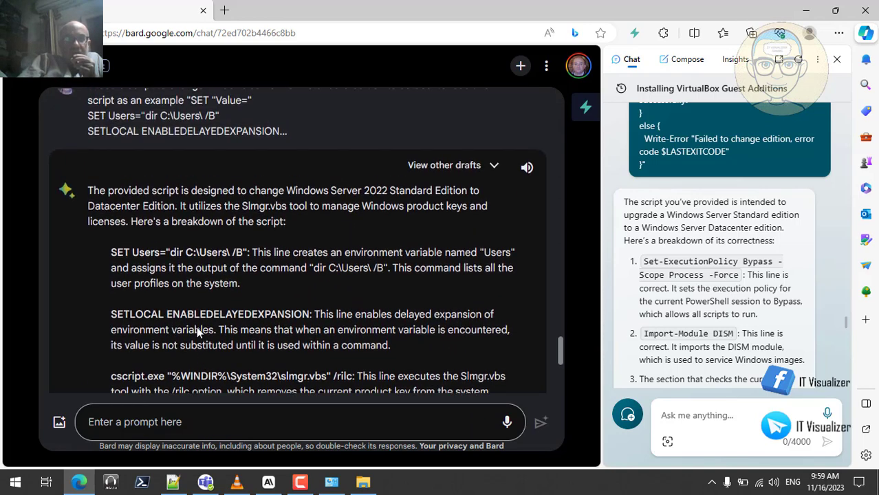
Show Bard's other drafts, examine the code snippet and breakdown in Draft 2, and open Draft 3.
left_click(480, 206)
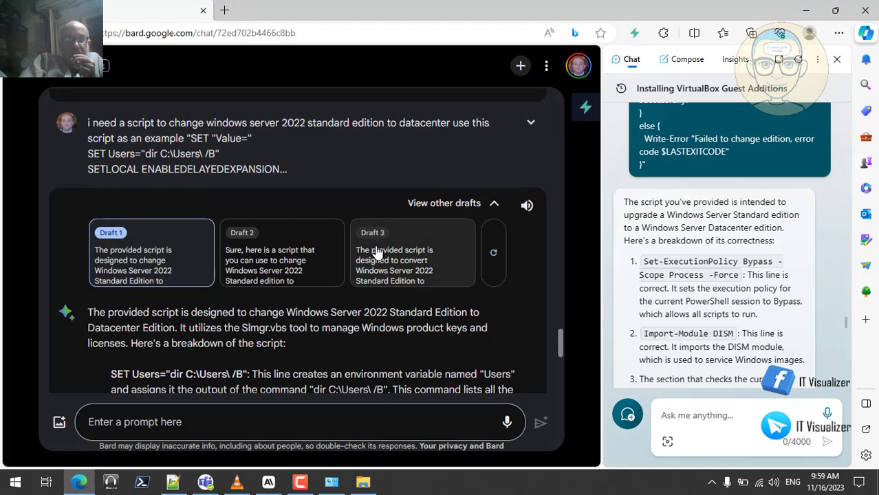
left_click(286, 264)
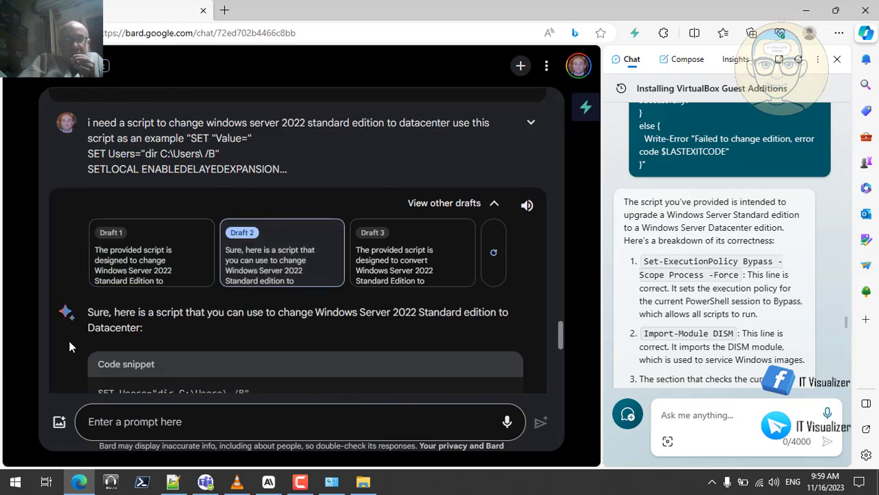
scroll(69, 347, "down", 2)
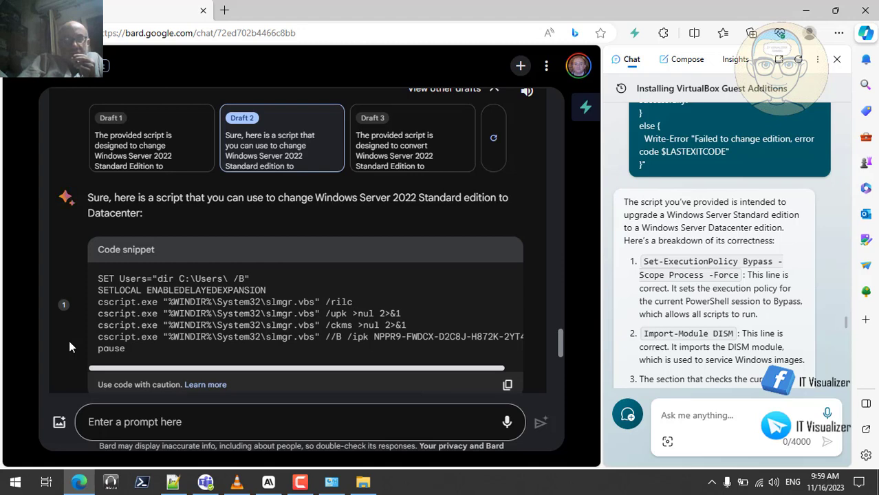
scroll(69, 341, "down", 3)
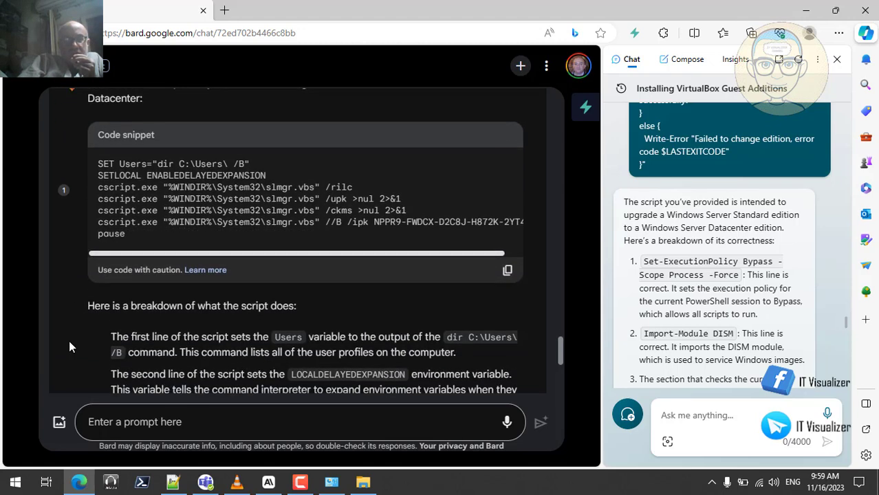
scroll(69, 348, "down", 4)
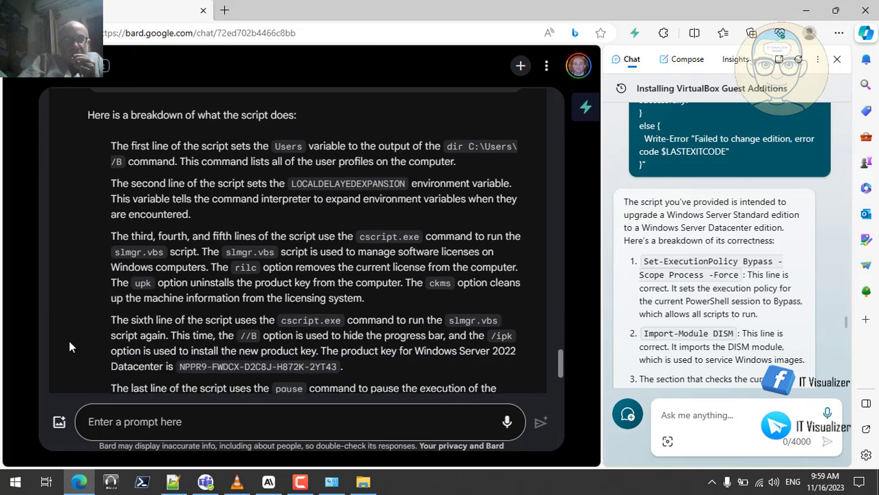
scroll(69, 347, "down", 2)
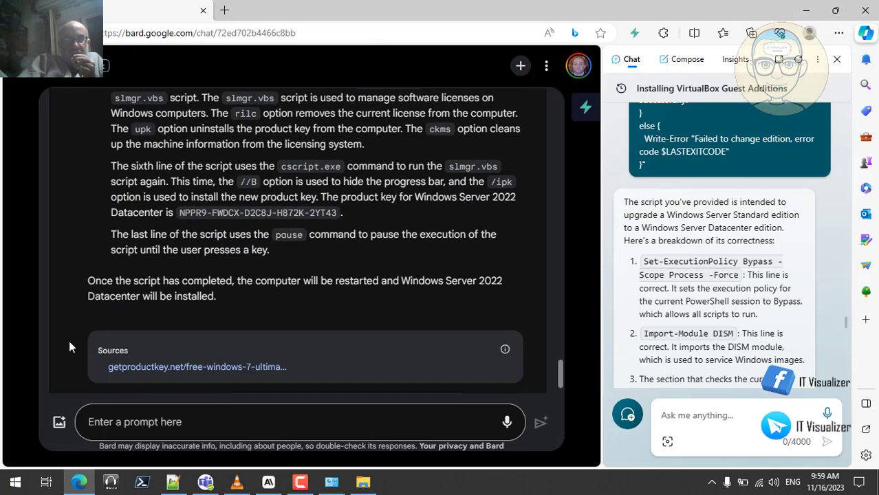
scroll(69, 347, "up", 7)
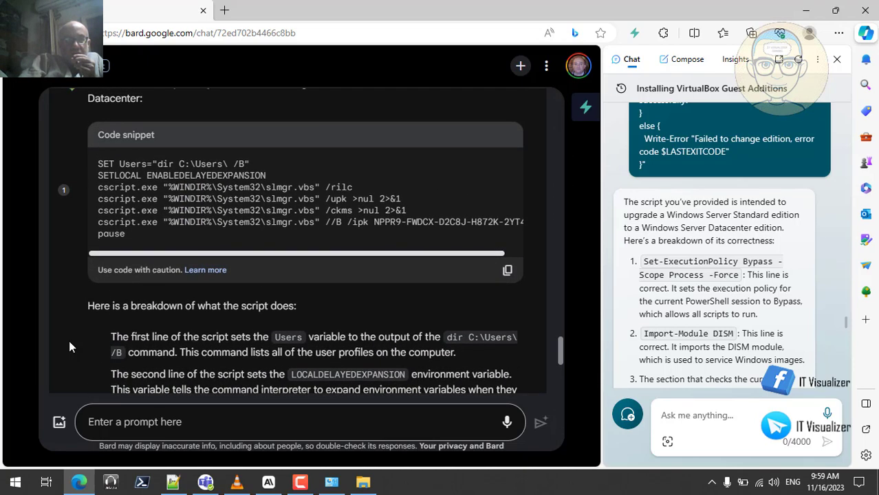
scroll(69, 340, "up", 3)
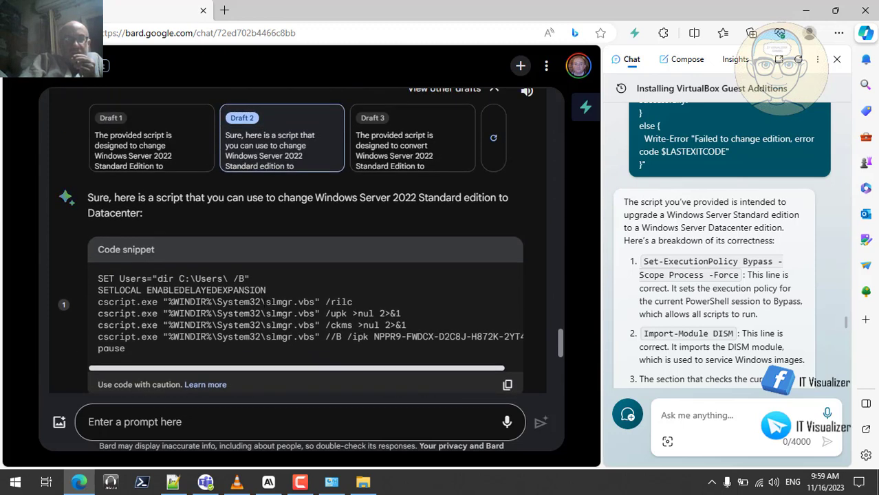
left_click(407, 153)
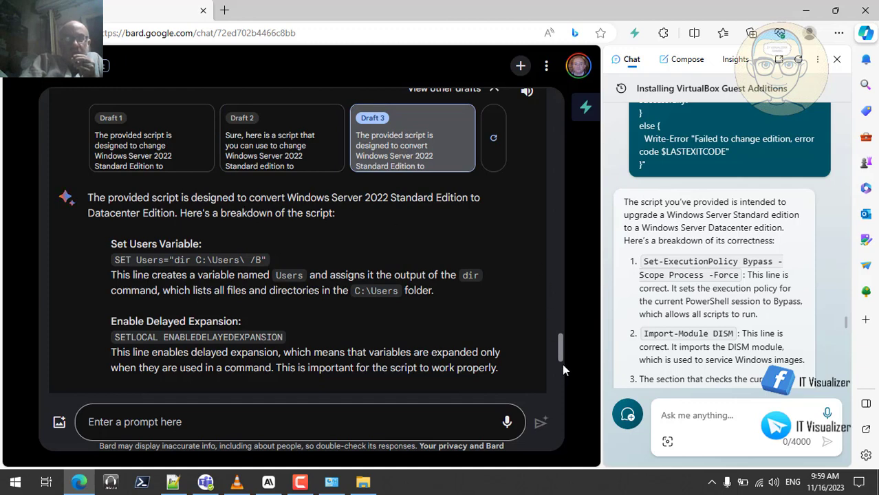
Switch to Claude and copy the earlier short request "i need a script to change windows server 2022 standard edition to datacenter".
left_click_drag(561, 355, 558, 344)
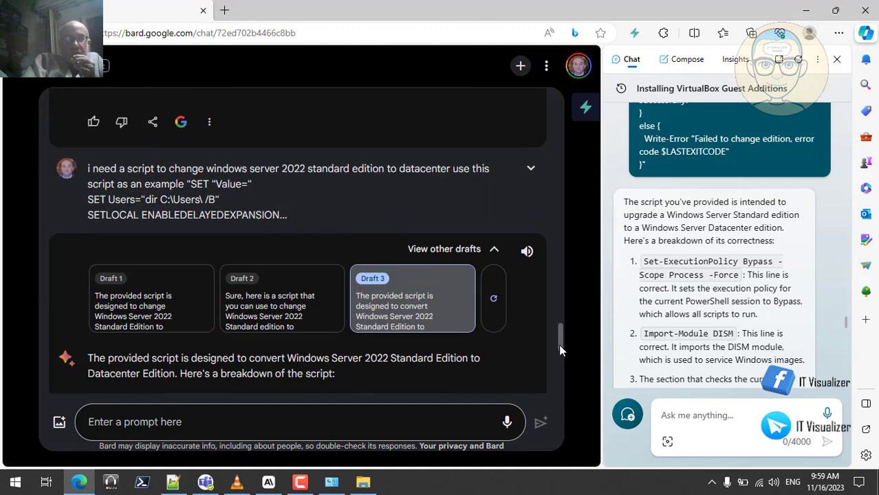
left_click(268, 482)
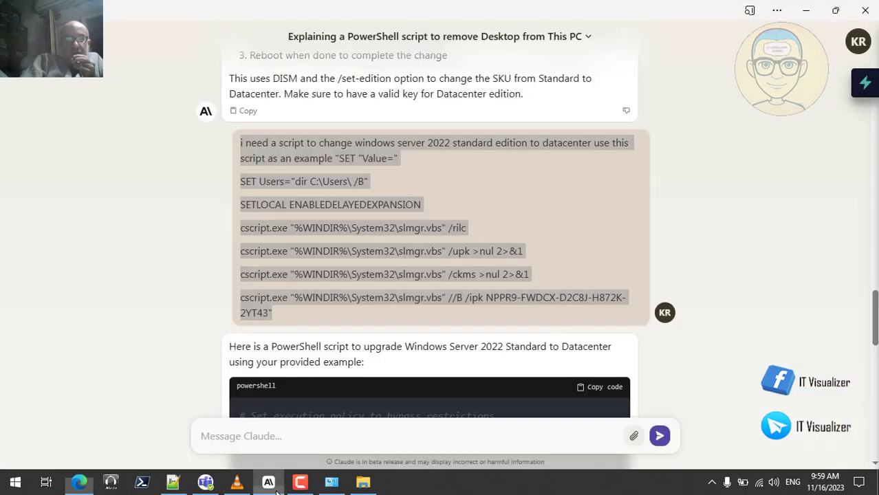
left_click(115, 236)
scroll(115, 236, "up", 5)
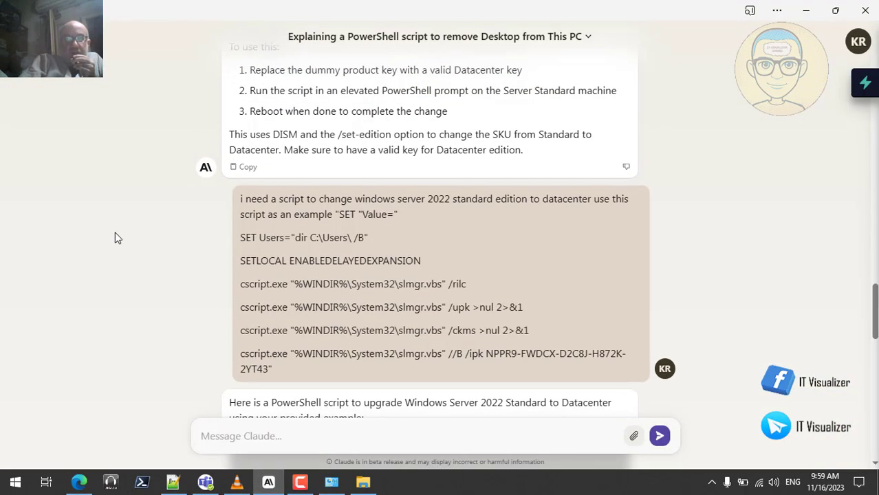
scroll(115, 236, "up", 10)
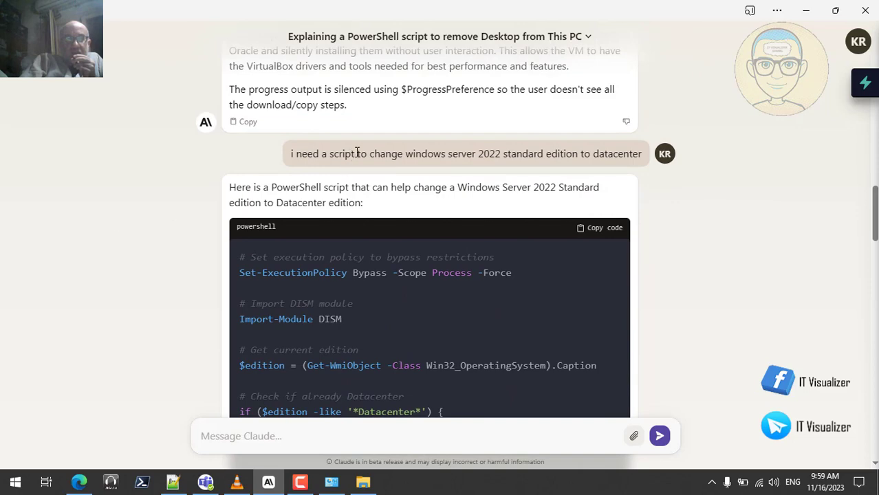
triple_click(356, 153)
right_click(357, 154)
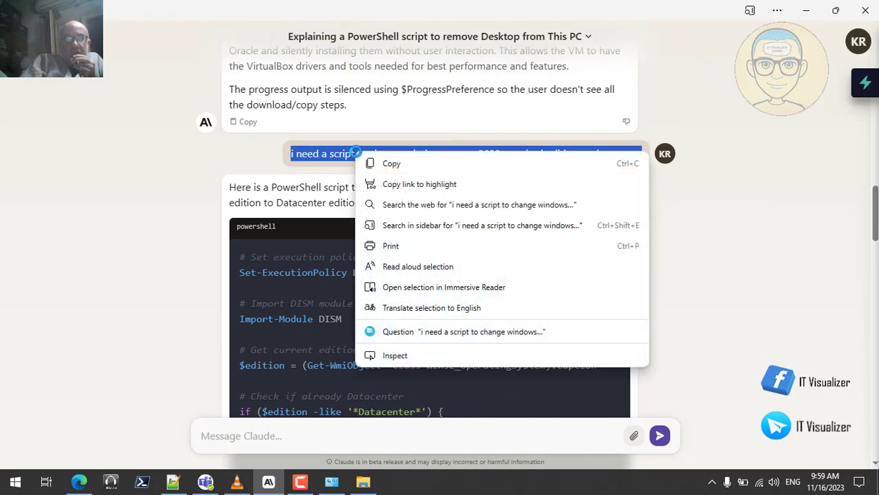
left_click(389, 164)
Switch to Edge and send the copied request for a Windows Server 2022 Standard to Datacenter script to Bard.
left_click(79, 481)
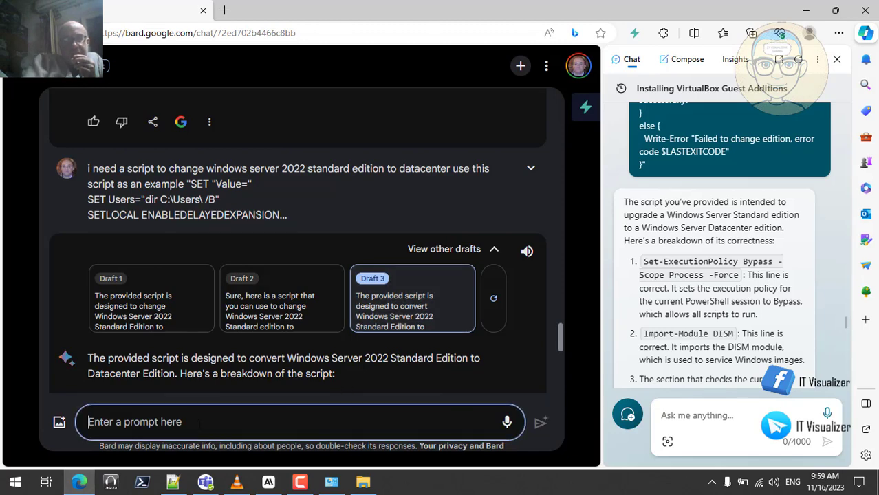
left_click(202, 432)
key("ctrl+v")
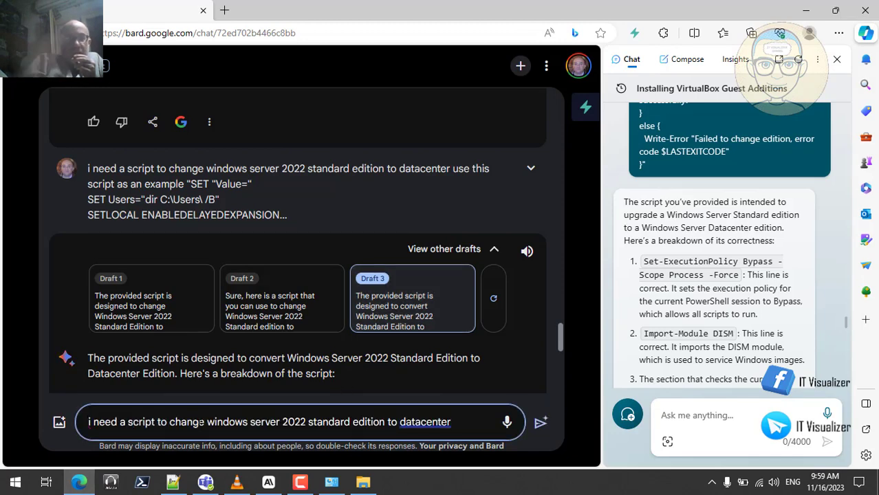
key("Return")
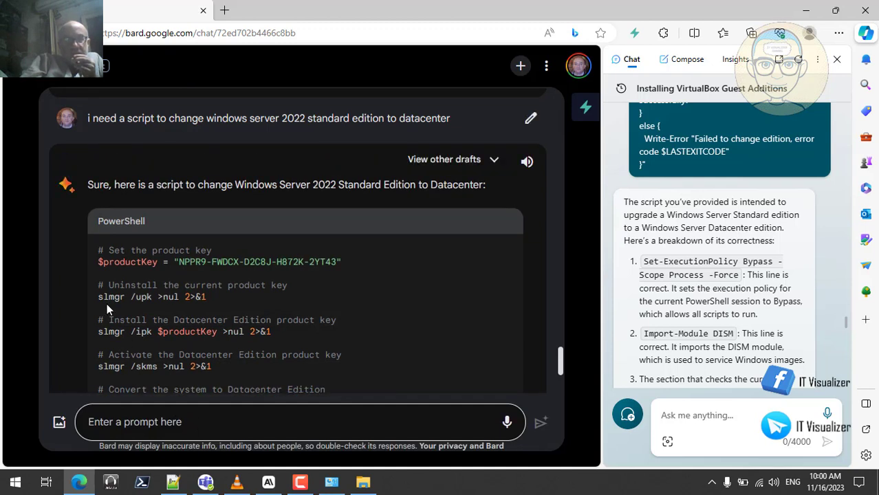
Read through Bard's PowerShell edition-change script and its explanation, and compare them with Bing Chat's line-by-line breakdown.
scroll(50, 252, "down", 1)
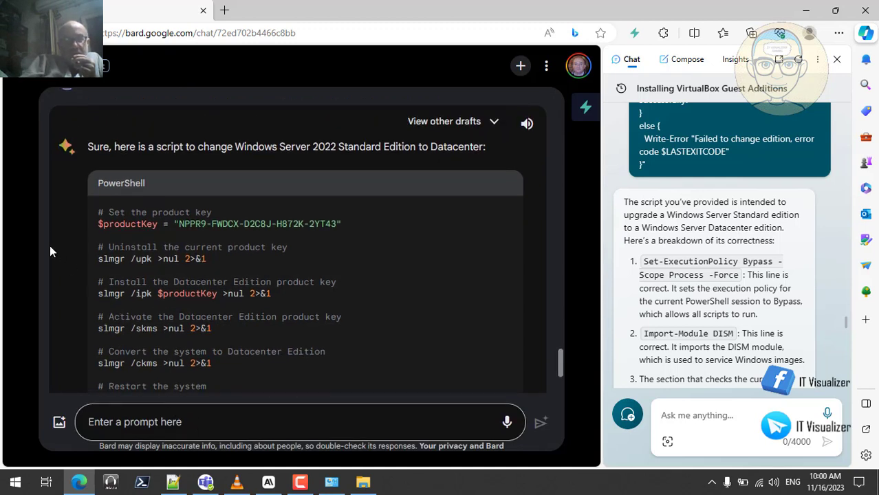
scroll(49, 252, "down", 2)
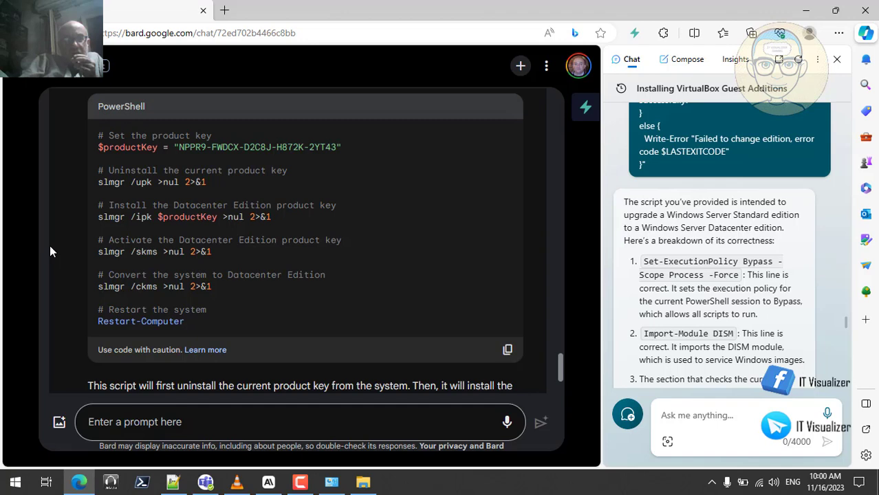
scroll(49, 252, "down", 3)
scroll(49, 252, "down", 1)
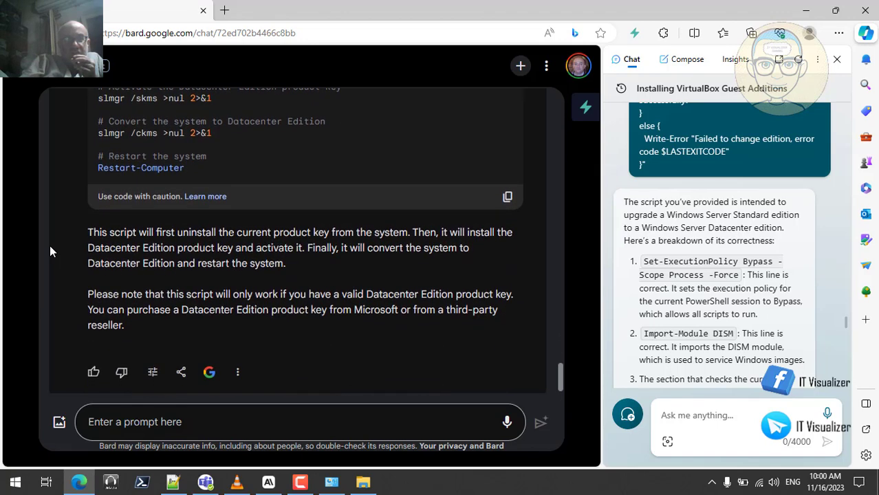
scroll(49, 252, "up", 2)
scroll(50, 251, "up", 8)
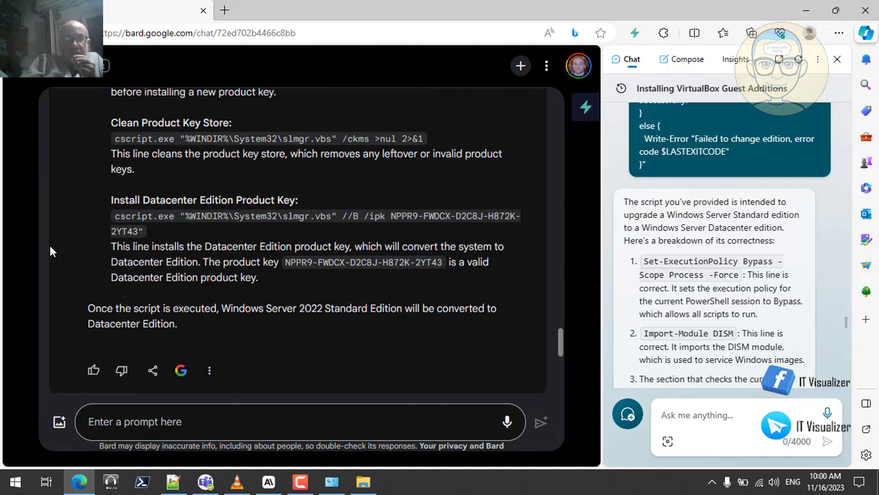
scroll(50, 251, "down", 8)
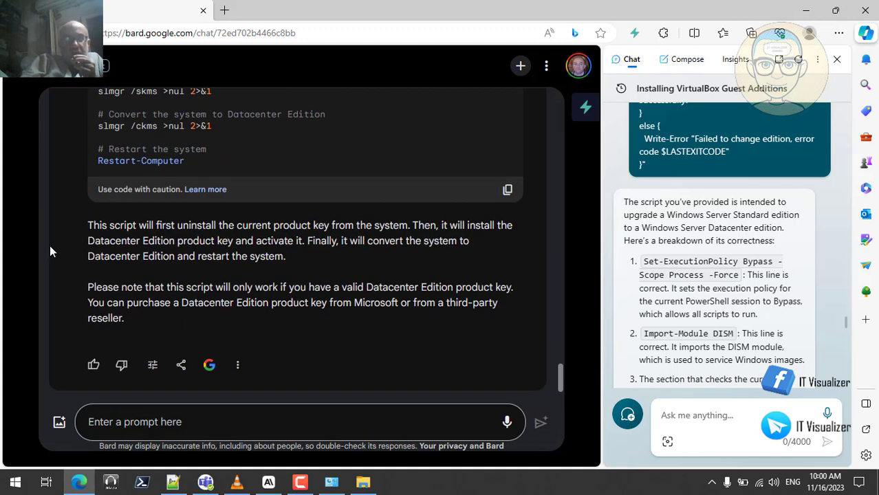
left_click(130, 423)
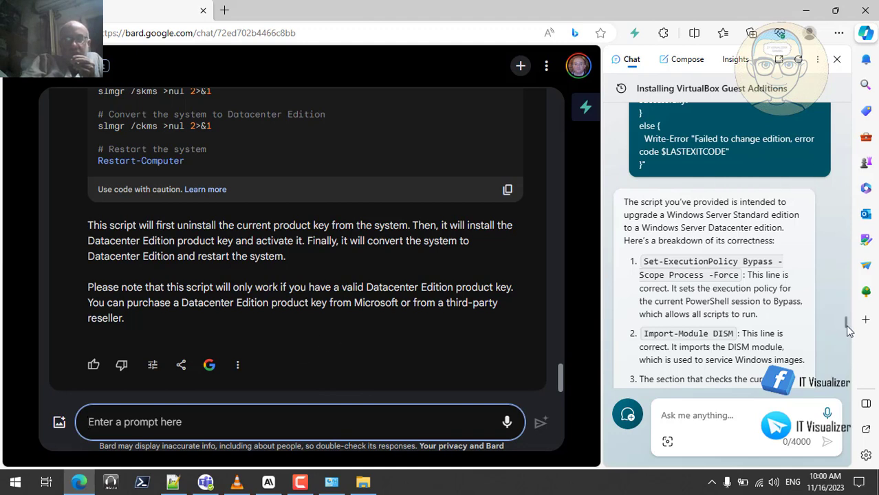
left_click_drag(848, 329, 852, 371)
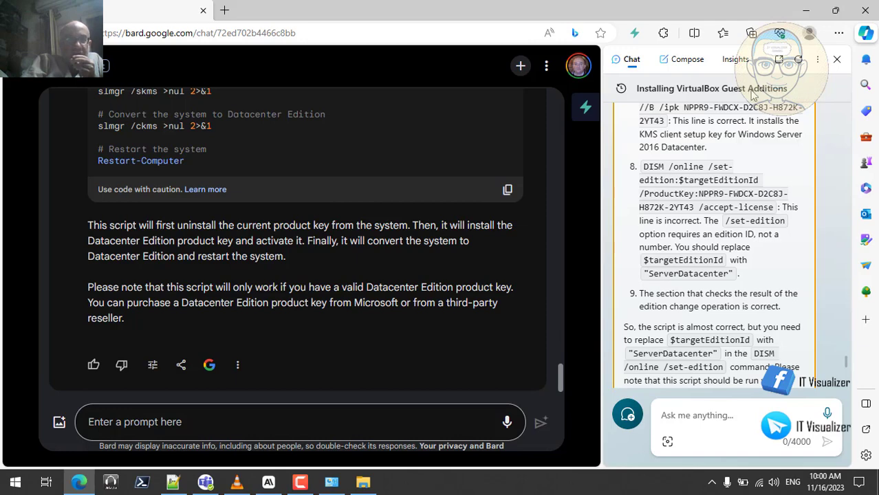
Minimize Edge, switch to VLC and resume the Windows Server 2022 deployment task sequence video.
left_click(805, 10)
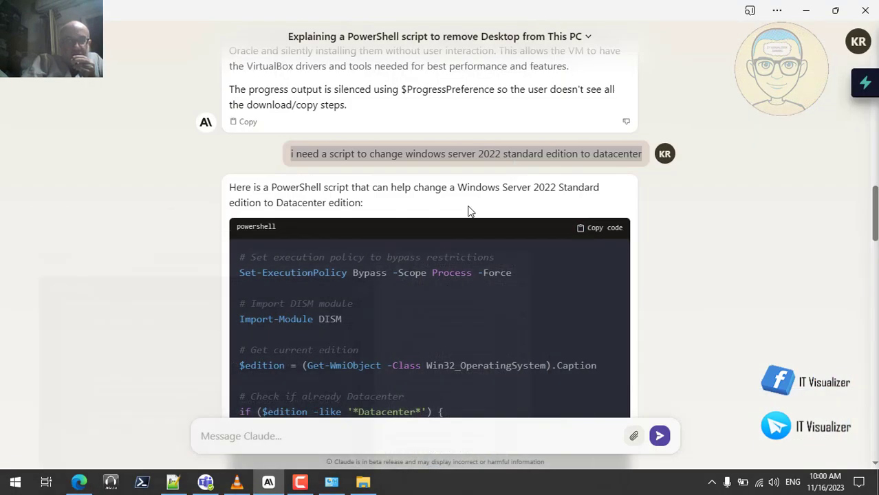
left_click(236, 482)
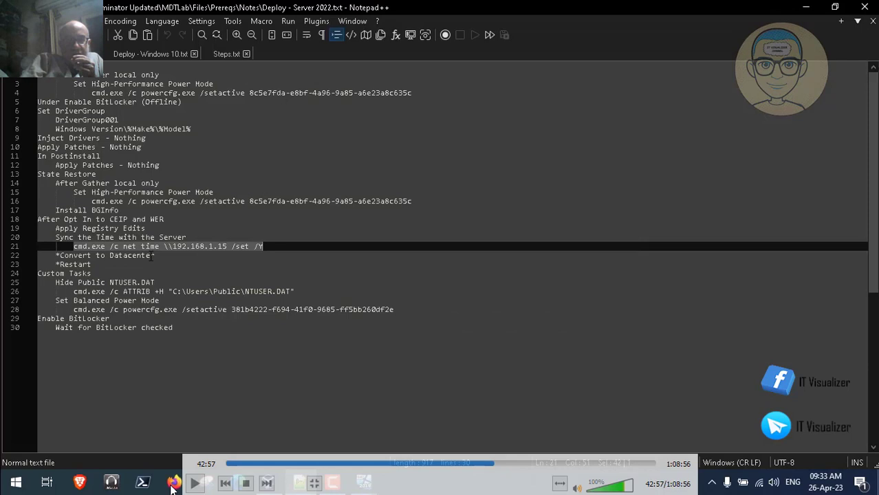
left_click(195, 483)
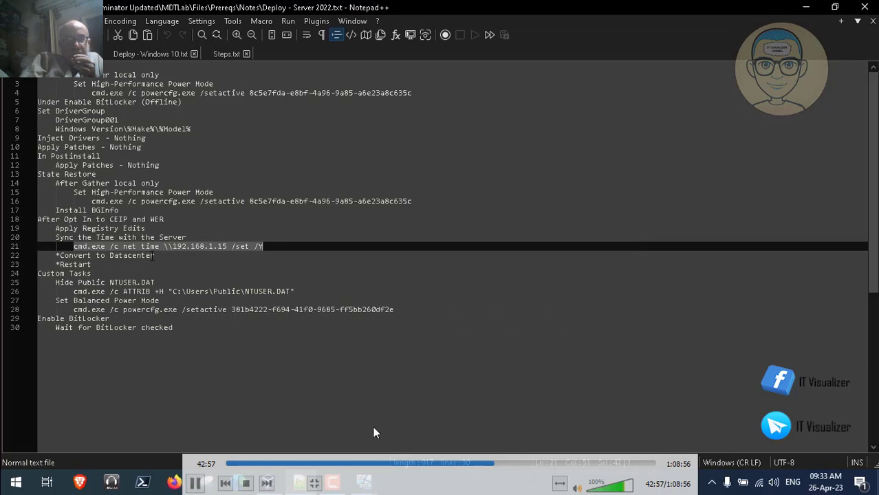
mouse_move(463, 462)
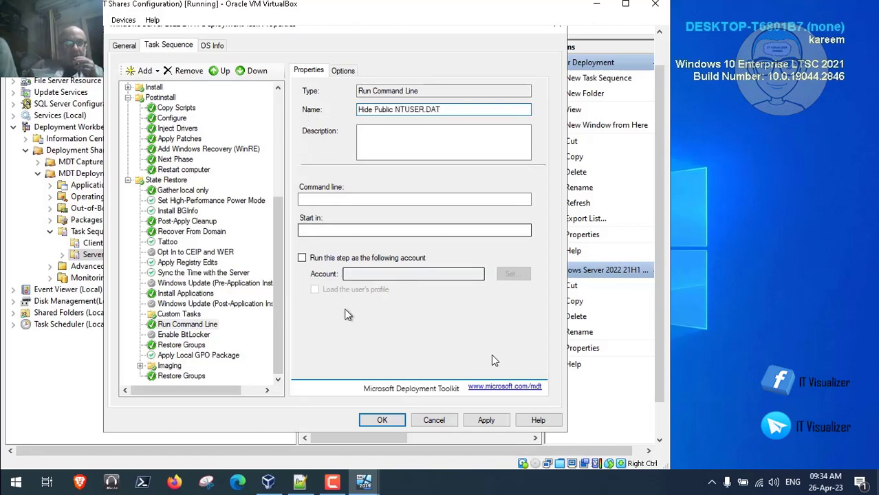
Copy cmd.exe /c ATTRIB +H "C:\Users\Public\NTUSER.DAT" from the Notepad++ notes into the Hide Public NTUSER.DAT step's command line, and enable Continue on error.
key("alt+Tab")
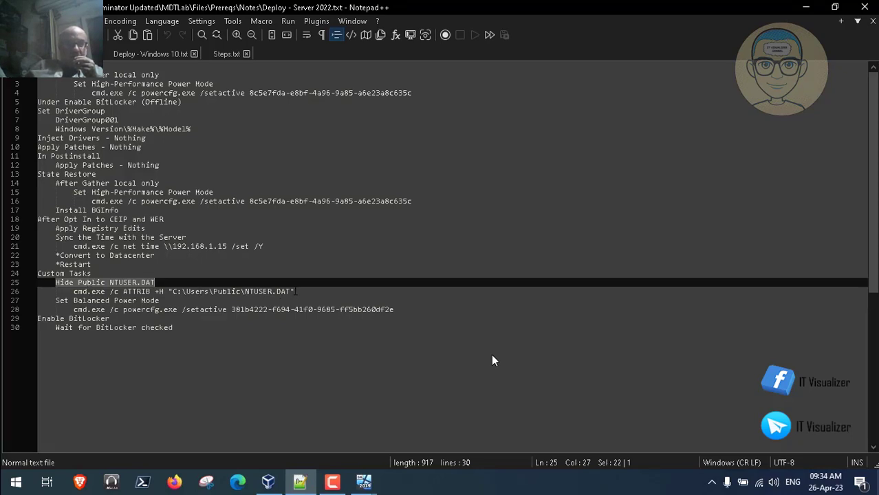
left_click_drag(292, 293, 94, 292)
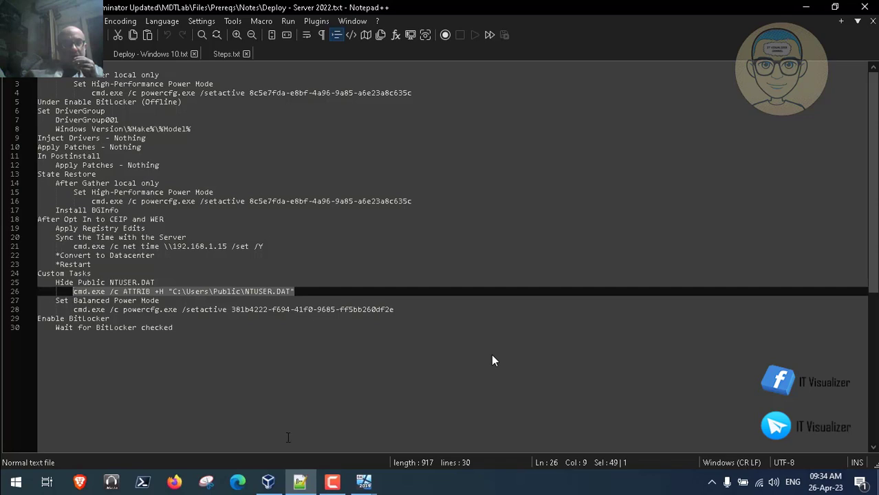
left_click(300, 481)
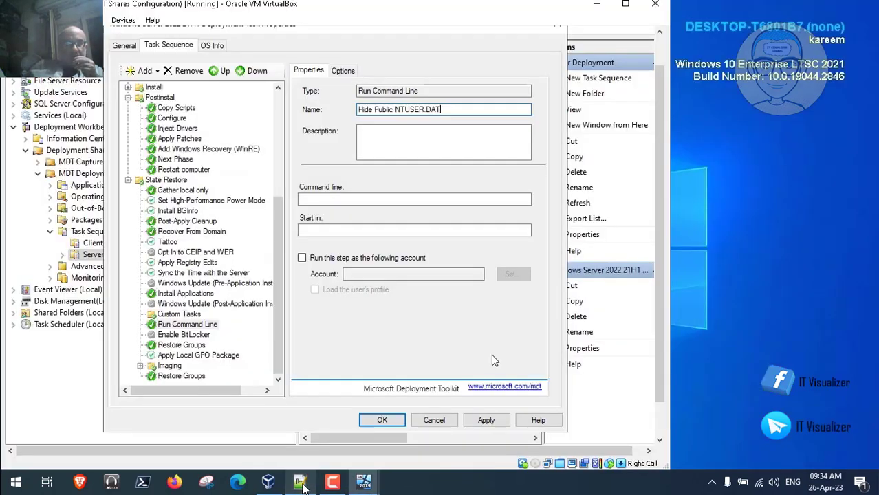
left_click(349, 199)
key("ctrl+v")
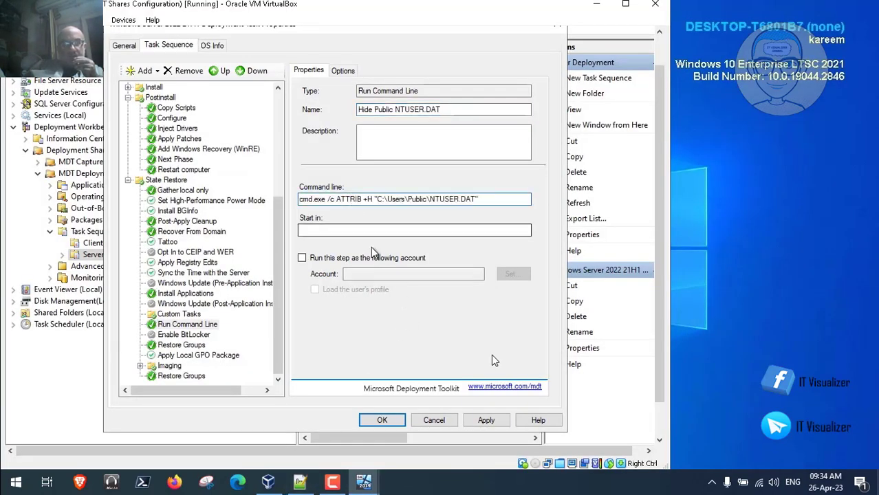
left_click(342, 71)
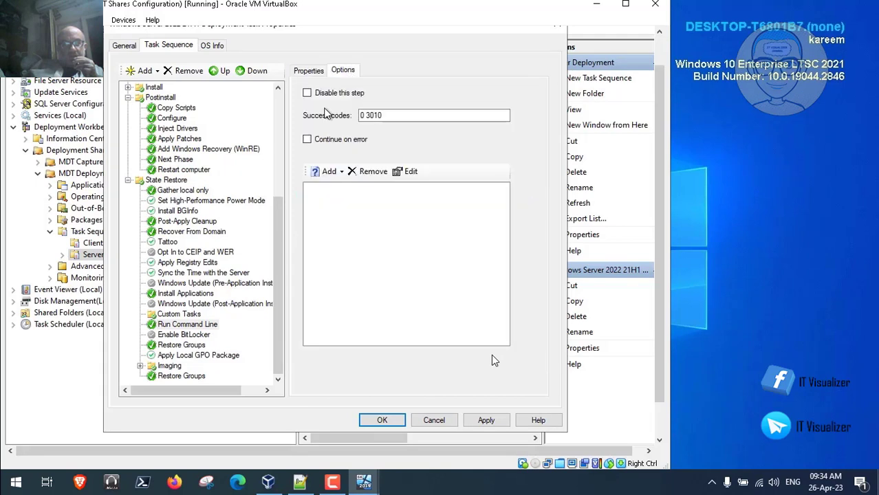
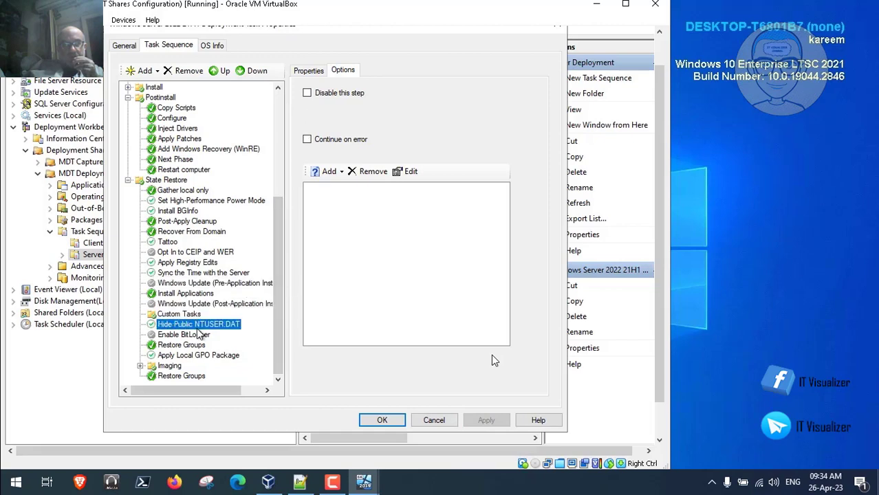
Copy the title "Set Balanced Power Mode" from the Server 2022 notes in Notepad++ and return to the task sequence.
left_click(301, 483)
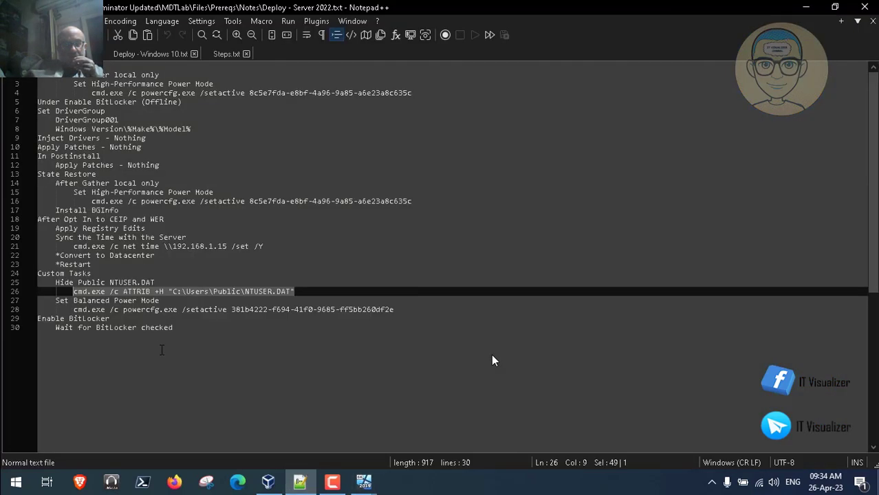
left_click_drag(57, 301, 159, 301)
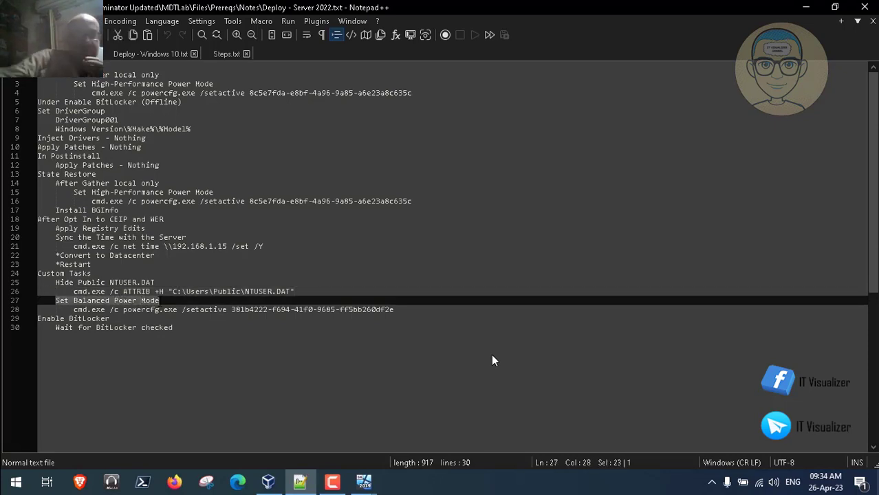
left_click(301, 481)
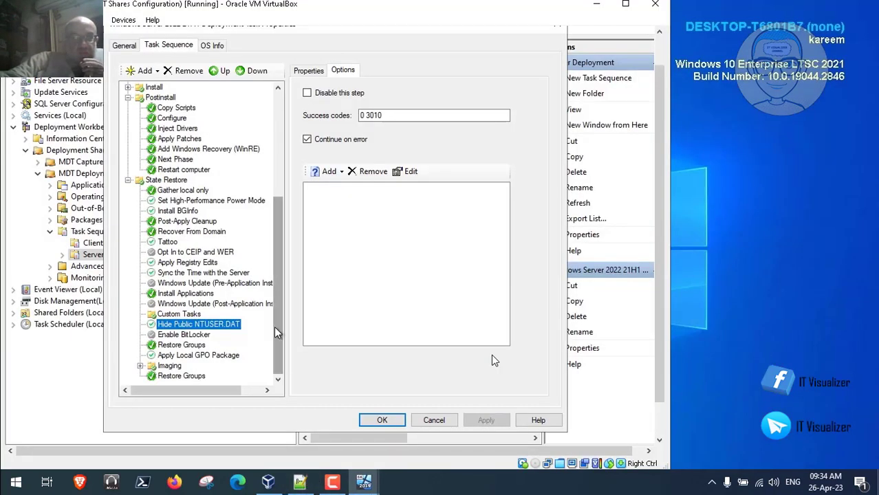
Add a Run Command Line step after Hide Public NTUSER.DAT and name it "Set Balanced Power Mode".
left_click(155, 71)
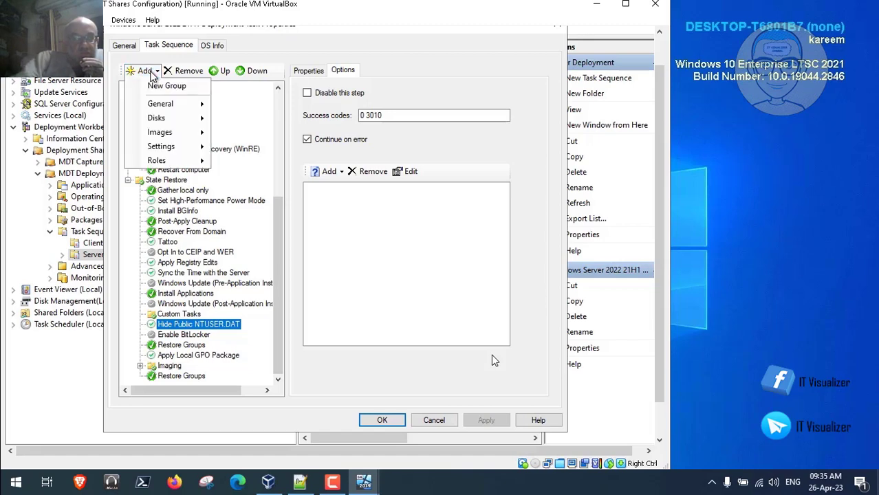
mouse_move(165, 104)
left_click(283, 105)
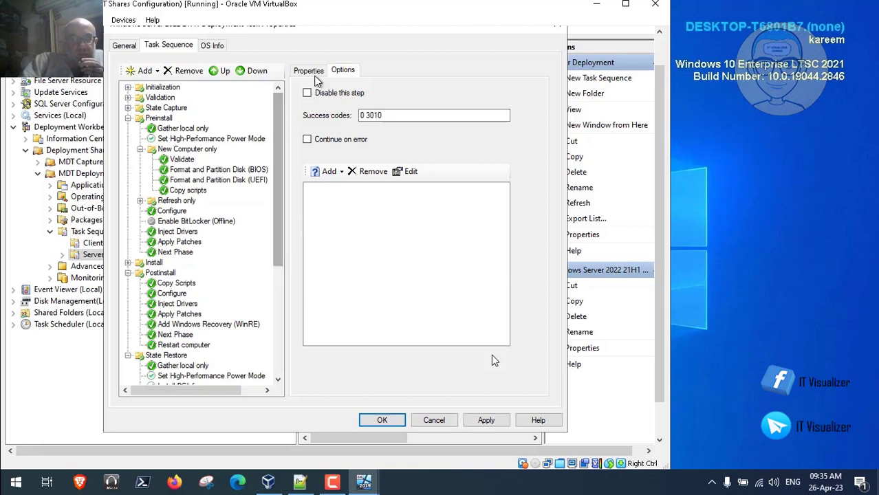
left_click(310, 71)
left_click_drag(425, 114, 341, 111)
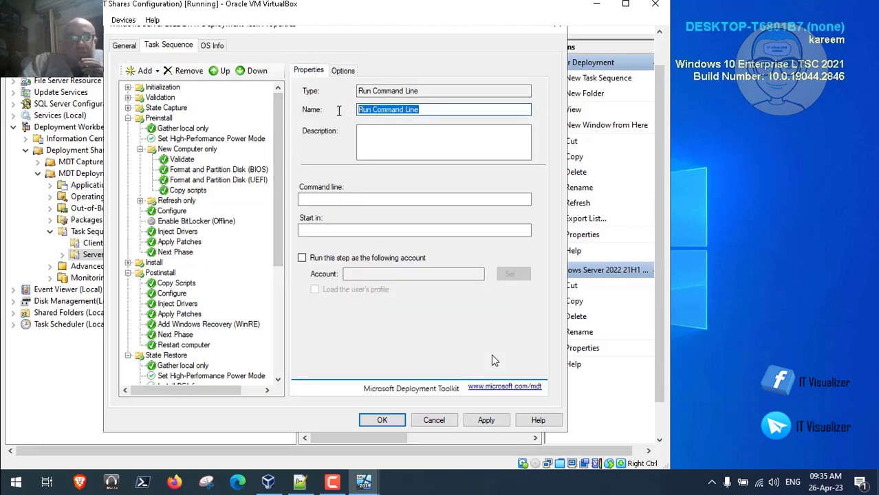
key("BackSpace")
type("Set Balanced Power Mode")
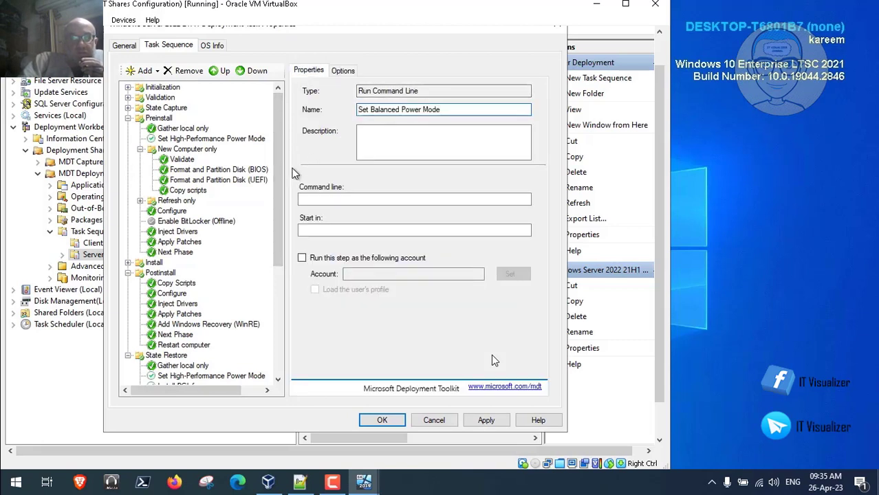
left_click_drag(279, 182, 277, 373)
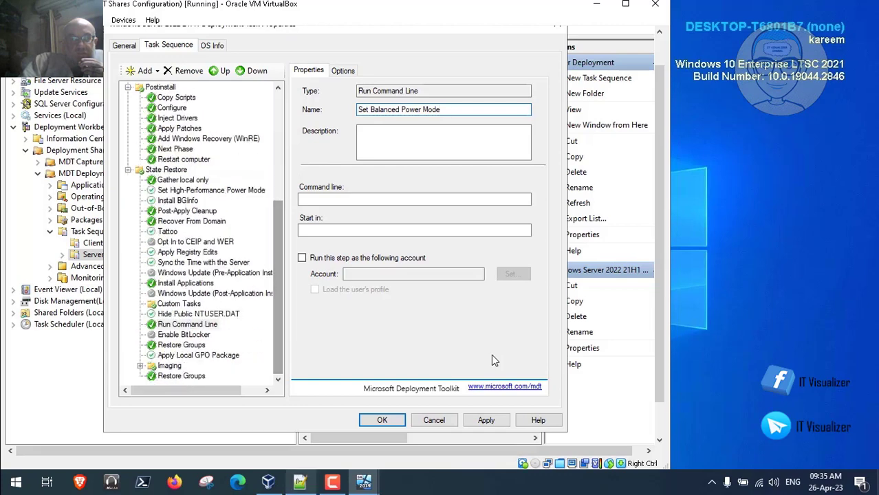
Switch to Notepad++ and copy the command cmd.exe /c powercfg.exe /setactive 381b4222-f694-41f0-9685-ff5bb260df2e from under Set Balanced Power Mode.
left_click(298, 483)
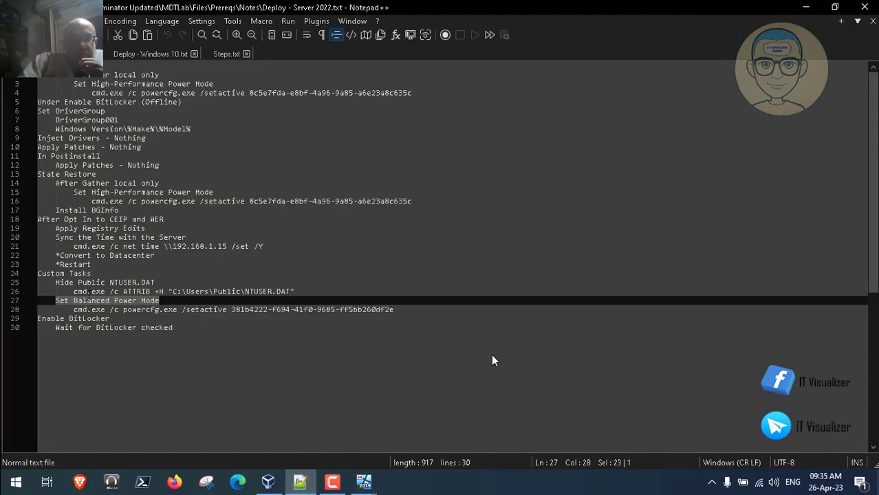
key("Down")
key("Home")
key("shift+Right")
key("shift+Right")
key("shift+Right")
key("shift+Right")
key("shift+Right")
key("shift+Right")
key("shift+Right")
key("shift+Right")
key("shift+Right")
key("shift+Right")
key("shift+Right")
key("shift+Right")
key("shift+Right")
key("shift+Right")
key("shift+Right")
key("shift+Right")
key("shift+Right")
key("shift+Right")
key("shift+Right")
key("shift+Right")
key("ctrl+c")
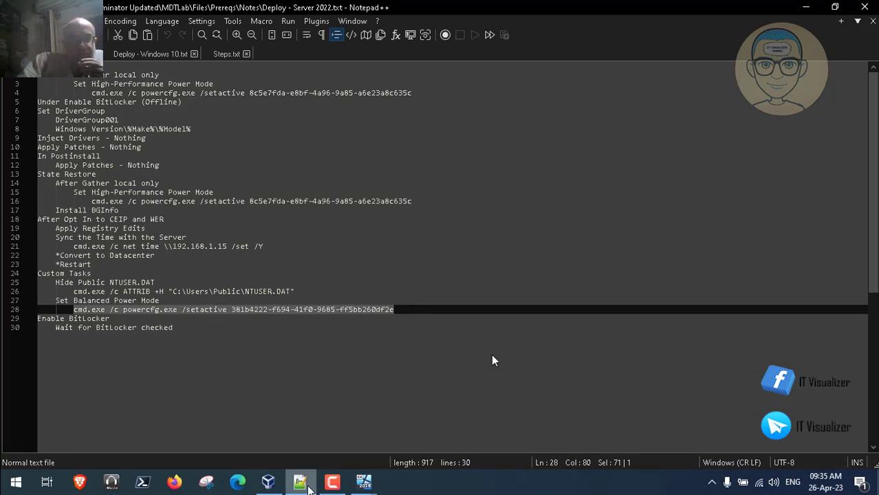
Paste the copied powercfg.exe command into the Set Balanced Power Mode step's command line, enable Continue on error, and apply the changes.
left_click(304, 486)
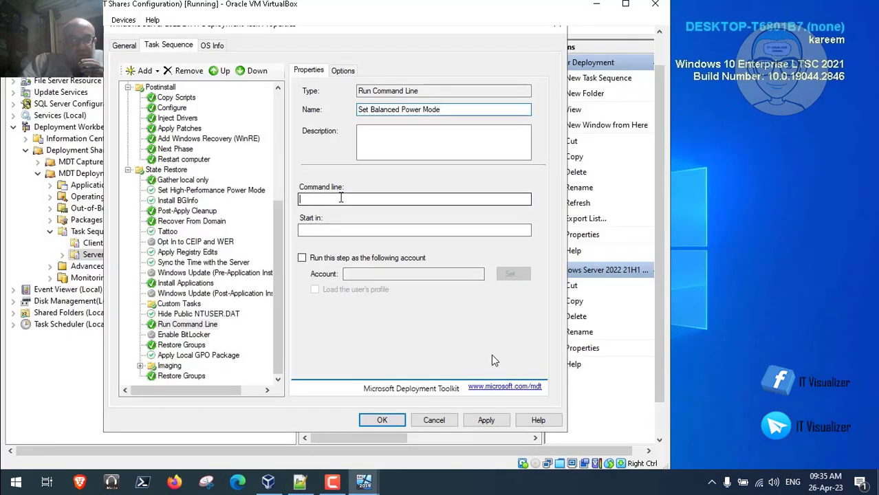
key("ctrl+v")
left_click(348, 71)
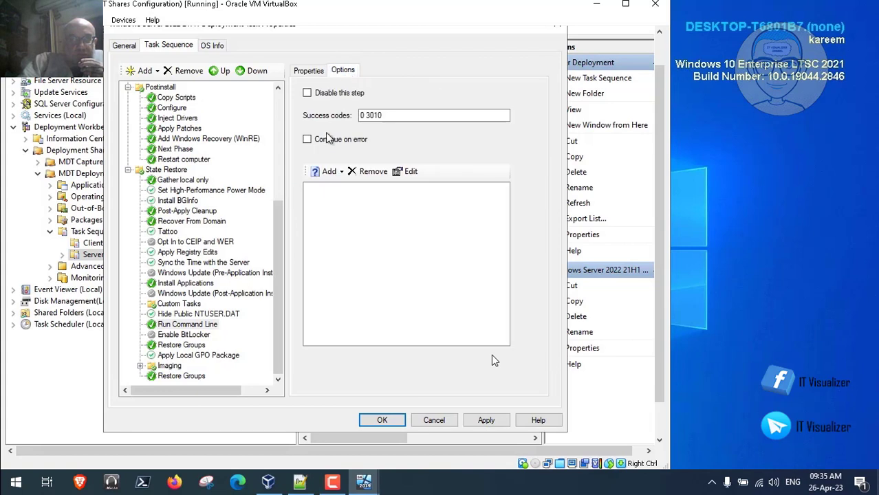
left_click(307, 140)
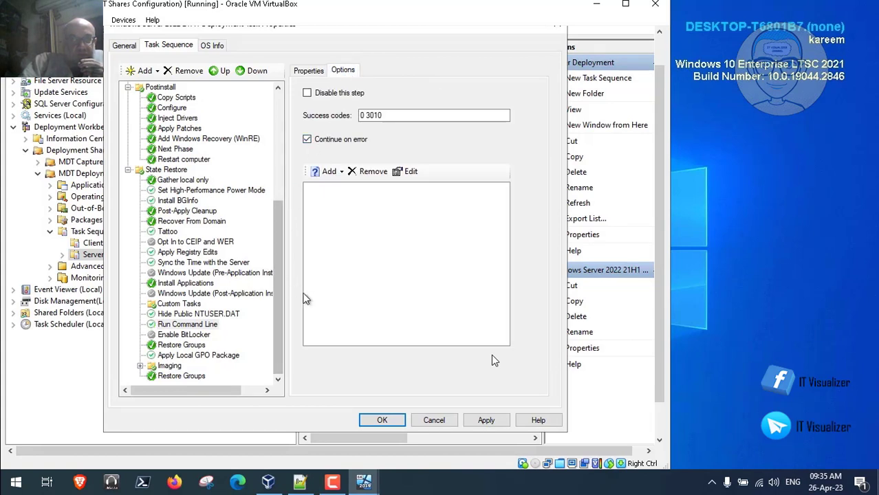
left_click(482, 421)
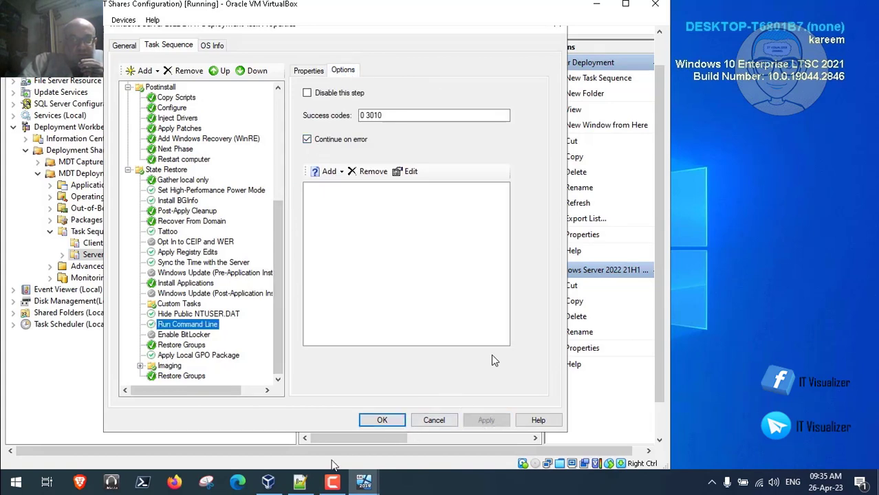
Check the Server 2022 notes in Notepad++ and select the Sync the Time with the Server step in the task sequence.
left_click(300, 481)
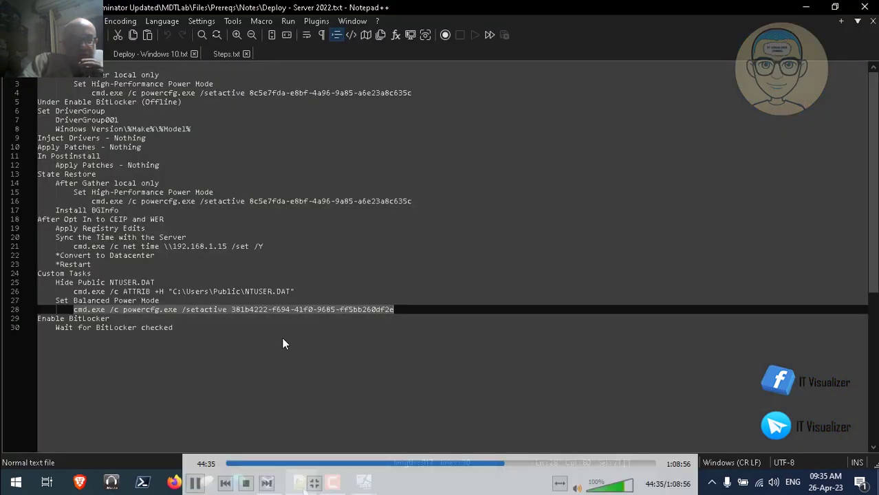
left_click(268, 482)
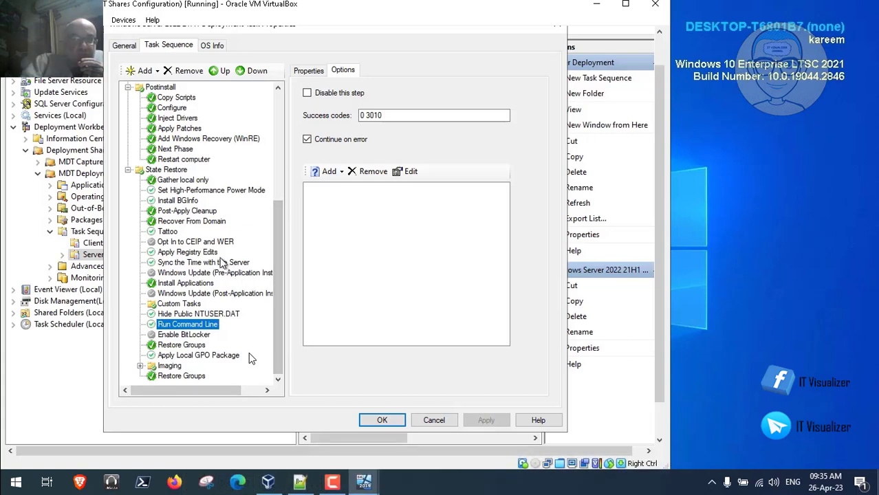
left_click(221, 264)
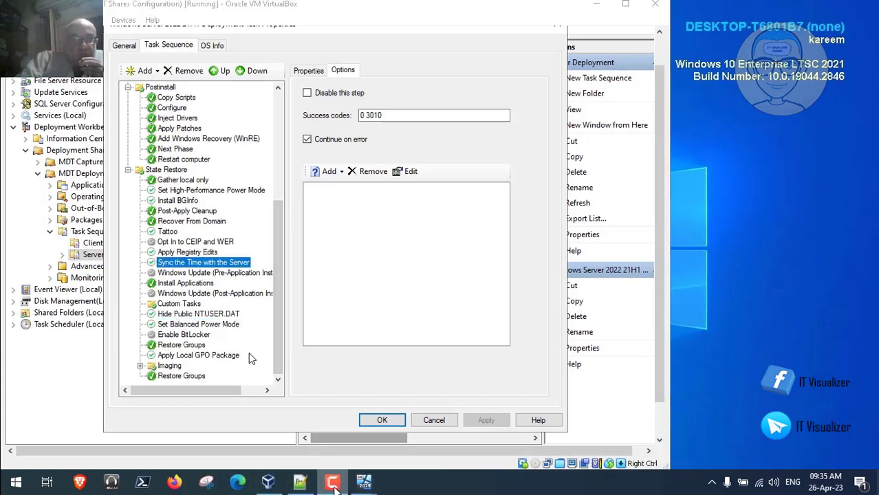
Dismiss the AutoPlay notification and close the task sequence properties, keeping the changes.
left_click(333, 485)
left_click(811, 420)
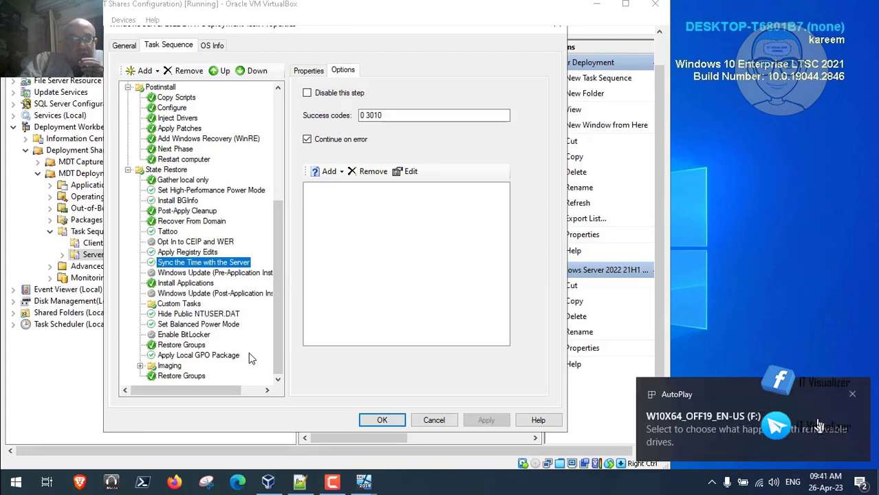
left_click(852, 397)
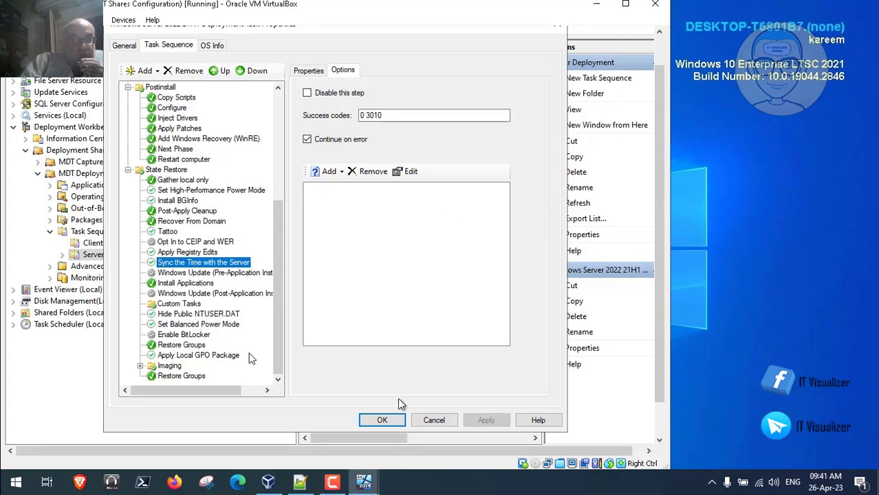
left_click(384, 420)
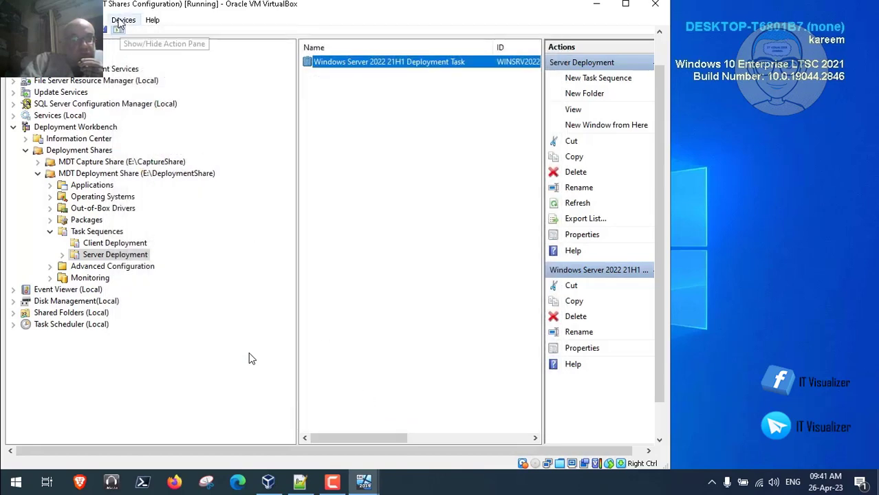
Dismiss the Google Drive external drive sync prompt and minimize the virtual machine window.
left_click(124, 20)
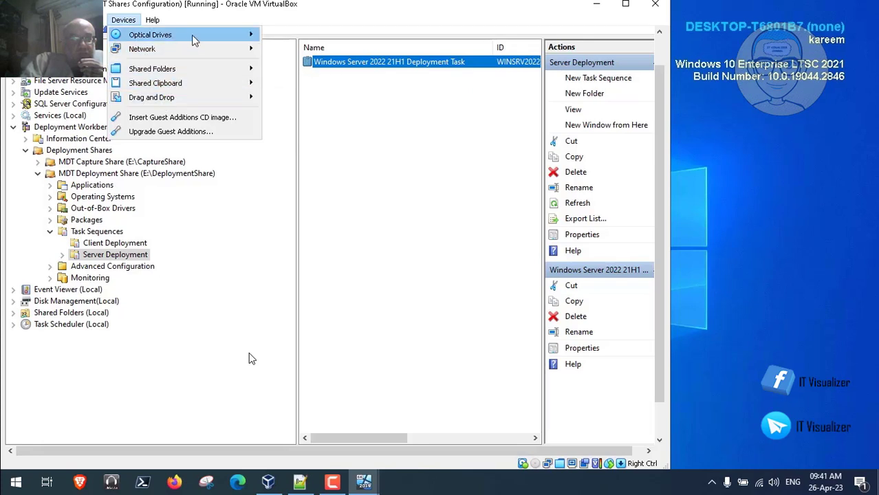
mouse_move(204, 39)
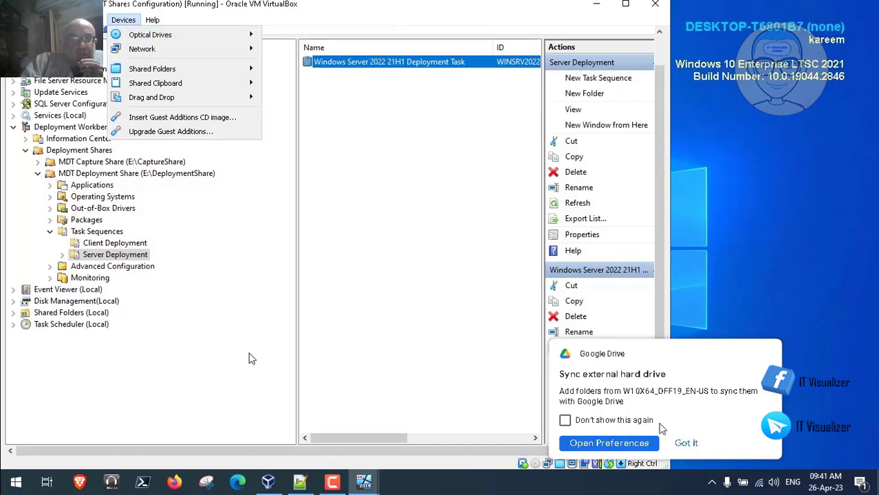
left_click(688, 443)
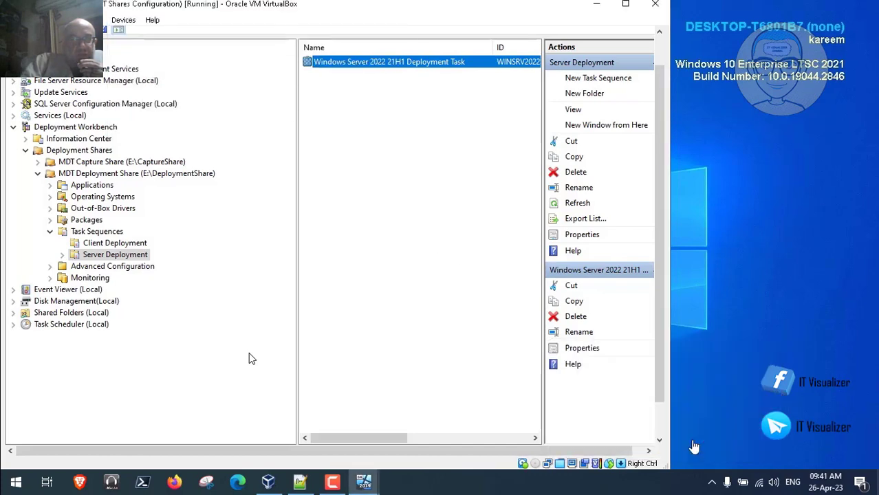
left_click(596, 7)
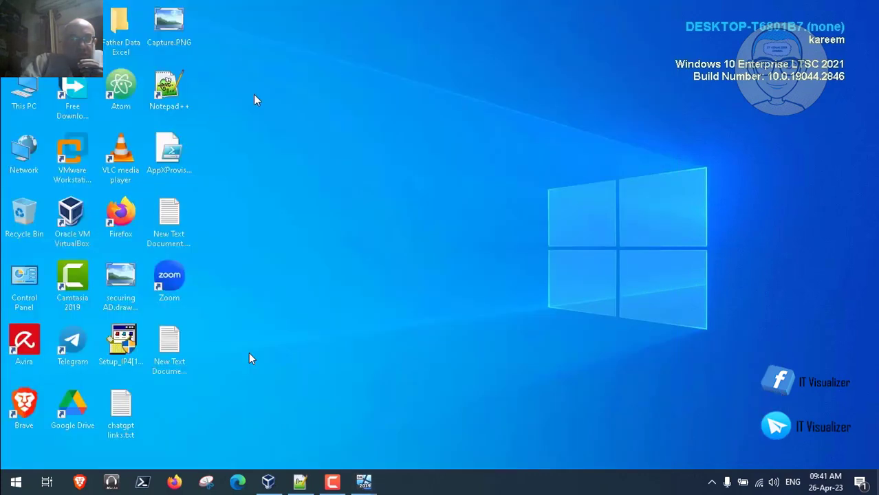
Browse the W10X64_OFF19_EN-US (F:) drive to MDTLab\MDT_Lab\Prereqs\Tools\Deploy\CONVERTTOENT, and return to the MDTLab folder.
double_click(38, 92)
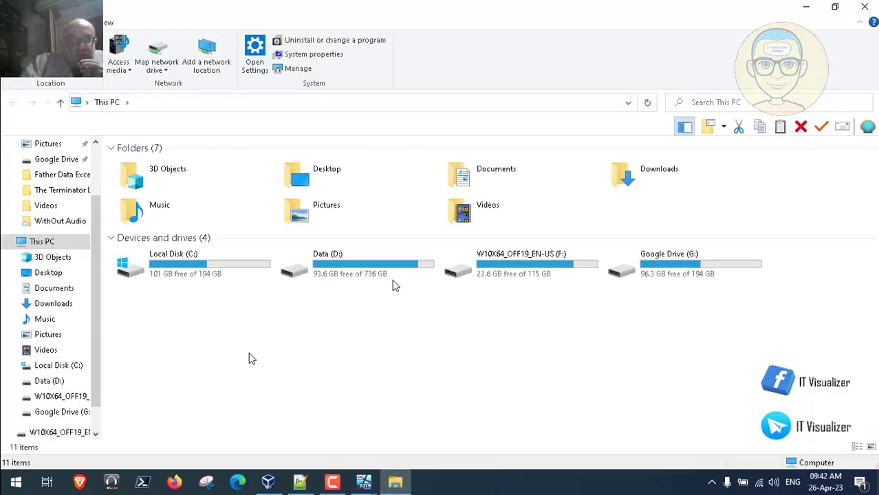
double_click(568, 266)
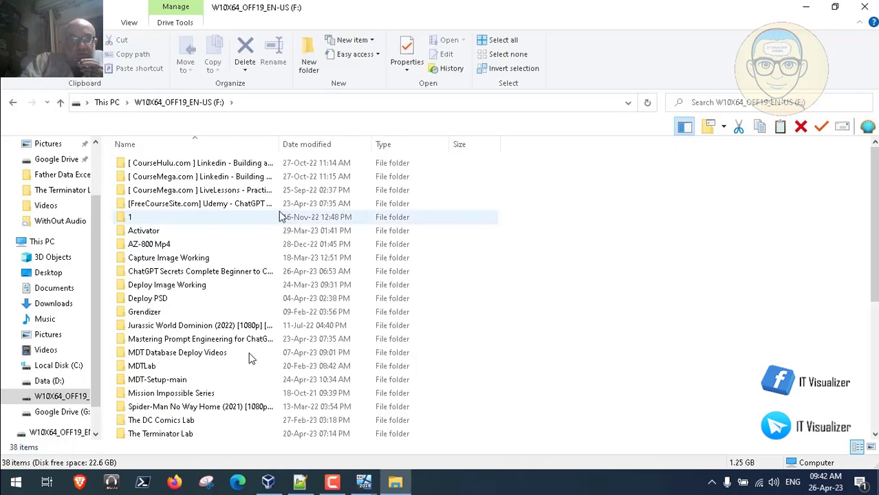
double_click(157, 367)
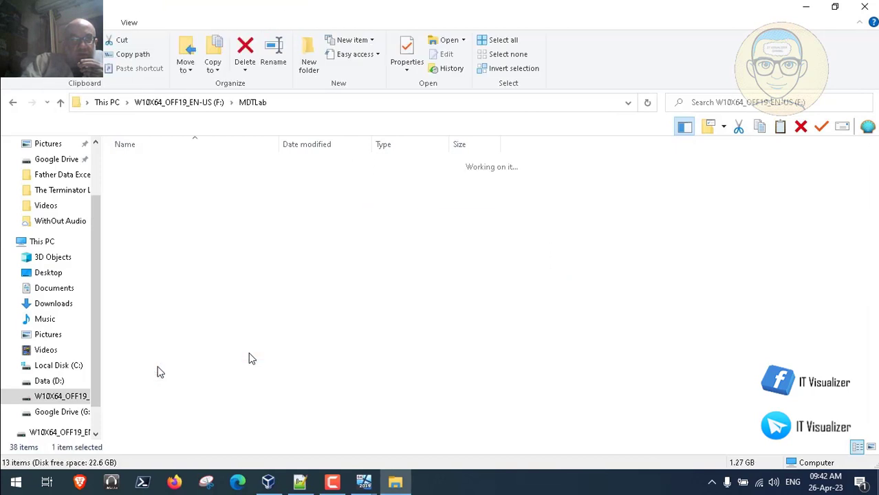
double_click(169, 164)
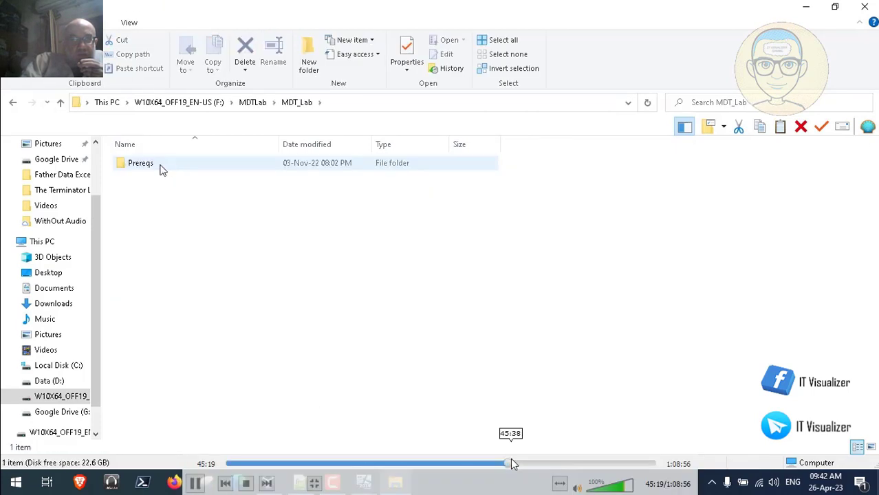
double_click(157, 165)
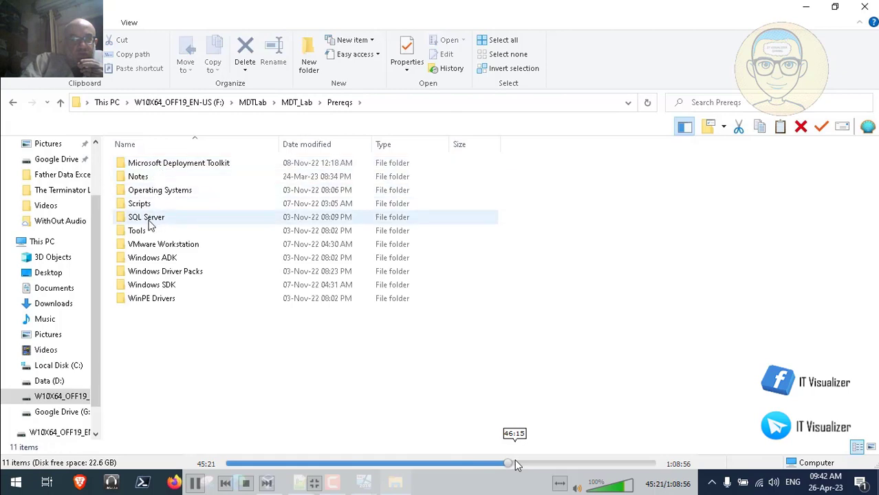
double_click(143, 232)
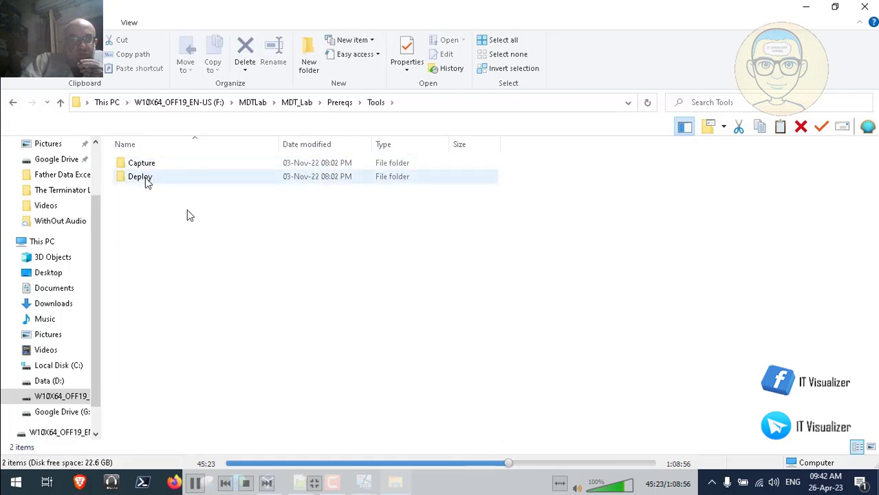
double_click(146, 178)
double_click(156, 229)
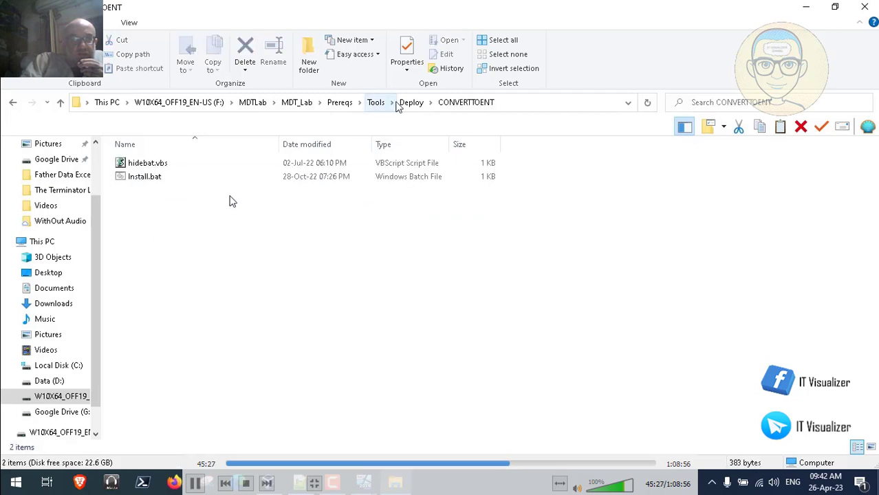
left_click(263, 105)
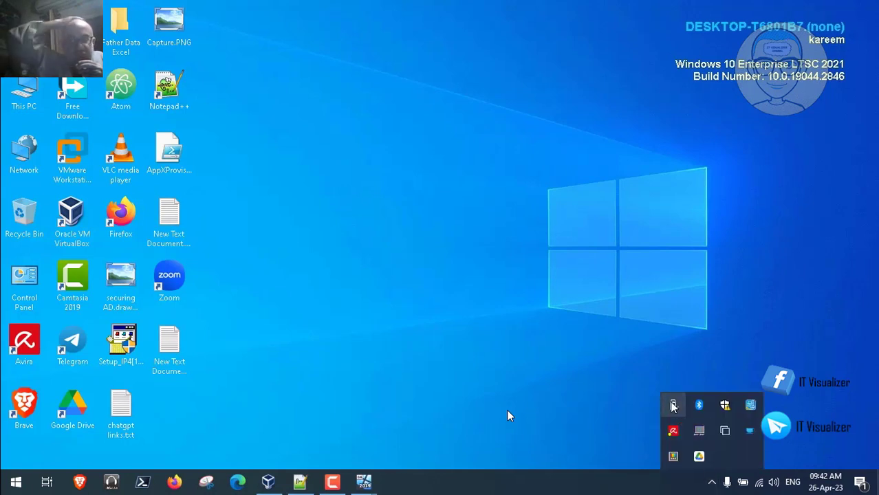
mouse_move(553, 490)
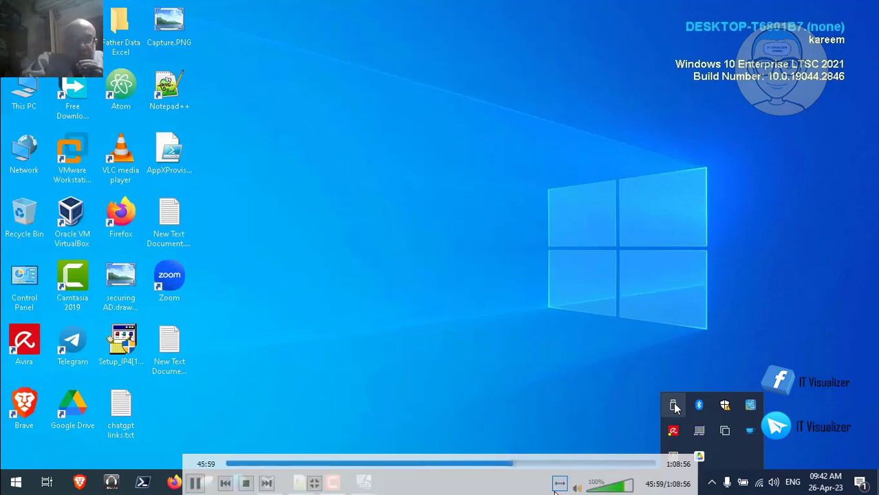
left_click(517, 465)
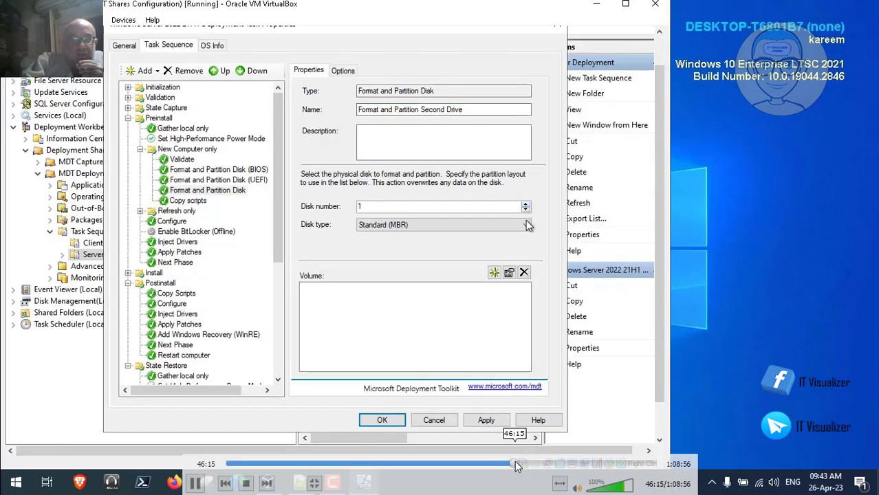
left_click(517, 465)
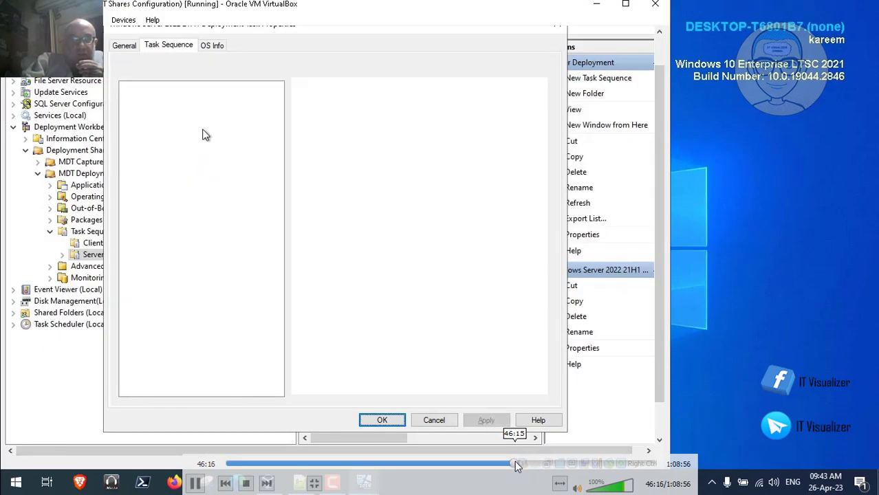
left_click(515, 466)
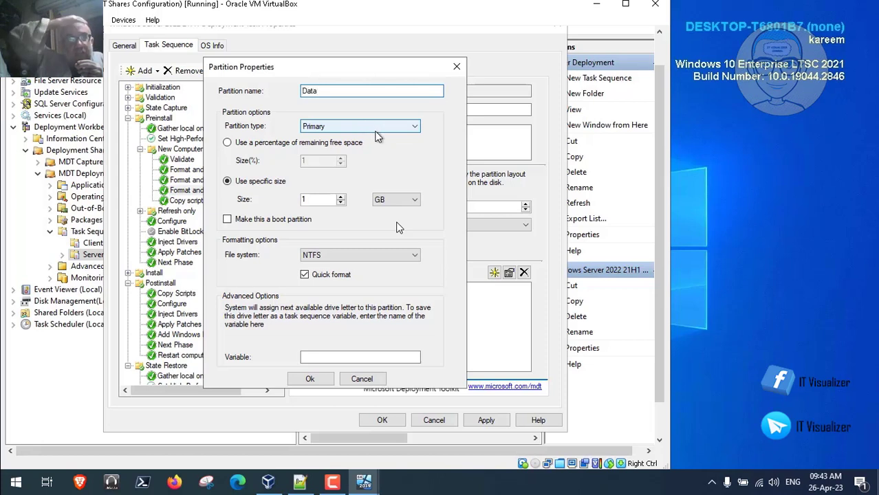
Set the Data partition to 100% of remaining free space with Data as its drive letter variable, and apply it to the second drive step.
left_click(236, 144)
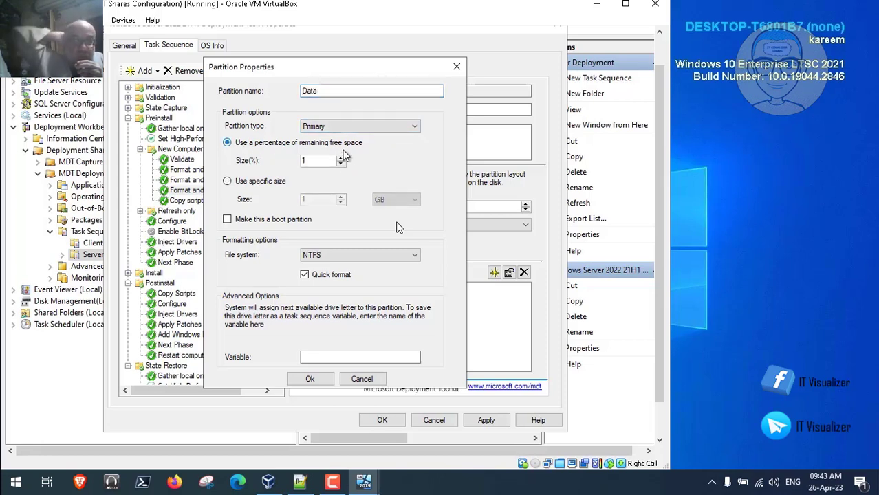
type("00")
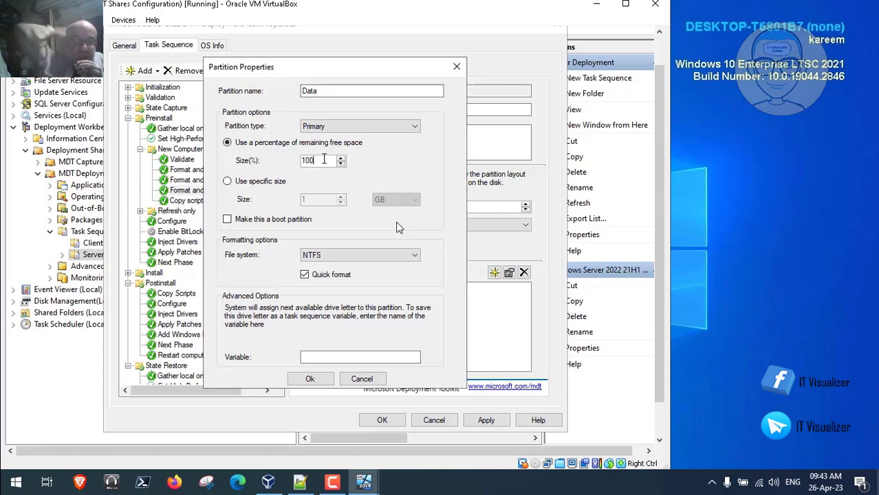
left_click(313, 357)
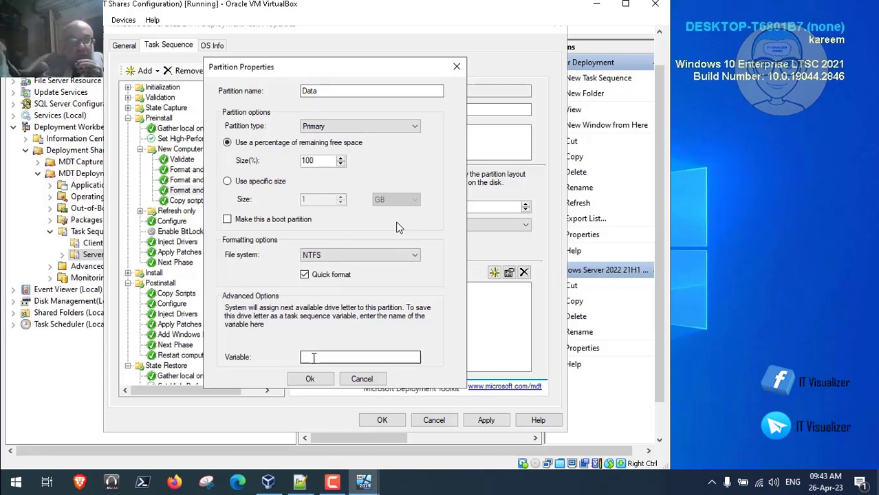
type("Data")
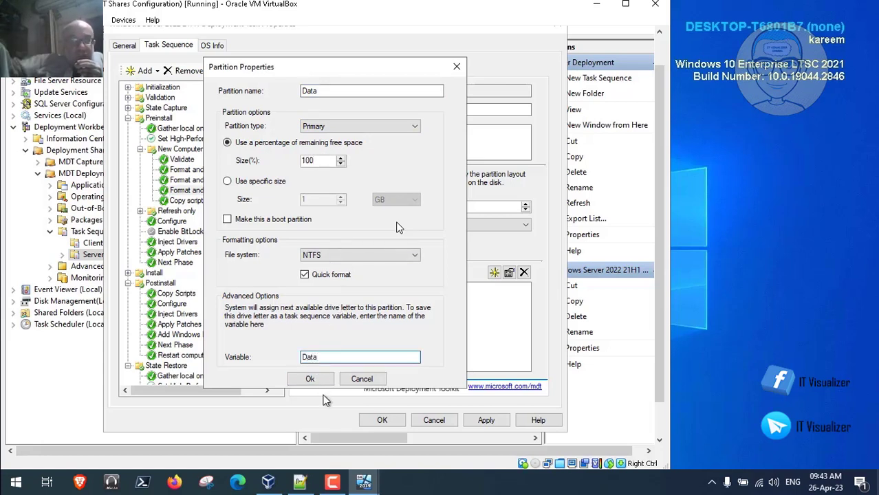
left_click(316, 379)
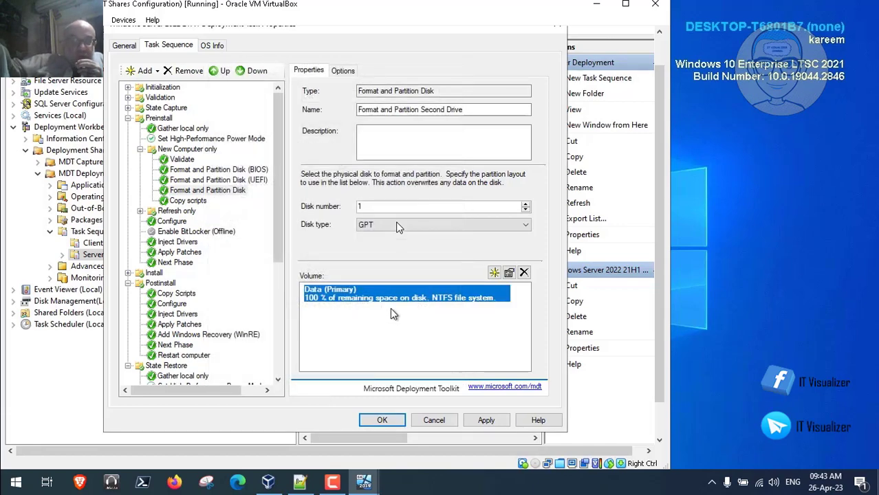
left_click(483, 421)
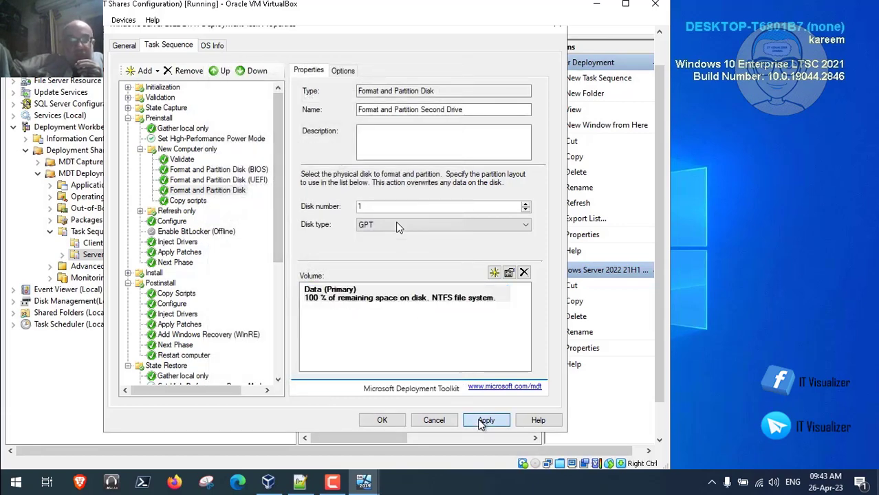
Review the disk and volume settings of the Format and Partition steps for BIOS, UEFI and the second drive.
left_click(258, 182)
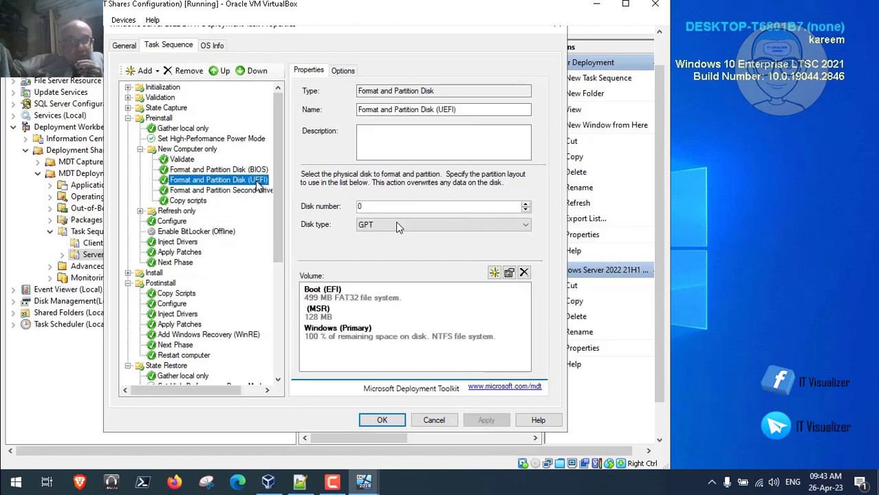
left_click(249, 170)
left_click(250, 180)
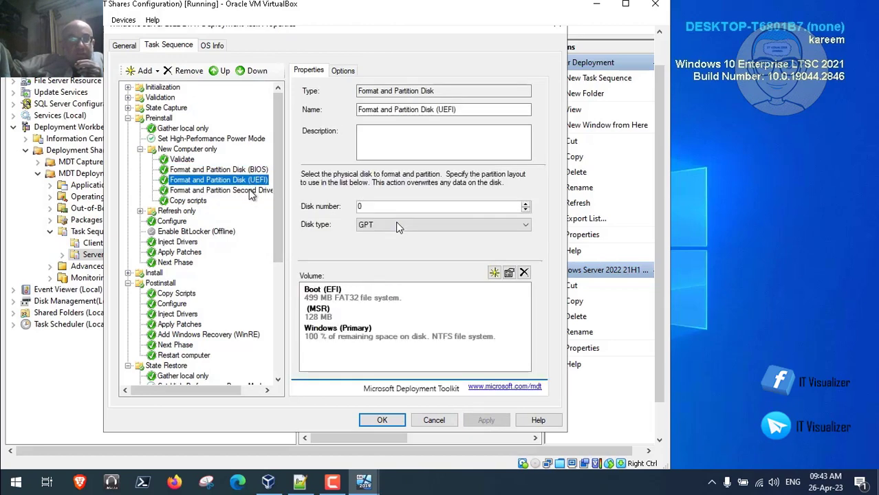
left_click(249, 191)
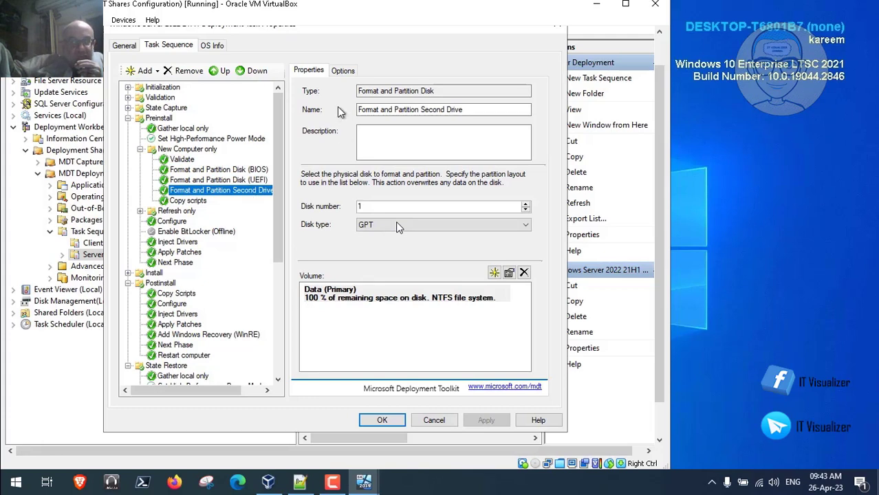
Review the option conditions of the BIOS and second drive partition steps and of the Sync the Time with the Server step.
left_click(343, 72)
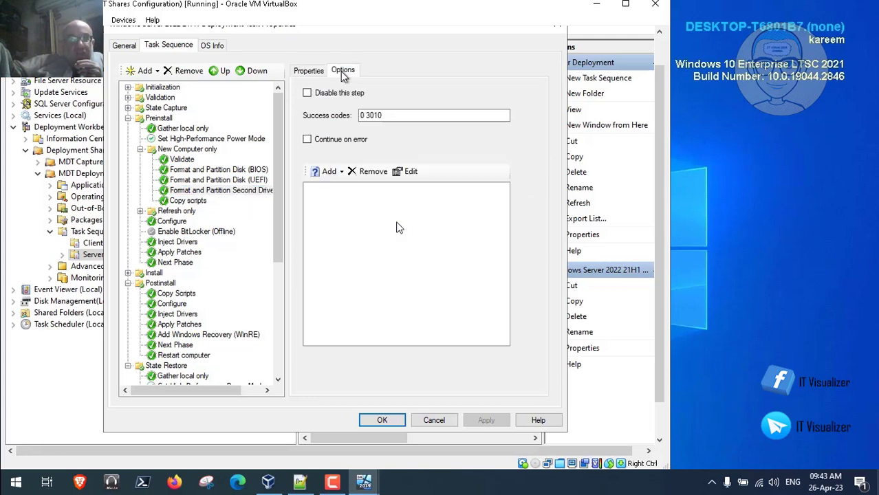
left_click(250, 171)
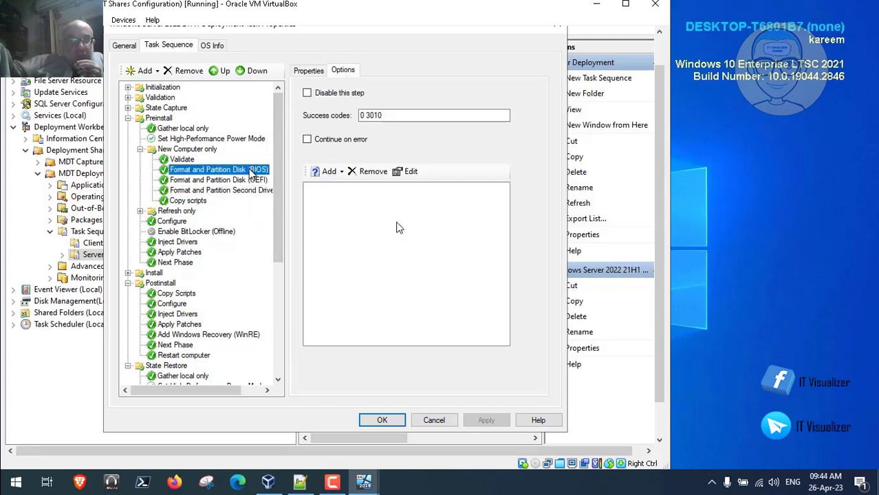
left_click(274, 333)
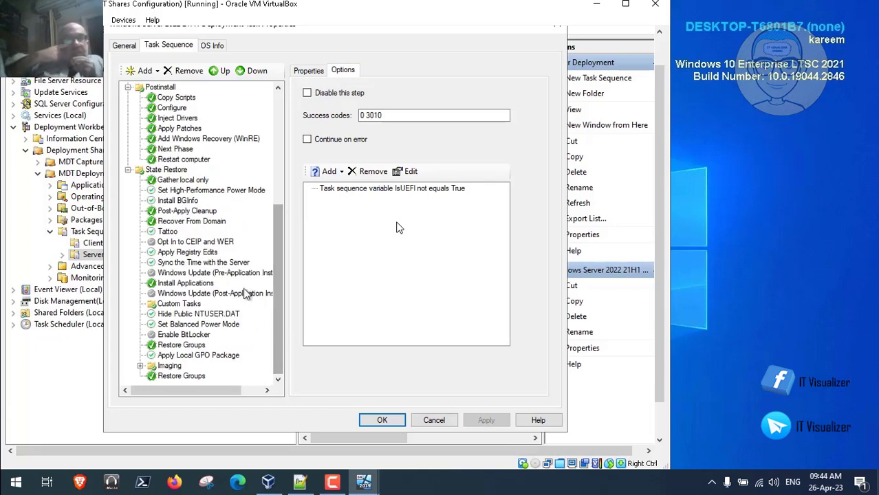
left_click(223, 263)
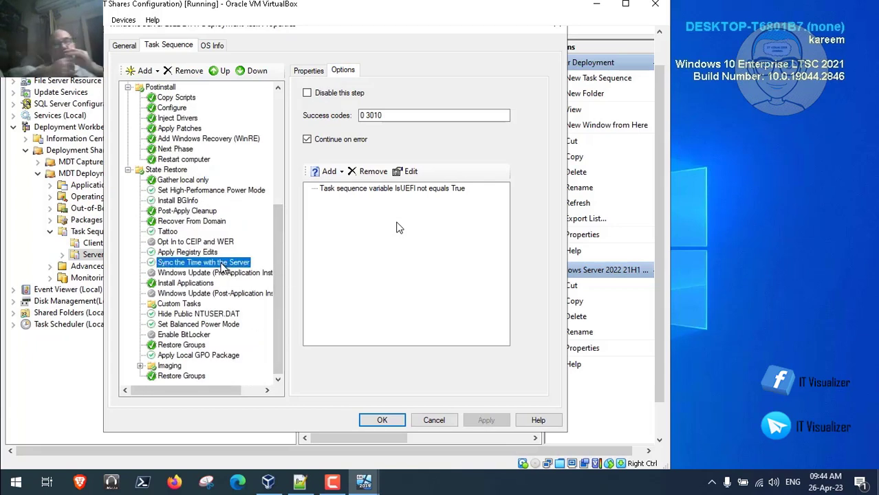
Dismiss the AutoPlay and Google Drive prompts for the external drive and minimize the virtual machine window.
left_click(333, 483)
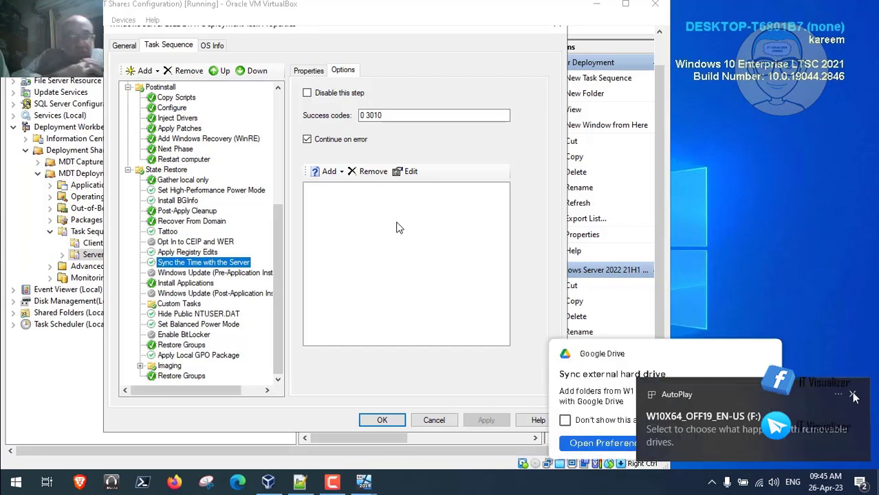
left_click(686, 444)
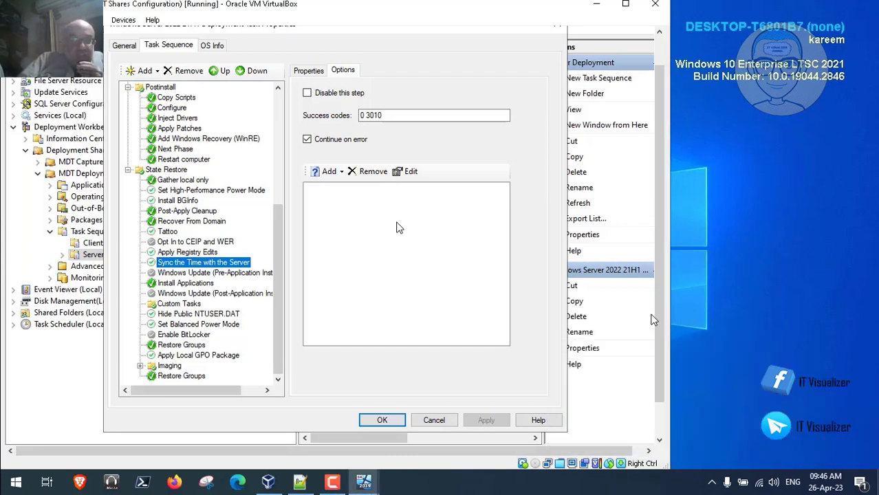
left_click(597, 7)
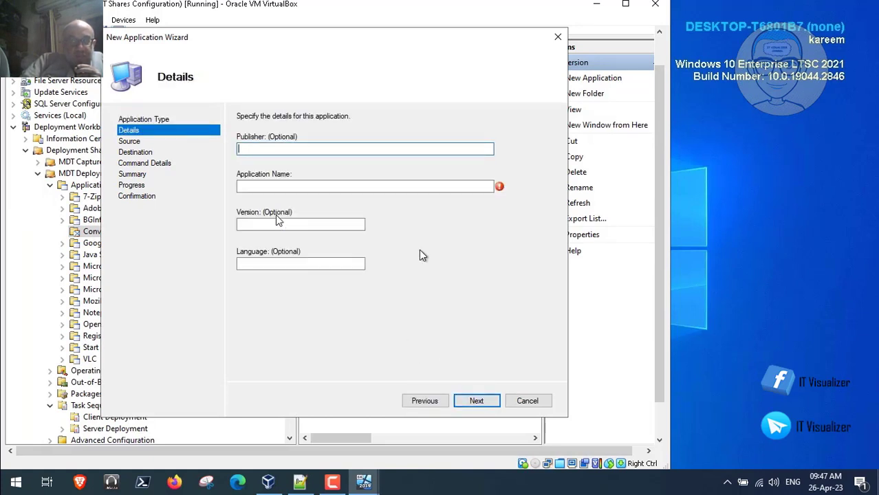
Enter MDT Lab as the publisher of the new application.
type("COnvert")
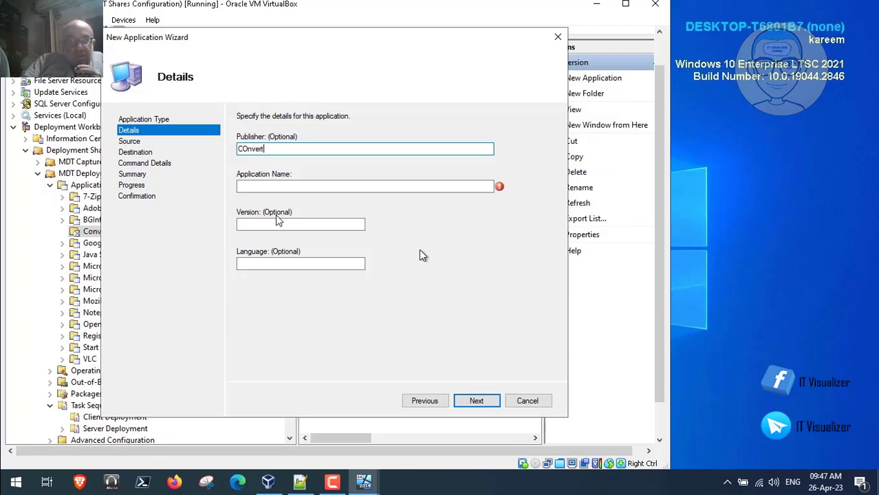
key("BackSpace")
key("BackSpace")
key("BackSpace")
key("BackSpace")
key("BackSpace")
key("BackSpace")
key("BackSpace")
type("MDT Lab")
Name the new application Convert To Datacenter.
left_click(318, 186)
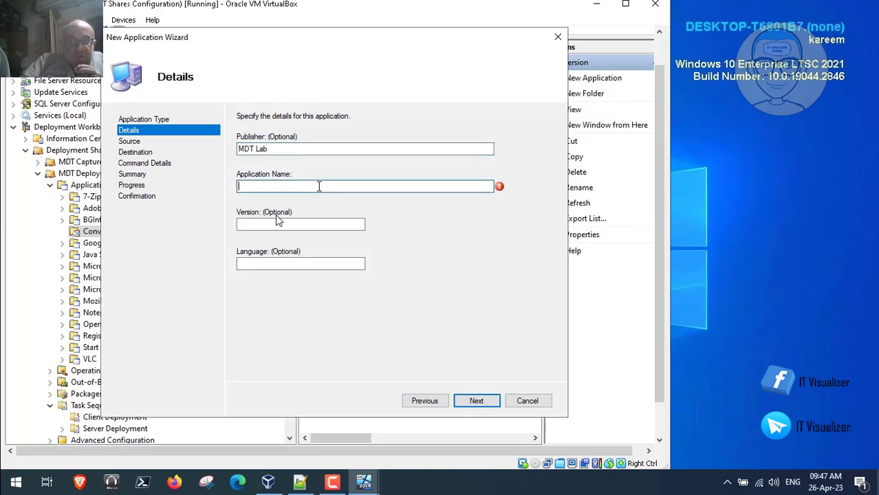
type("COnver")
key("BackSpace")
key("BackSpace")
key("BackSpace")
key("BackSpace")
key("BackSpace")
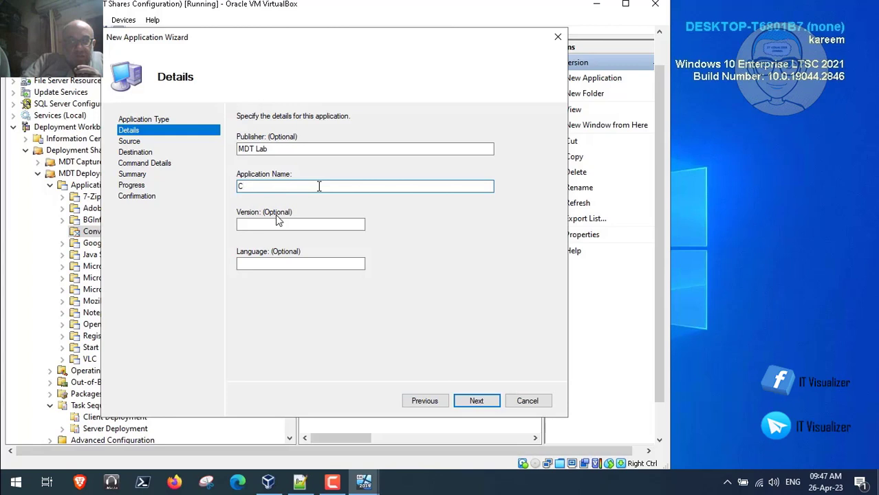
type("onvert To Datacenter")
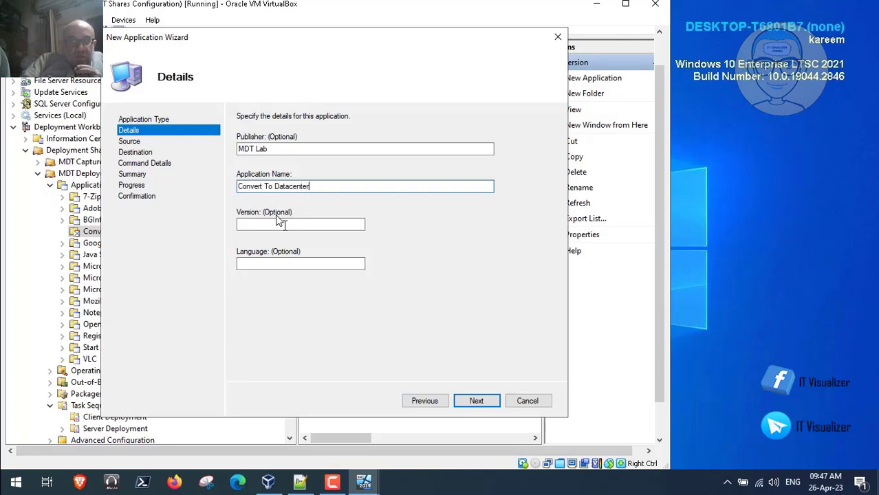
Set the application's version to 1.0 and its language to en-US, and continue through the wizard to the command details.
left_click(284, 224)
type("1.0")
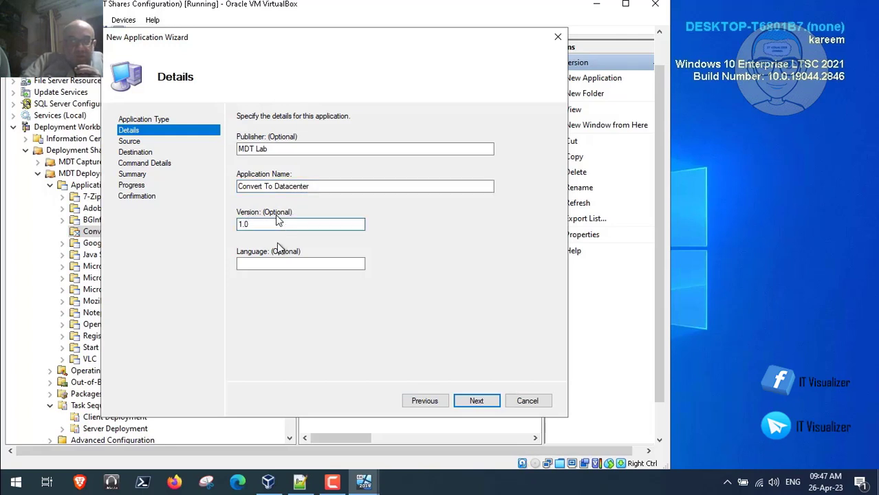
left_click(476, 401)
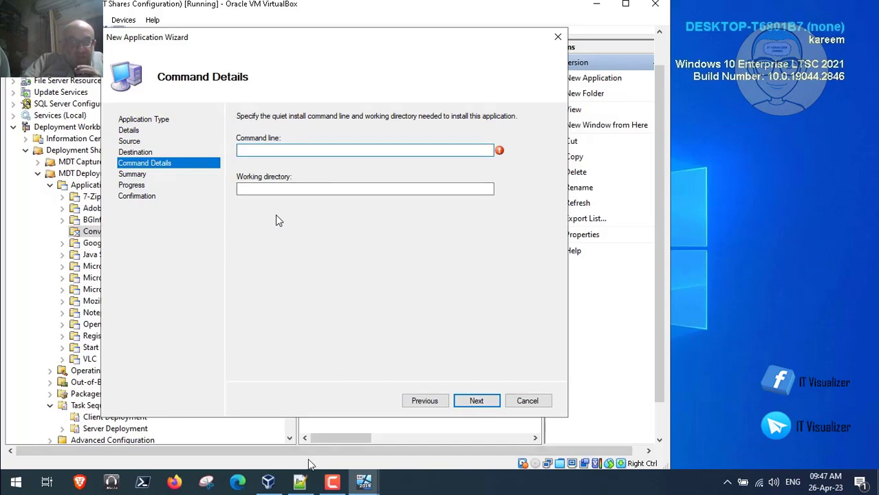
Switch to Notepad++, close Deploy - Windows 10.txt and Steps.txt, and open Application Layout.txt to find the wscript.exe "hidebat.vbs" /B /NOLOGO command line.
left_click(300, 482)
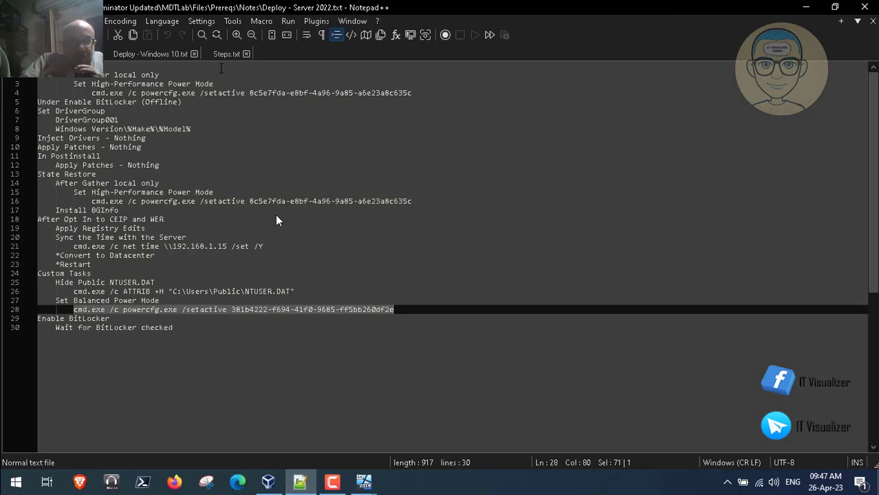
left_click(235, 55)
left_click(246, 55)
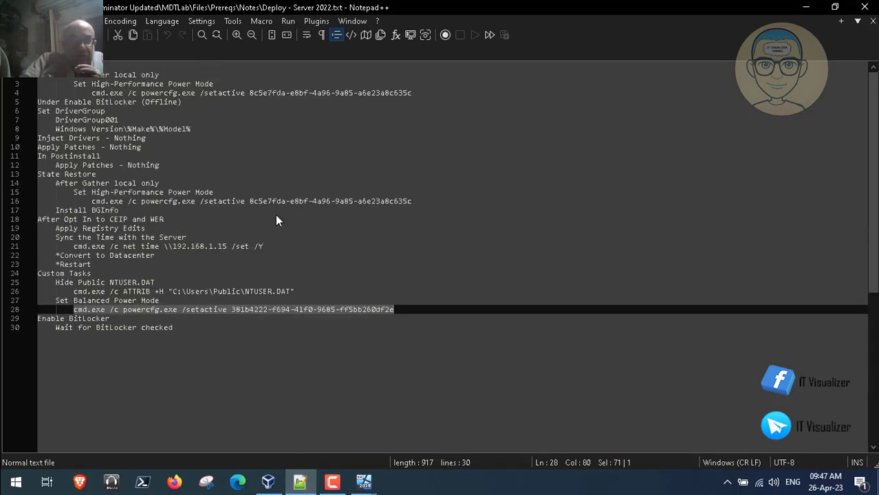
key("alt+f")
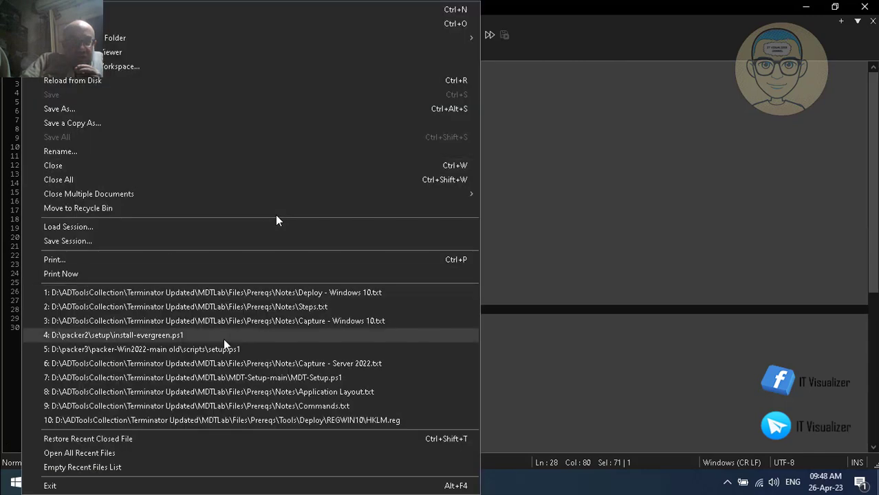
left_click(260, 392)
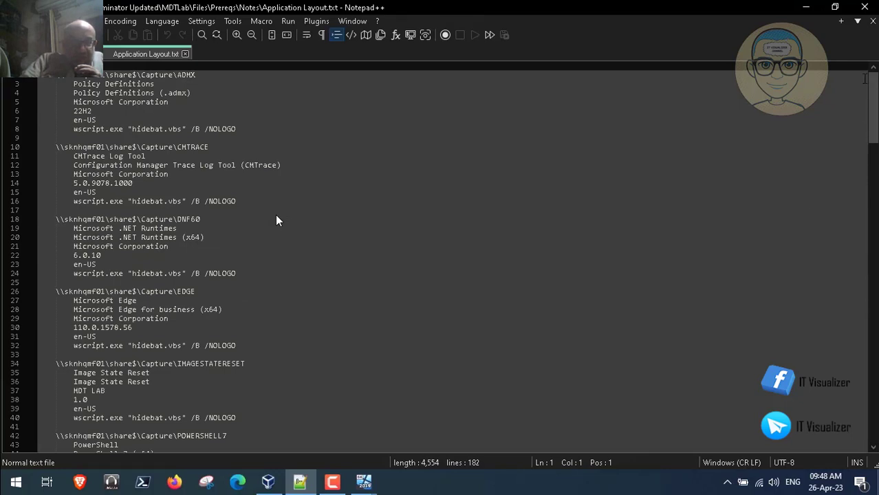
left_click_drag(866, 108, 871, 133)
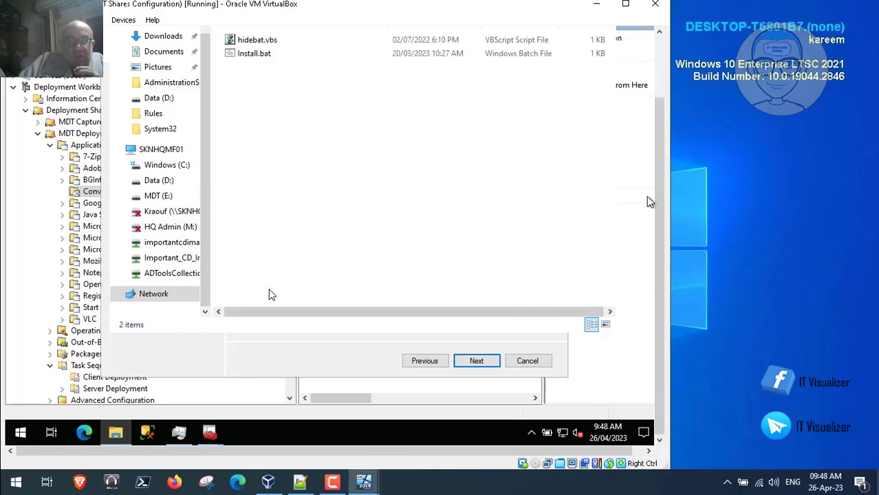
Copy the CONVERTTODATA folder's path and use \\sknhqmf01\share$\Deploy\CONVERTTODATA as the new application's working directory.
scroll(650, 201, "up", 2)
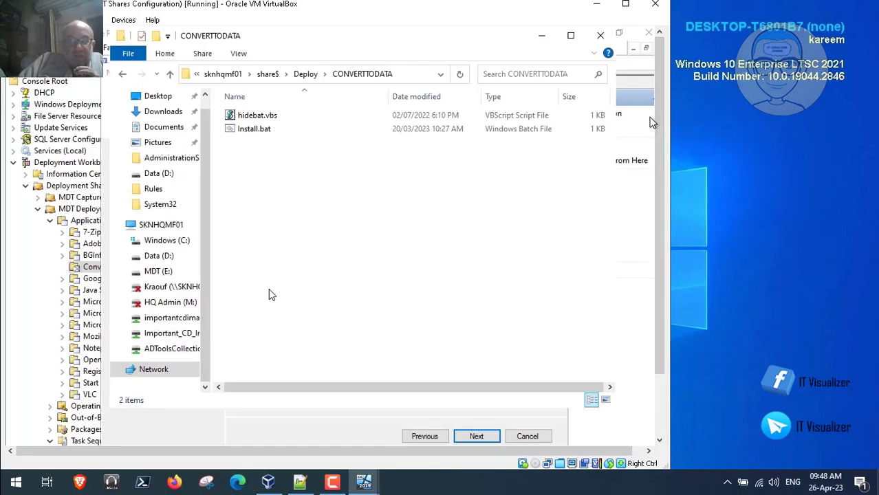
left_click(404, 75)
right_click(290, 75)
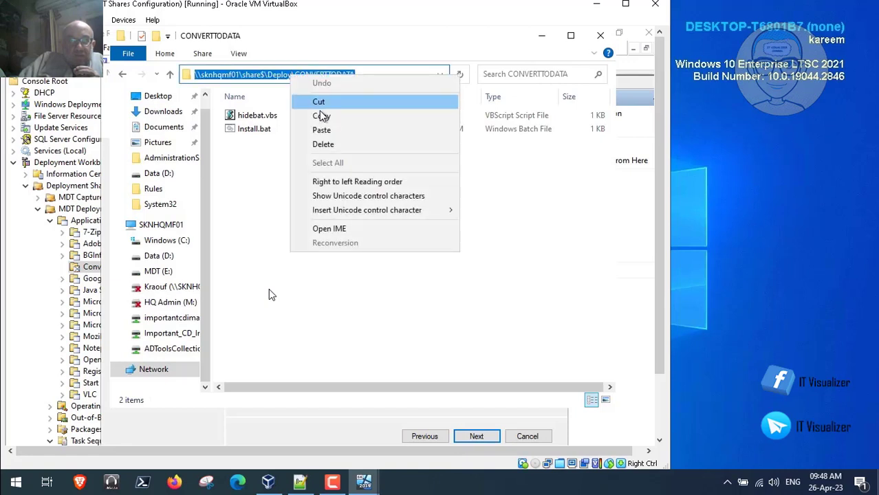
left_click(321, 116)
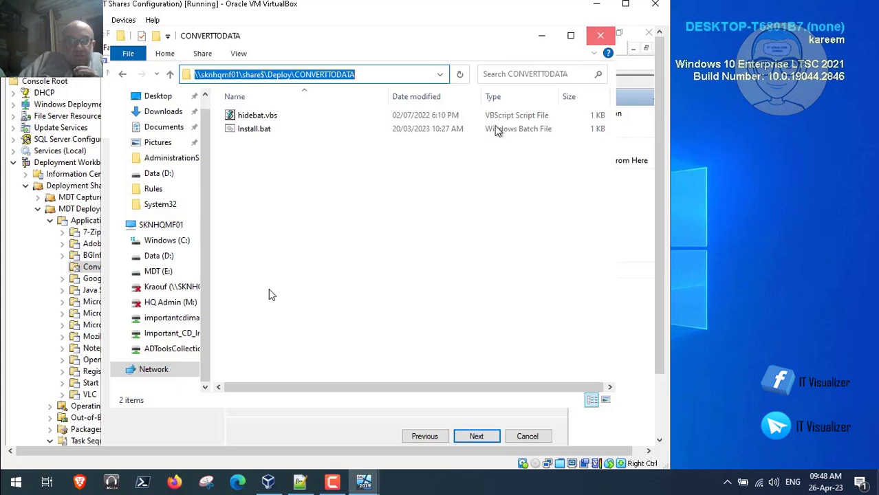
left_click(600, 35)
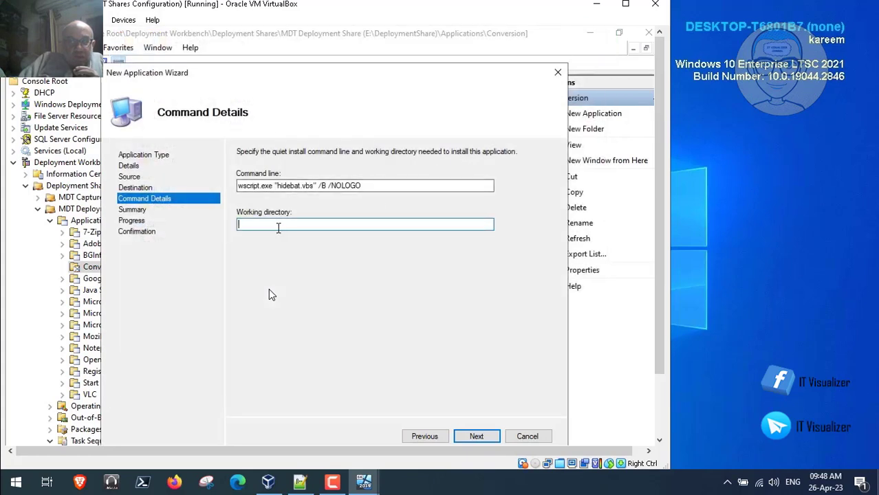
key("ctrl+v")
Accept the application summary and finish the New Application Wizard to create Convert To Datacenter.
left_click(483, 437)
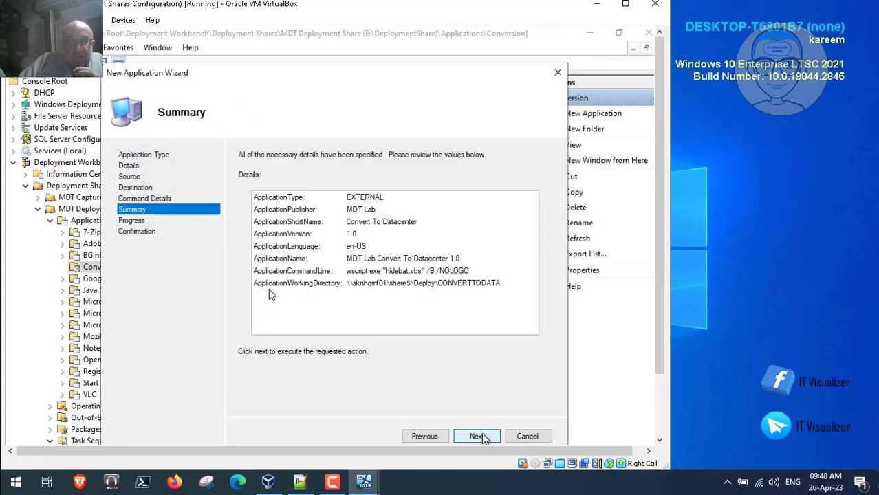
left_click(477, 436)
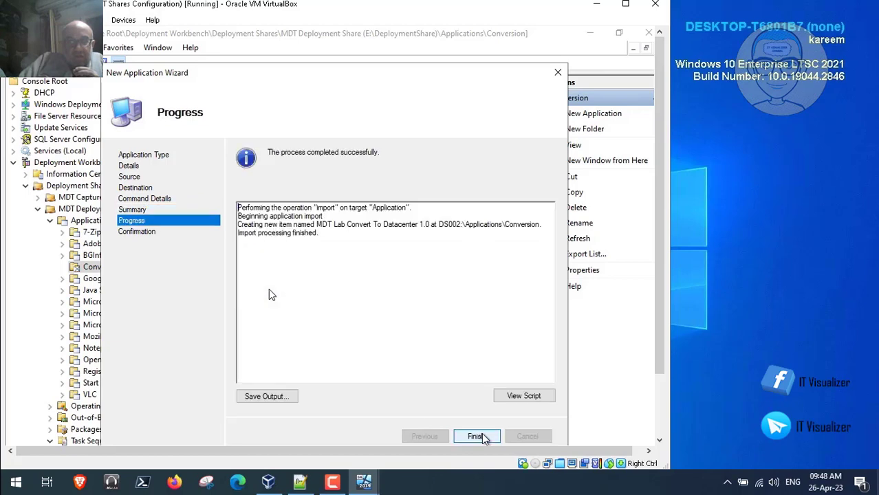
left_click(477, 437)
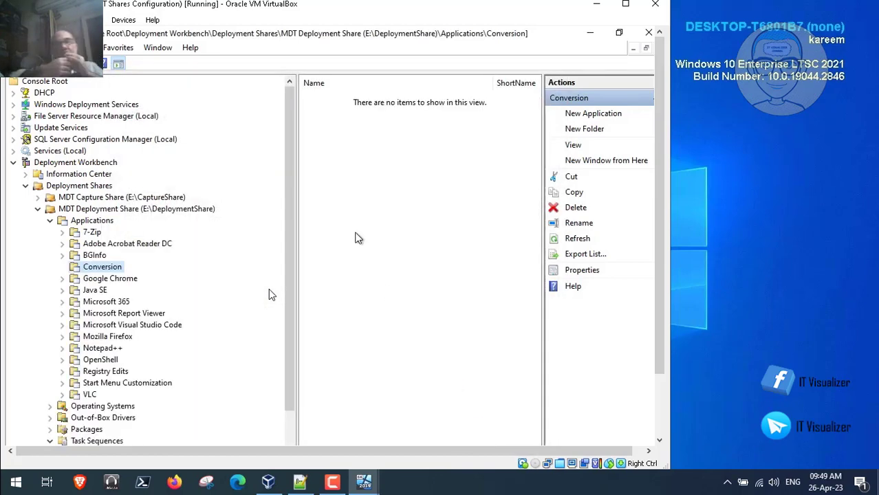
Refresh the Conversion folder under the deployment share's applications.
left_click(101, 280)
left_click(97, 270)
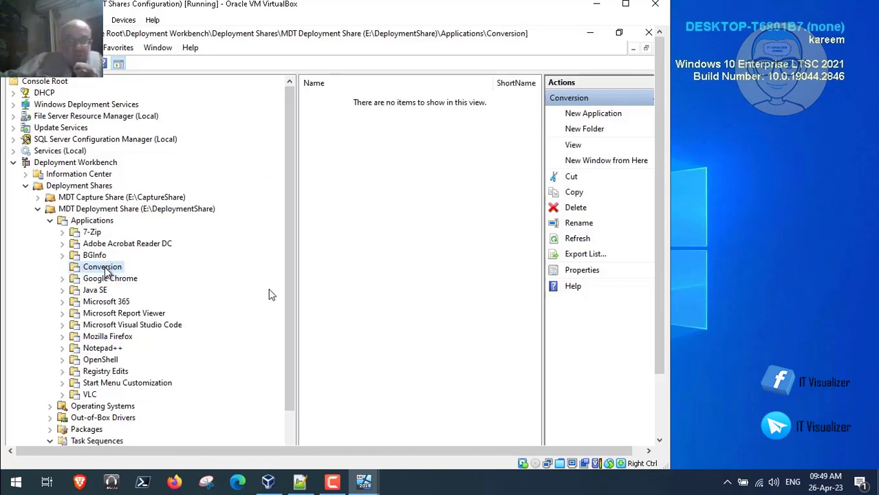
right_click(96, 272)
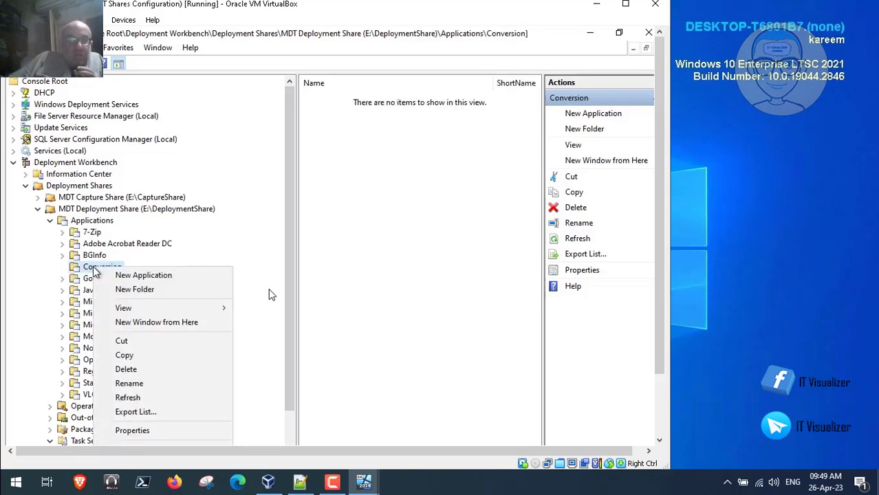
left_click(140, 398)
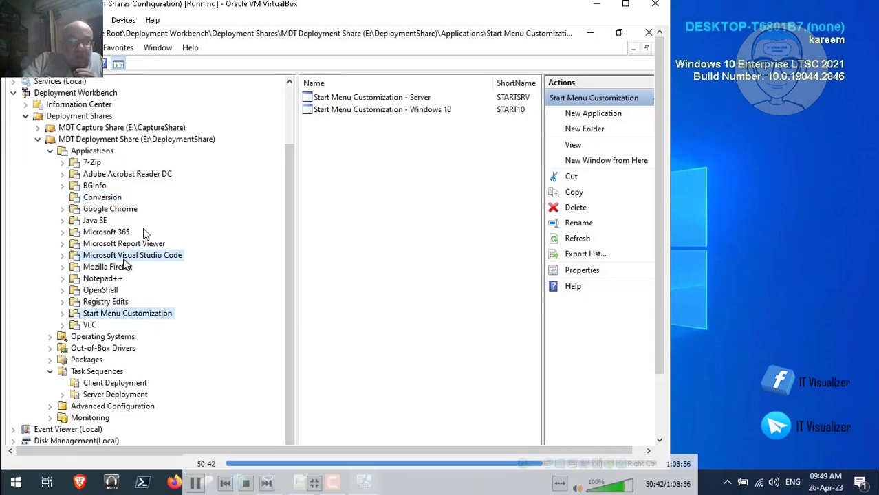
Open the Windows Server 2022 21H1 Deployment Task's sequence and select Sync the Time with the Server in State Restore.
left_click(135, 396)
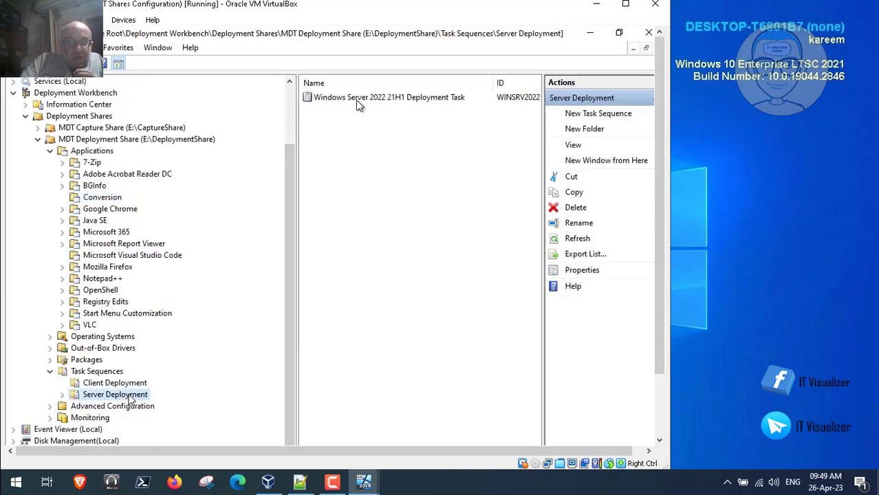
double_click(362, 100)
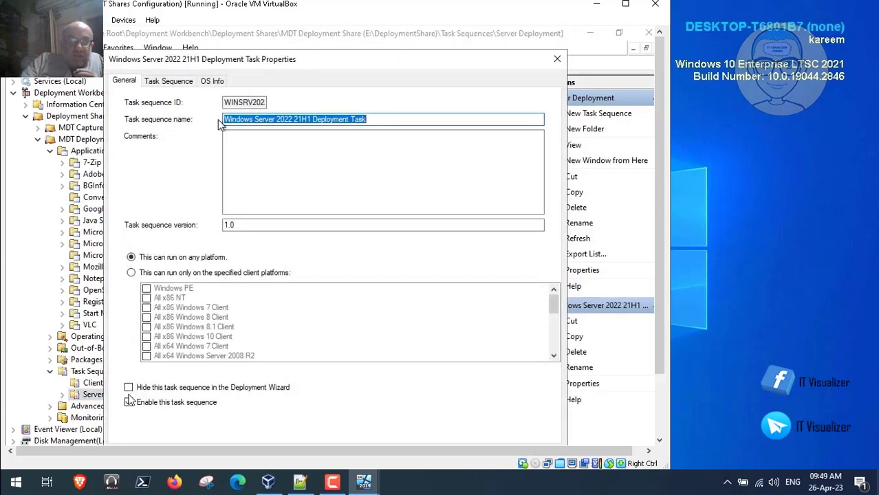
left_click(173, 82)
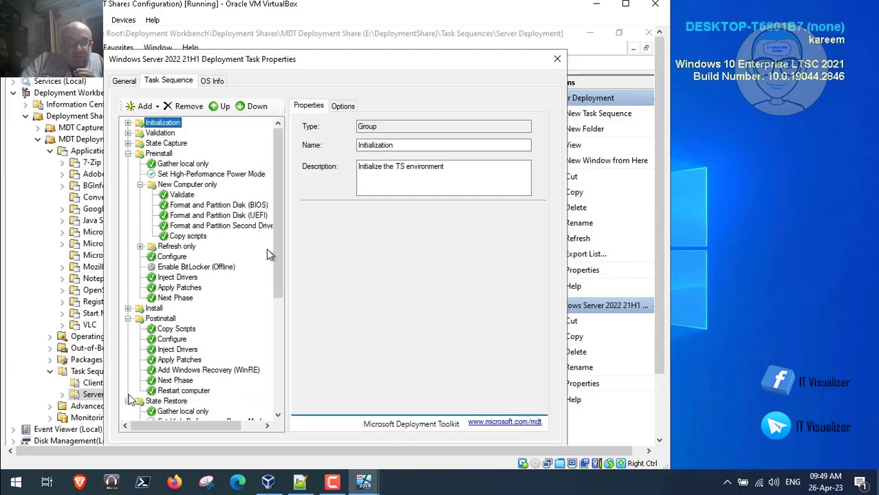
left_click_drag(278, 252, 264, 384)
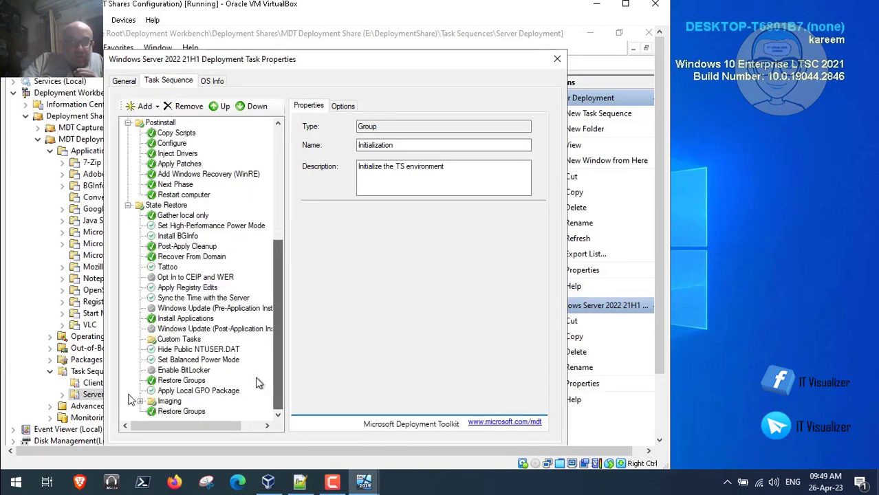
left_click(203, 297)
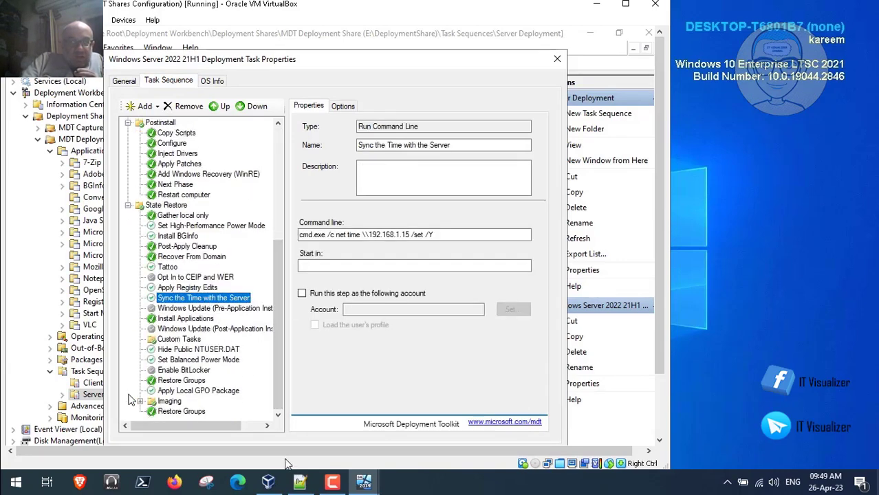
Switch to Notepad++ and close Application Layout.txt to return to the Deploy - Server 2022.txt notes.
left_click(299, 484)
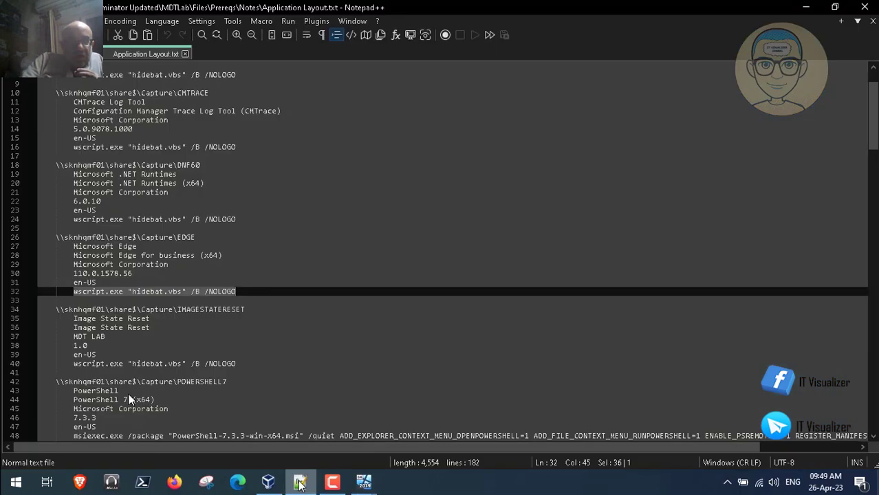
left_click(185, 54)
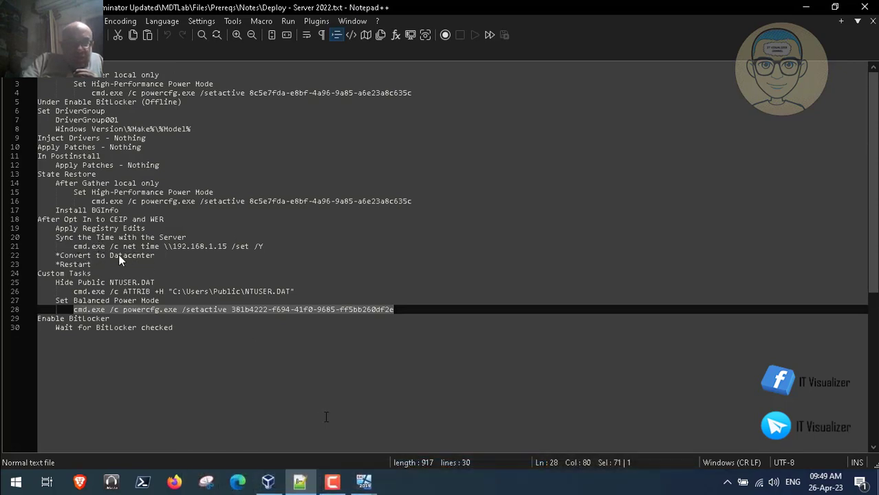
Switch to the SKNHQMF01 virtual machine and add an Install Application step after Sync the Time with the Server.
mouse_move(369, 487)
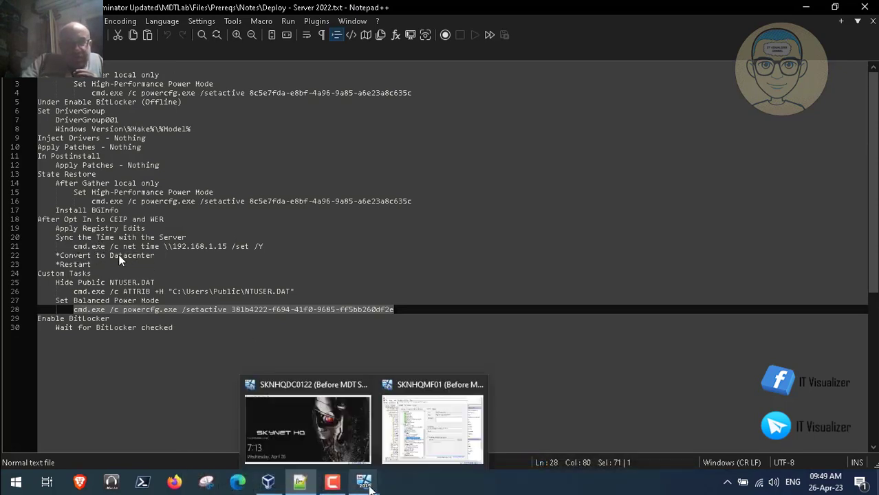
left_click(299, 483)
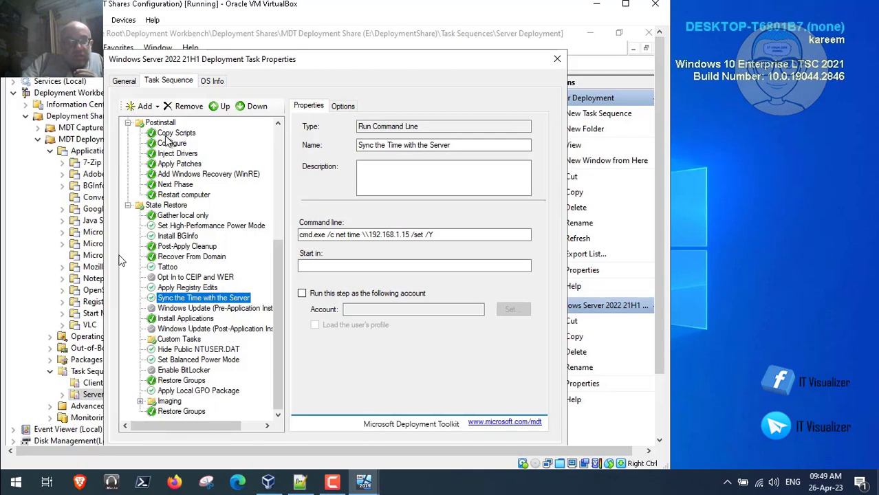
left_click(143, 106)
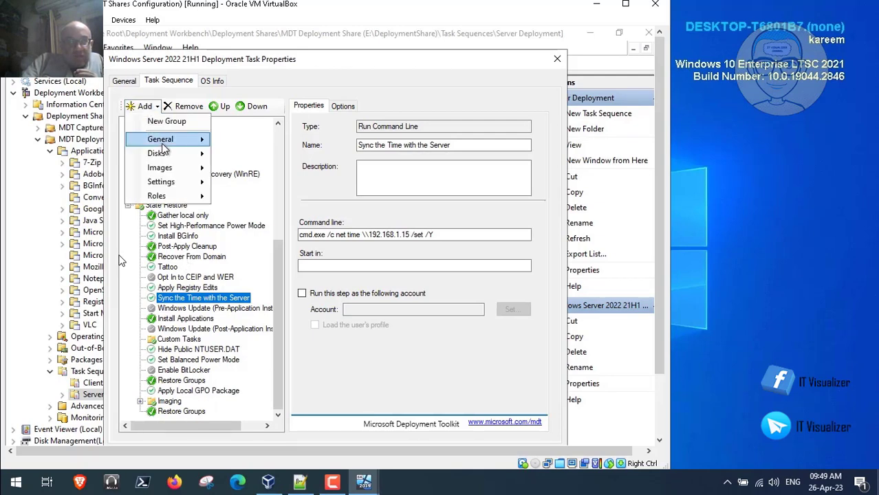
mouse_move(162, 141)
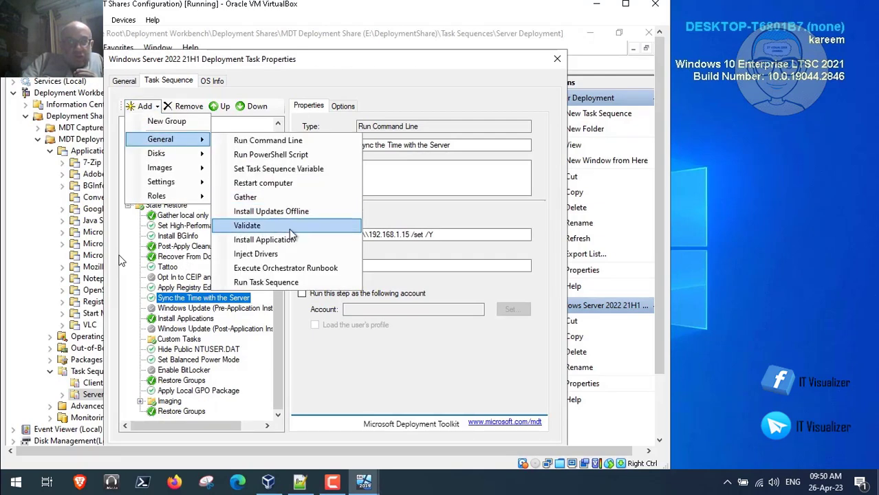
left_click(290, 240)
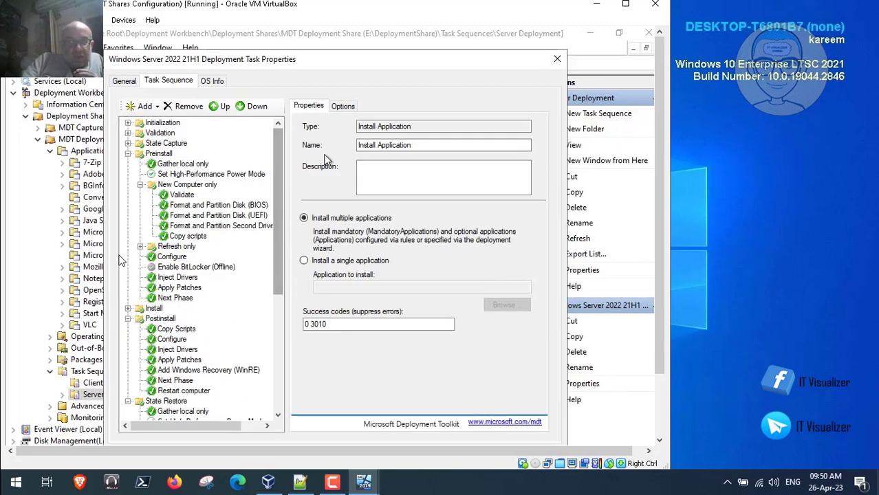
Make the new step install the single application MDT Lab Convert To Datacenter 1.0 from the Conversion folder, with Continue on error enabled.
left_click(303, 261)
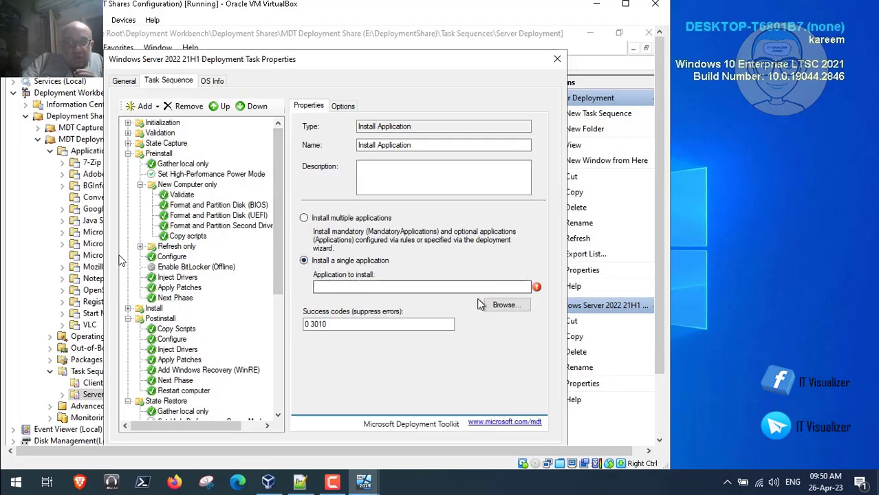
left_click(492, 305)
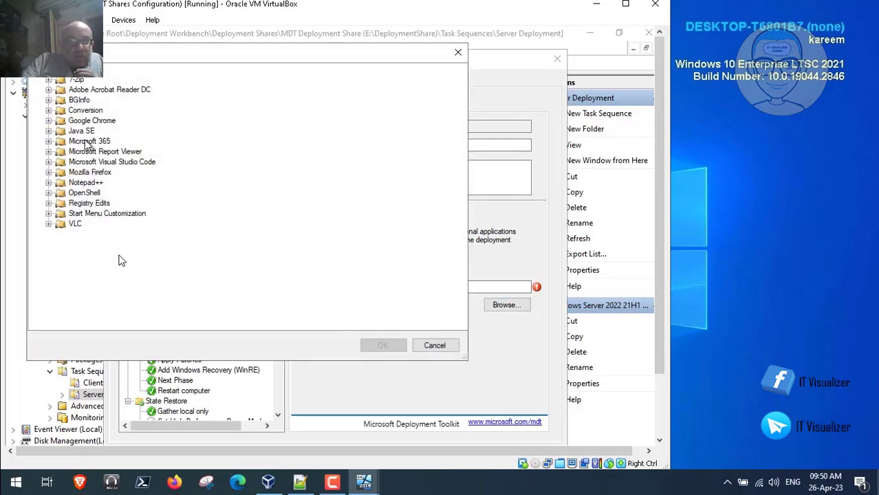
left_click(49, 111)
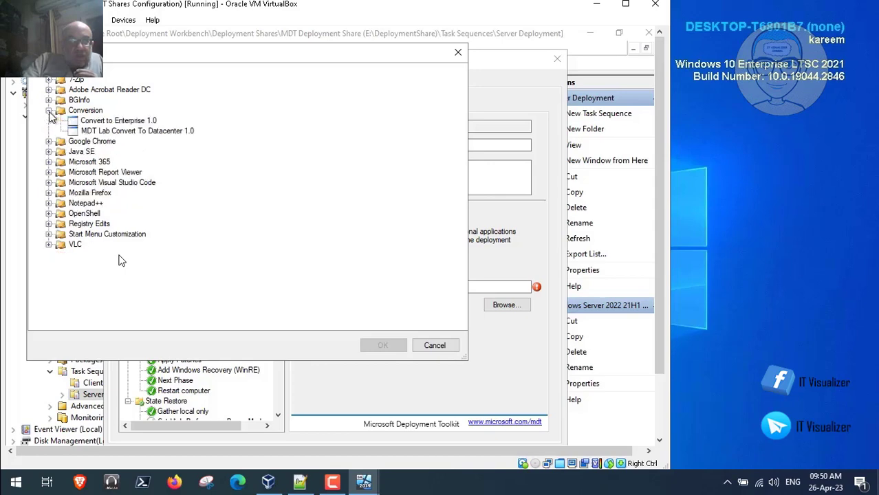
left_click(123, 132)
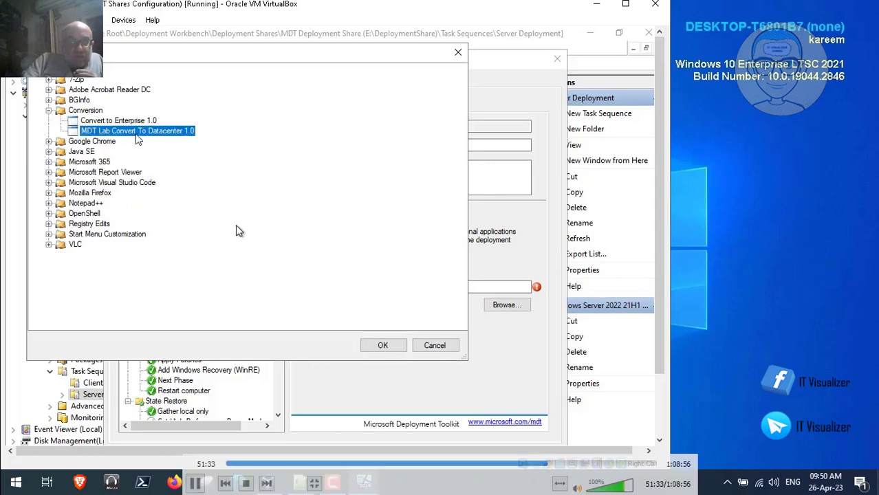
left_click(380, 346)
left_click(341, 106)
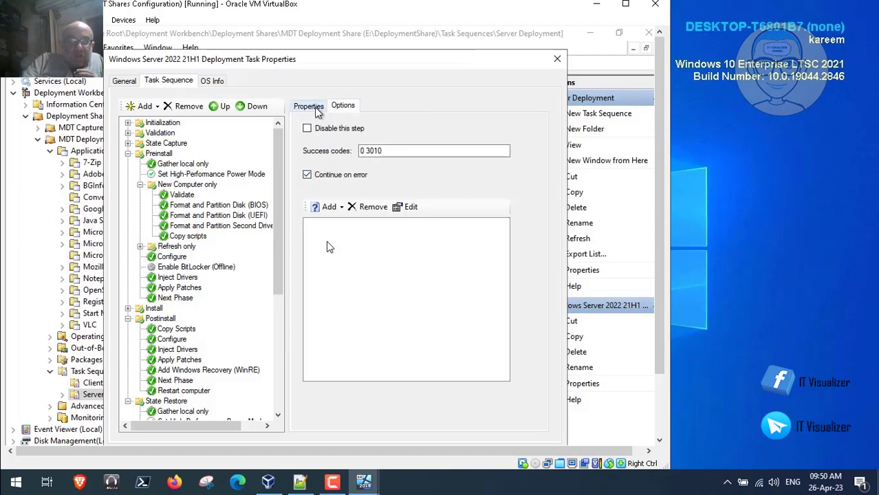
left_click(317, 111)
Select the new step's name for replacement, and copy the "*Convert to Datacenter" line from the Notepad++ notes.
left_click_drag(425, 146, 357, 146)
left_click(300, 482)
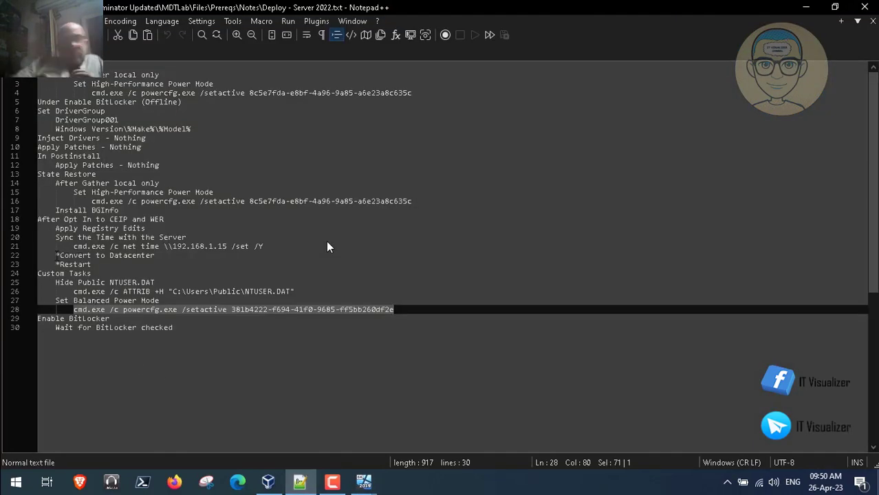
left_click_drag(55, 255, 157, 258)
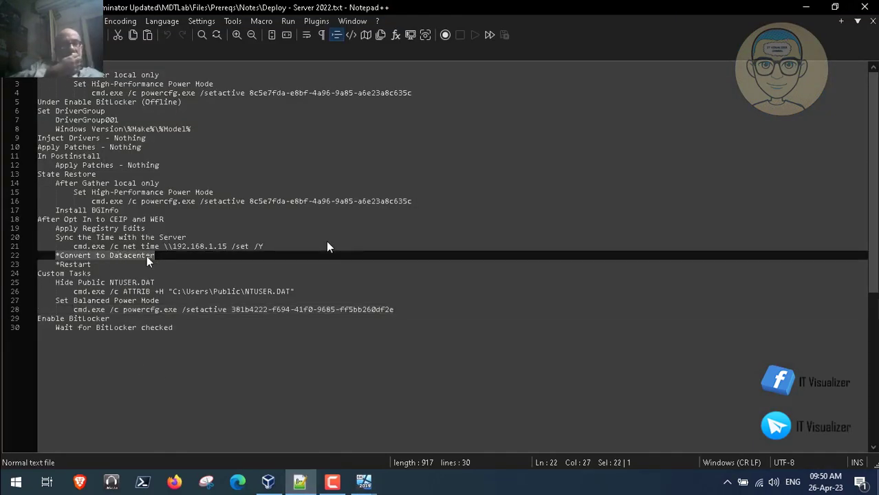
right_click(154, 259)
left_click(173, 208)
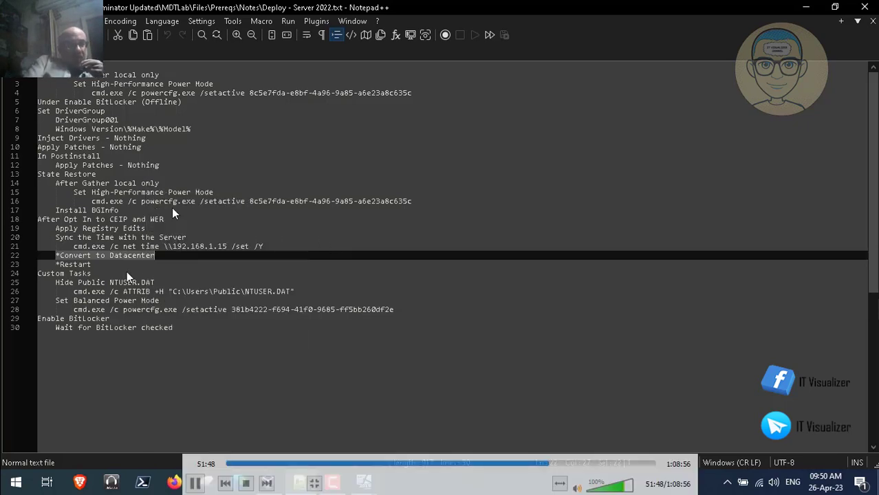
Back in the SKNHQMF01 virtual machine, rename the Install Application step to Convert to Datacenter, apply it, and review its options.
mouse_move(364, 483)
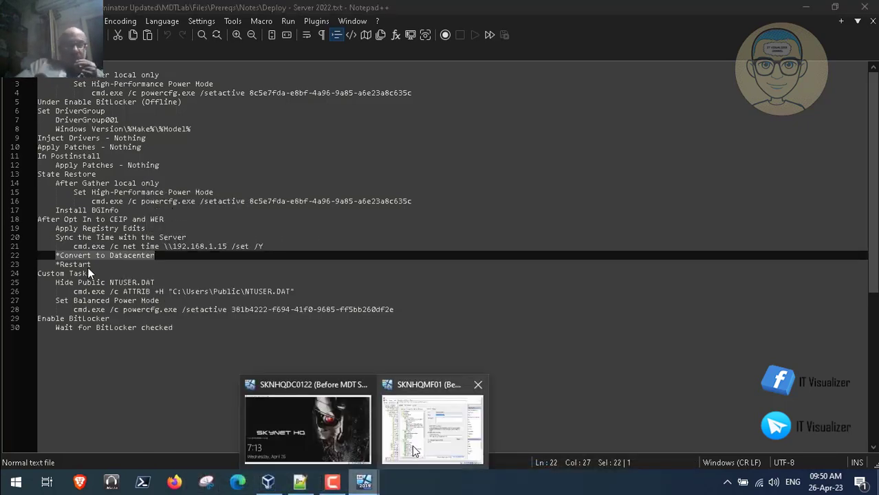
left_click(411, 445)
key("BackSpace")
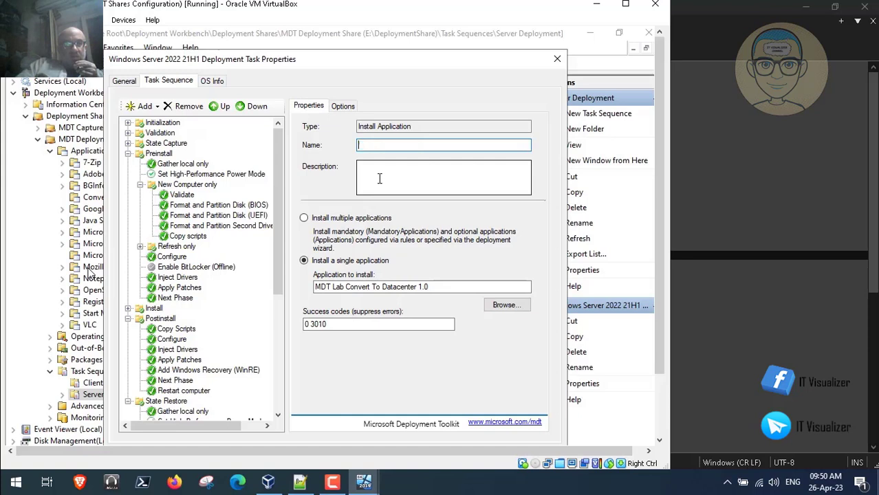
key("ctrl+v")
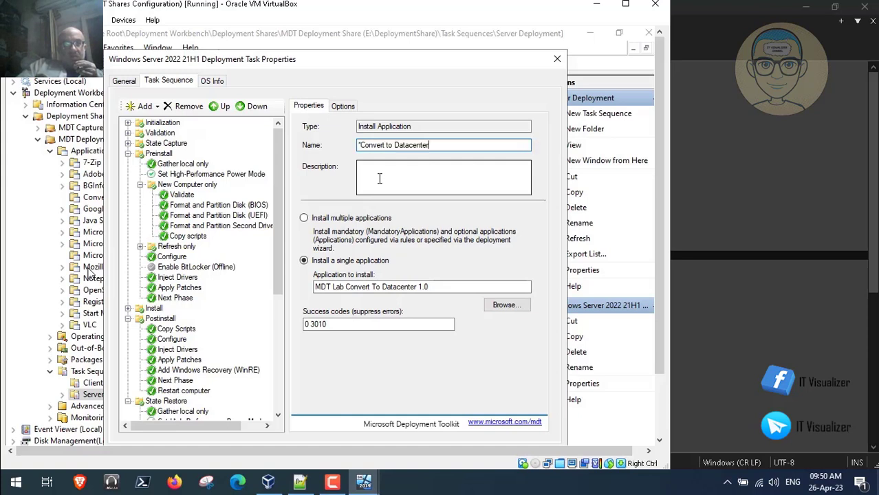
left_click(362, 145)
key("BackSpace")
key("Delete")
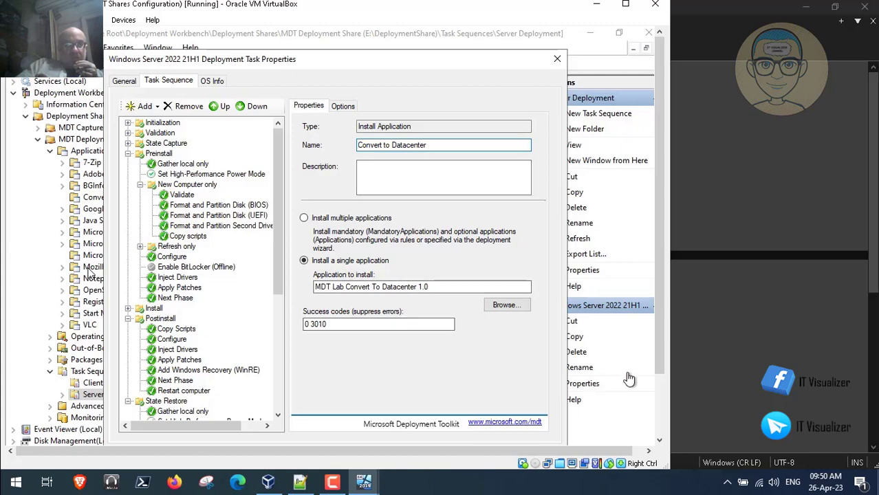
left_click_drag(655, 354, 637, 385)
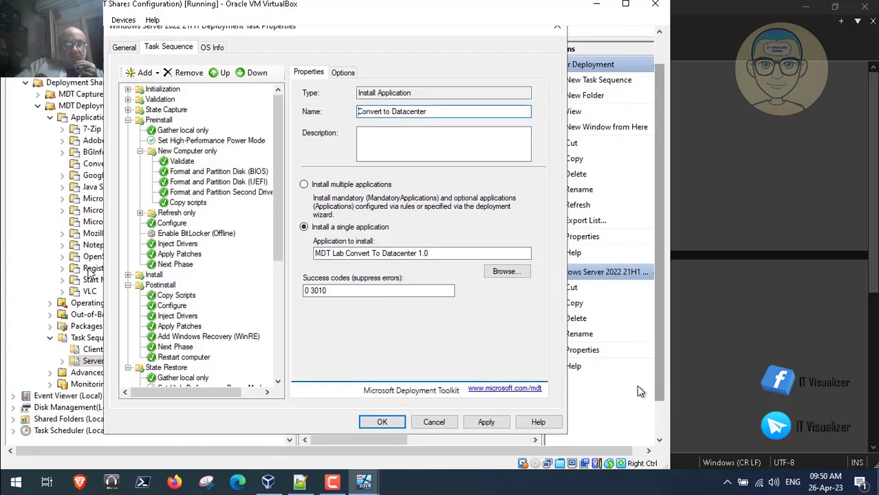
left_click(485, 421)
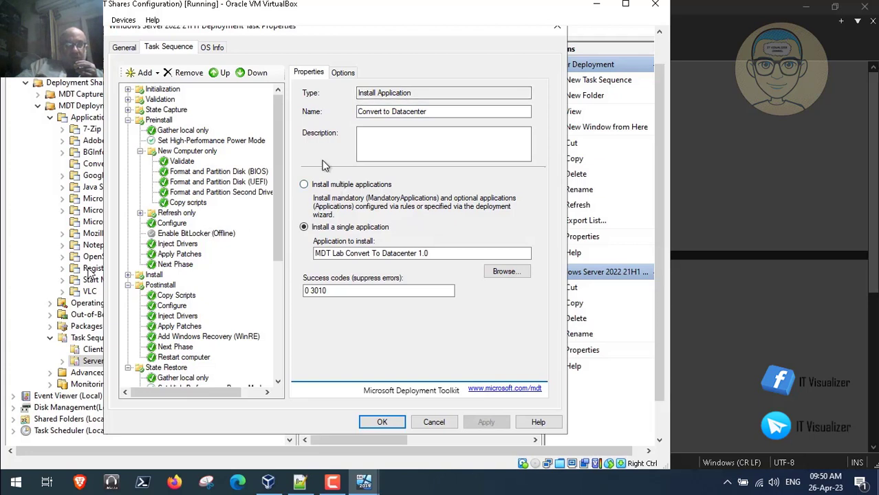
left_click(342, 73)
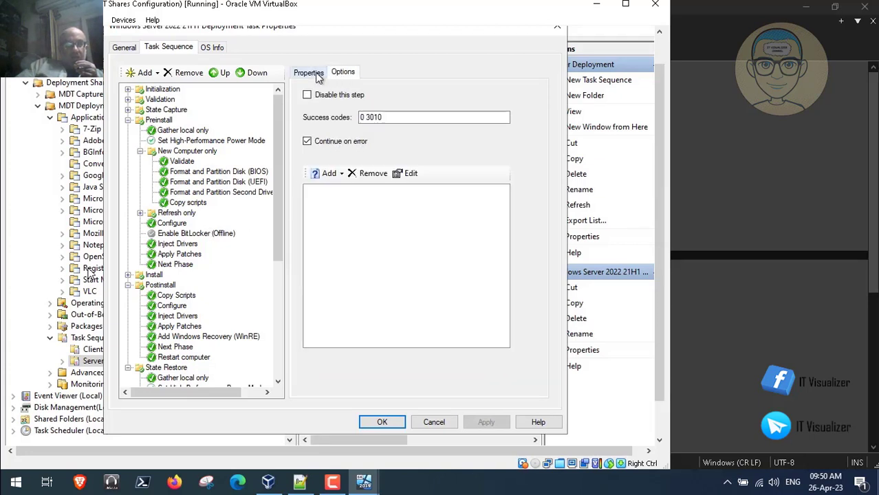
left_click(308, 72)
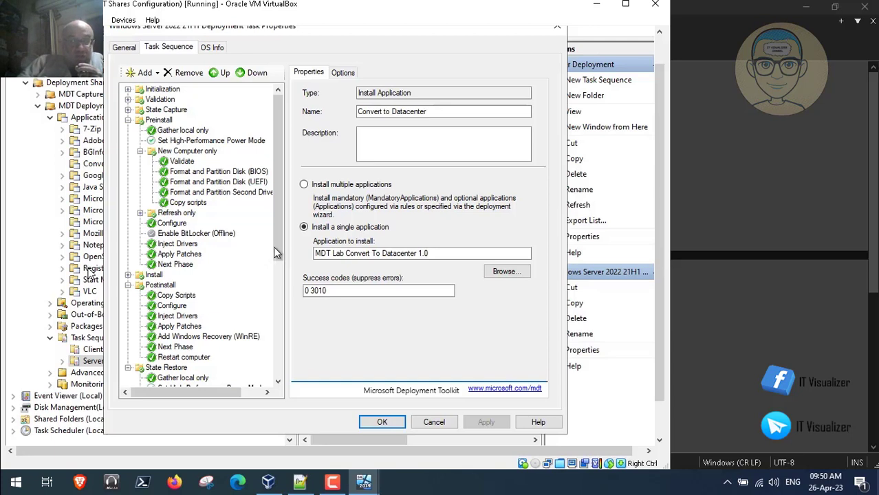
Add a Restart computer step directly after Convert to Datacenter in the State Restore group.
left_click_drag(273, 246, 275, 382)
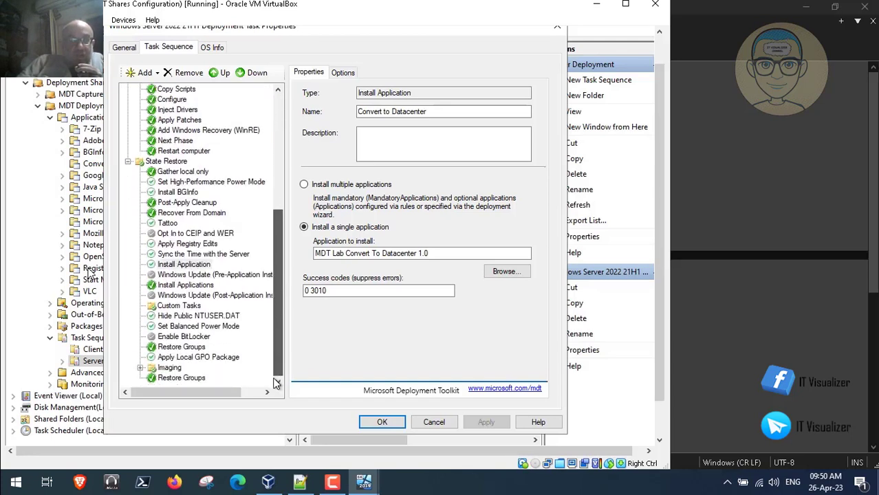
left_click(220, 253)
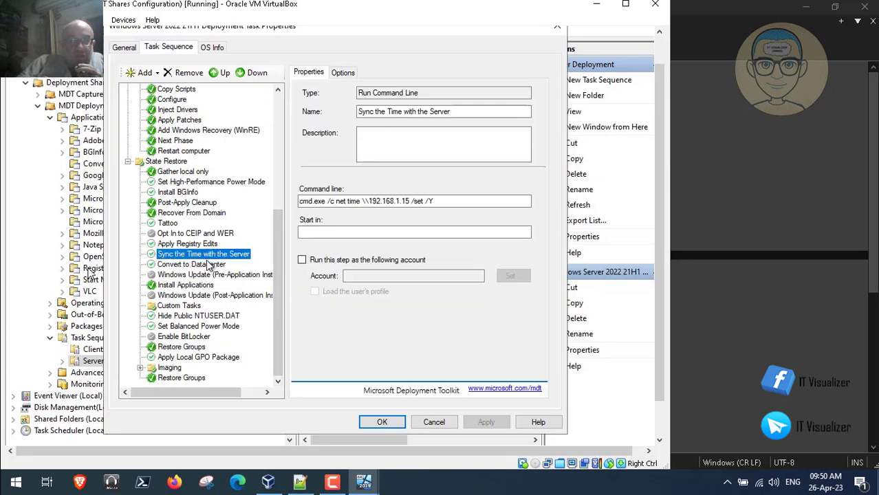
left_click(209, 264)
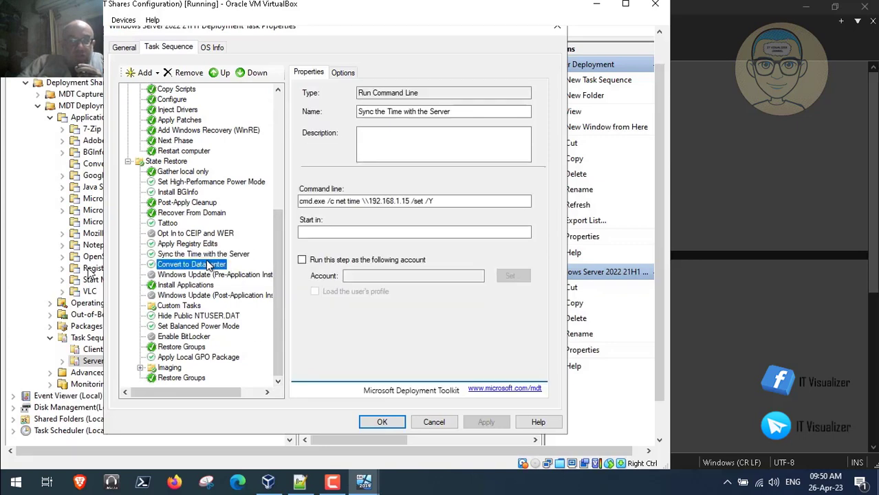
left_click(144, 73)
mouse_move(159, 107)
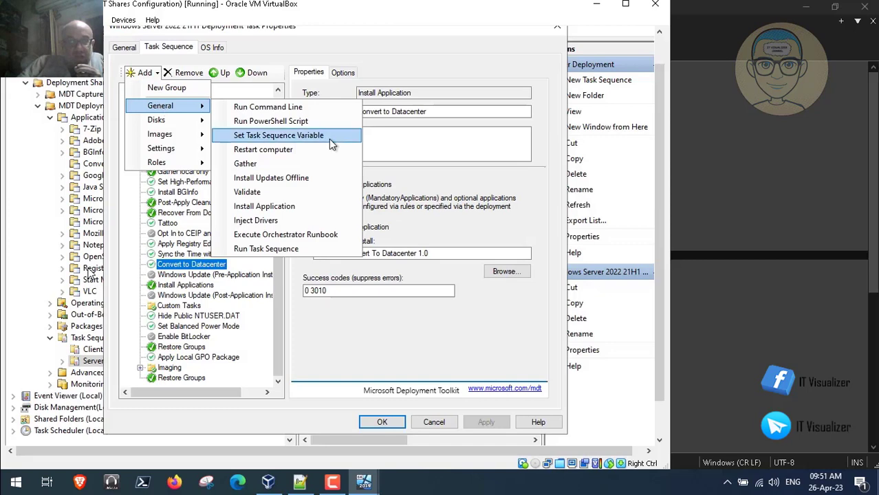
left_click(288, 153)
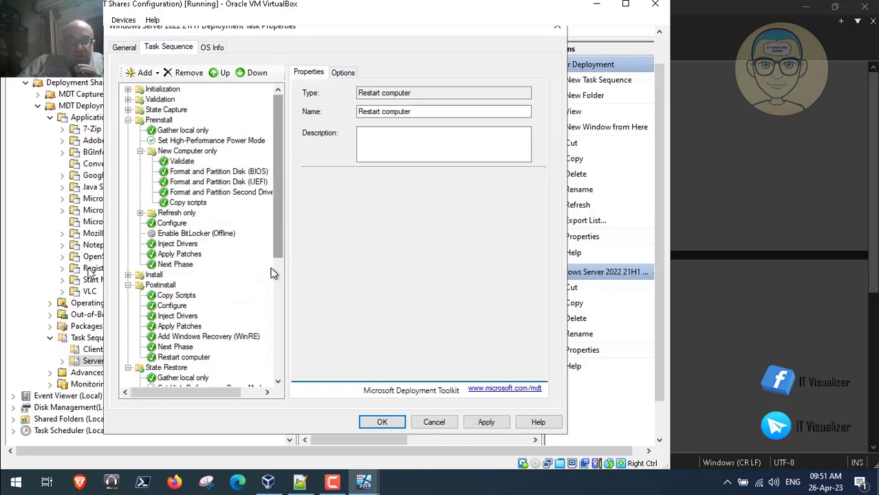
Check the Restart computer step's position, and apply the task sequence changes and close the properties.
left_click_drag(273, 271, 274, 358)
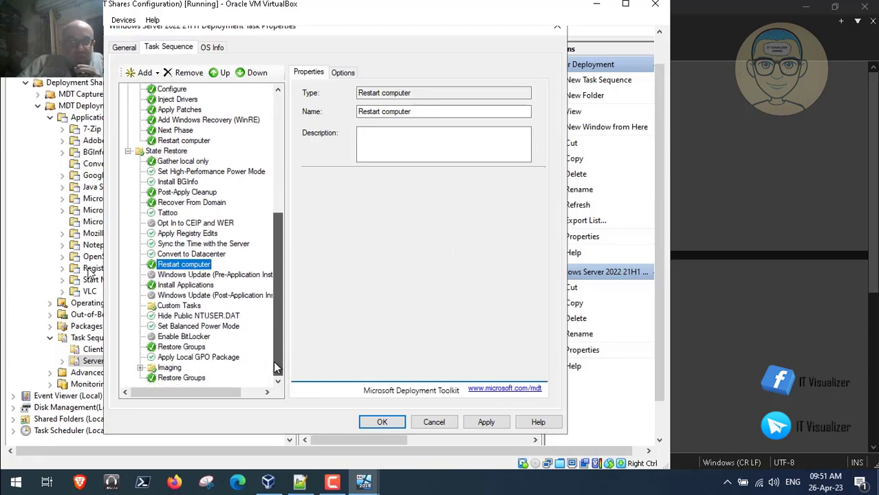
left_click_drag(276, 367, 272, 179)
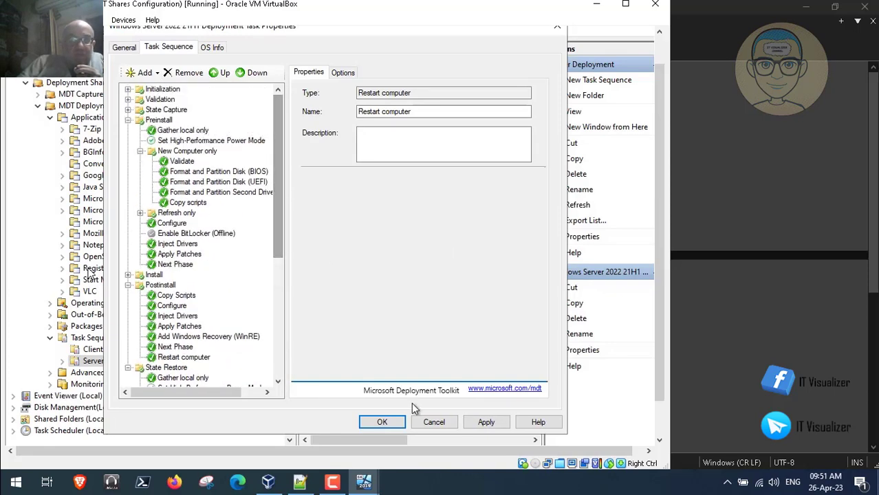
left_click(476, 422)
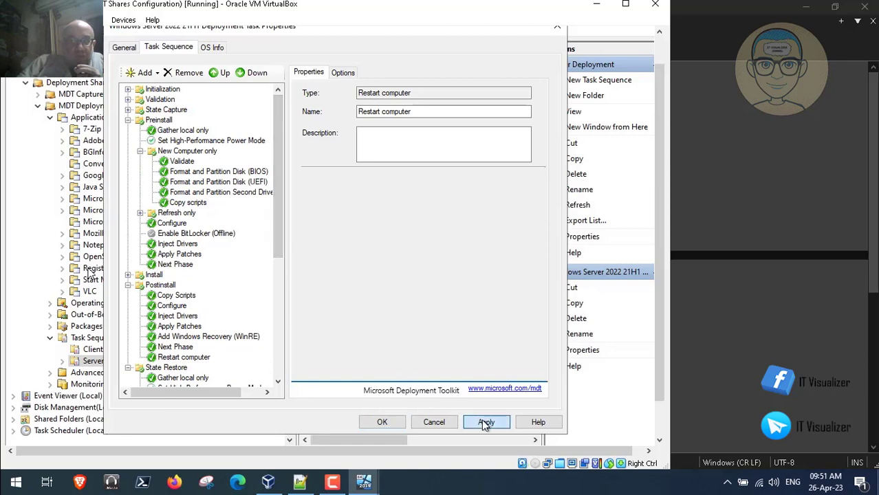
left_click(380, 423)
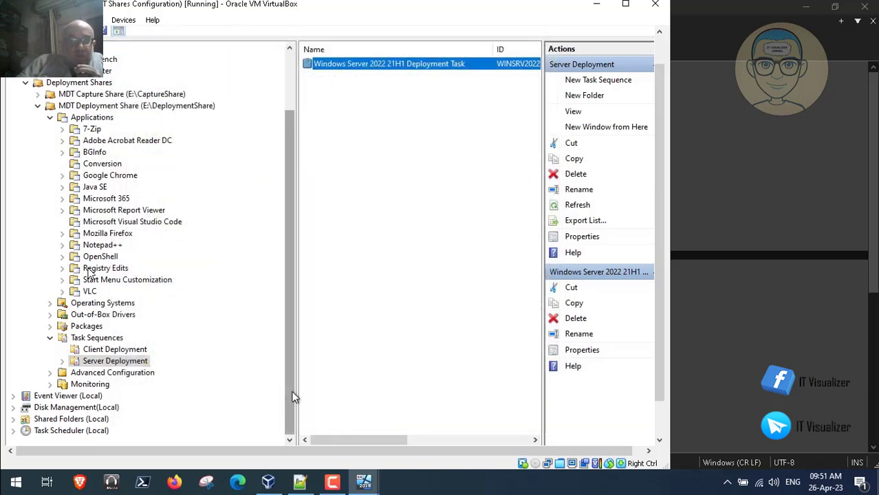
Update the MDT Deployment Share (E:\DeploymentShare) with the option to completely regenerate the boot images.
left_click_drag(290, 388, 288, 413)
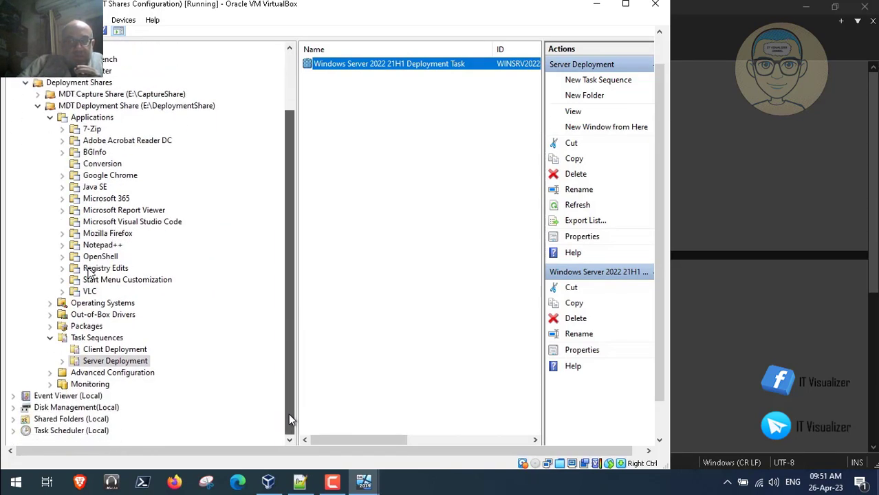
left_click_drag(288, 413, 286, 317)
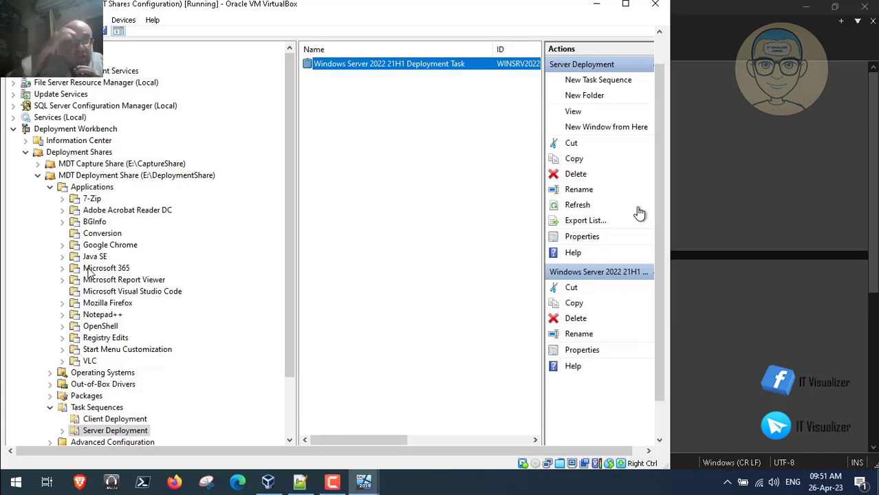
left_click(181, 177)
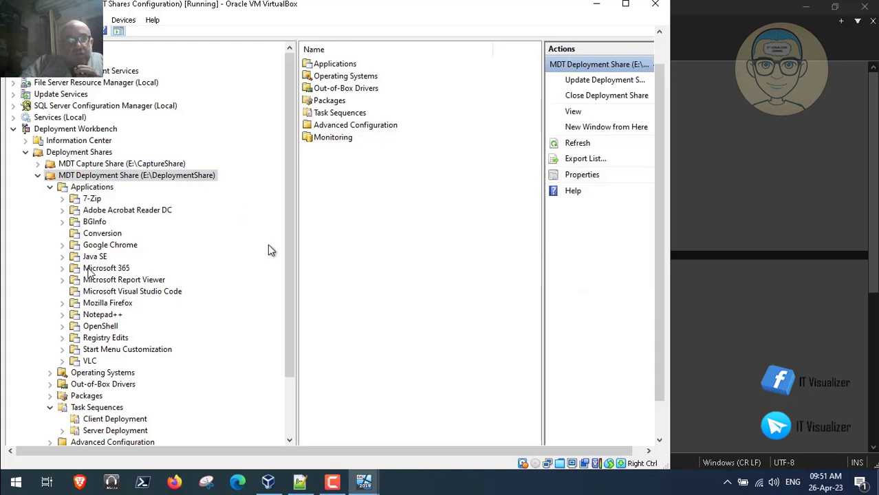
left_click_drag(290, 268, 292, 372)
left_click_drag(290, 242, 291, 198)
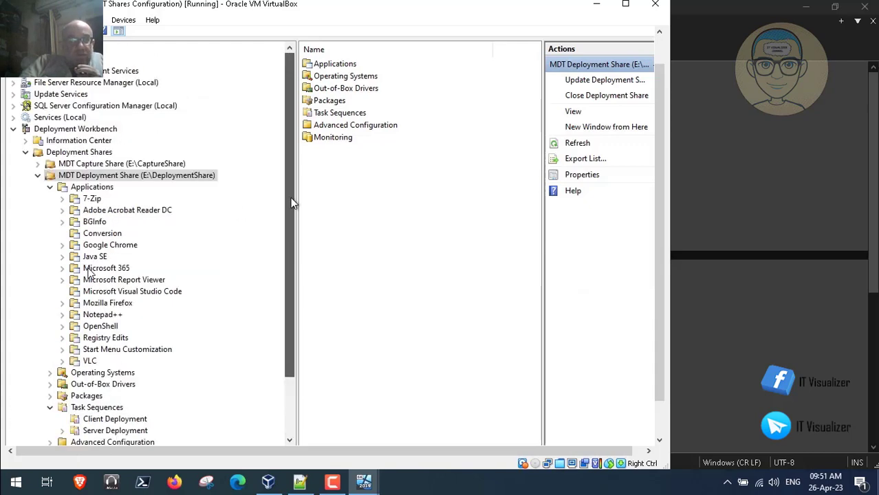
right_click(155, 178)
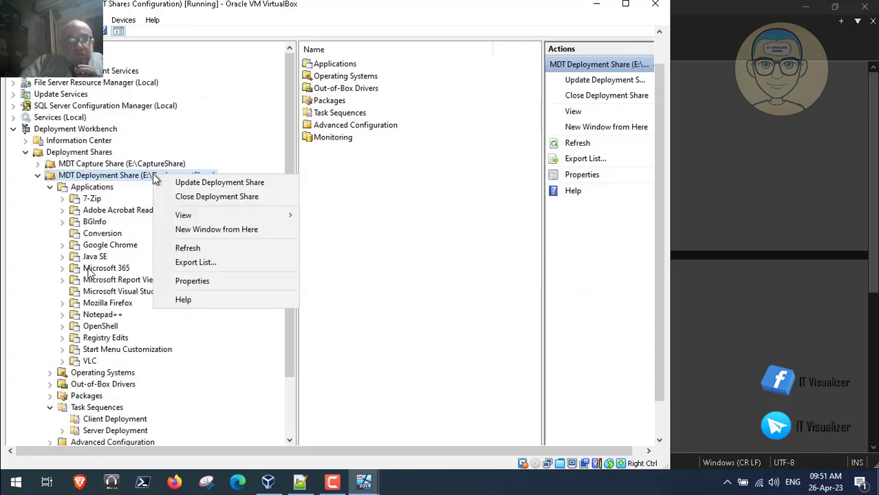
left_click(192, 182)
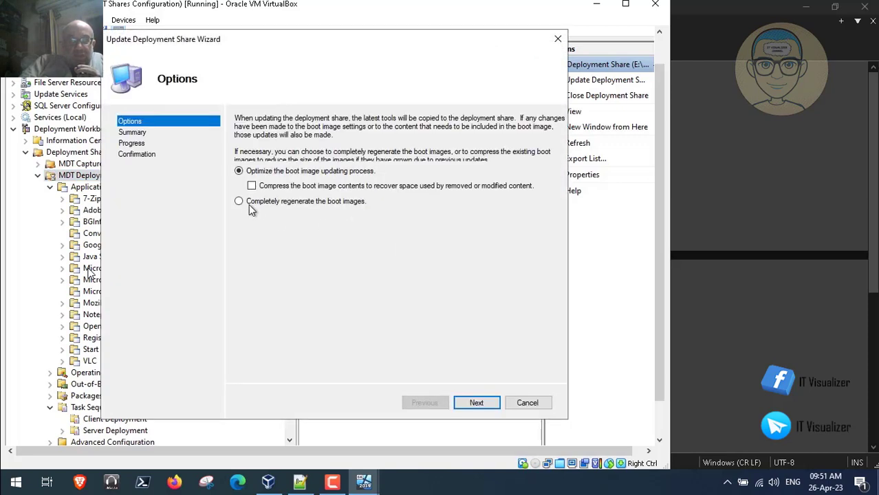
left_click(240, 202)
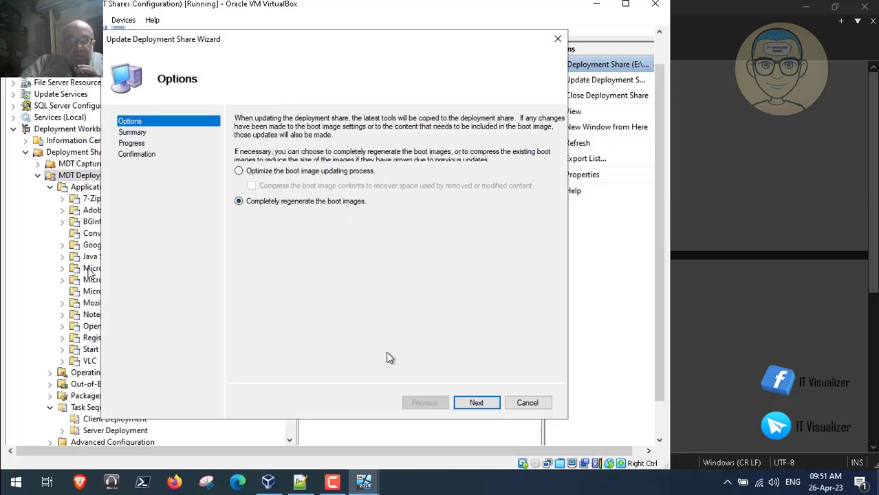
left_click(474, 403)
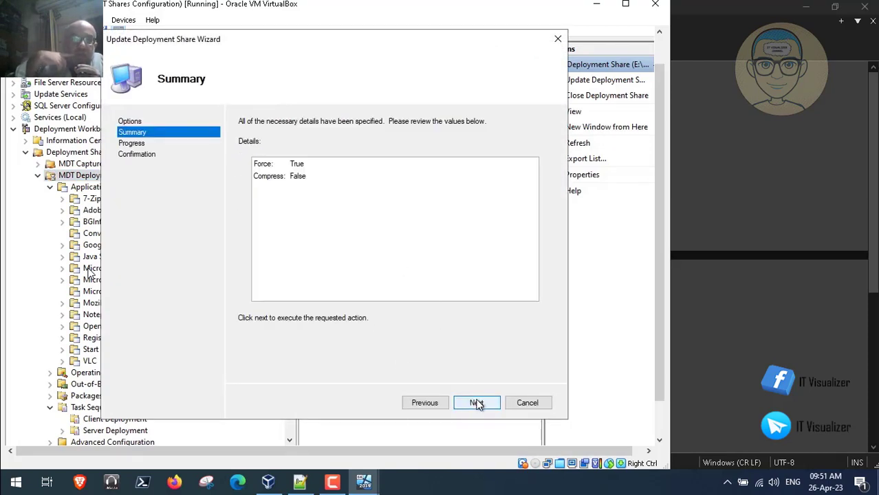
left_click(477, 403)
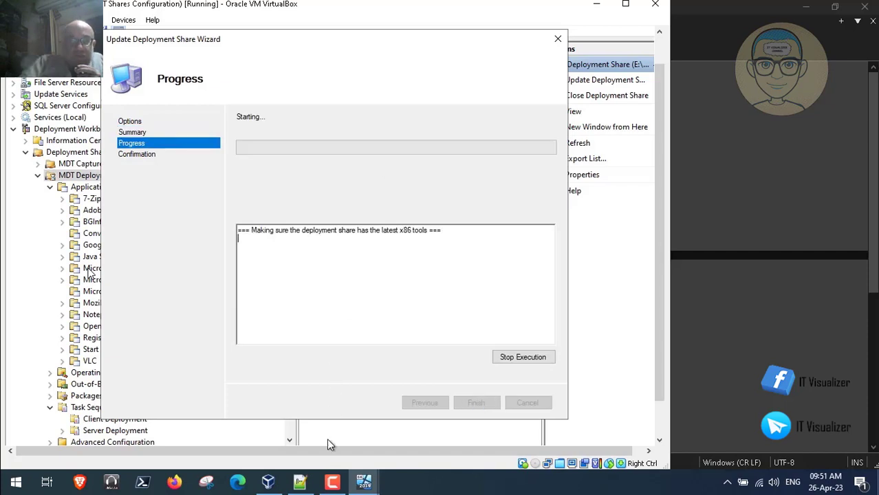
Review the output log of the deployment share update and finish the wizard.
left_click(332, 484)
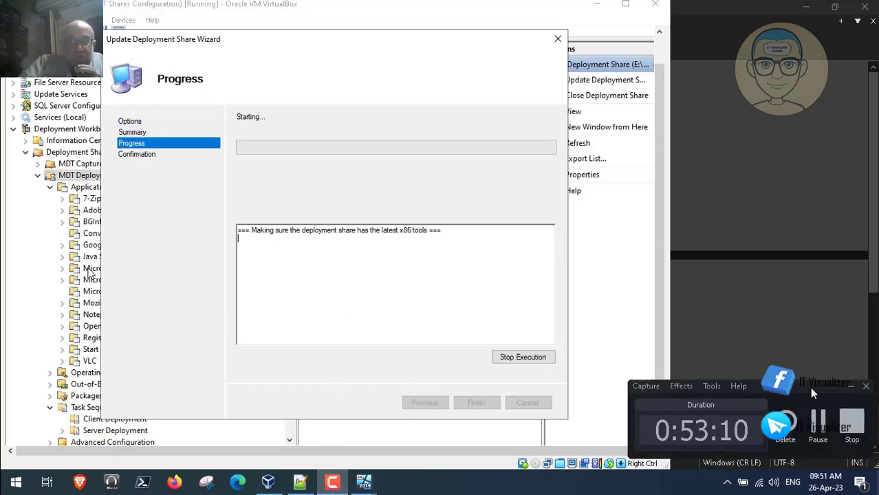
left_click(817, 426)
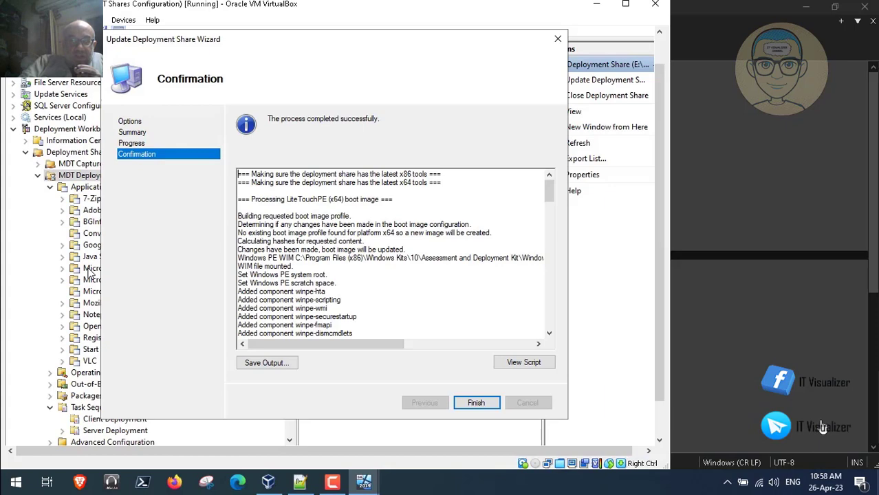
left_click(551, 328)
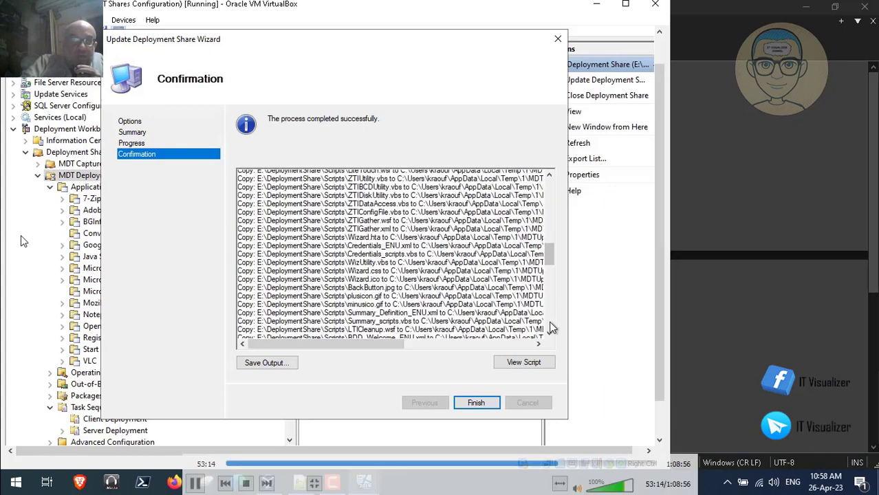
left_click(477, 403)
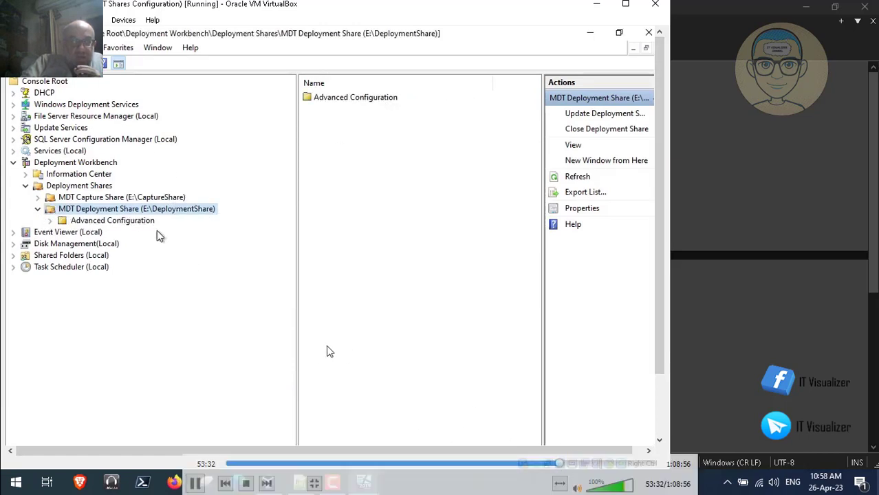
left_click(569, 464)
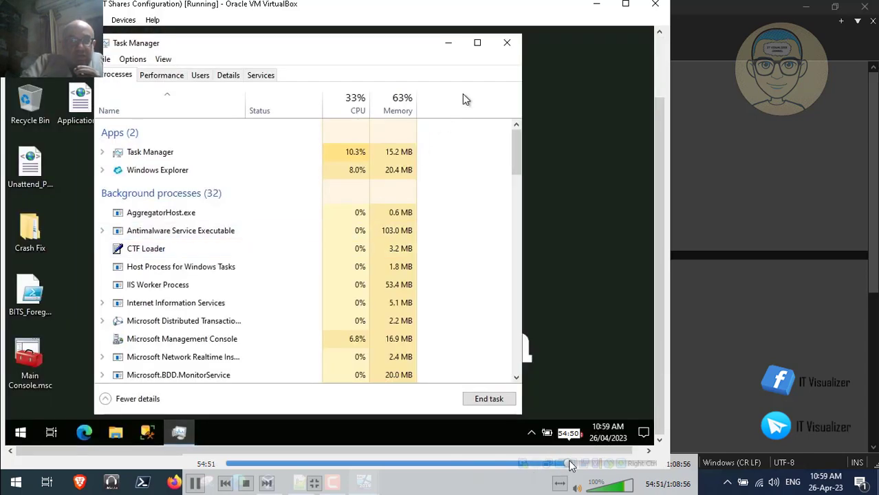
left_click(574, 465)
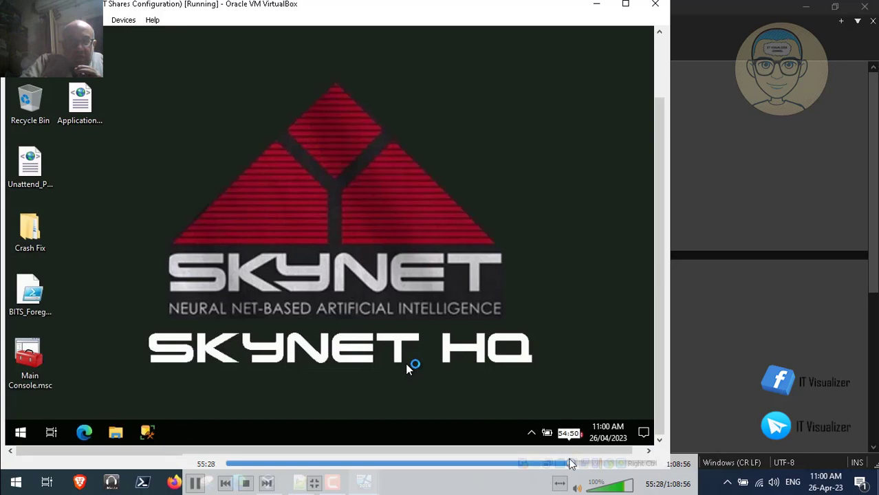
left_click(576, 464)
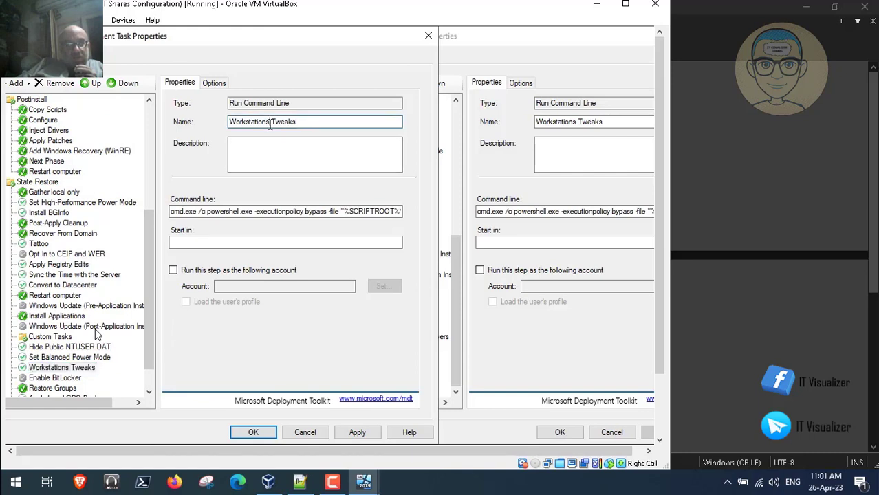
Rename the Workstations Tweaks step in the server task sequence to Server Tweaks and apply the change.
key("BackSpace")
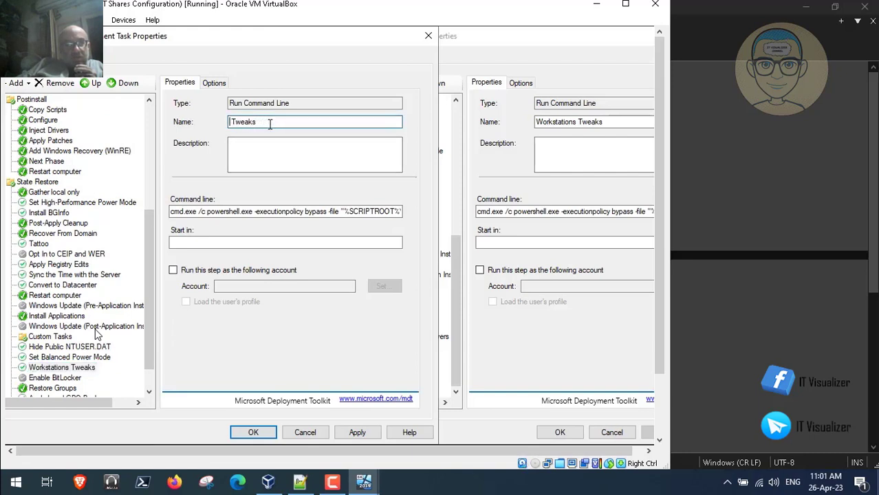
type("Server")
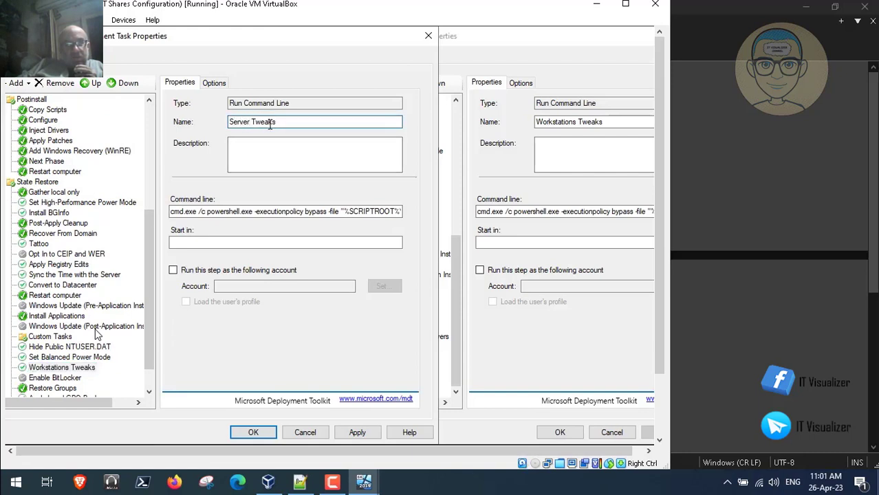
left_click(357, 431)
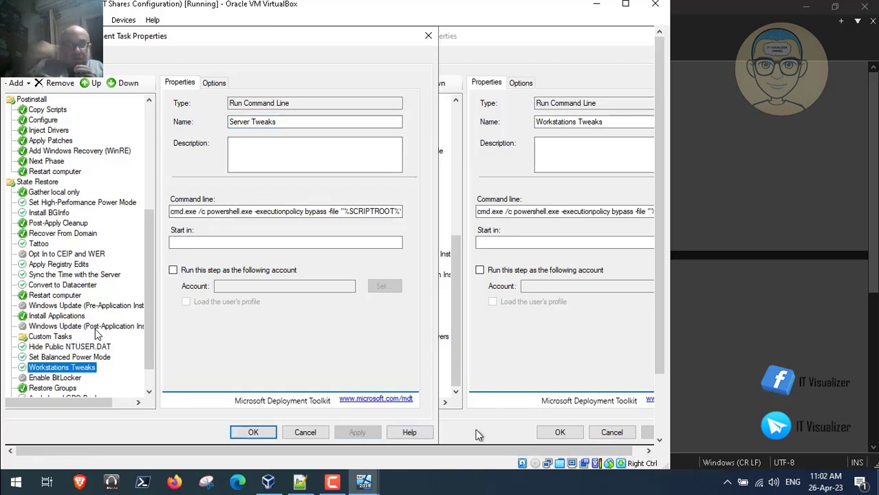
Copy the Install VirtualBox Guest Latest Drivers step from the Windows 10 Pro 22H2 task sequence, paste it after Server Tweaks, and apply.
left_click(500, 377)
left_click(390, 337)
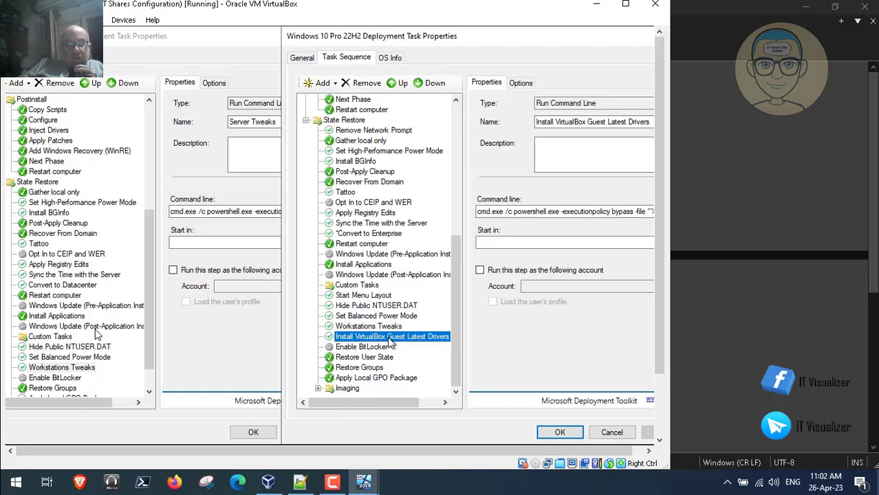
right_click(392, 337)
left_click(410, 345)
left_click(148, 334)
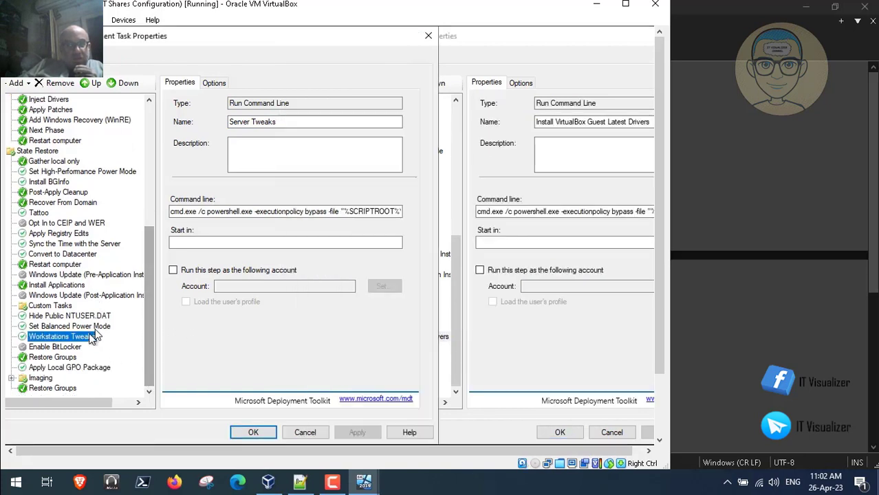
right_click(96, 335)
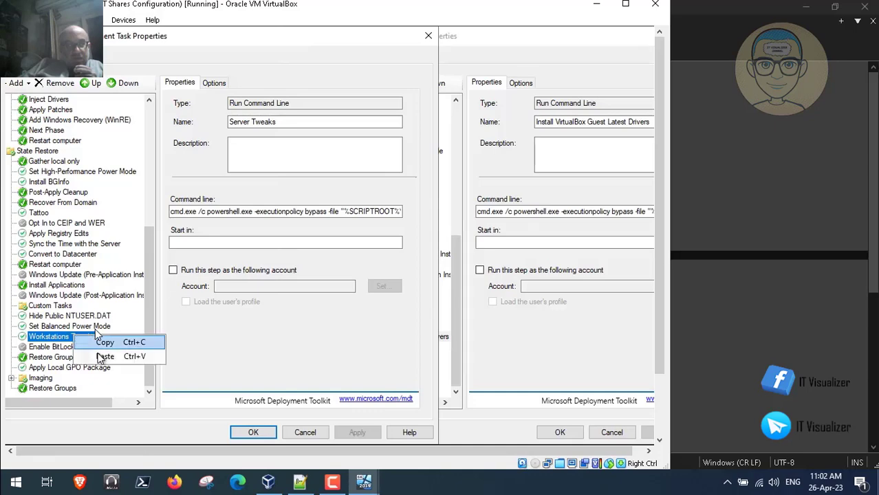
left_click(110, 355)
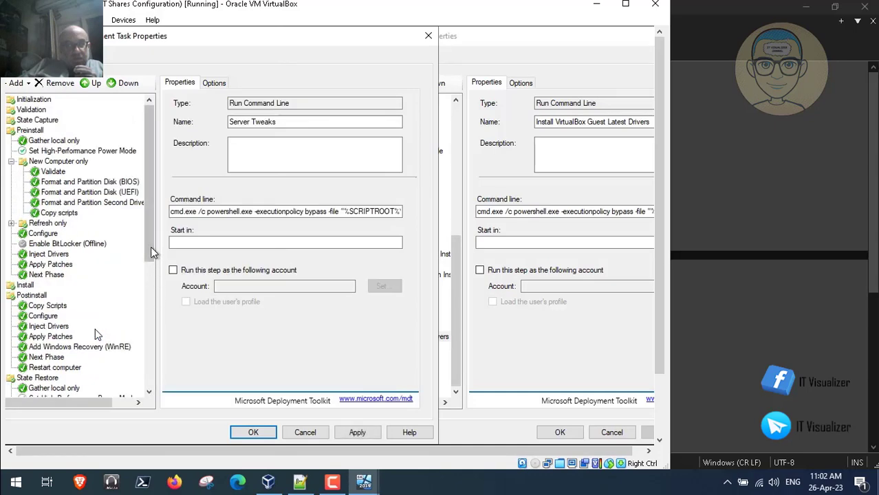
left_click_drag(154, 247, 146, 377)
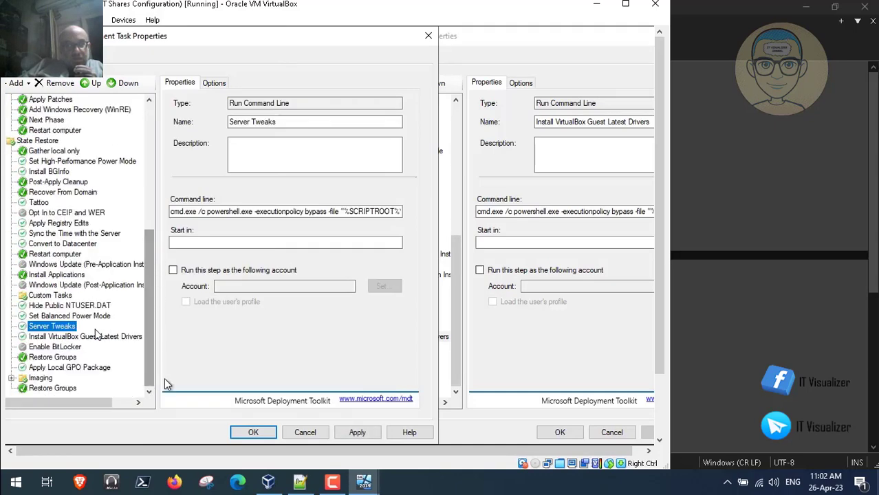
left_click(355, 433)
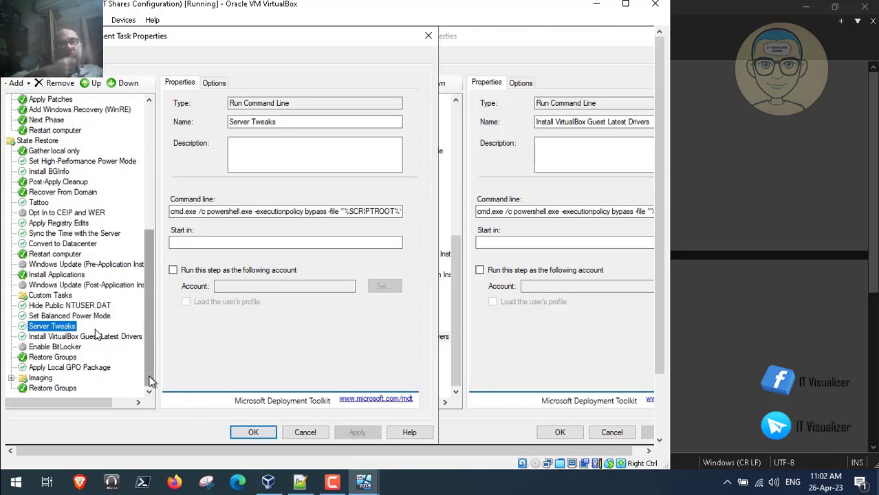
Accept and close both task sequence properties dialogs, and close the Deployment Workbench console.
left_click_drag(151, 382, 142, 214)
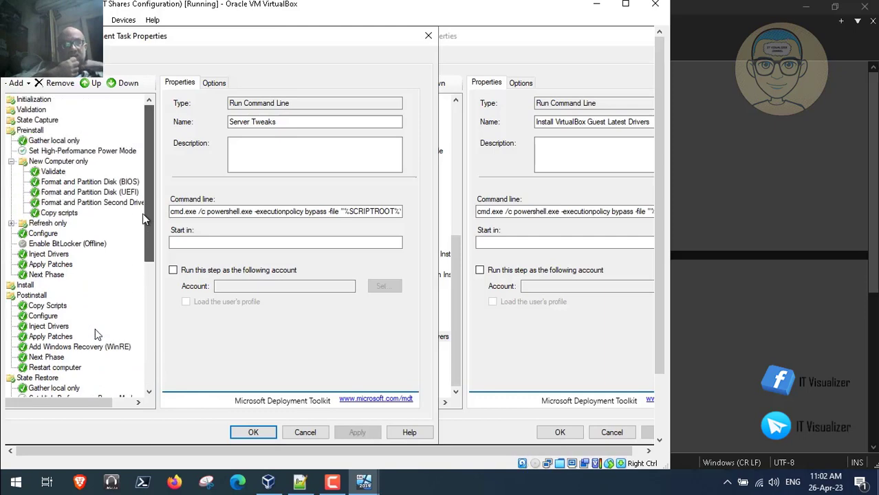
left_click(251, 432)
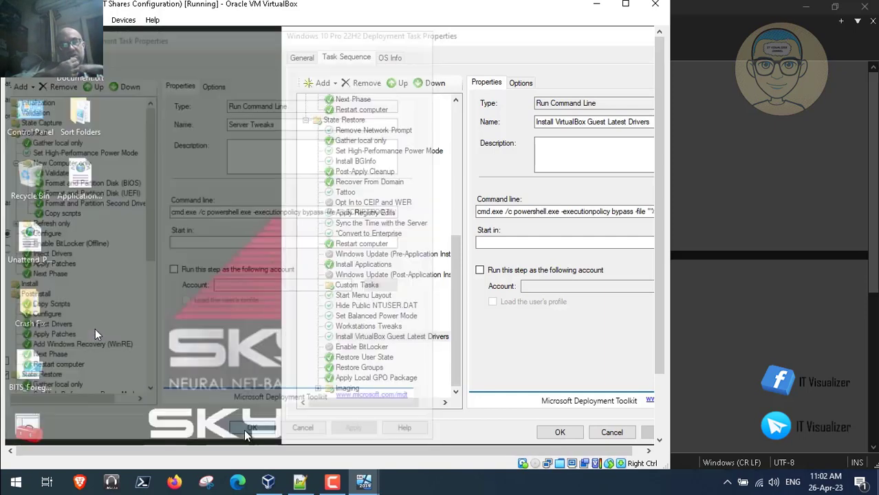
left_click(560, 433)
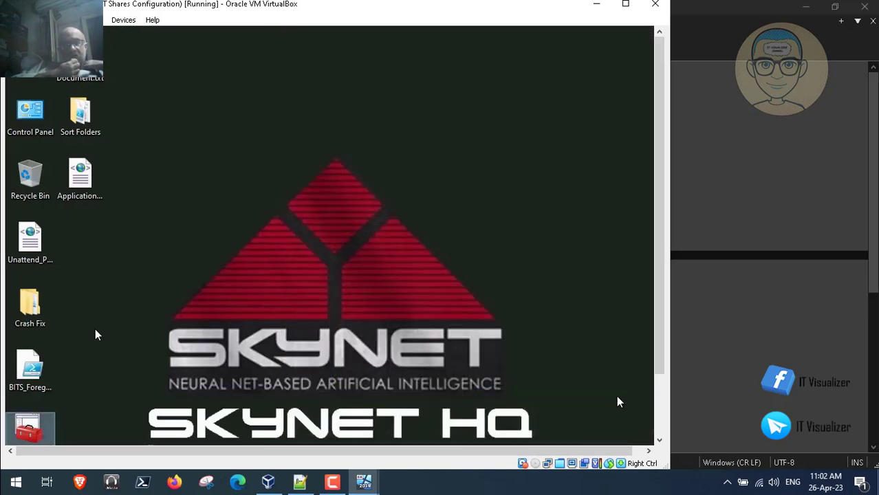
left_click_drag(661, 347, 658, 413)
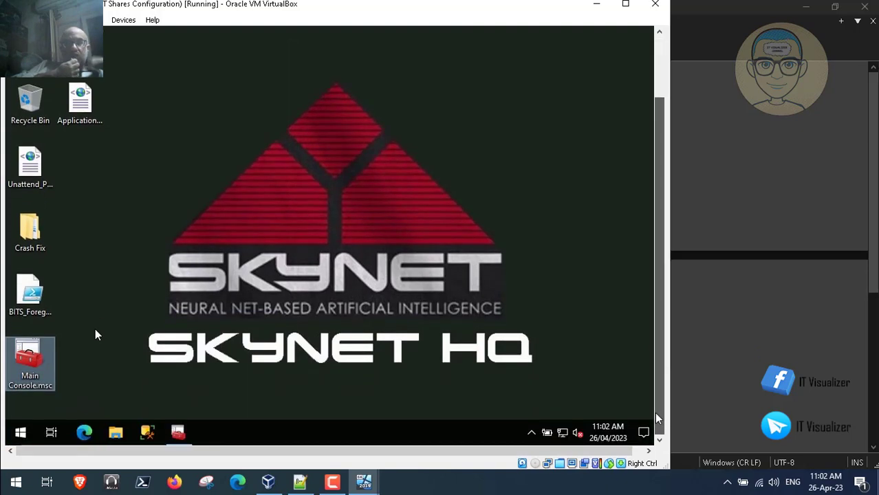
left_click(177, 431)
left_click_drag(660, 259, 657, 143)
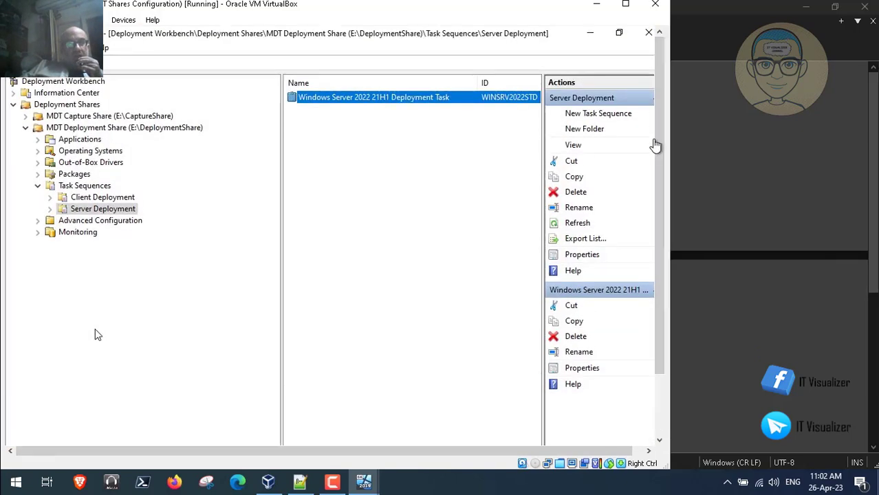
left_click(646, 34)
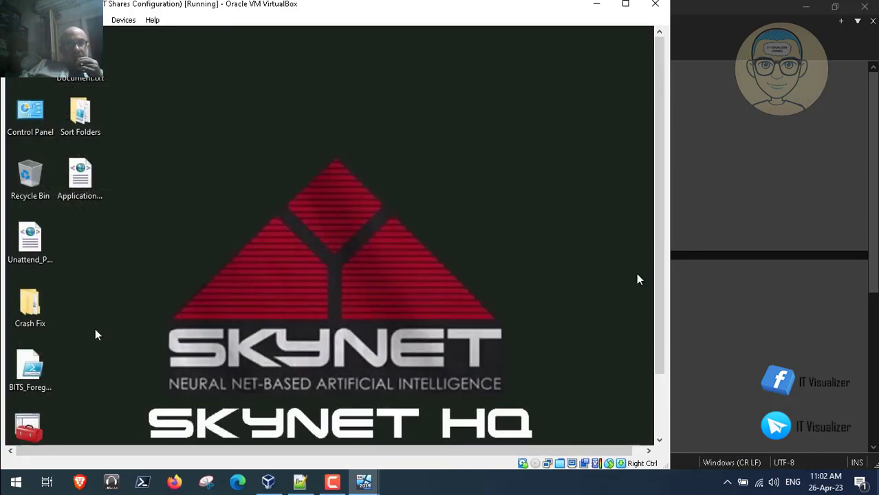
Open Task Scheduler from Windows Administrative Tools on the server.
left_click_drag(660, 281, 660, 341)
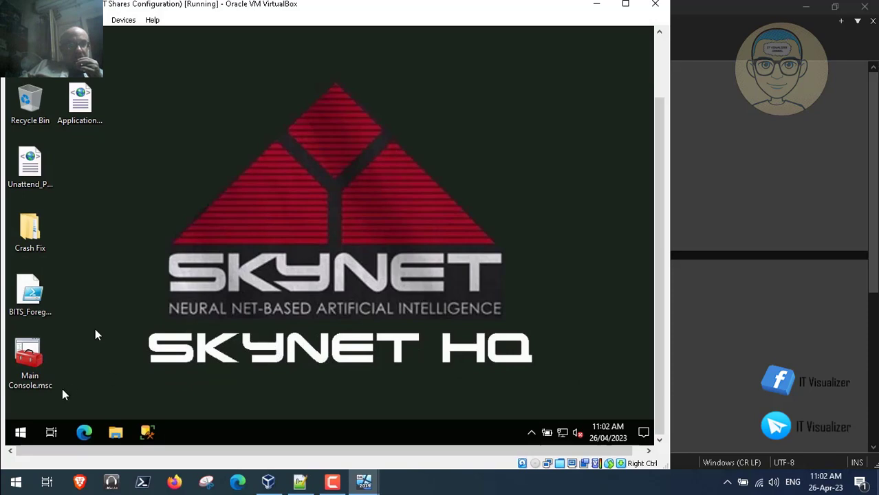
left_click(19, 431)
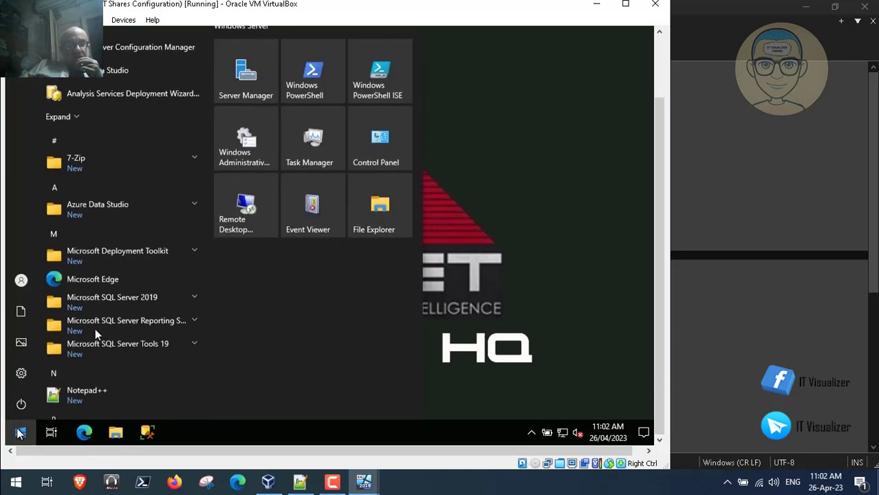
left_click(256, 132)
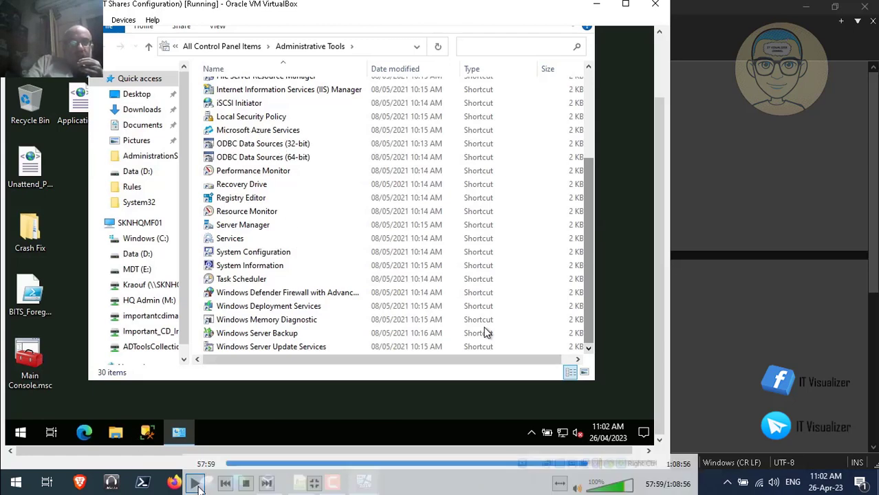
left_click(252, 280)
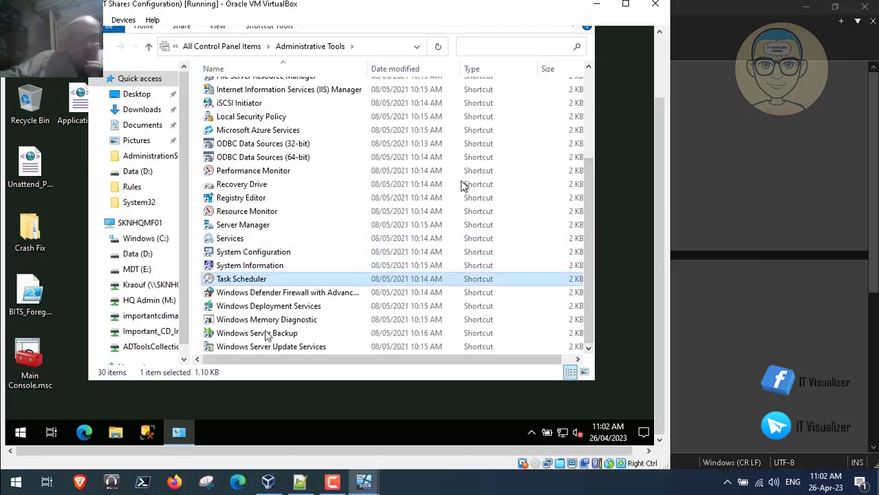
left_click(660, 64)
left_click(578, 84)
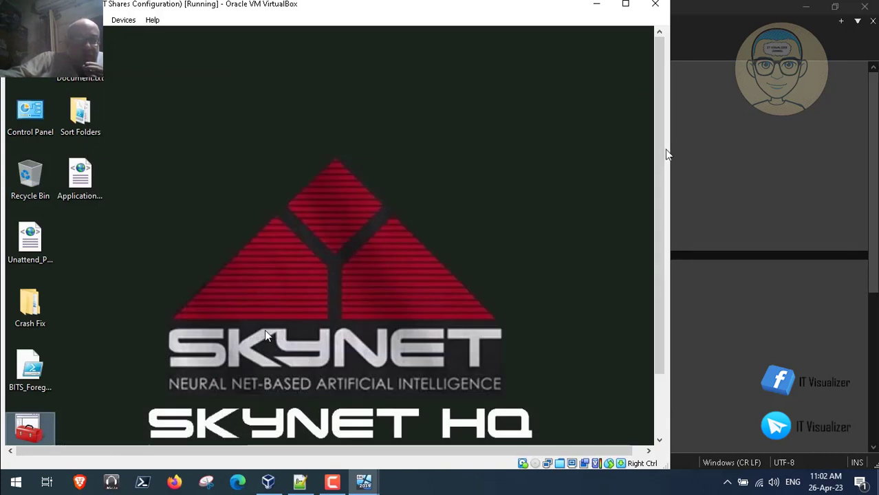
scroll(650, 284, "down", 2)
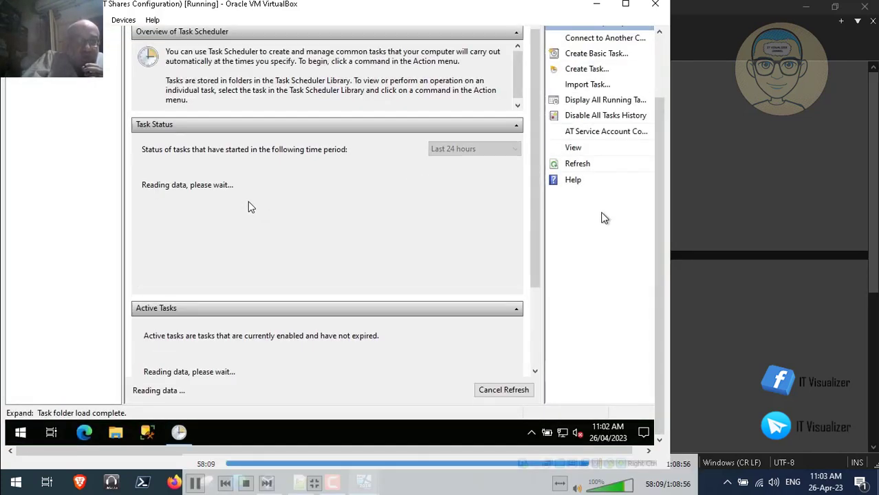
left_click_drag(658, 246, 656, 173)
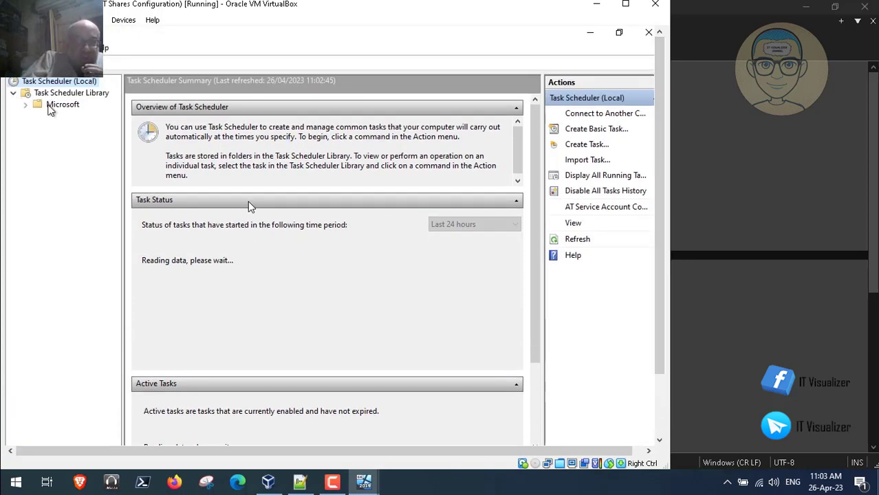
Examine the Check Services task in the Task Scheduler Library, widening the task name column to read the full names.
left_click(48, 96)
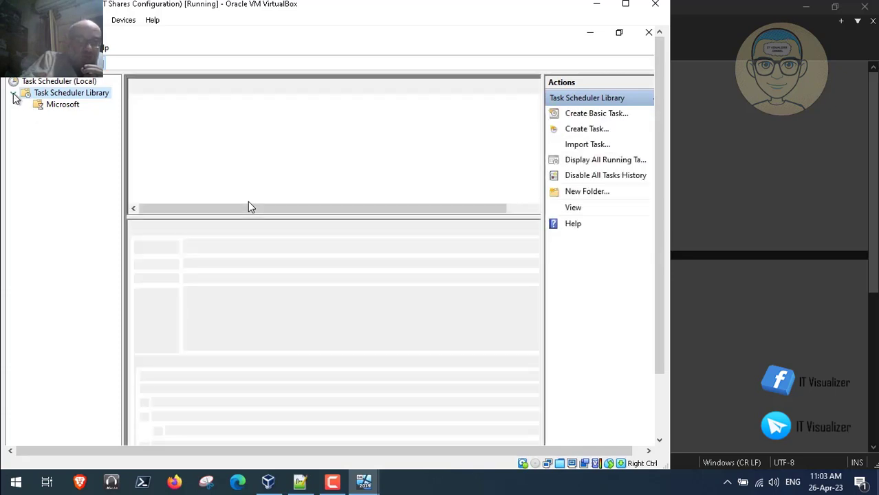
left_click(12, 93)
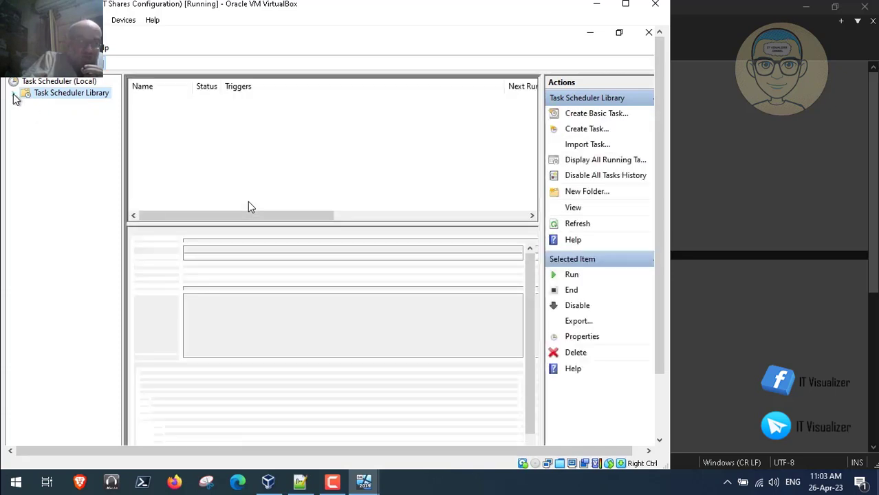
left_click(13, 94)
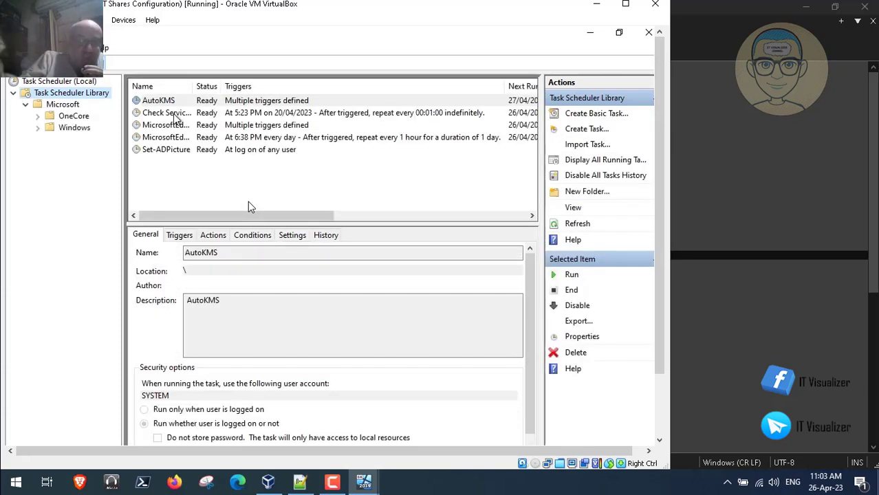
left_click_drag(194, 86, 229, 86)
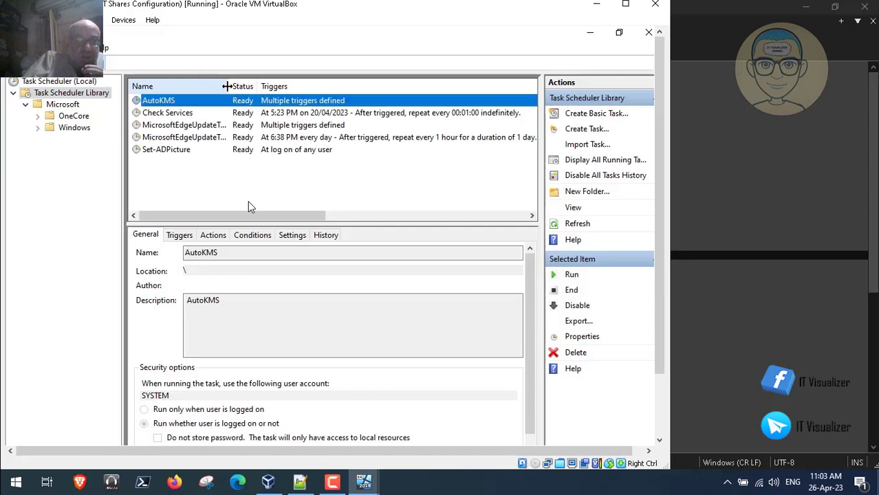
left_click(185, 114)
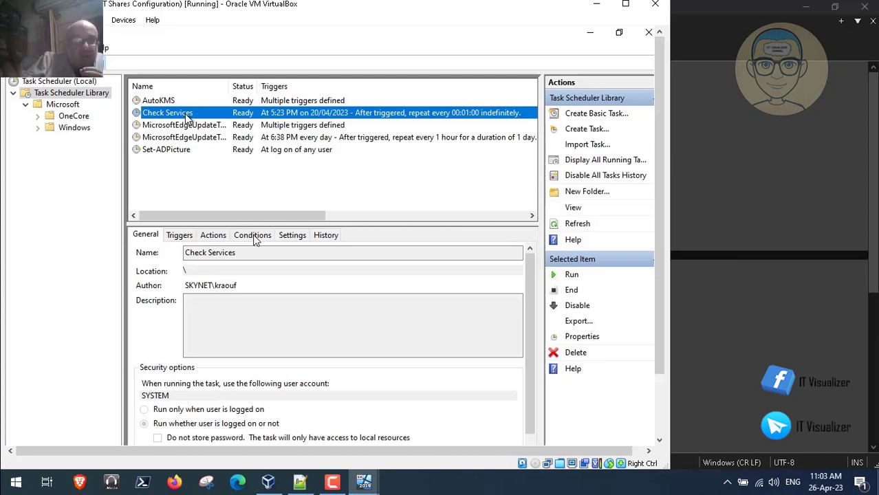
mouse_move(296, 317)
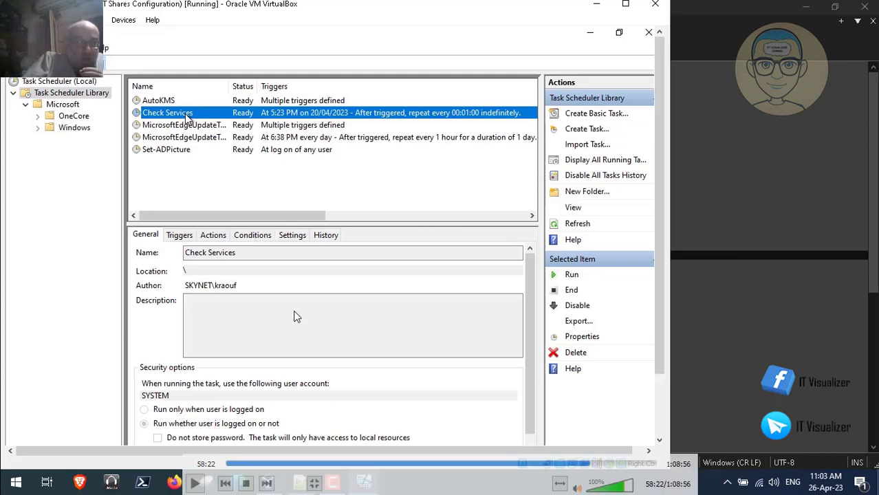
left_click(196, 483)
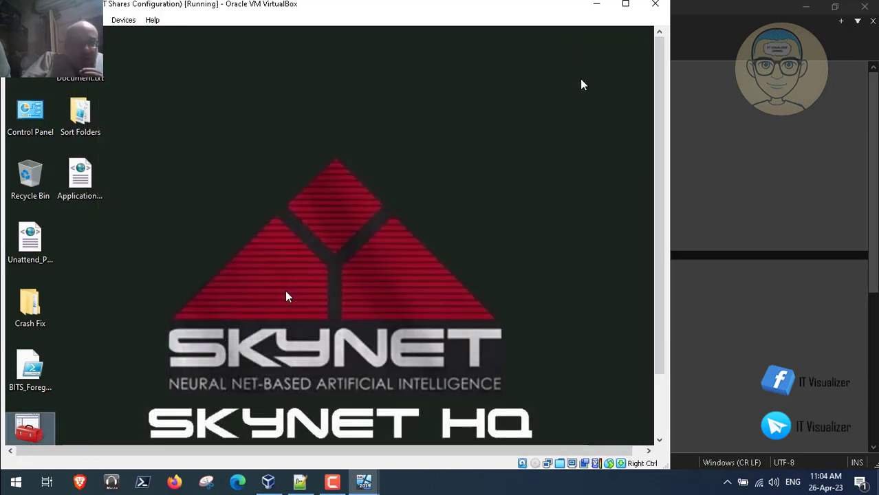
Reopen Deployment Workbench and start the Update Deployment Share wizard for MDT Deployment Share (E:\DeploymentShare).
left_click_drag(661, 190, 658, 258)
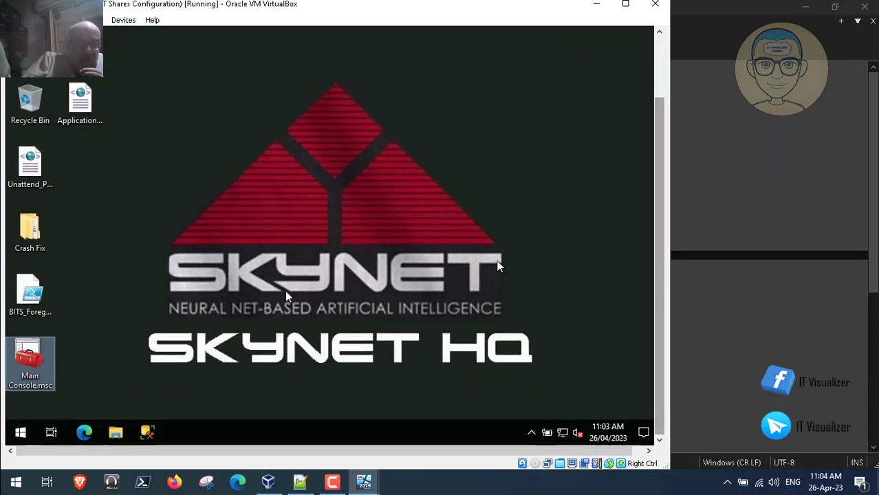
left_click(21, 432)
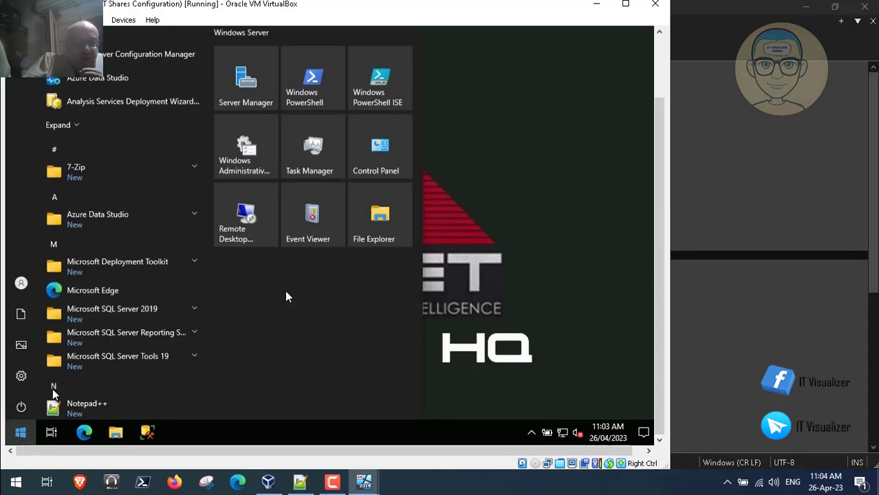
left_click(159, 252)
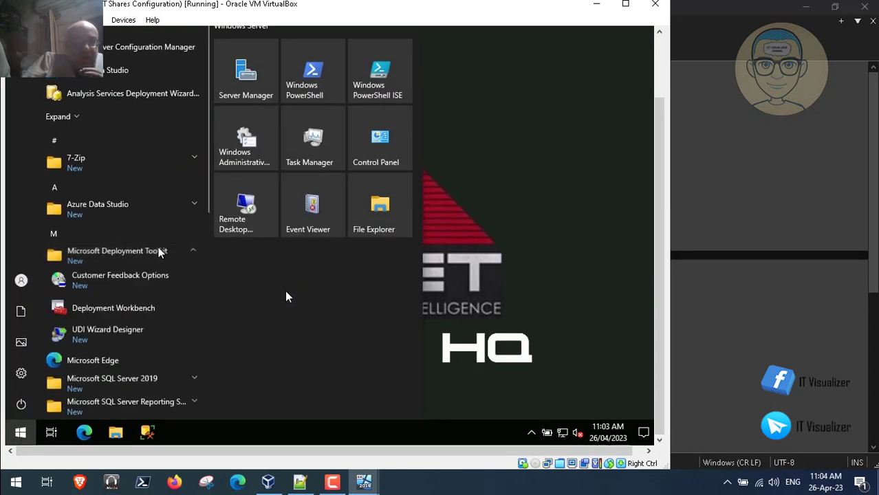
left_click(142, 325)
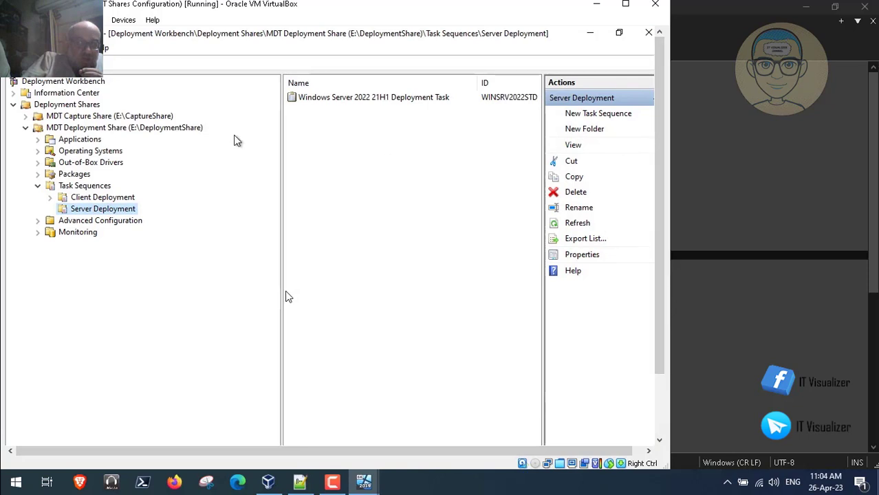
right_click(173, 132)
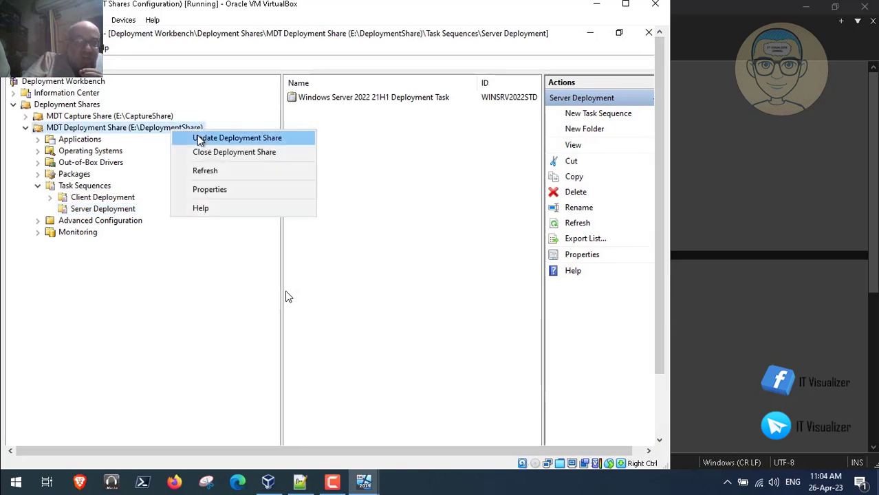
left_click(199, 139)
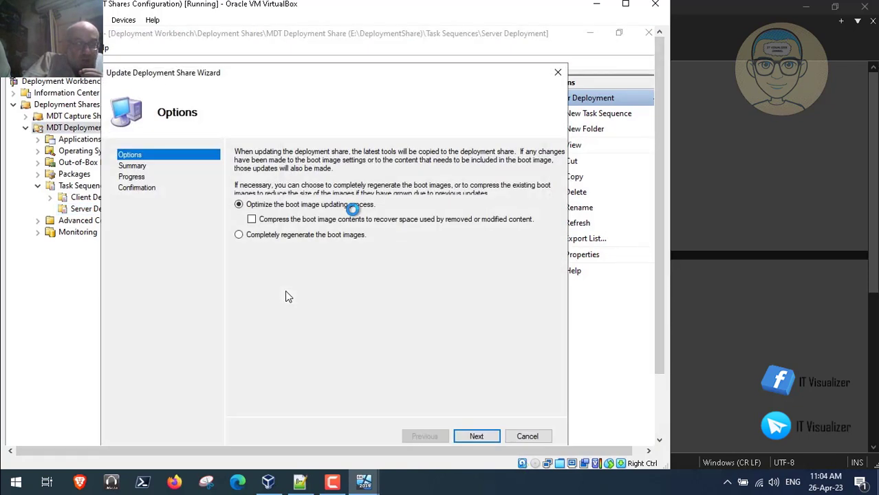
left_click(195, 482)
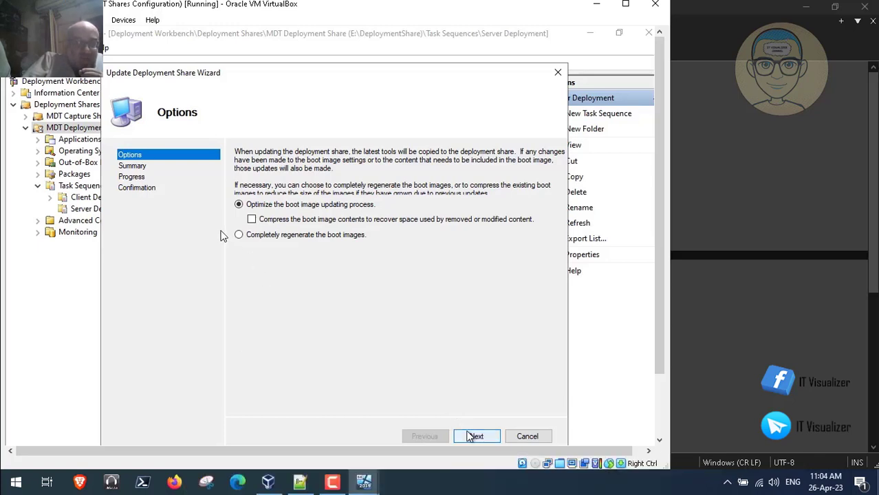
mouse_move(255, 257)
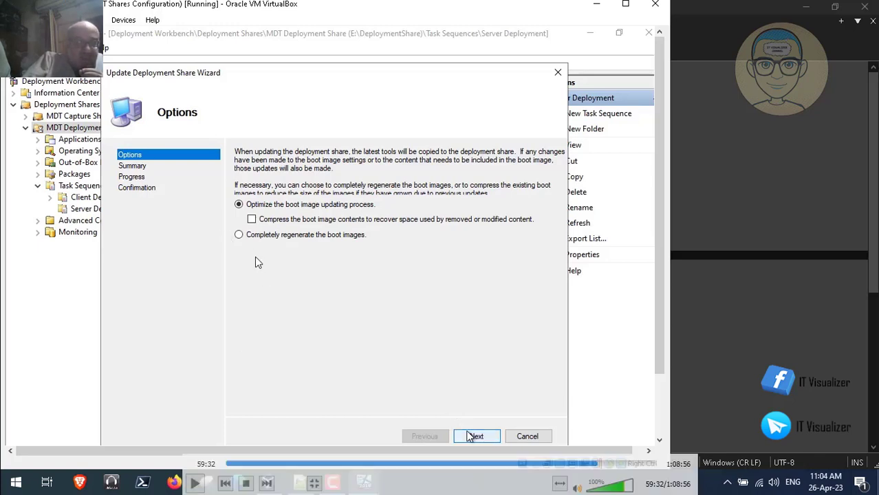
left_click(195, 483)
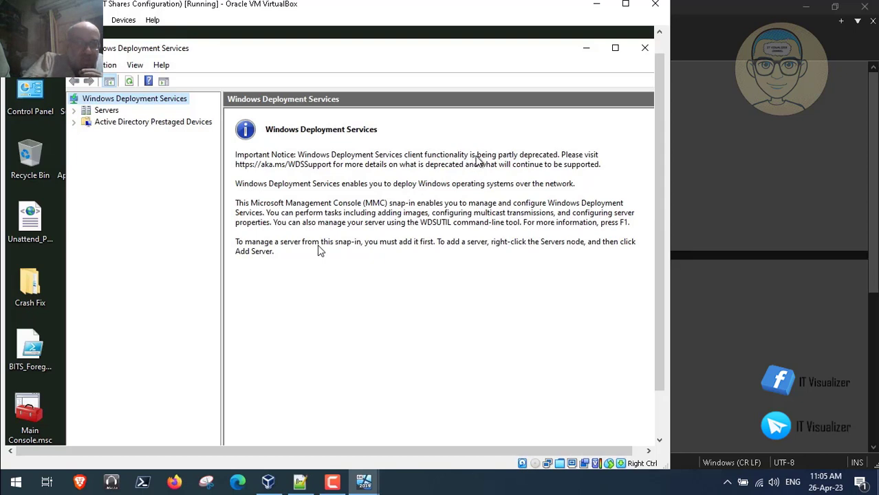
left_click(195, 486)
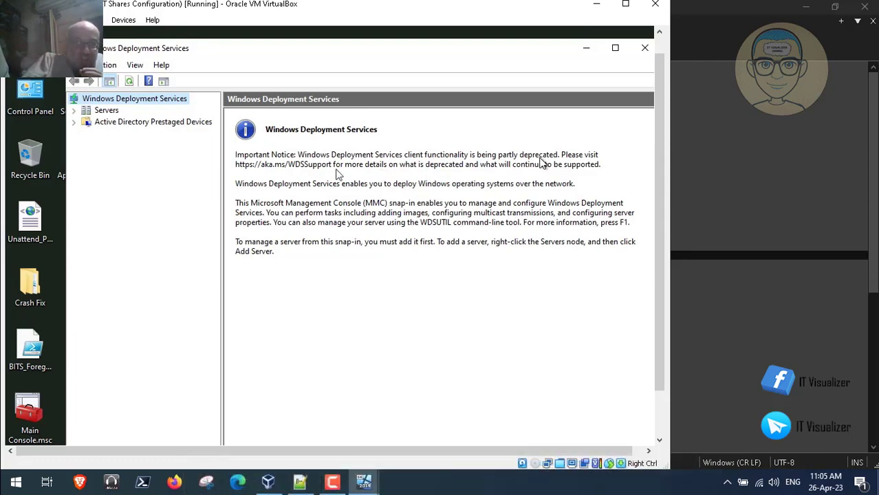
left_click(196, 485)
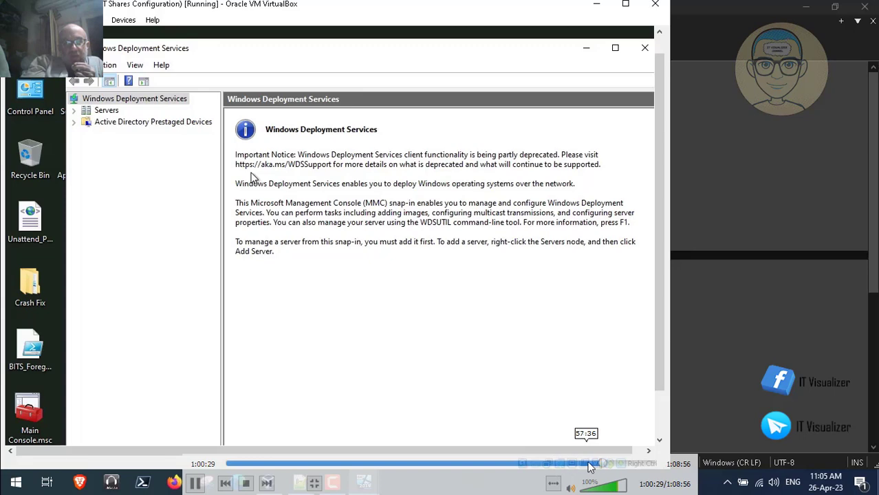
left_click(608, 463)
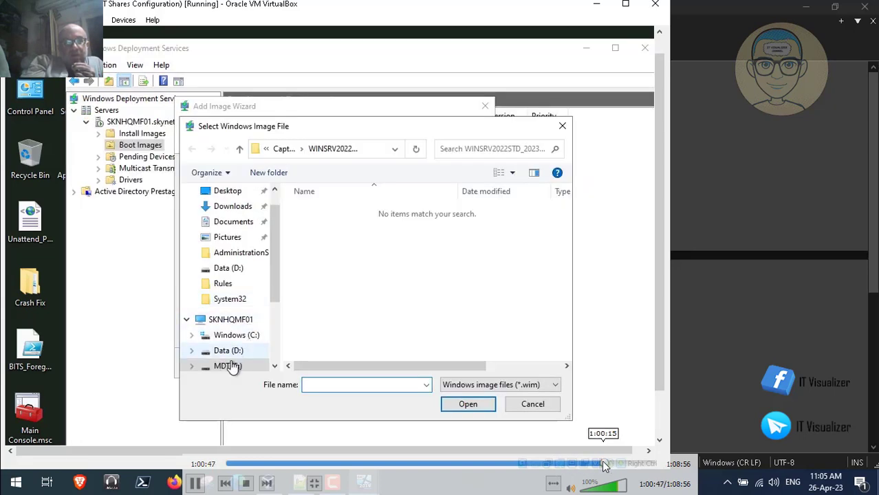
left_click(603, 465)
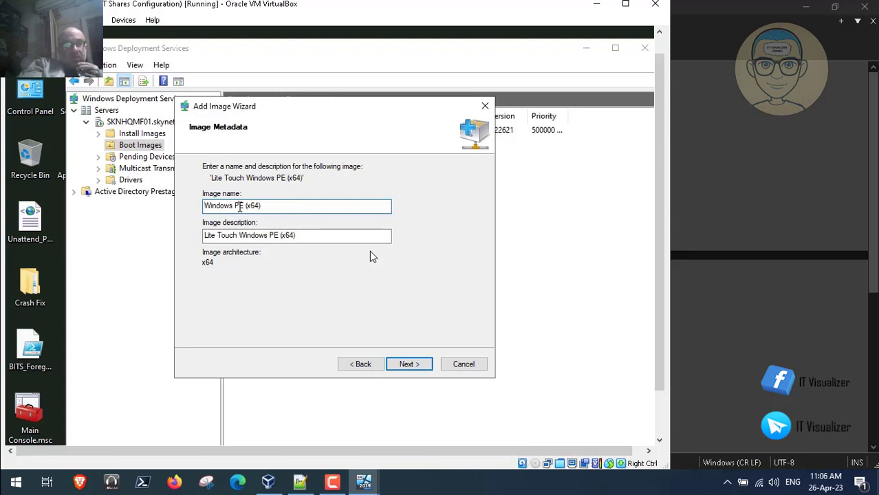
Name the image Deploy Boot Image Windows PE (x64) and add LiteTouchPE_x64.wim to the Windows Deployment Services boot images.
type("Deploy")
type(" Boot")
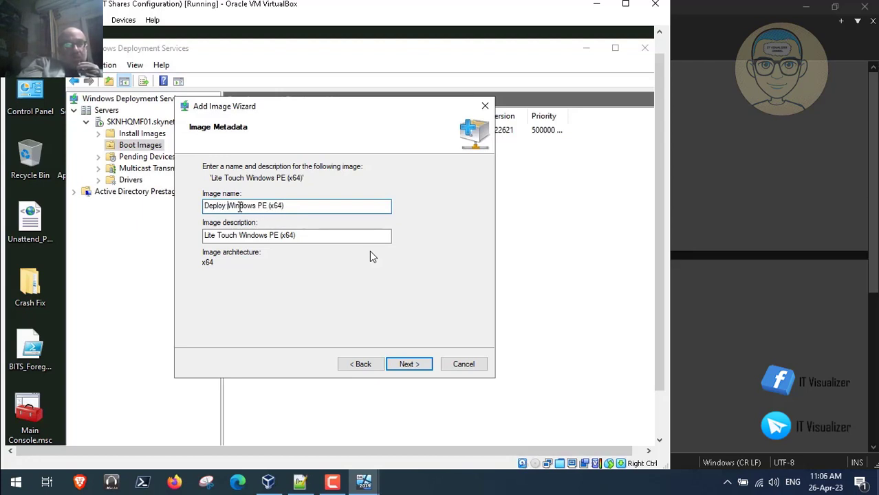
type(" Image")
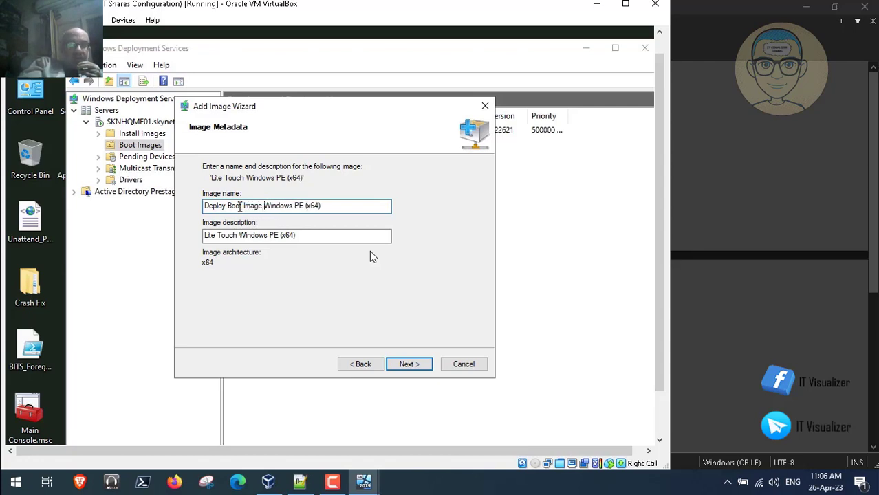
left_click(405, 364)
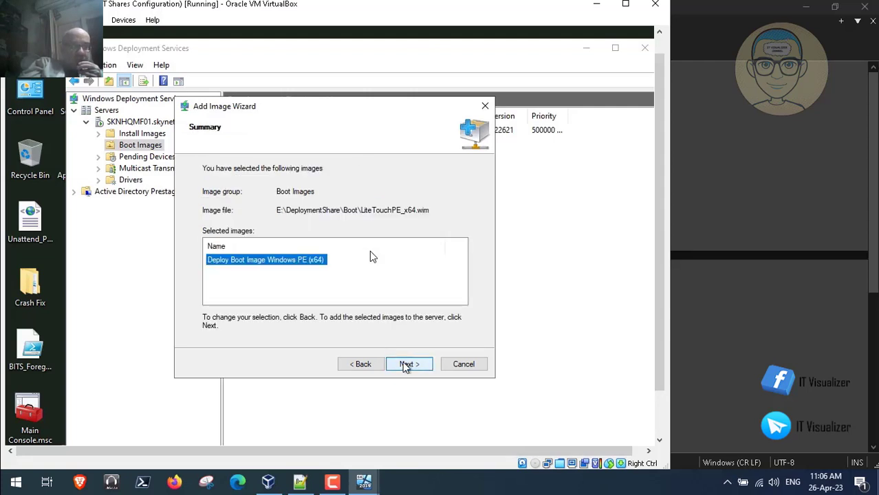
left_click(407, 364)
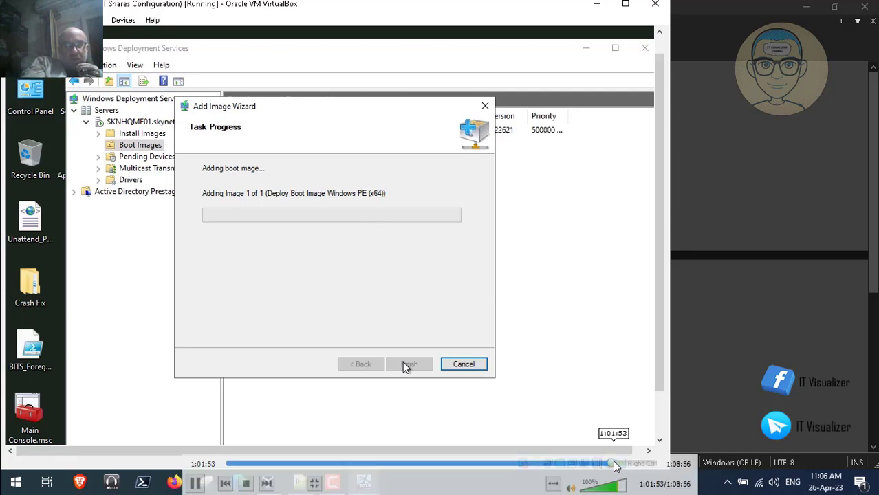
left_click(616, 463)
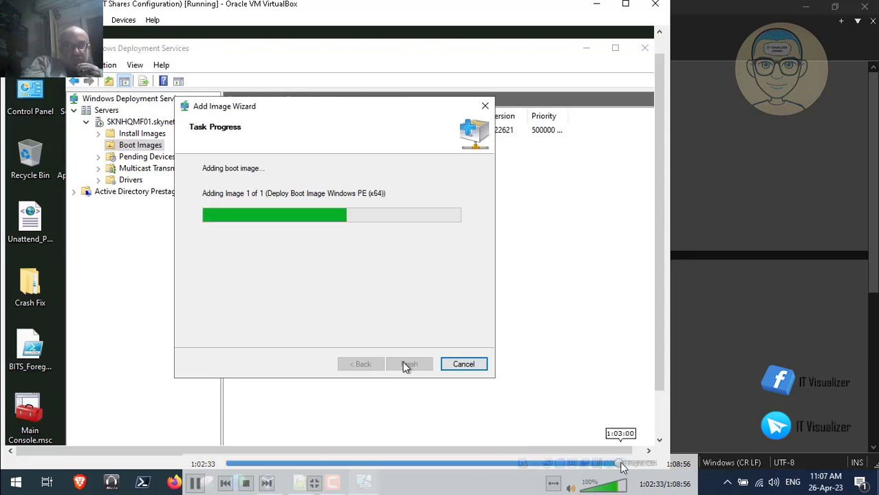
left_click(620, 464)
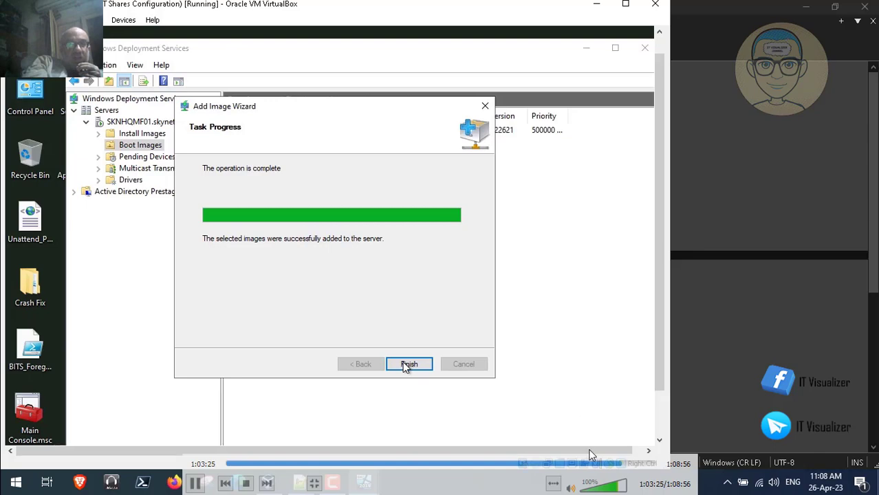
left_click(627, 464)
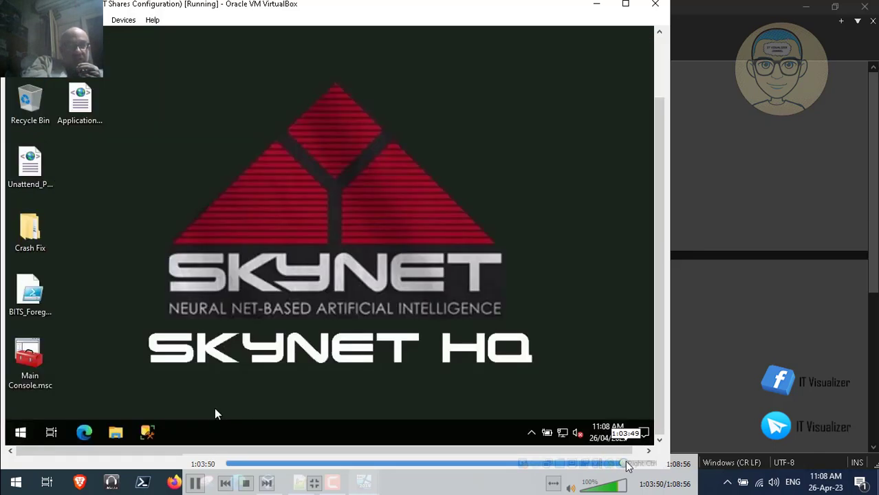
left_click(630, 464)
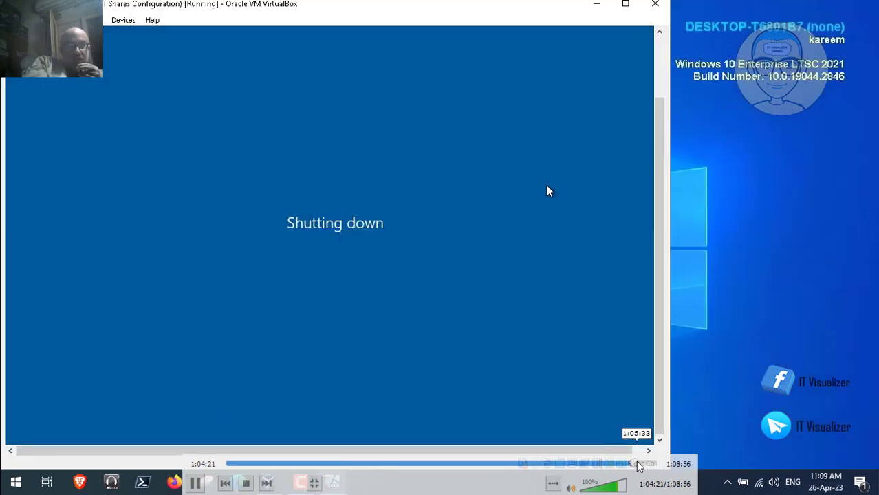
Skip the playing video ahead to the Microsoft Learn article on Windows Deployment Services boot.wim support and pause at its introduction.
left_click(633, 464)
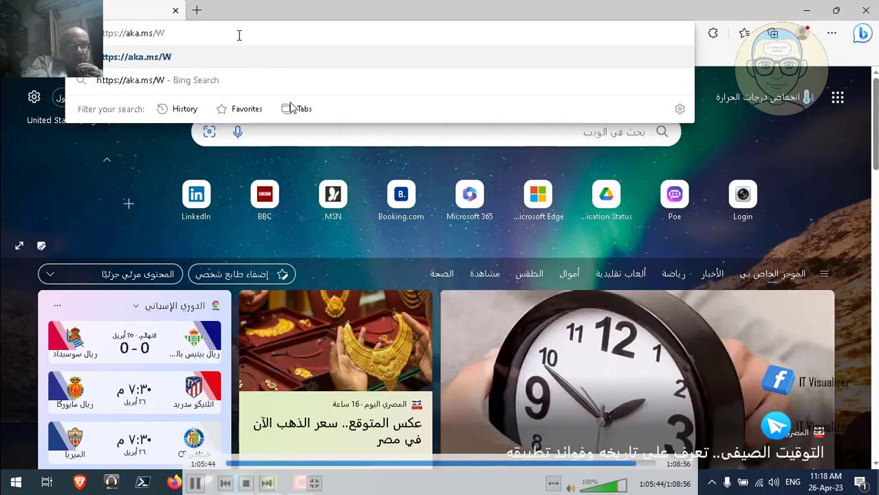
left_click(641, 467)
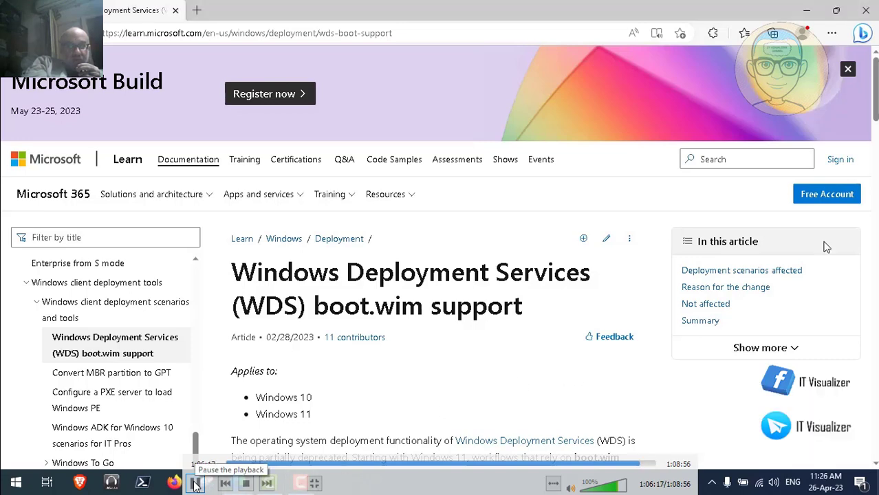
left_click_drag(875, 104, 876, 116)
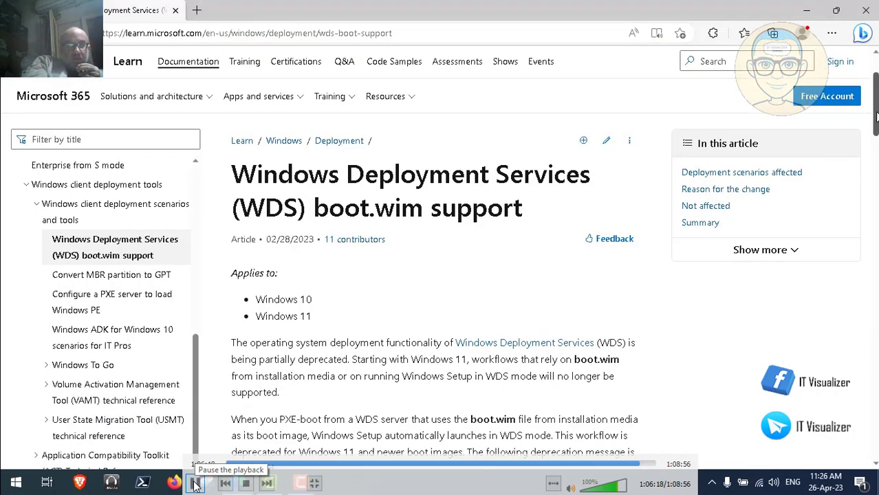
left_click(195, 484)
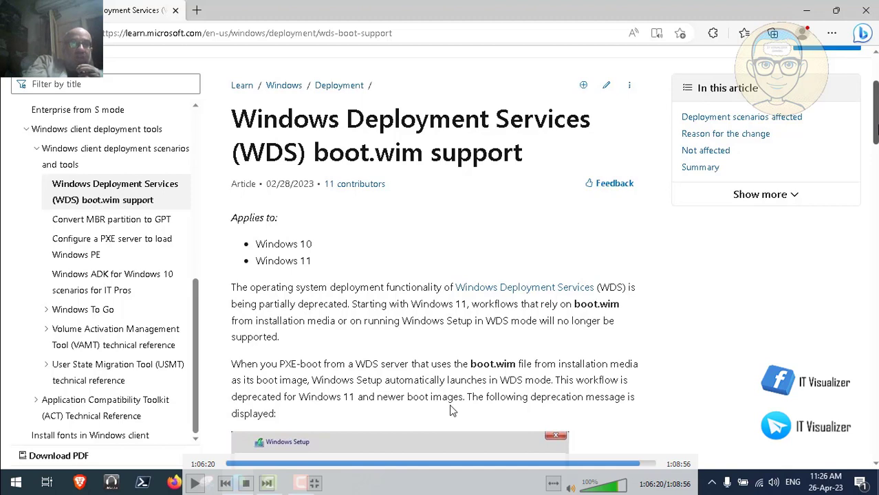
left_click(196, 484)
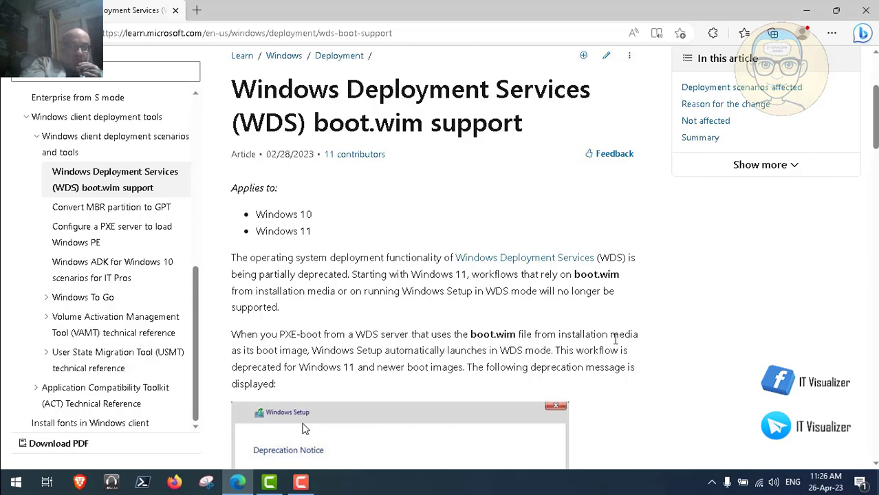
Examine the article's deprecation notice and its Deployment scenarios affected table, covering every Windows version being deployed.
mouse_move(407, 413)
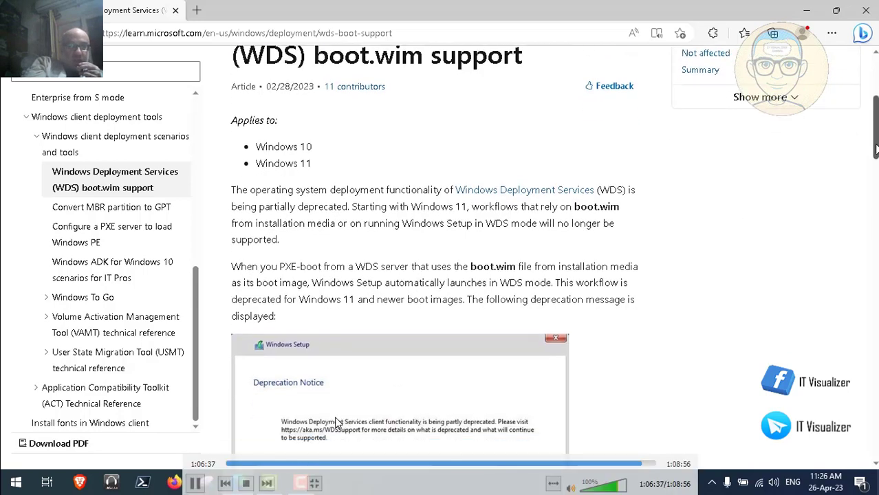
left_click(196, 484)
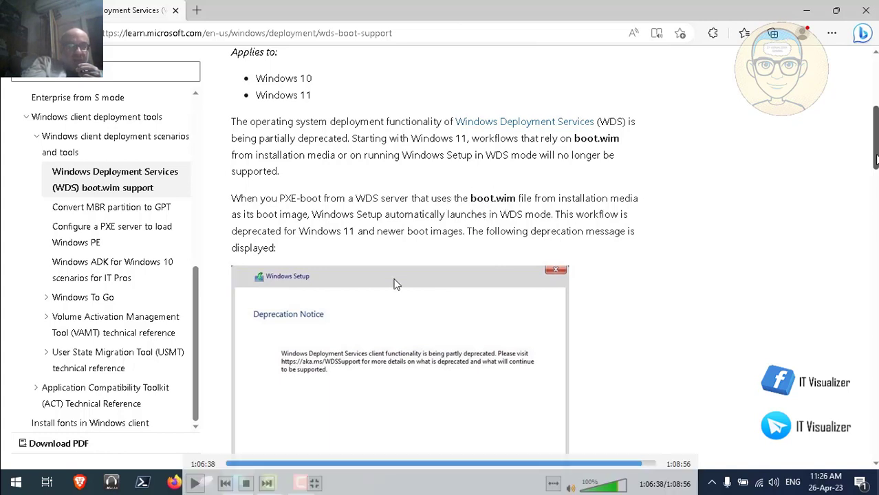
left_click(194, 483)
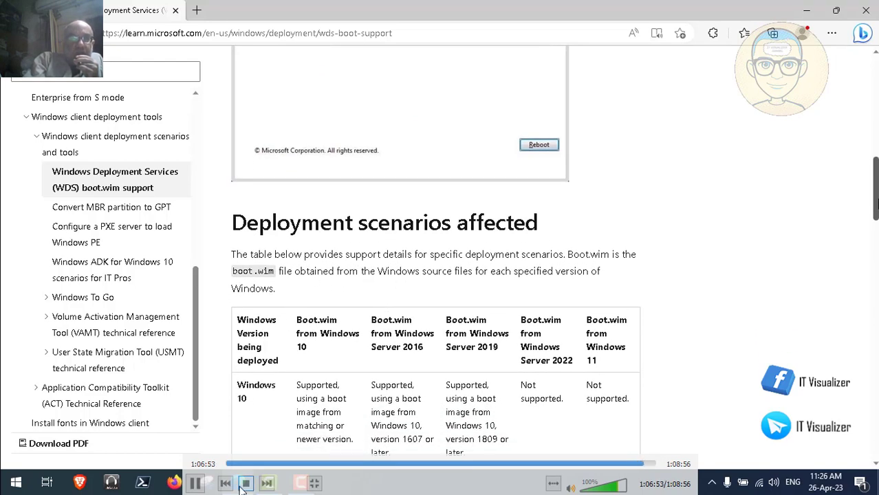
left_click(195, 483)
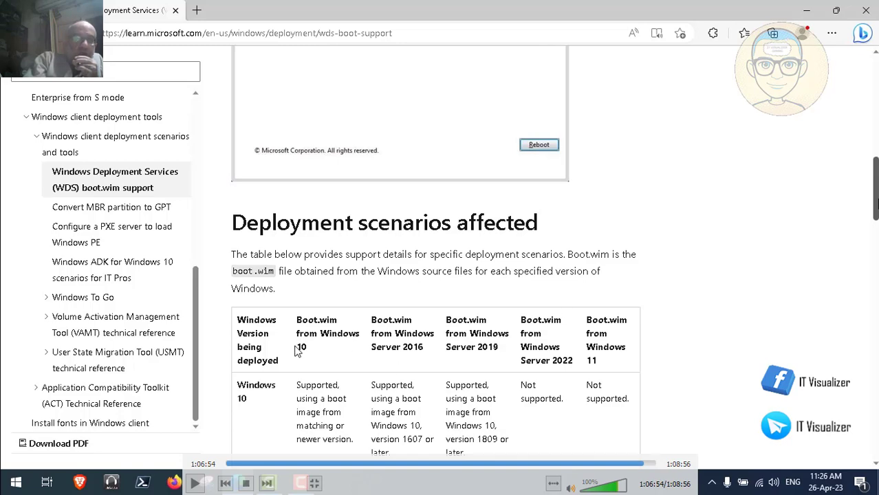
left_click(197, 482)
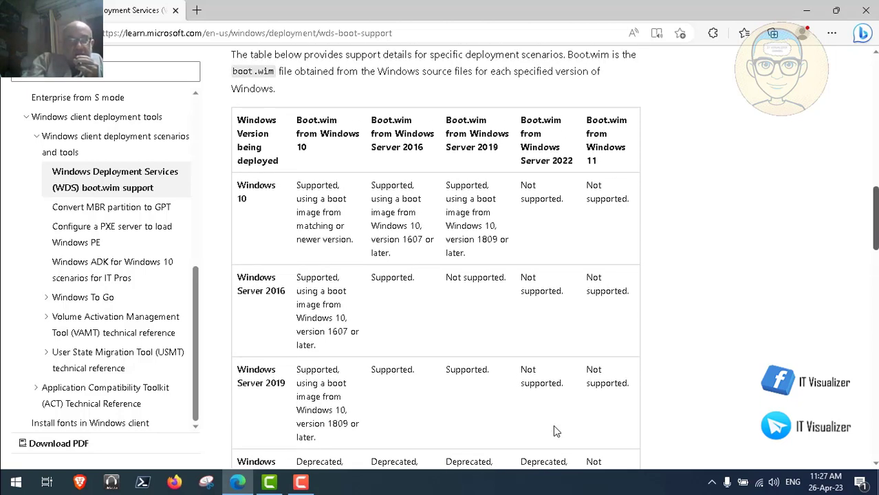
mouse_move(580, 413)
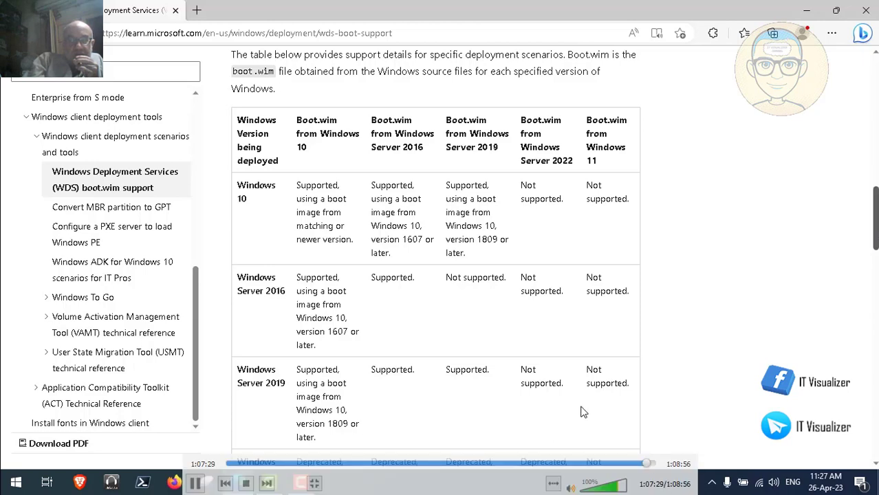
scroll(581, 412, "down", 2)
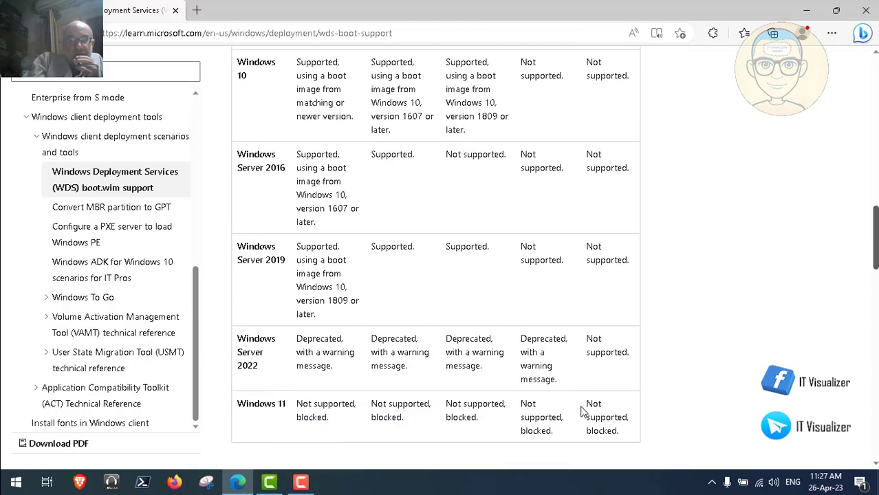
scroll(581, 411, "down", 2)
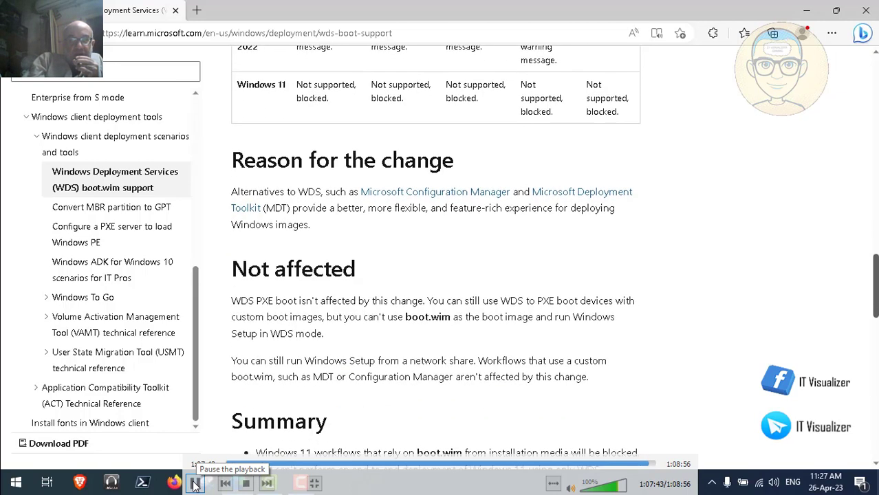
Read the Reason for the change, Not affected and Summary sections, highlighting "Setup in WDS mode" in the article.
left_click(195, 485)
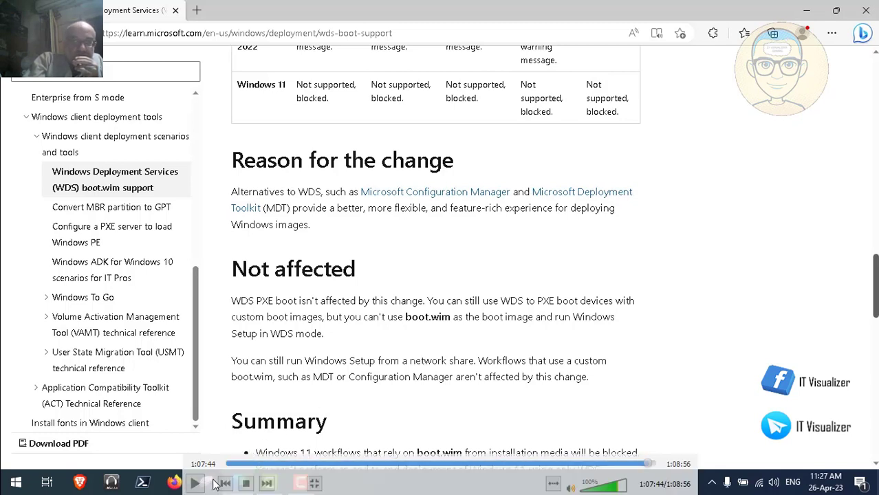
left_click(196, 485)
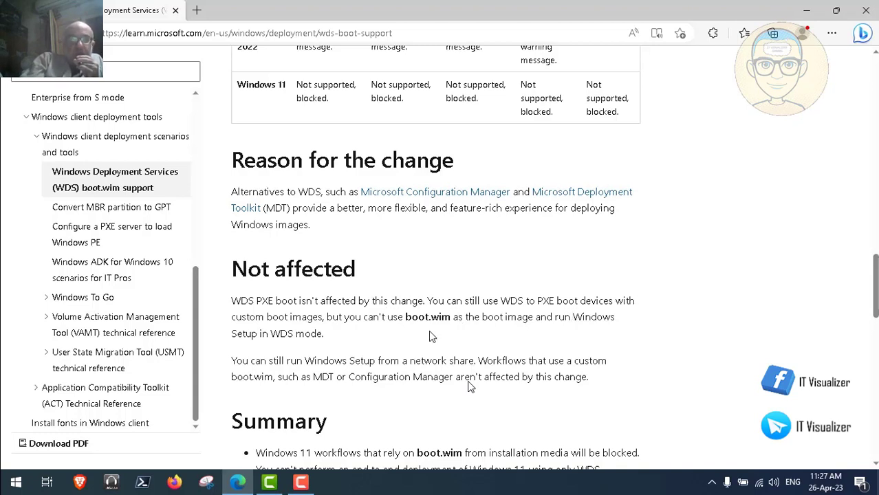
left_click_drag(234, 333, 324, 335)
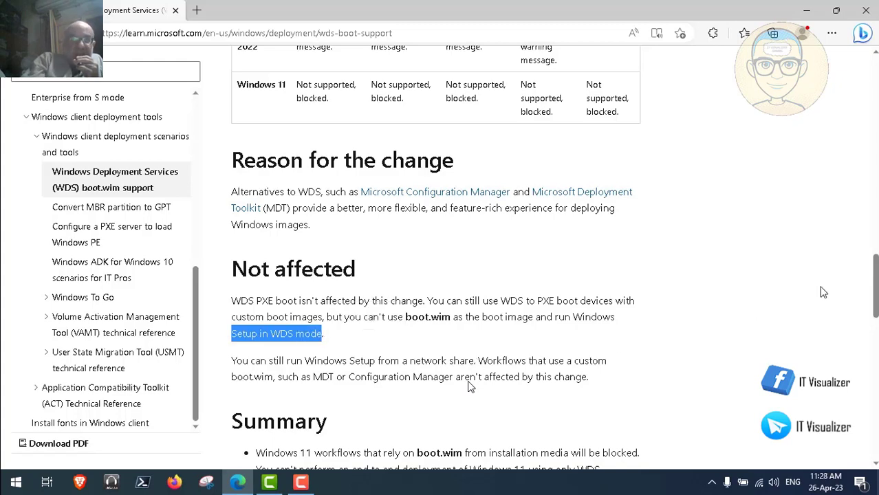
left_click_drag(876, 280, 876, 281)
scroll(468, 387, "down", 3)
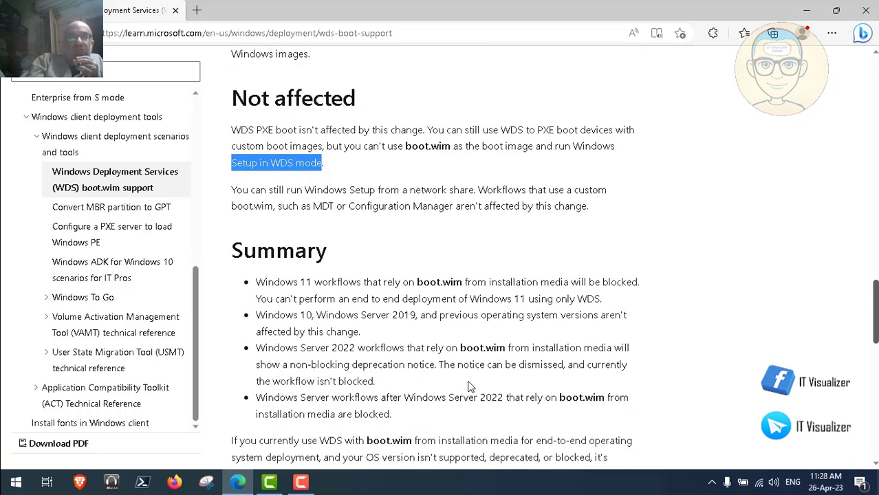
scroll(467, 387, "down", 2)
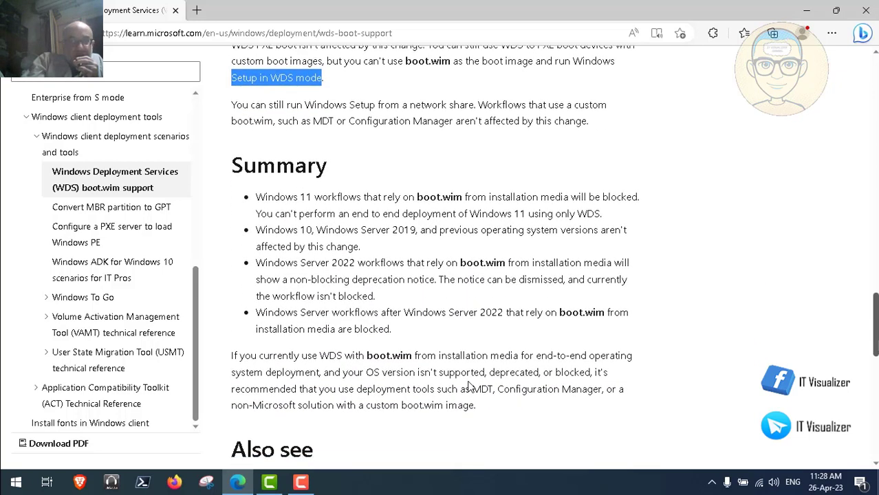
scroll(468, 387, "up", 5)
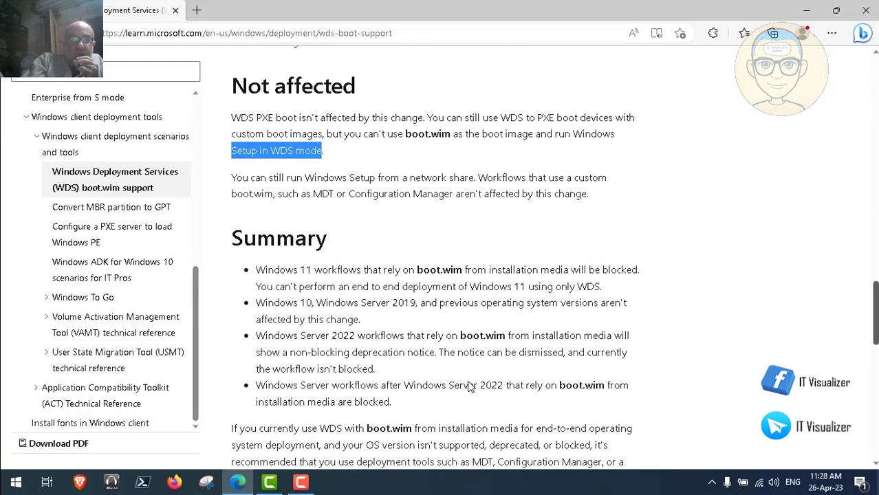
scroll(467, 387, "up", 2)
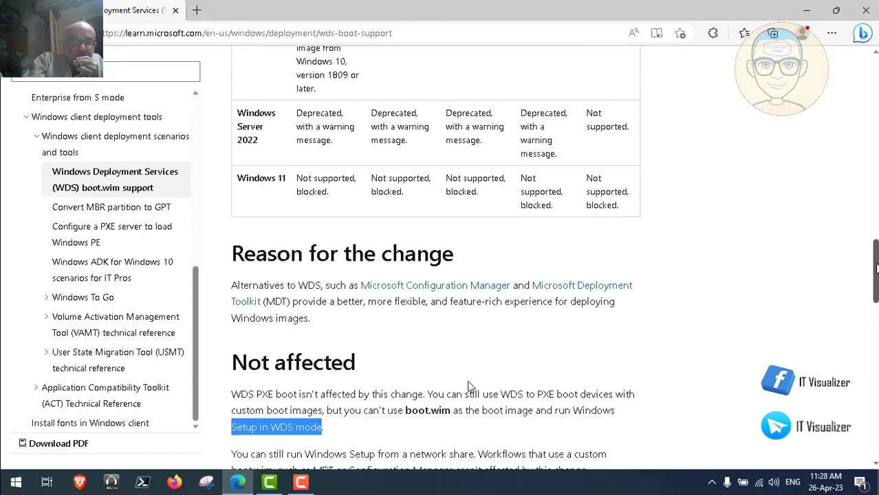
scroll(468, 387, "up", 3)
Review the article's introduction, highlighting "Windows Setup in WDS mode" and "as its boot image".
left_click_drag(875, 242, 858, 124)
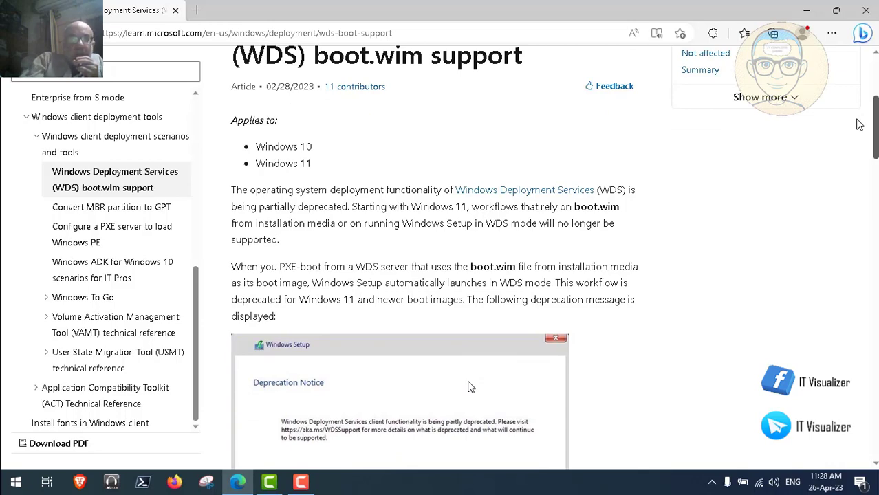
left_click_drag(859, 124, 859, 131)
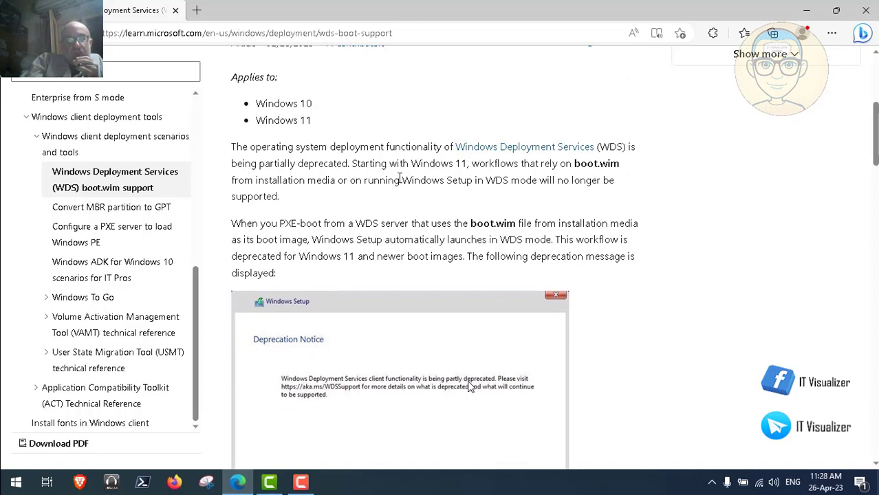
left_click_drag(403, 180, 536, 181)
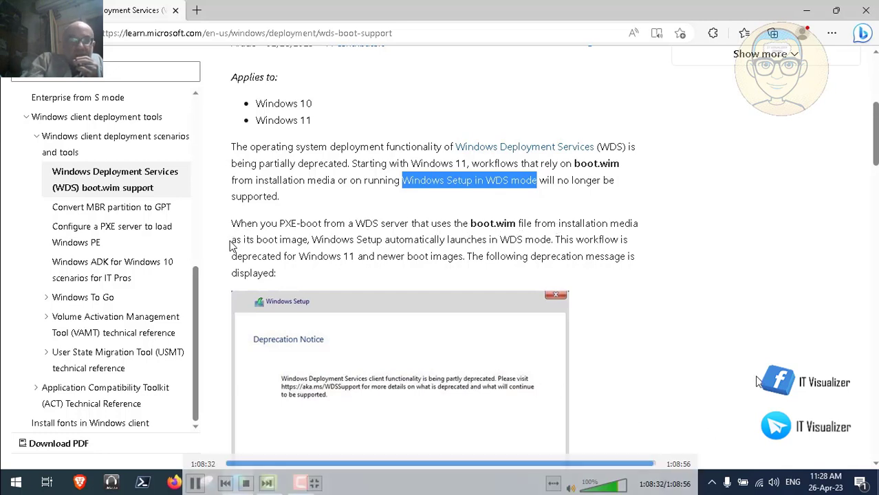
left_click_drag(232, 239, 309, 241)
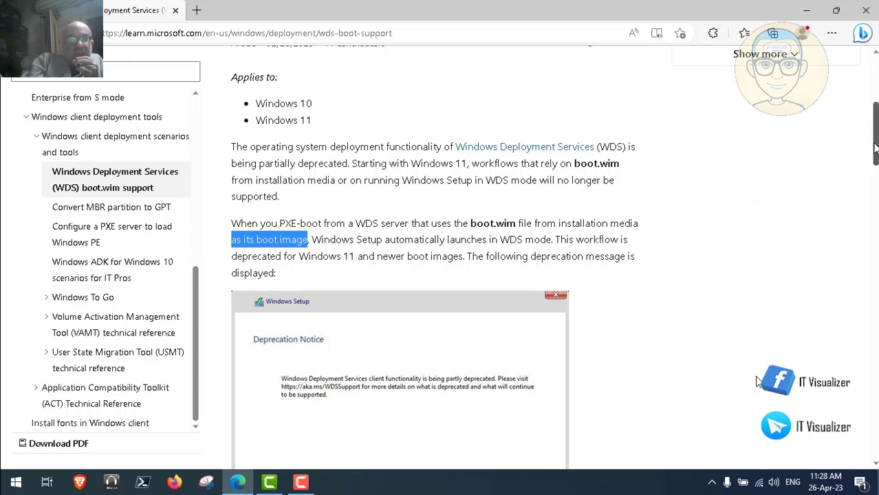
left_click_drag(876, 148, 875, 96)
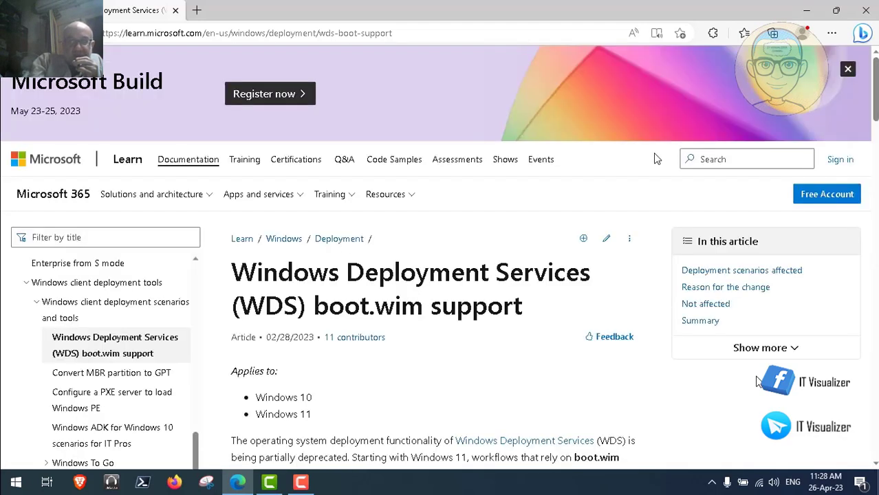
Copy the web address of the WDS boot.wim support article and return to the page.
left_click(306, 33)
right_click(306, 33)
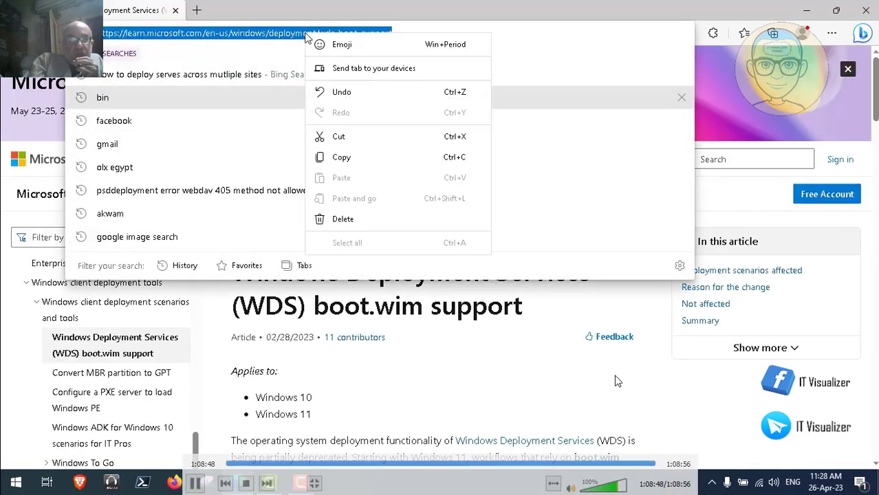
left_click(359, 156)
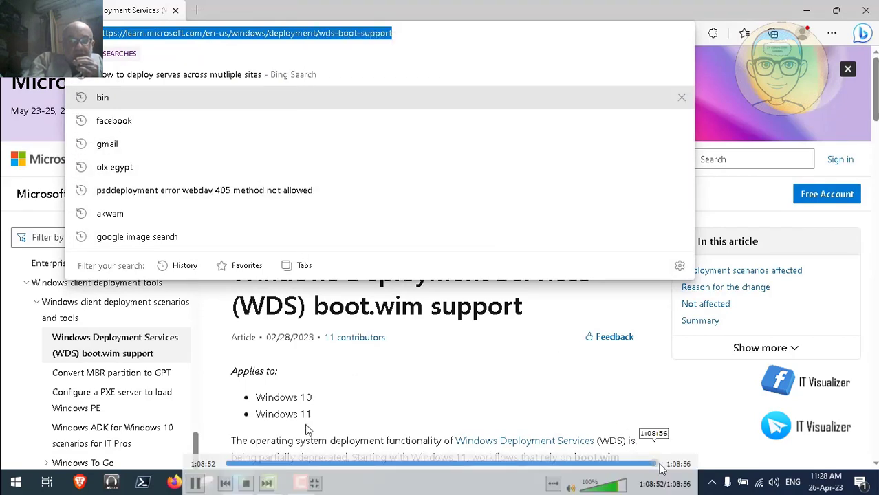
left_click(360, 102)
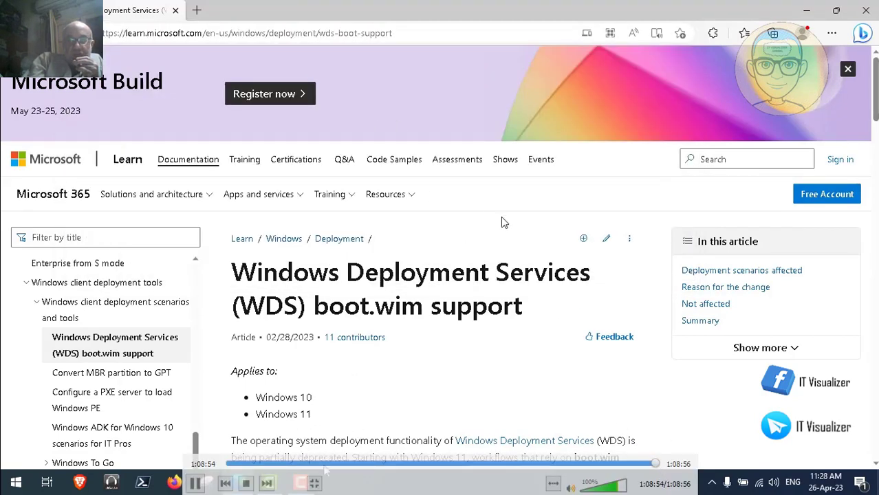
Close the VLC media player and the Claude chat window.
left_click(300, 483)
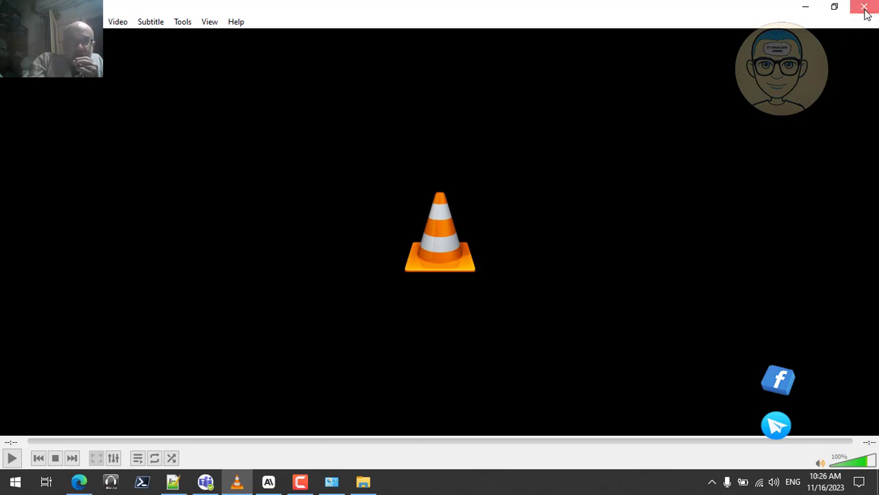
left_click(863, 10)
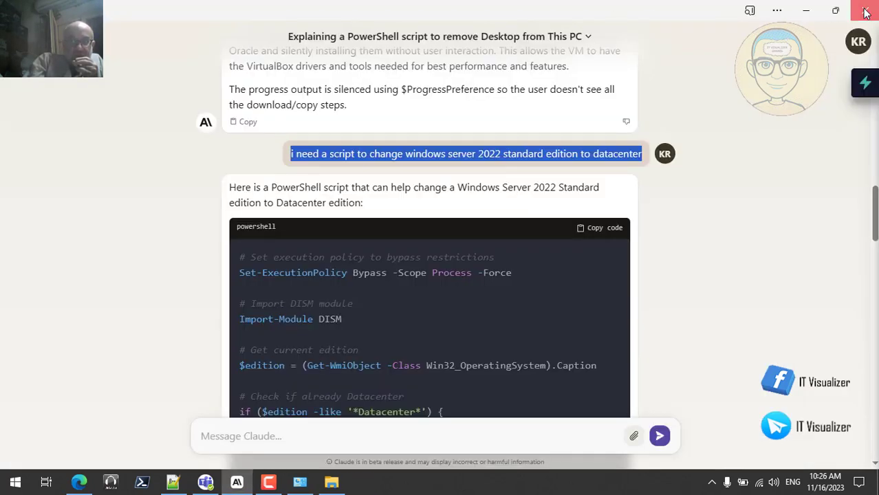
left_click(865, 11)
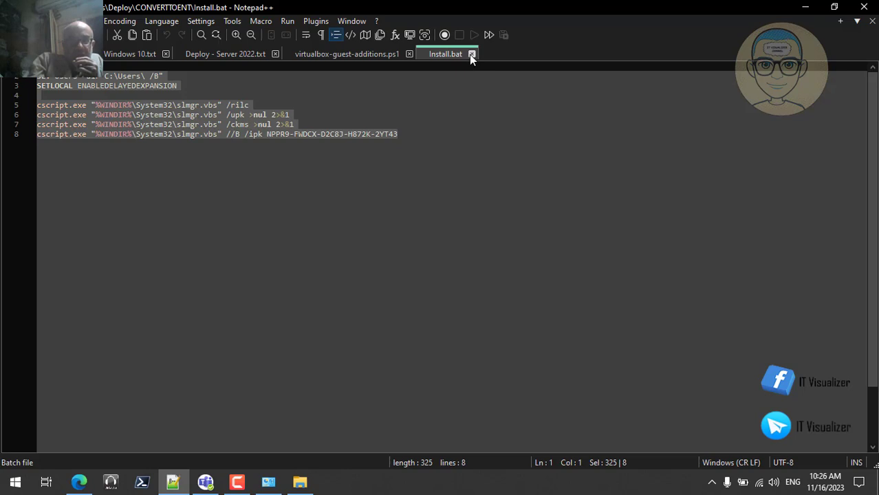
Close Install.bat, virtualbox-guest-additions.ps1, Deploy - Server 2022.txt, the Windows 10 notes and Steps.txt, and exit Notepad++.
left_click(472, 53)
left_click(409, 54)
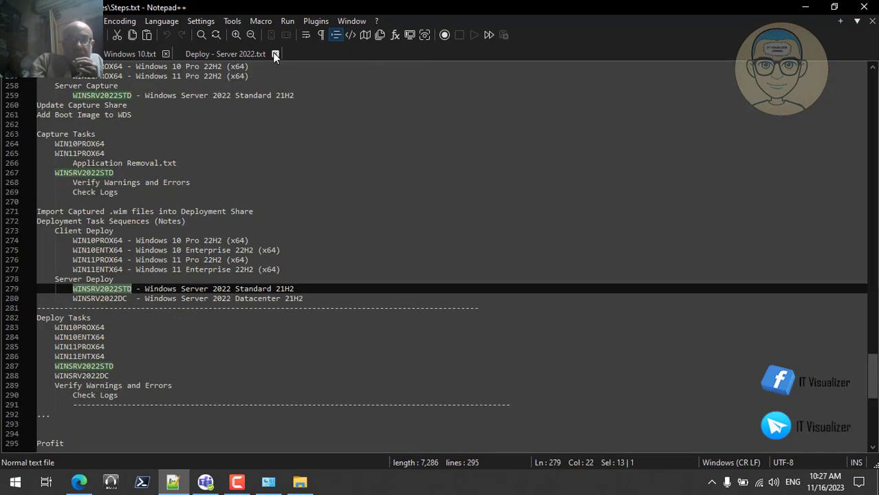
left_click(274, 54)
left_click(166, 53)
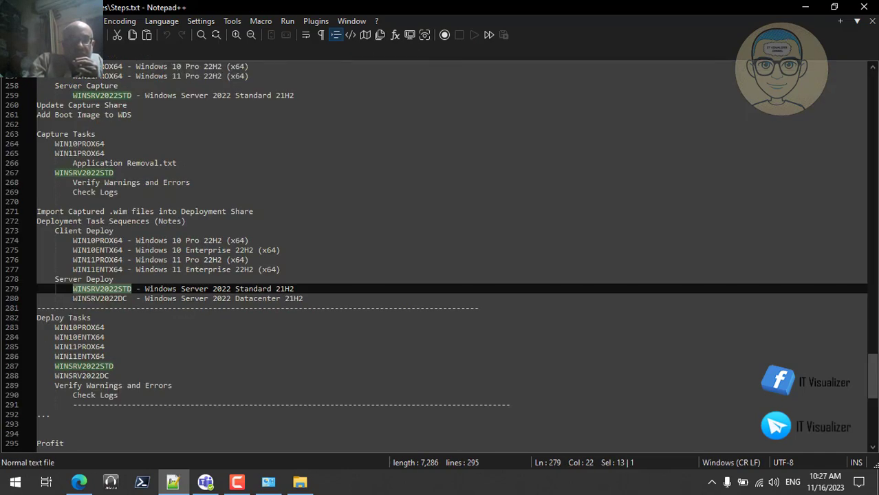
left_click(57, 54)
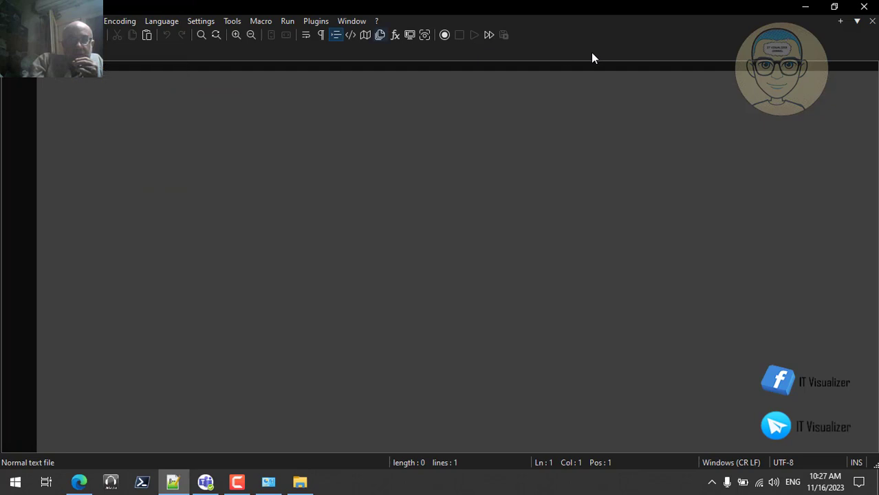
left_click(863, 9)
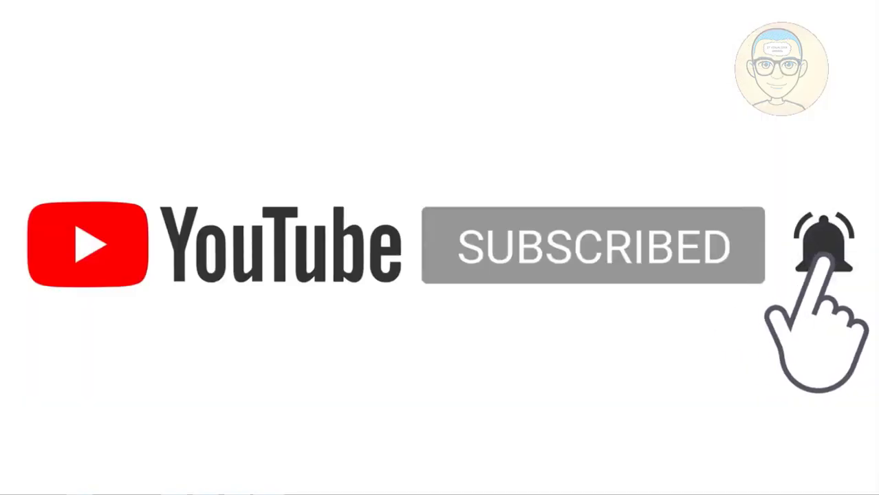